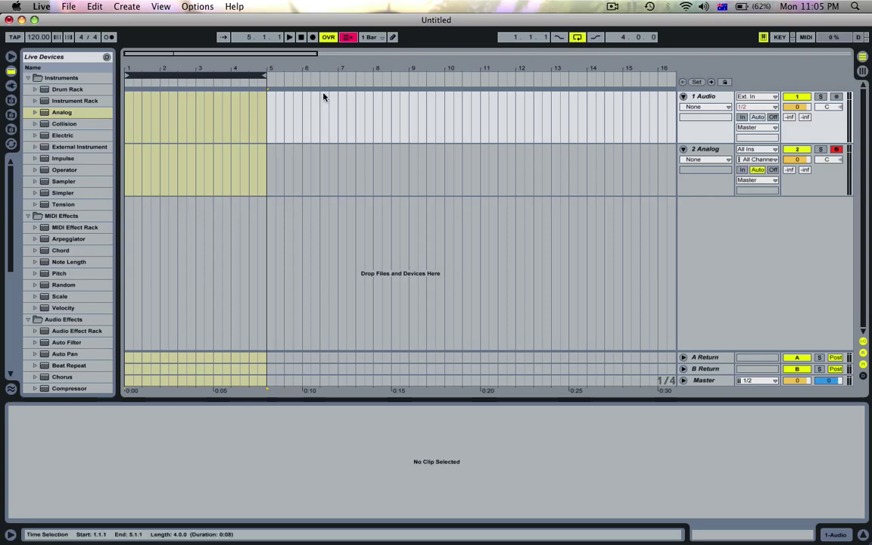
Step: Place Kick.wav from the samples folder at the start of the audio track and duplicate it to fill bar 1 with four kicks
{"action": "left_click", "coordinate": [248, 108]}
{"action": "left_click", "coordinate": [206, 111]}
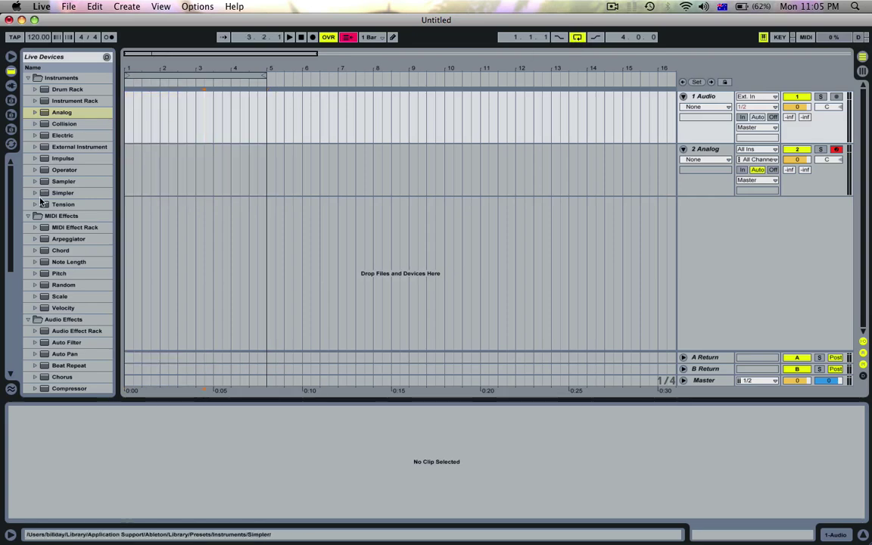
{"action": "left_click", "coordinate": [11, 128]}
{"action": "left_click_drag", "start_coordinate": [57, 261], "coordinate": [113, 112]}
{"action": "key", "text": "super+d"}
{"action": "key", "text": "super+d"}
{"action": "key", "text": "super+d"}
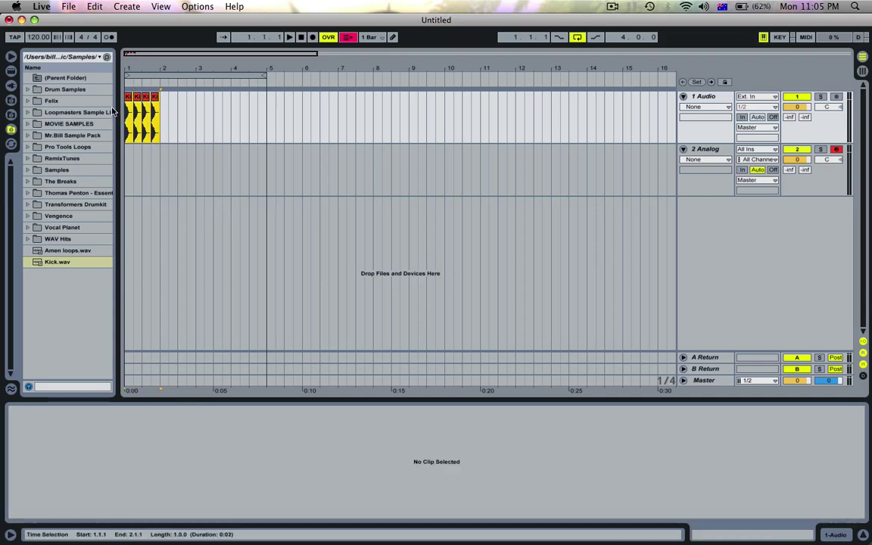
Step: Duplicate the four kicks of bar 1 through bars 2, 3 and 4
{"action": "key", "text": "super+d"}
{"action": "key", "text": "super+d"}
{"action": "key", "text": "super+d"}
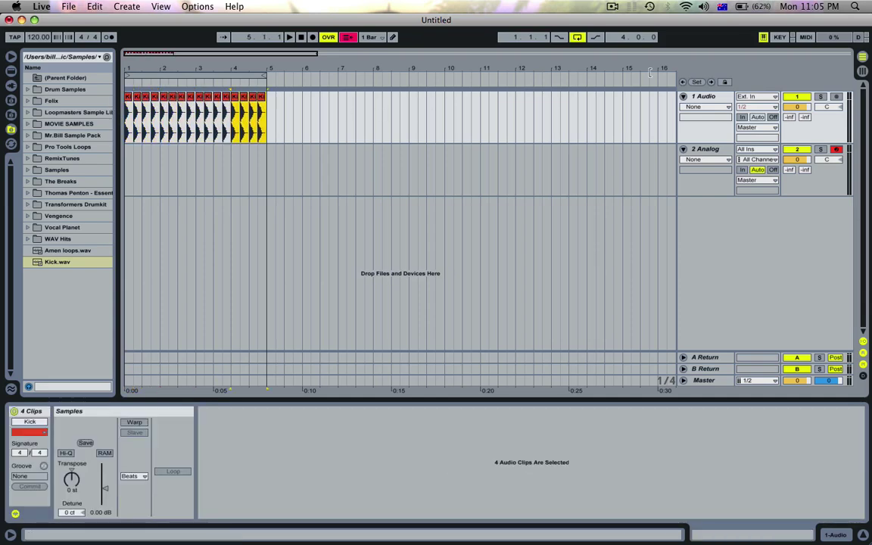
Step: Select the four kicks in bar 1 and repeat their duplication across bars 2 to 4
{"action": "left_click", "coordinate": [800, 106]}
{"action": "left_click", "coordinate": [128, 121]}
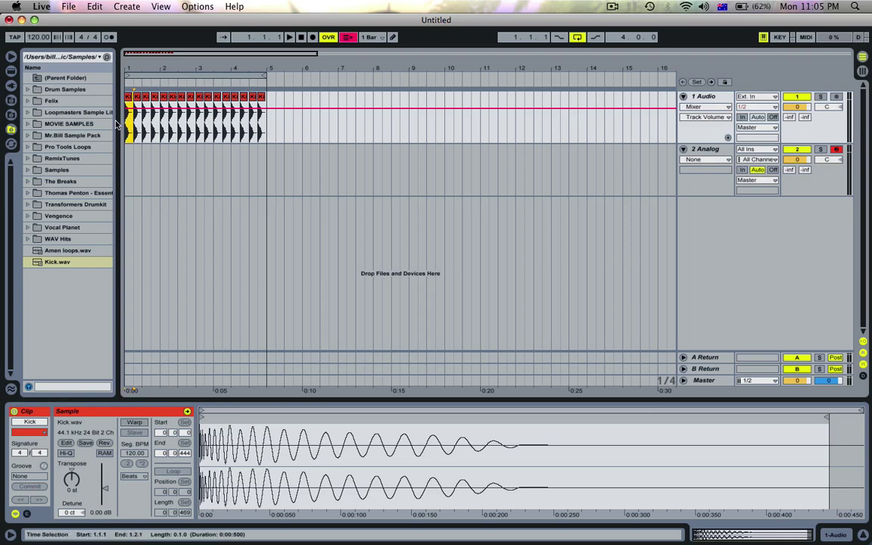
{"action": "left_click", "coordinate": [137, 125]}
{"action": "left_click_drag", "start_coordinate": [146, 125], "coordinate": [105, 121]}
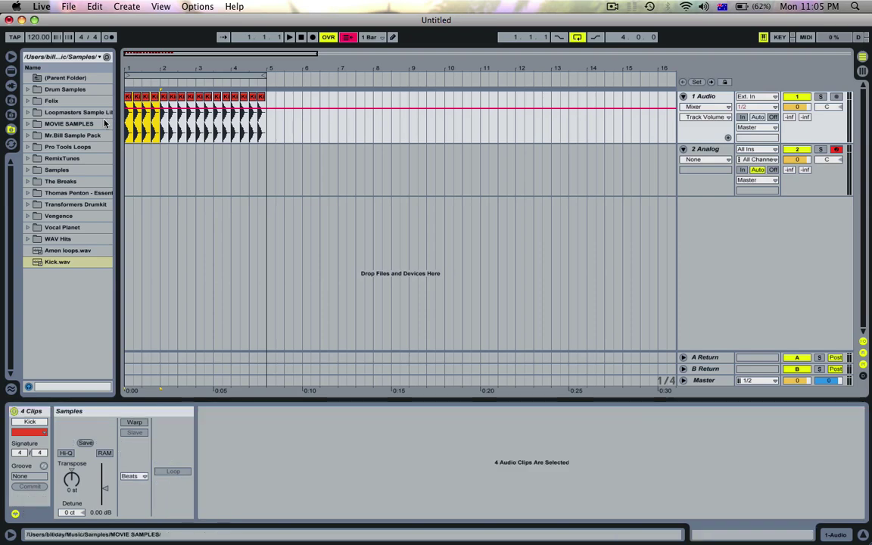
{"action": "key", "text": "super+d"}
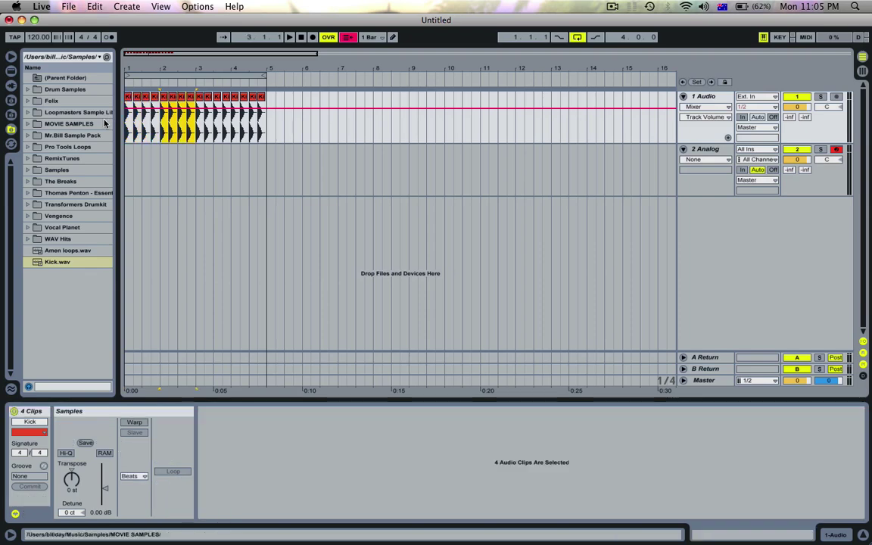
{"action": "key", "text": "super+d"}
{"action": "key", "text": "super+d"}
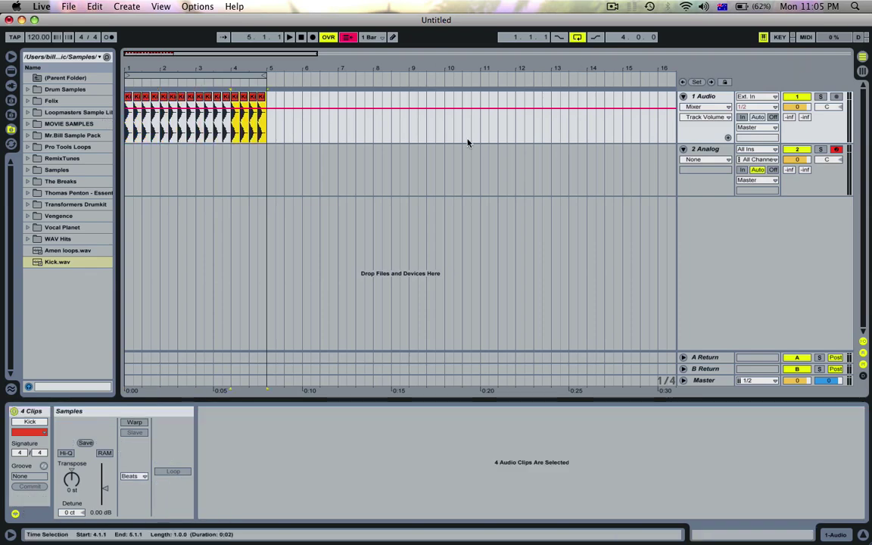
Step: Set the volume of the kick's audio track to -12 dB
{"action": "key", "text": "super+a"}
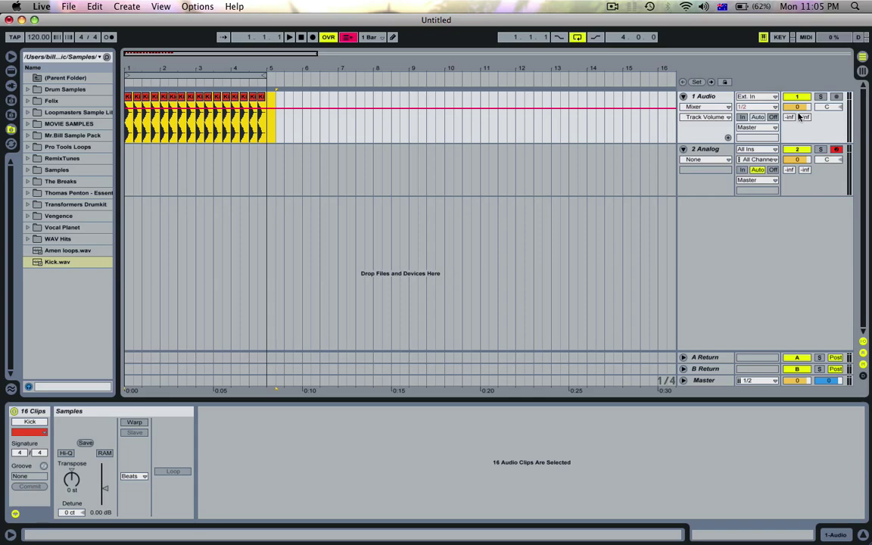
{"action": "left_click", "coordinate": [795, 110]}
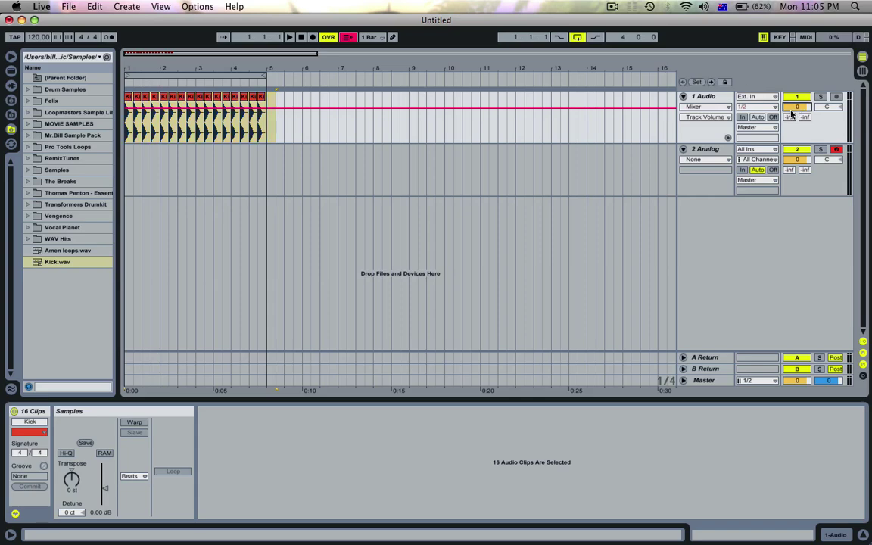
{"action": "key", "text": "Return"}
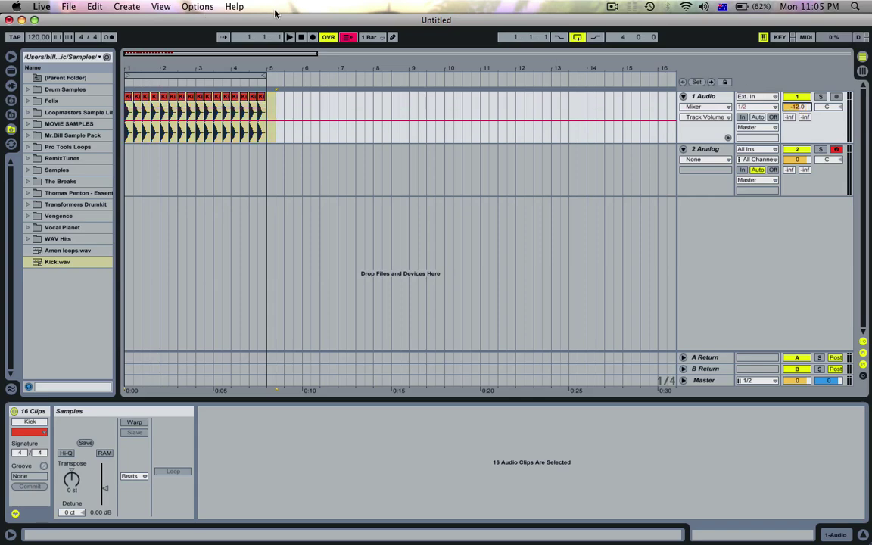
{"action": "left_click", "coordinate": [273, 112]}
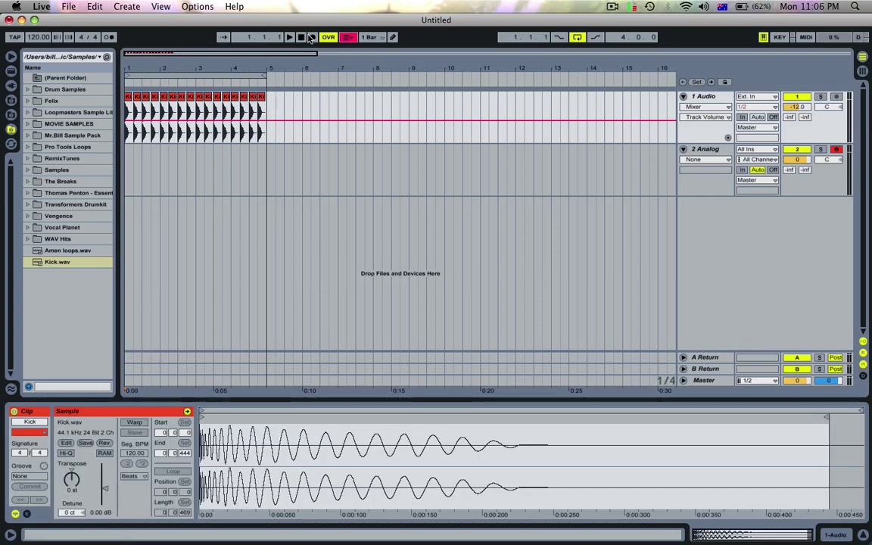
Step: Return playback to the arrangement clips and play the kick pattern from the start
{"action": "key", "text": "space"}
{"action": "key", "text": "space"}
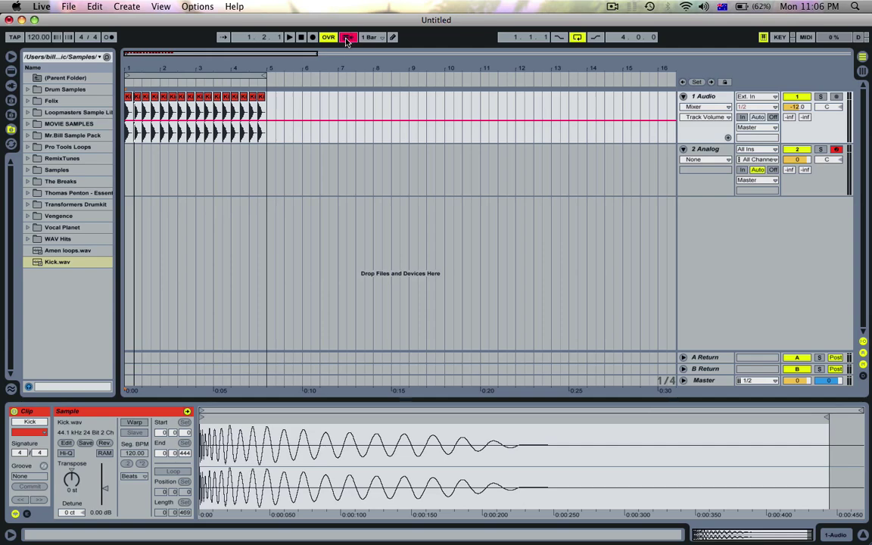
{"action": "key", "text": "Tab"}
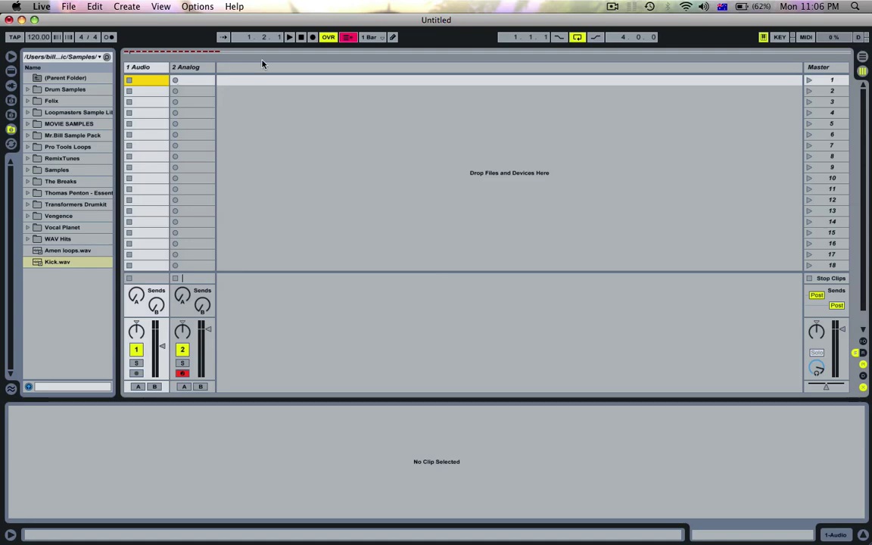
{"action": "key", "text": "Tab"}
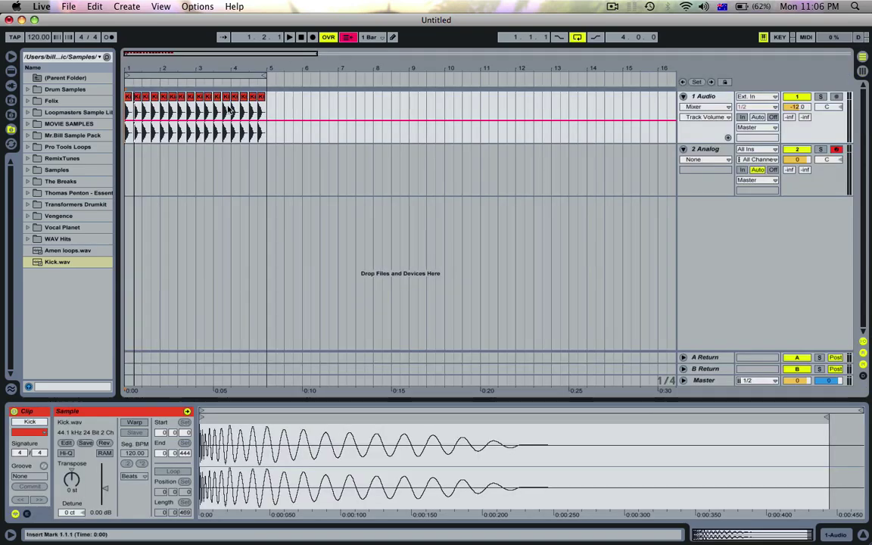
{"action": "key", "text": "space"}
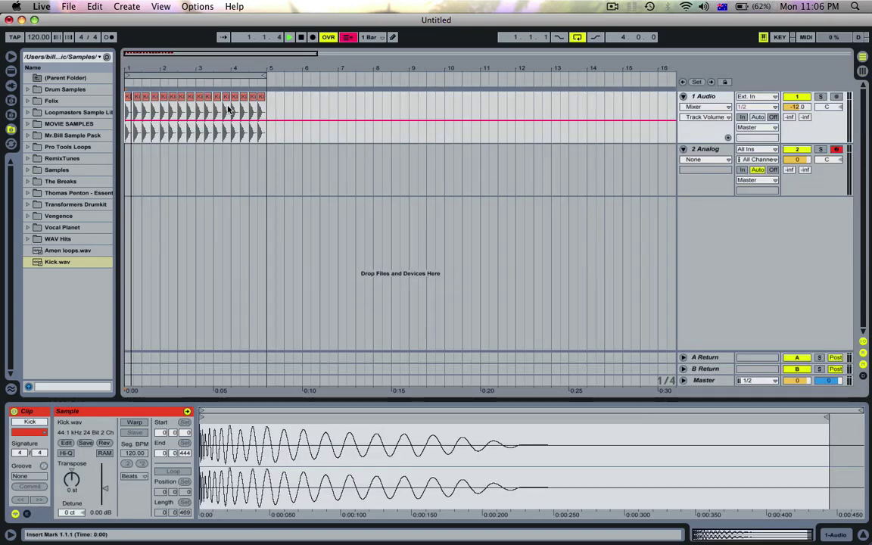
{"action": "key", "text": "space"}
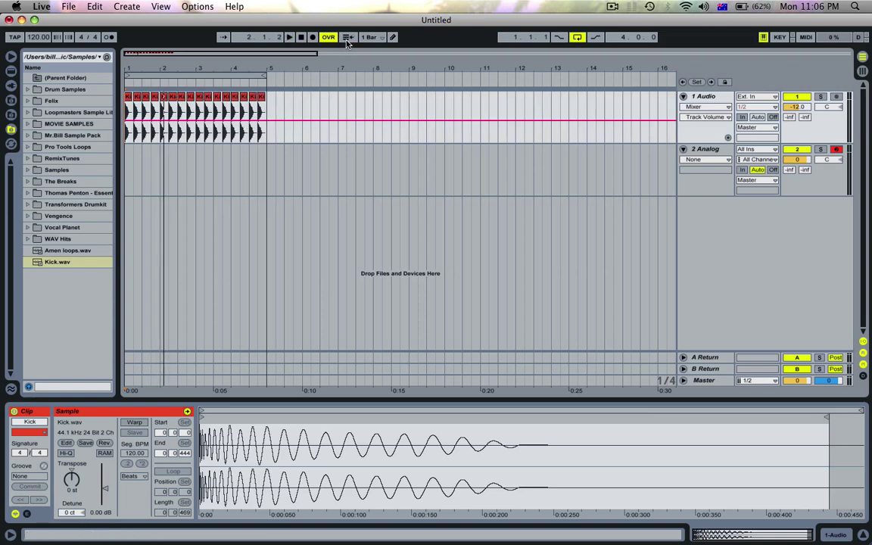
{"action": "key", "text": "space"}
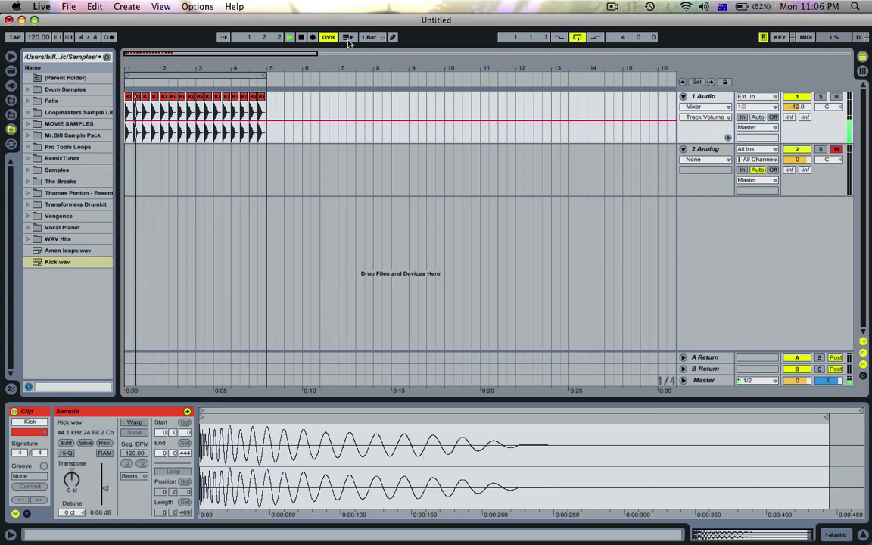
{"action": "key", "text": "space"}
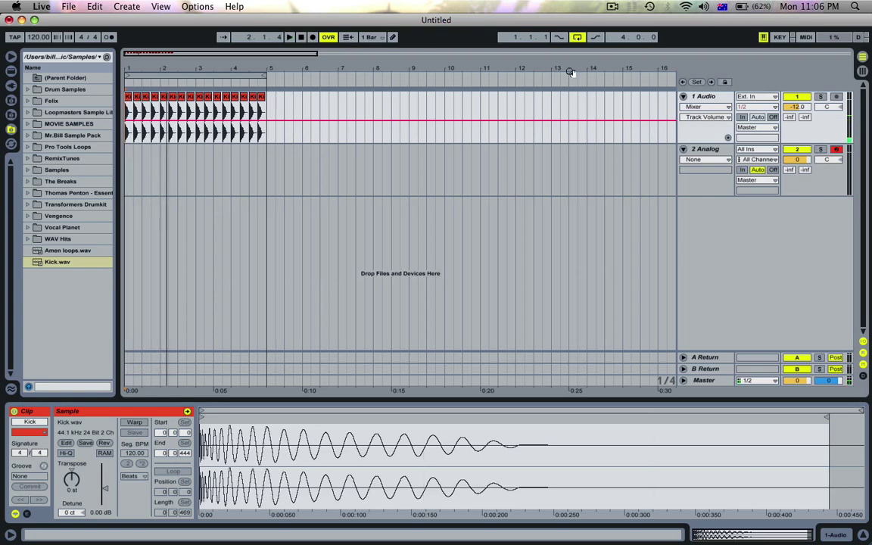
Step: Rename the audio track as Kick
{"action": "left_click", "coordinate": [706, 97]}
{"action": "key", "text": "super+r"}
{"action": "type", "text": "Kick"}
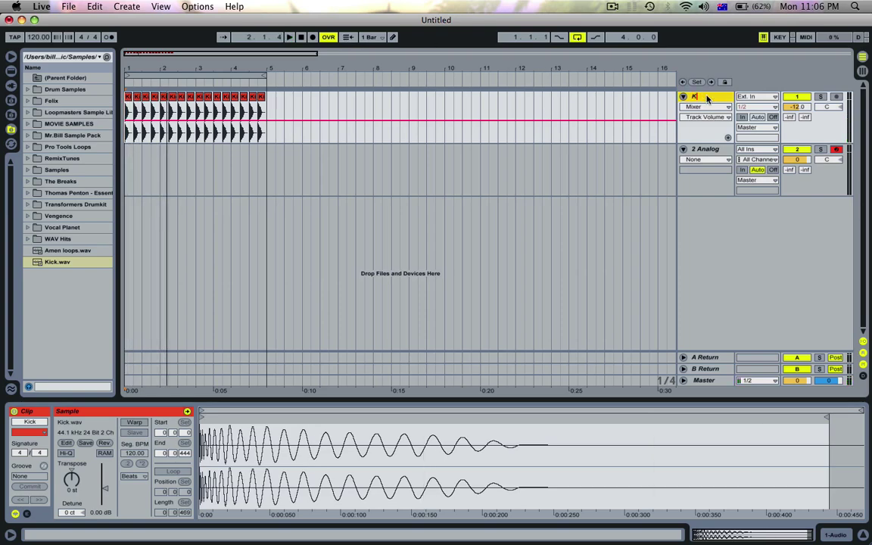
{"action": "key", "text": "Return"}
{"action": "key", "text": "Tab"}
{"action": "key", "text": "Tab"}
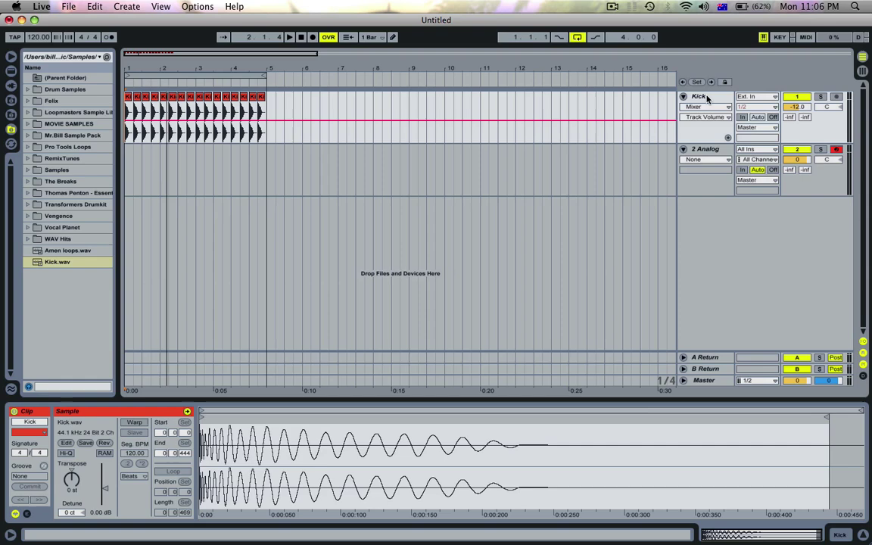
Step: Rename the Analog instrument track as Bass
{"action": "left_click", "coordinate": [710, 148]}
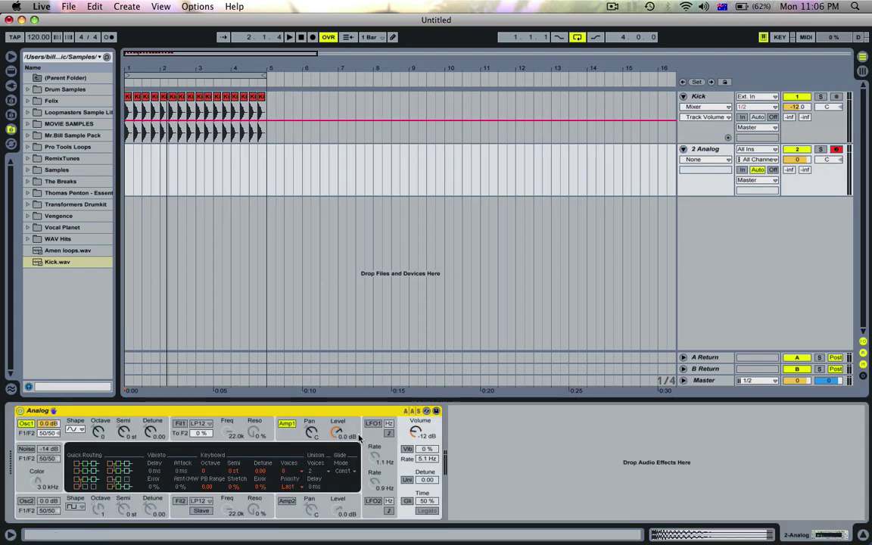
{"action": "left_click", "coordinate": [698, 149]}
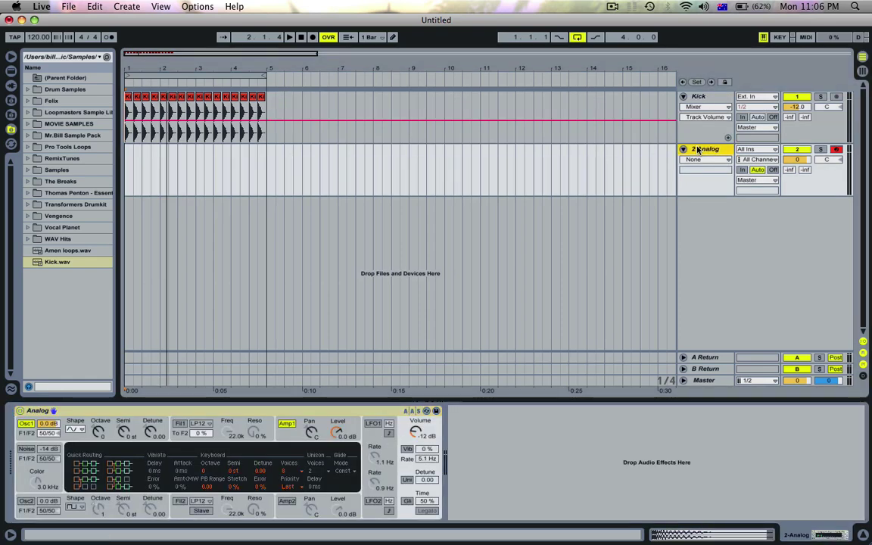
{"action": "key", "text": "super+r"}
{"action": "type", "text": "Bass"}
{"action": "key", "text": "Return"}
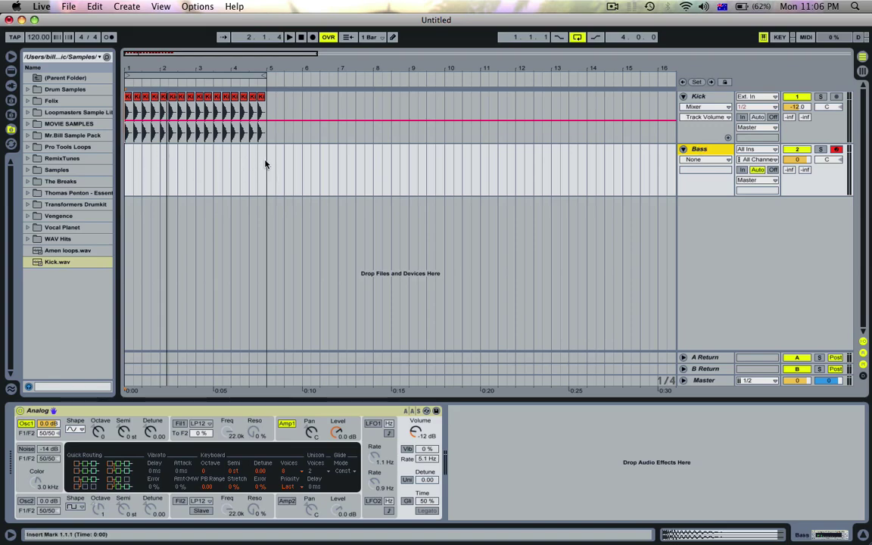
Step: Insert an empty MIDI clip over bars 1 to 4 of the Bass track and open it in an enlarged note editor
{"action": "left_click_drag", "start_coordinate": [127, 155], "coordinate": [267, 154]}
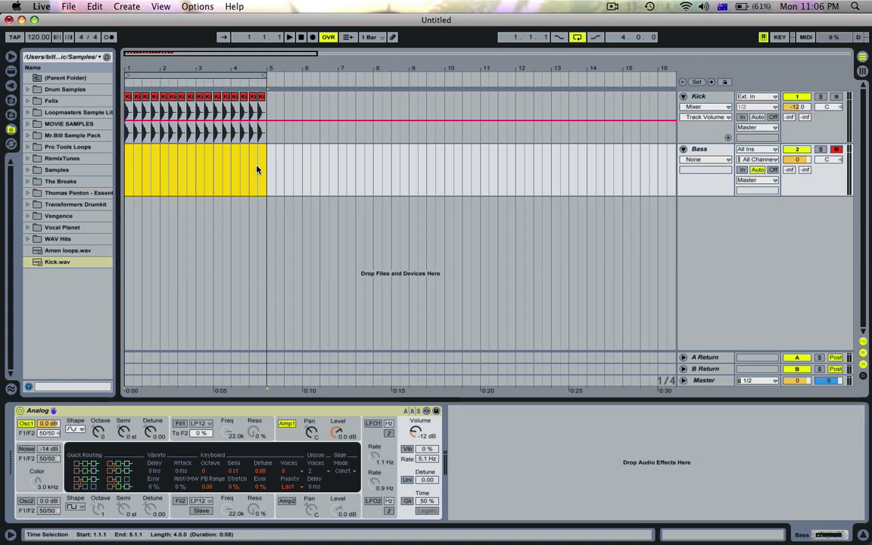
{"action": "key", "text": "super+shift+m"}
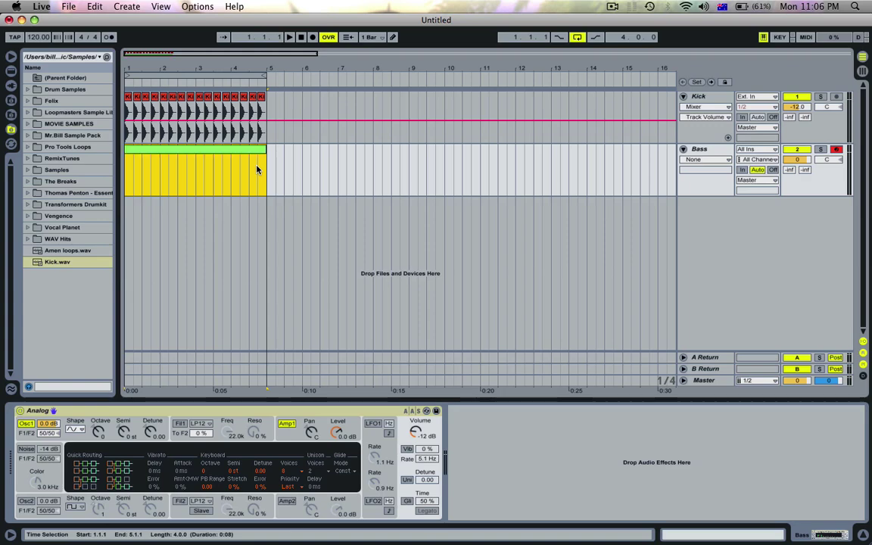
{"action": "left_click", "coordinate": [208, 153]}
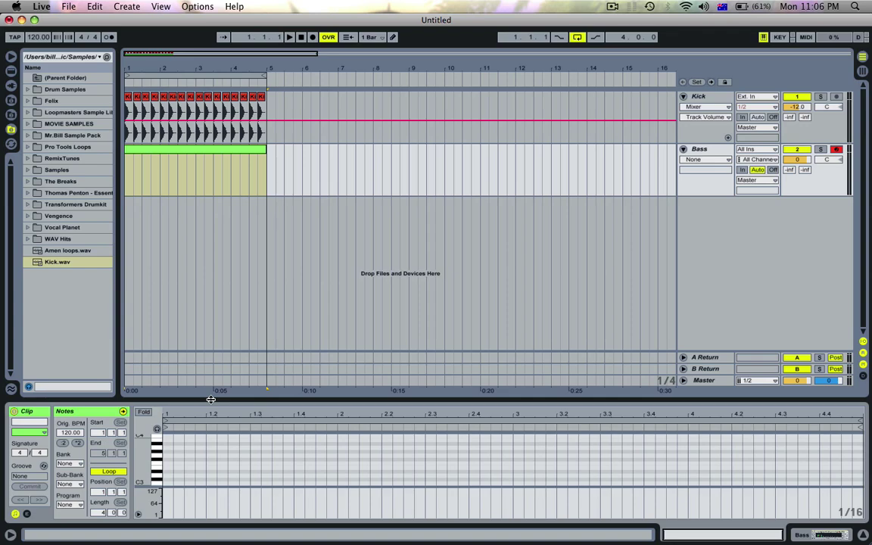
{"action": "left_click_drag", "start_coordinate": [210, 398], "coordinate": [189, 333]}
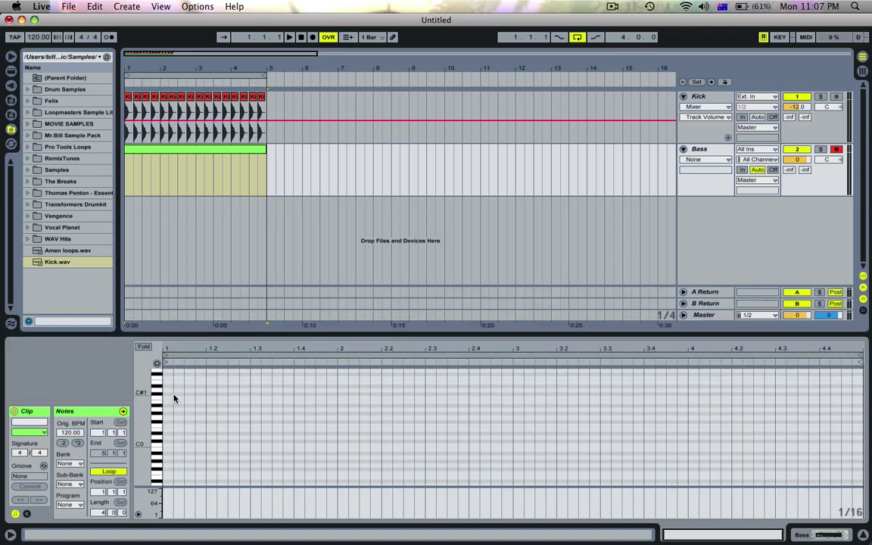
Step: Add a C1 note lasting all of bar 1 in the Bass clip and play it with the kick
{"action": "double_click", "coordinate": [169, 398]}
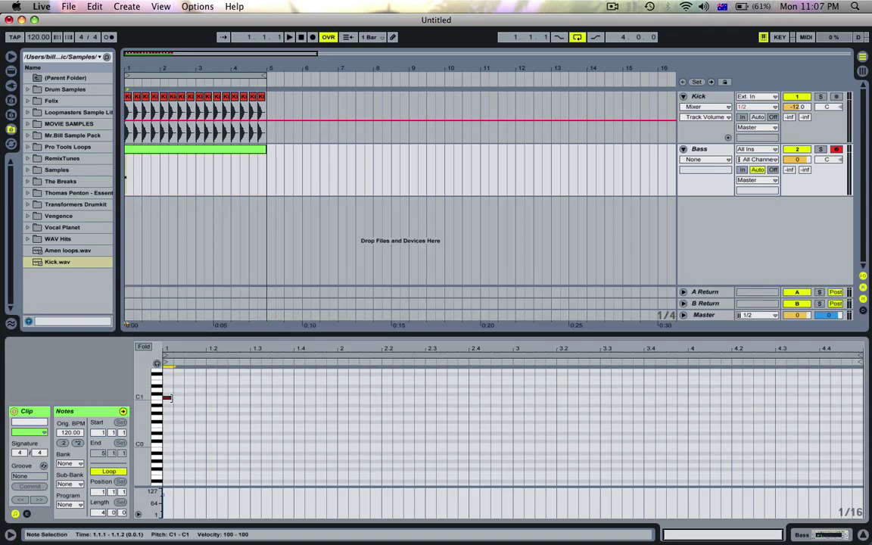
{"action": "left_click_drag", "start_coordinate": [174, 398], "coordinate": [340, 401]}
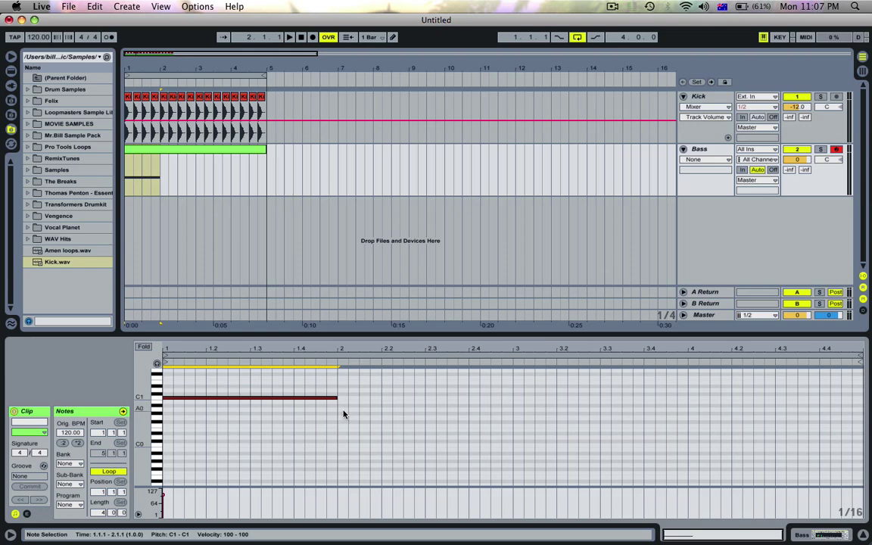
{"action": "key", "text": "space"}
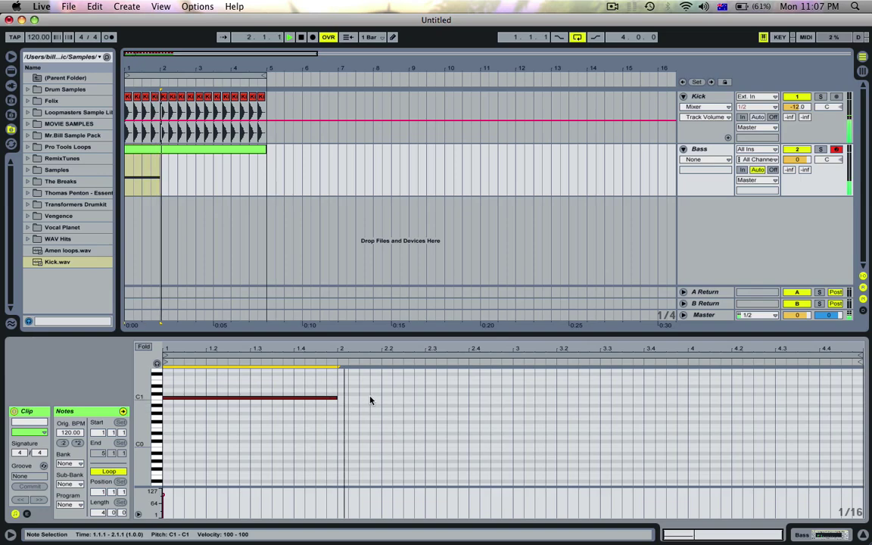
{"action": "key", "text": "space"}
Step: Add a second C1 note from 2.1.3 to the end of bar 2 and play the pattern
{"action": "double_click", "coordinate": [364, 399]}
{"action": "left_click_drag", "start_coordinate": [364, 399], "coordinate": [513, 398]}
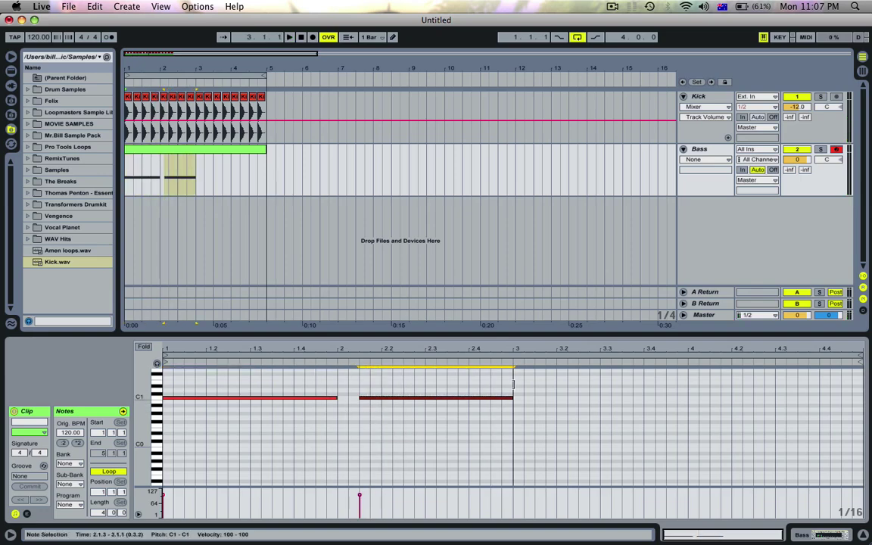
{"action": "key", "text": "space"}
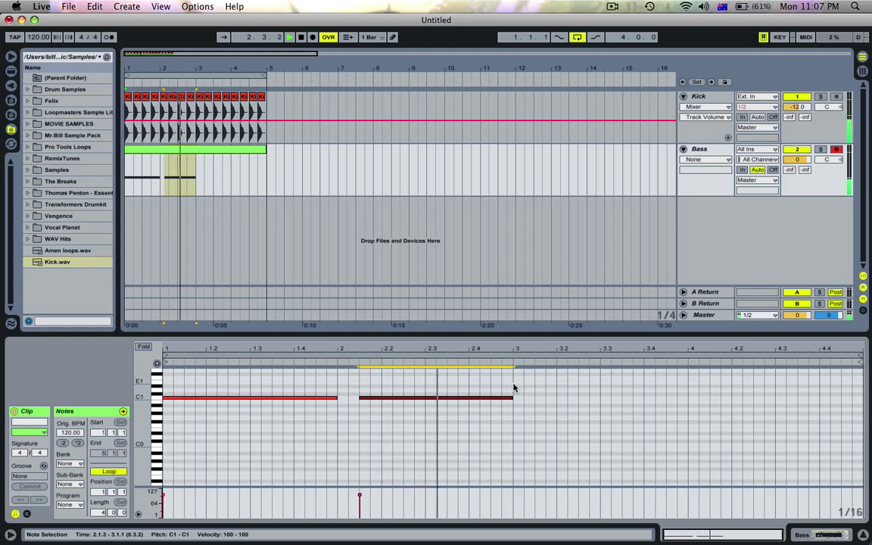
{"action": "key", "text": "space"}
Step: Shorten the second C1 note to end at 2.4.1 and follow it with consecutive 1/16 notes on C1, C2, C3 and C4
{"action": "left_click_drag", "start_coordinate": [512, 396], "coordinate": [472, 398]}
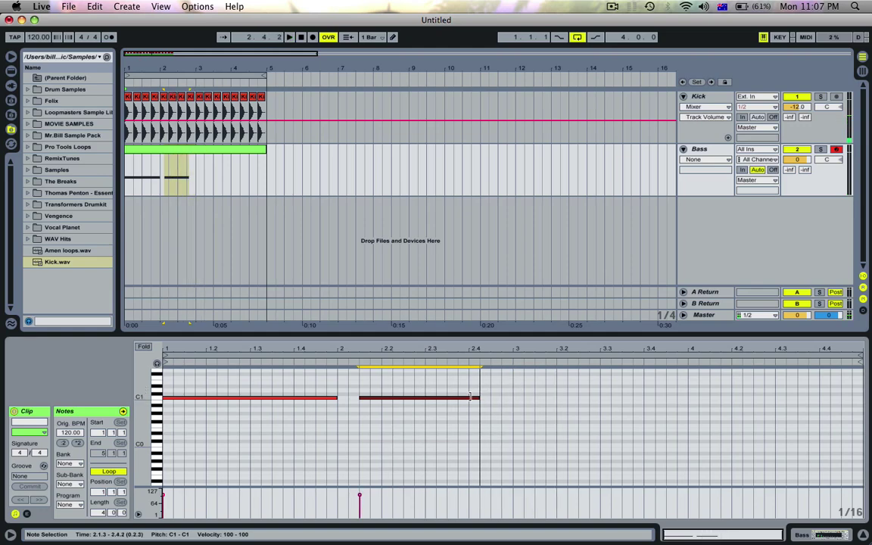
{"action": "double_click", "coordinate": [474, 399]}
{"action": "key", "text": "super+d"}
{"action": "key", "text": "shift+Up"}
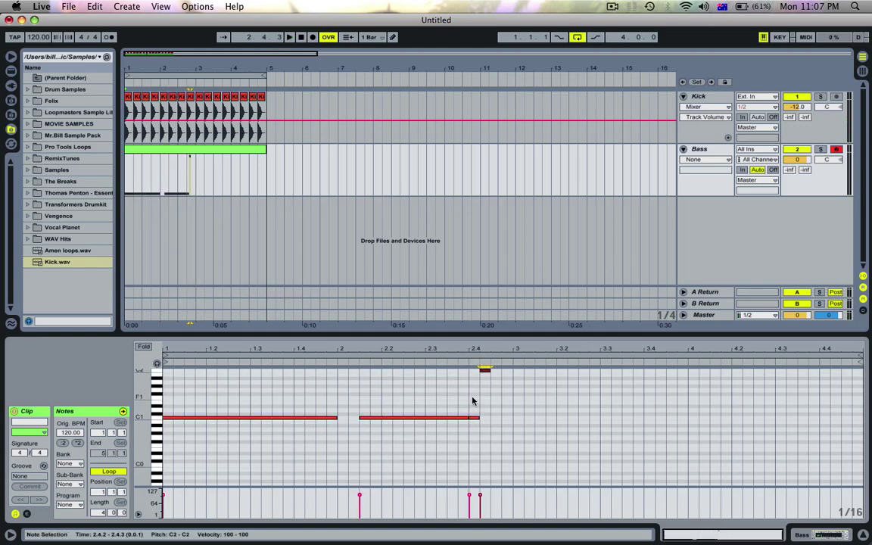
{"action": "key", "text": "super+d"}
{"action": "key", "text": "shift+Up"}
{"action": "key", "text": "super+d"}
{"action": "key", "text": "shift+Up"}
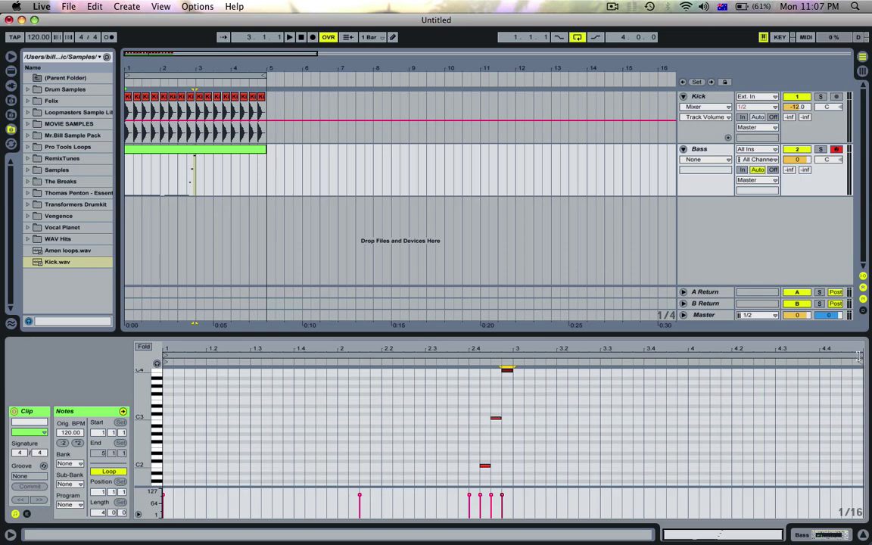
Step: Shorten the Bass clip's loop to its first two bars and consolidate the repeated pattern into one four-bar clip
{"action": "left_click_drag", "start_coordinate": [859, 356], "coordinate": [513, 356]}
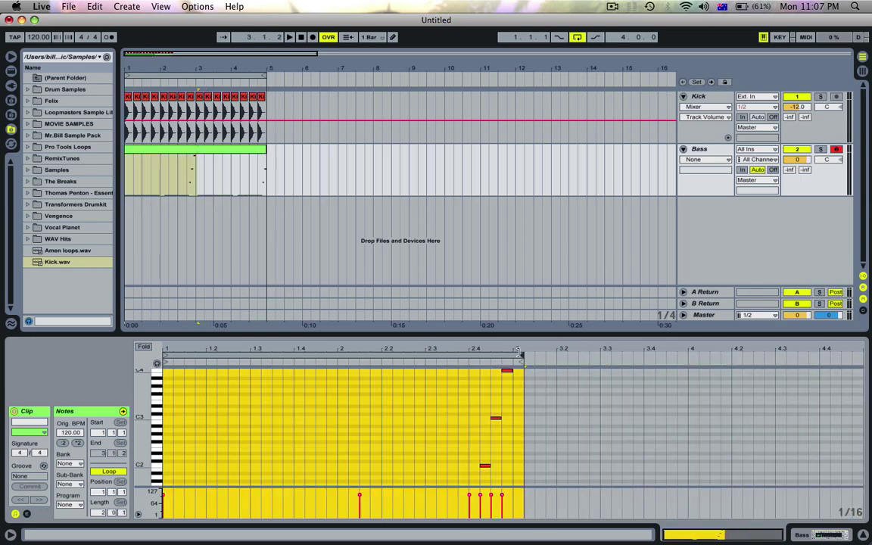
{"action": "left_click", "coordinate": [212, 149]}
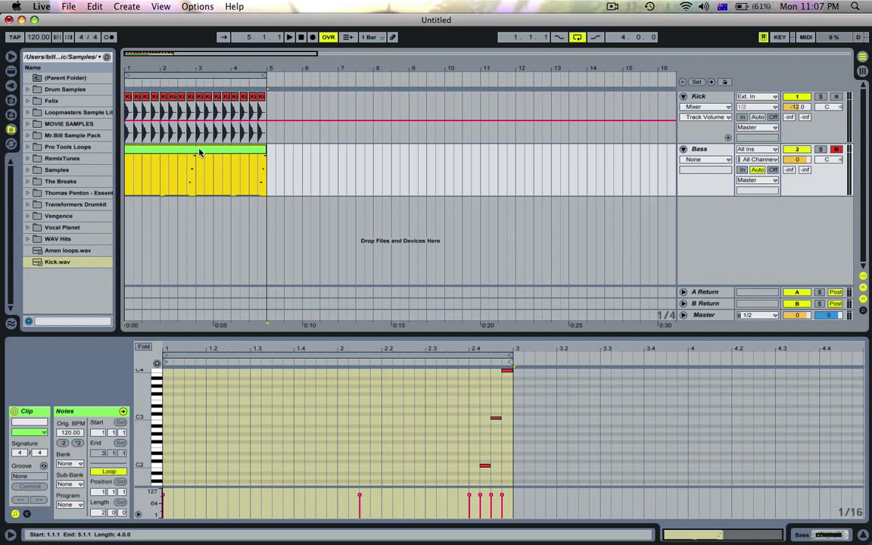
{"action": "key", "text": "super+j"}
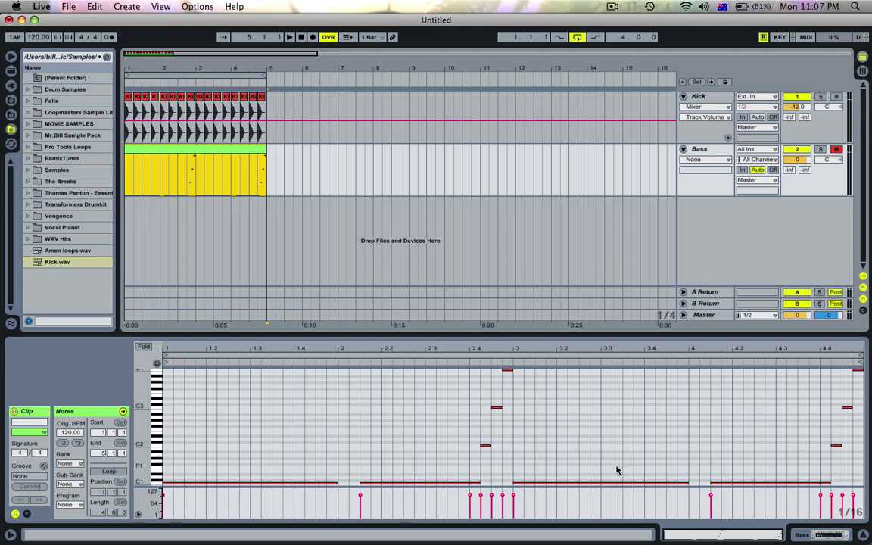
Step: Set Analog's Amp1 envelope on the Bass track to a 5 ms release and a sustain of 1.00
{"action": "double_click", "coordinate": [695, 158]}
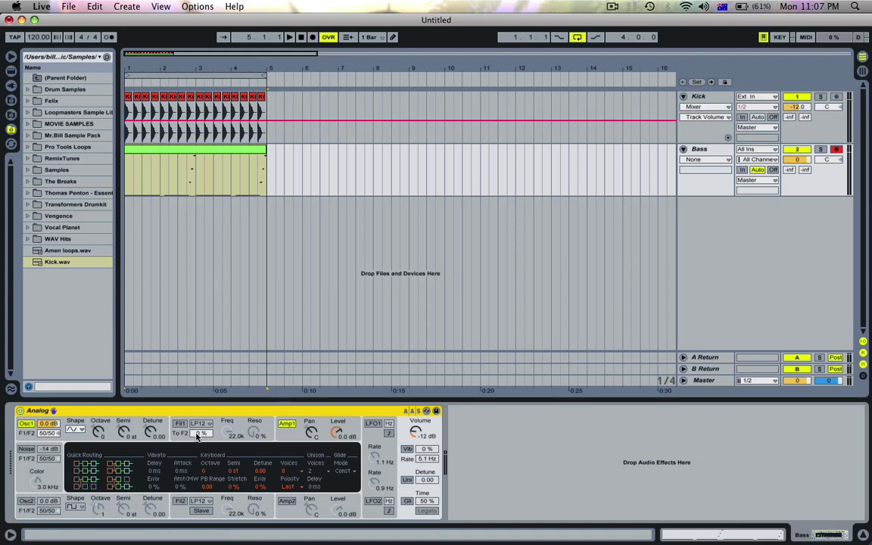
{"action": "left_click", "coordinate": [286, 423]}
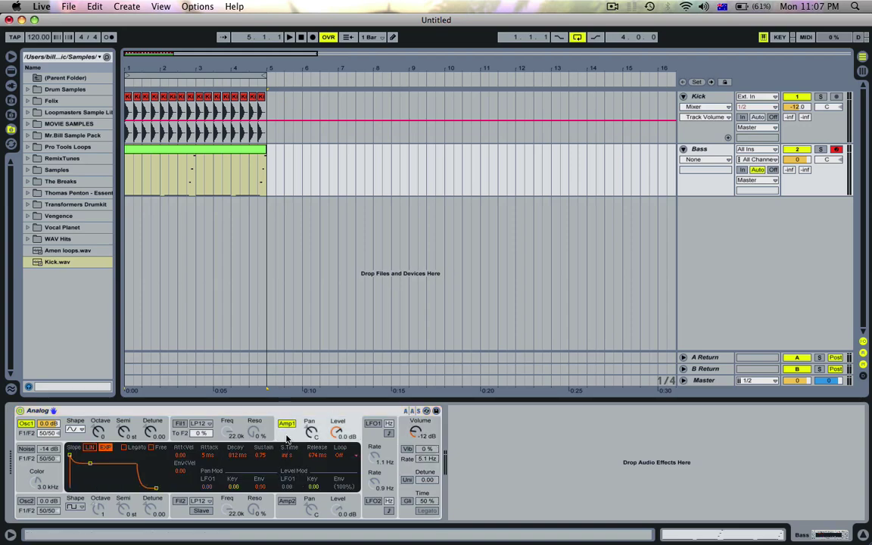
{"action": "left_click_drag", "start_coordinate": [314, 455], "coordinate": [314, 502]}
{"action": "left_click_drag", "start_coordinate": [255, 456], "coordinate": [255, 424]}
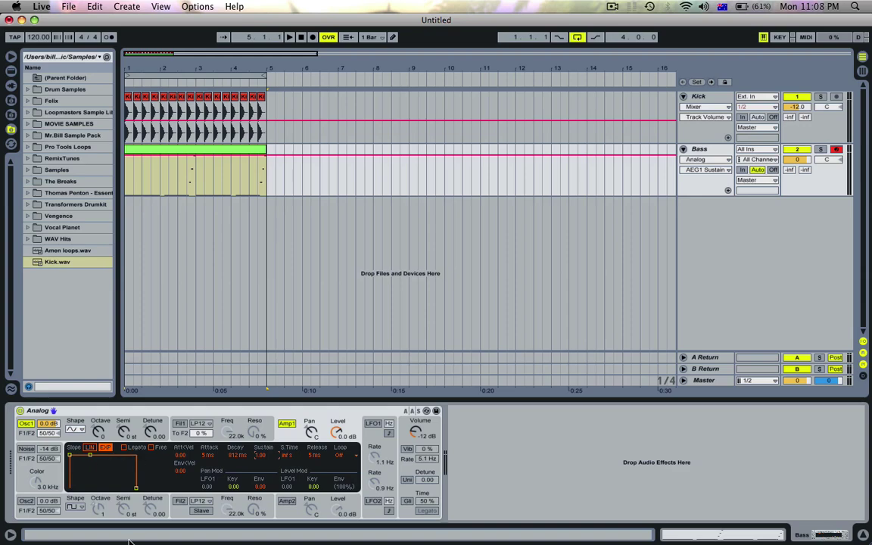
Step: Change Analog's Osc1 shape to a square wave and play the loop
{"action": "left_click", "coordinate": [77, 430]}
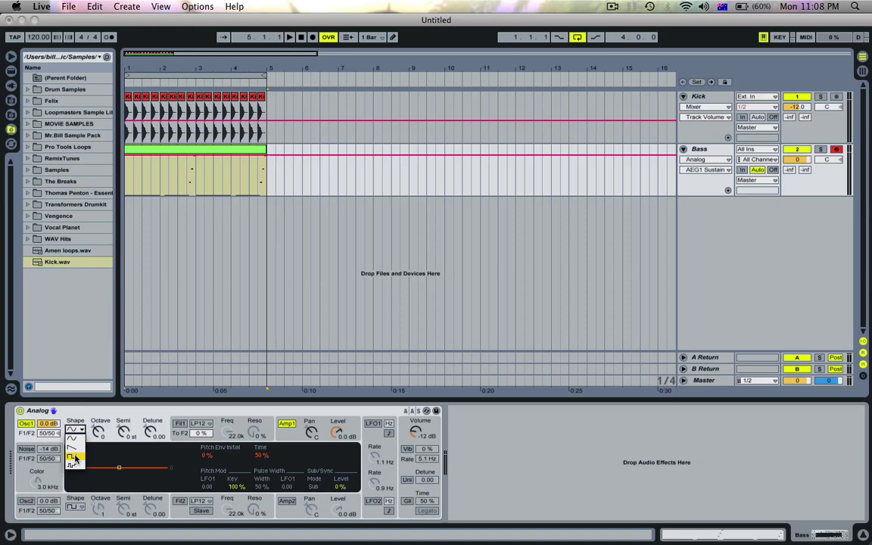
{"action": "left_click", "coordinate": [75, 458]}
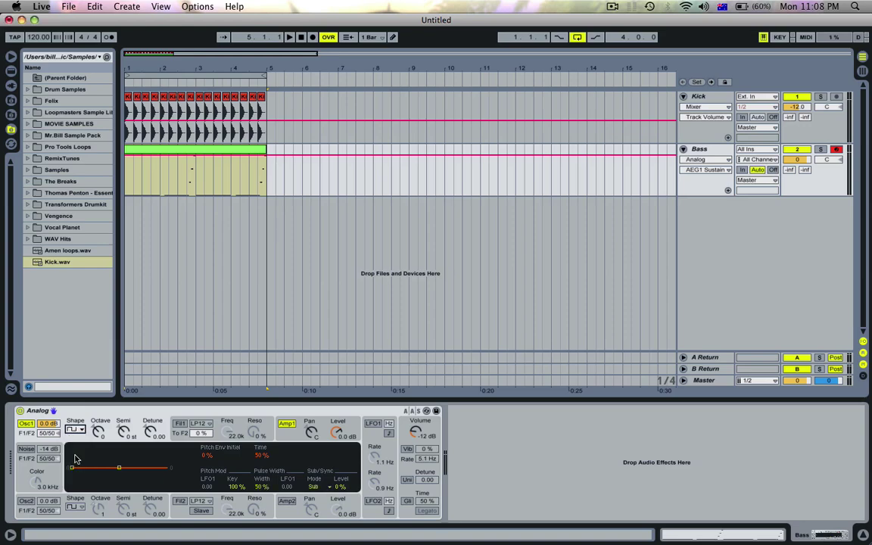
{"action": "key", "text": "space"}
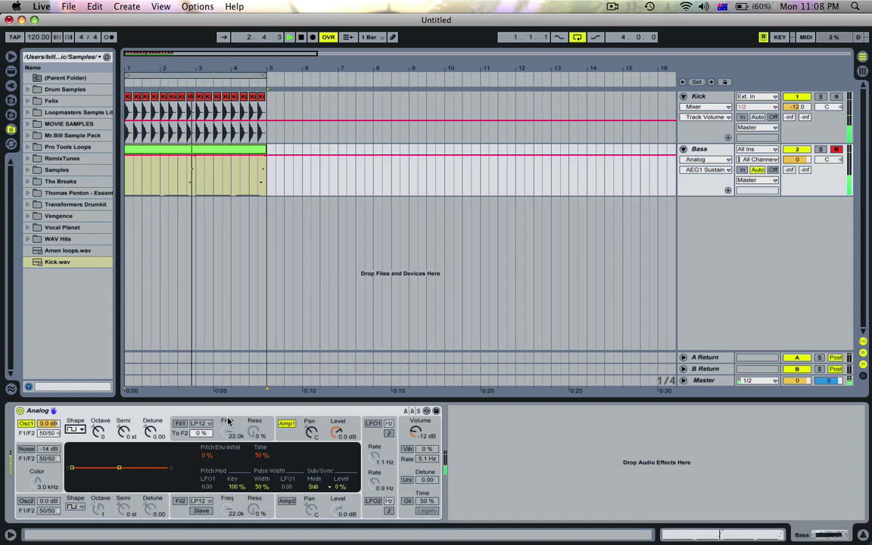
{"action": "key", "text": "space"}
Step: Shorten and shift the Bass clip's long C1 note in bar 3 so it runs from 3.1.2 to 3.1.4
{"action": "double_click", "coordinate": [224, 150]}
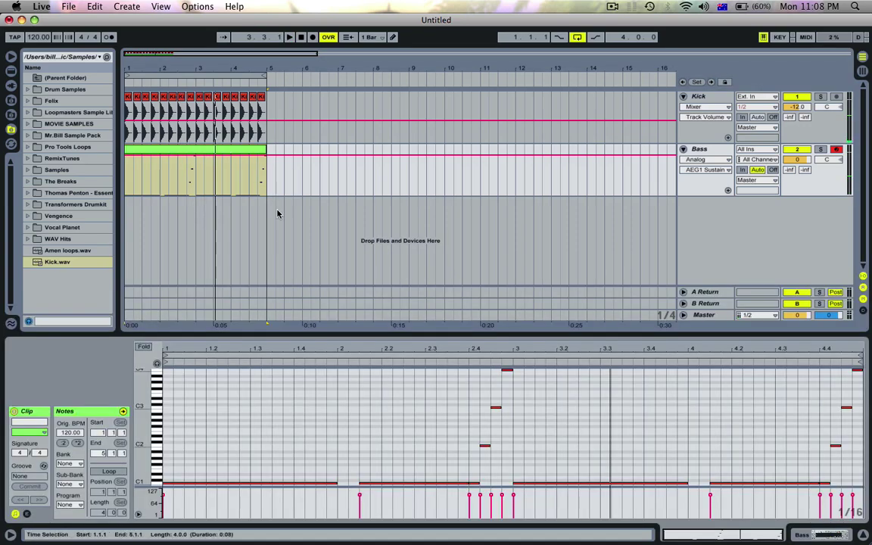
{"action": "left_click_drag", "start_coordinate": [687, 485], "coordinate": [557, 482]}
{"action": "key", "text": "space"}
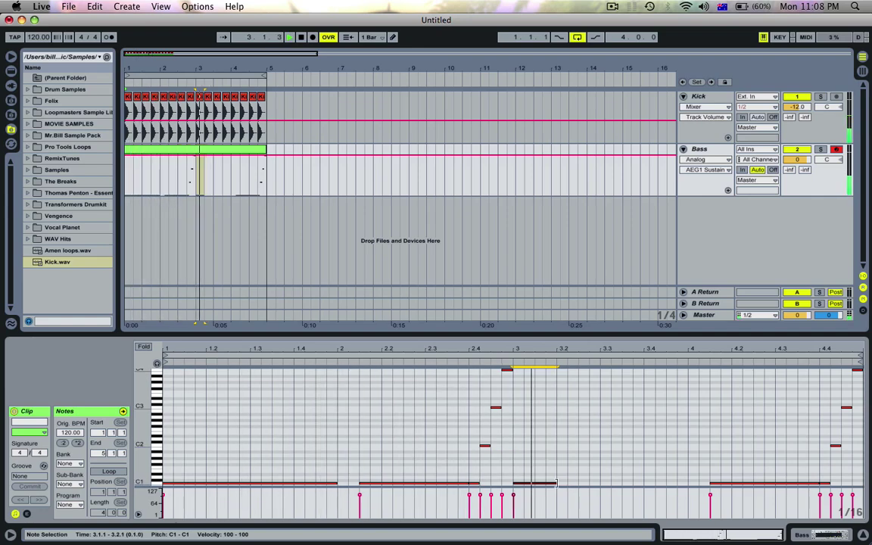
{"action": "key", "text": "space"}
{"action": "left_click_drag", "start_coordinate": [537, 483], "coordinate": [558, 486]}
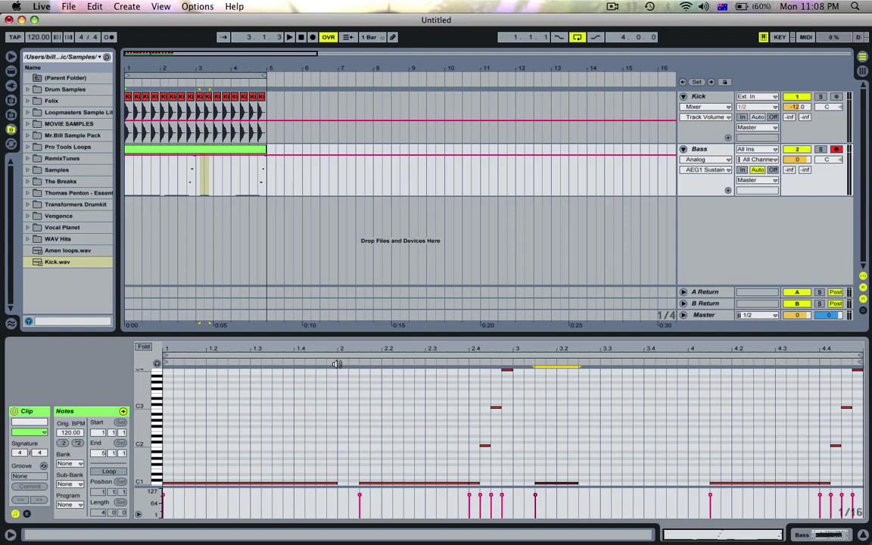
{"action": "left_click", "coordinate": [335, 364]}
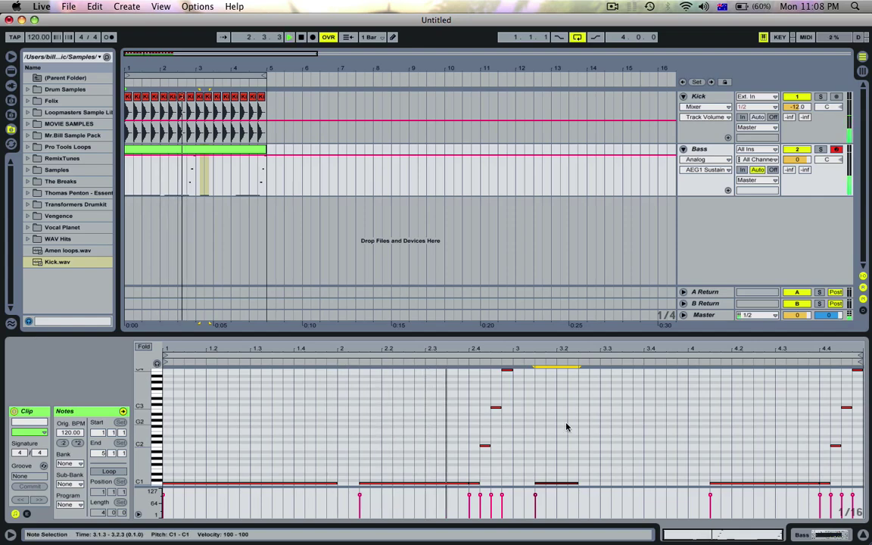
{"action": "left_click_drag", "start_coordinate": [574, 483], "coordinate": [564, 485]}
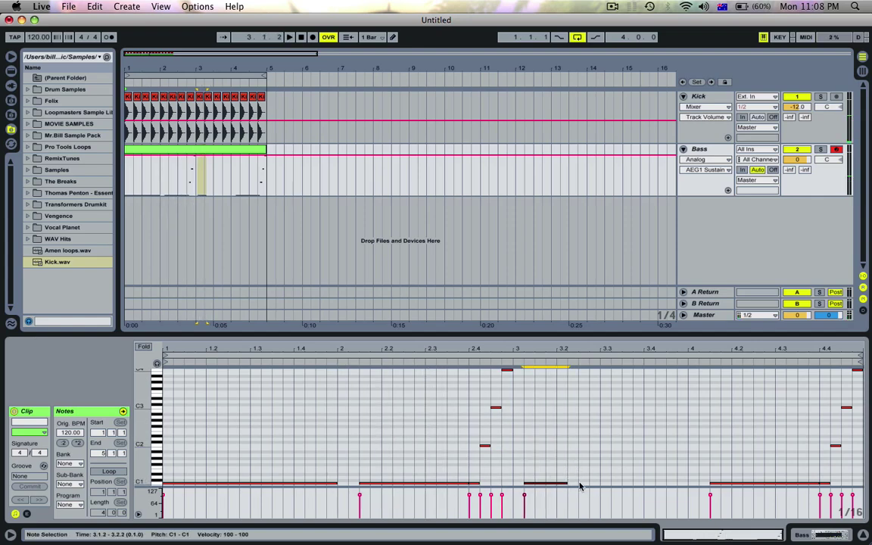
{"action": "key", "text": "space"}
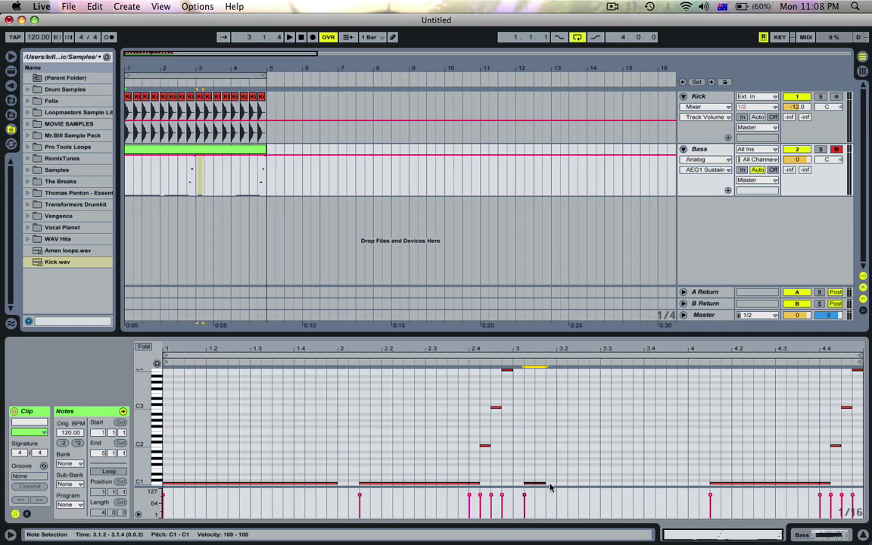
Step: Add 1/16 notes C2 at 3.1.4, D#2 at 3.2.2, D2 at 3.2.3 and B1 at 3.2.4, and play them
{"action": "double_click", "coordinate": [550, 485]}
{"action": "key", "text": "super+d"}
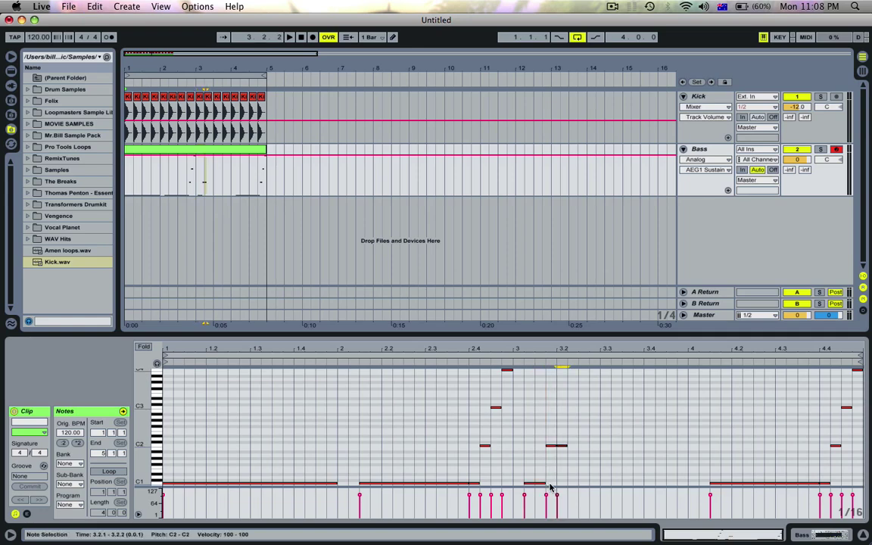
{"action": "key", "text": "Right"}
{"action": "key", "text": "Right"}
{"action": "key", "text": "Left"}
{"action": "key", "text": "Up"}
{"action": "key", "text": "Up"}
{"action": "key", "text": "Up"}
{"action": "key", "text": "super+d"}
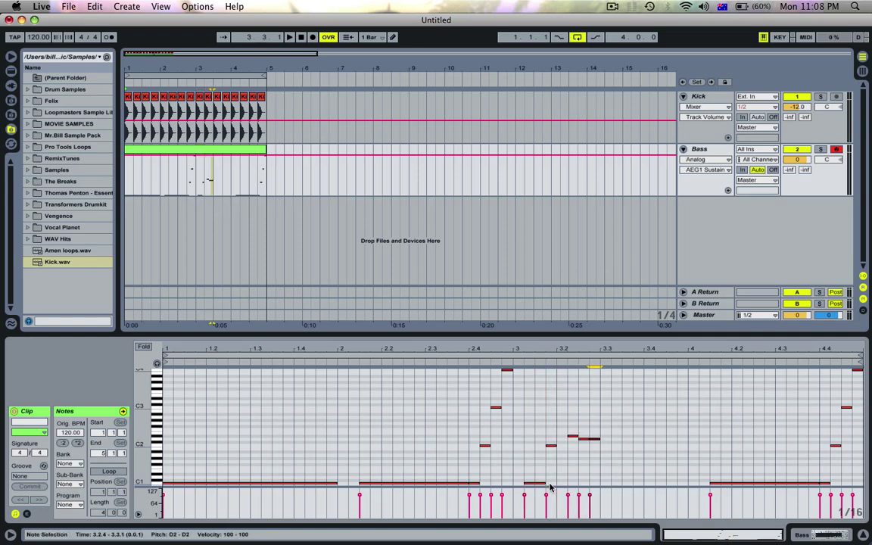
{"action": "left_click", "coordinate": [453, 363]}
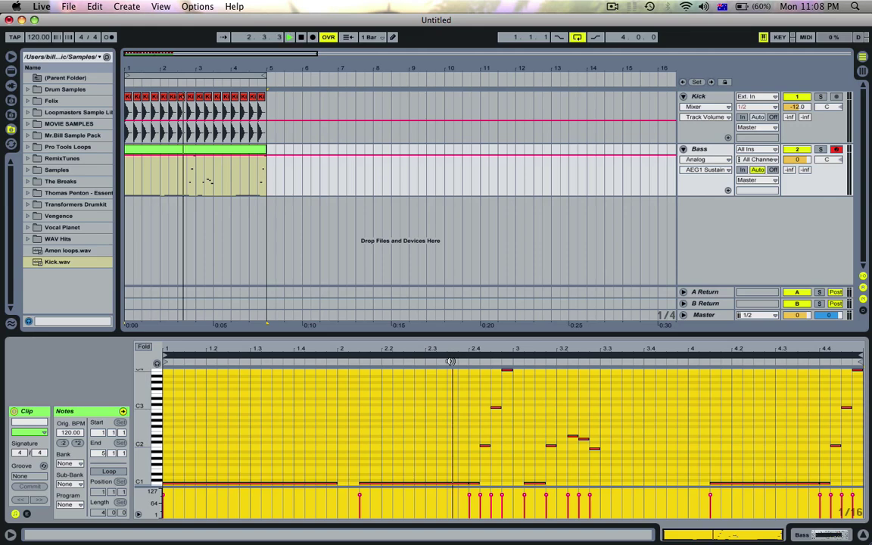
{"action": "key", "text": "space"}
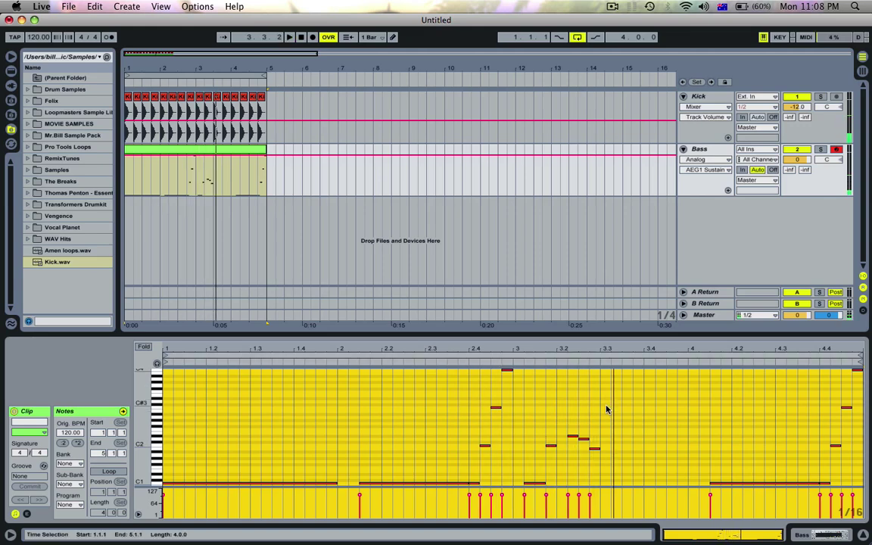
Step: Turn on note preview for the Bass clip and audition the D2 note at 3.2.3
{"action": "double_click", "coordinate": [605, 409]}
{"action": "double_click", "coordinate": [606, 409]}
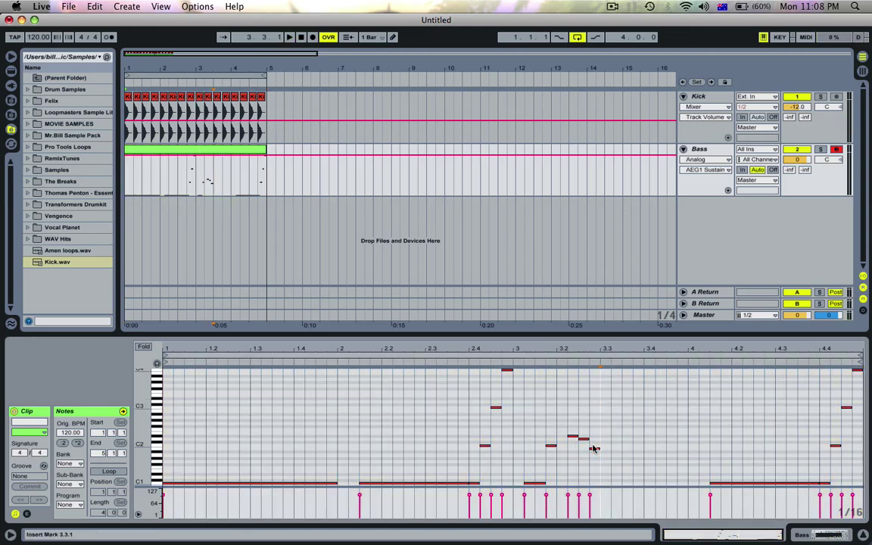
{"action": "left_click", "coordinate": [587, 440]}
{"action": "left_click", "coordinate": [587, 441]}
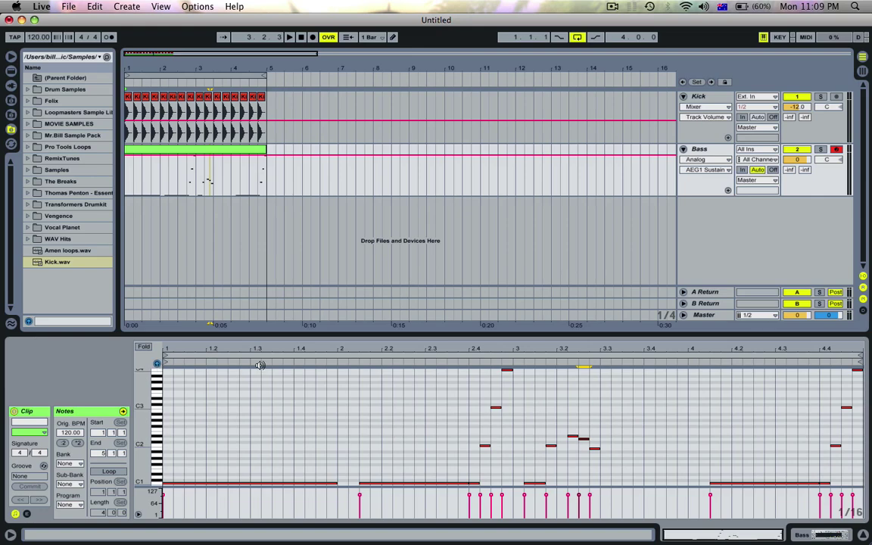
{"action": "left_click", "coordinate": [582, 438]}
{"action": "left_click", "coordinate": [582, 442]}
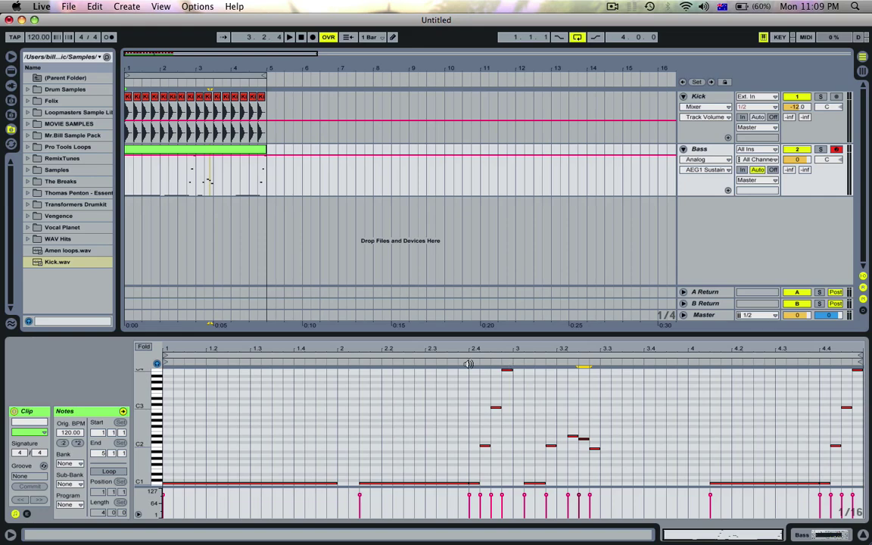
Step: Lower the 3.2.3 note to G#1 and the 3.2.4 note to D#1, and play the phrase
{"action": "left_click", "coordinate": [348, 365]}
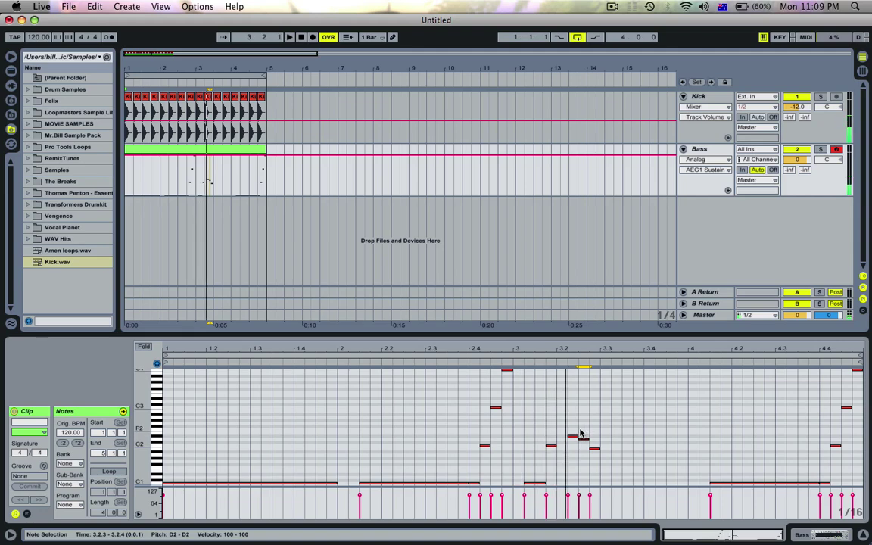
{"action": "left_click_drag", "start_coordinate": [572, 433], "coordinate": [593, 476]}
{"action": "key", "text": "Down"}
{"action": "key", "text": "Down"}
{"action": "key", "text": "Down"}
{"action": "left_click", "coordinate": [595, 444]}
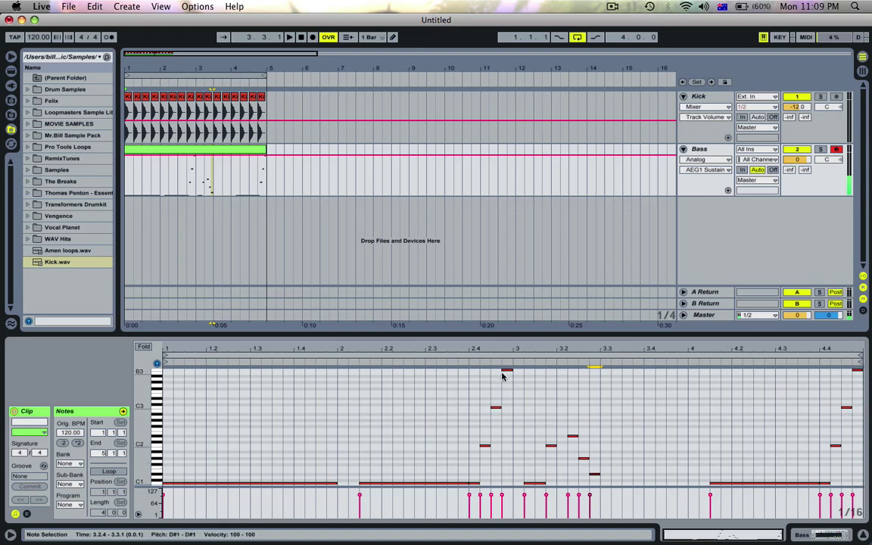
{"action": "left_click", "coordinate": [477, 365]}
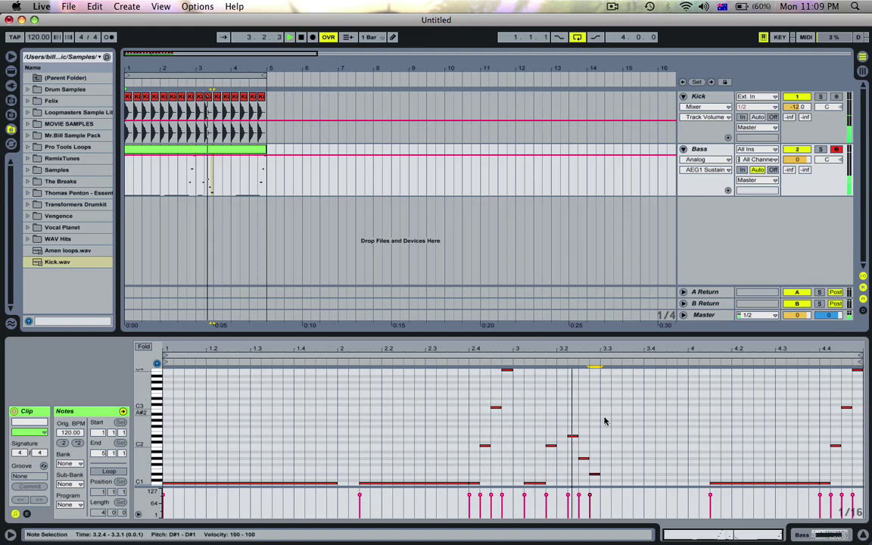
{"action": "key", "text": "space"}
Step: Duplicate the D#1 note to 3.3.2, lower the copy to G#0 and lengthen it to end at 3.3.4
{"action": "left_click_drag", "start_coordinate": [599, 457], "coordinate": [596, 475]}
{"action": "key", "text": "super+d"}
{"action": "key", "text": "Right"}
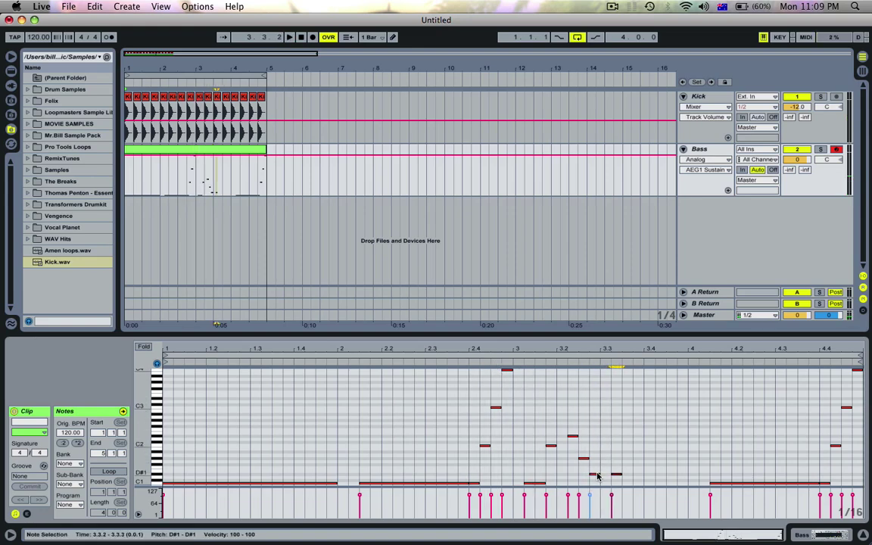
{"action": "key", "text": "Down"}
{"action": "key", "text": "Down"}
{"action": "key", "text": "Down"}
{"action": "key", "text": "Down"}
{"action": "key", "text": "Down"}
{"action": "key", "text": "Down"}
{"action": "key", "text": "Down"}
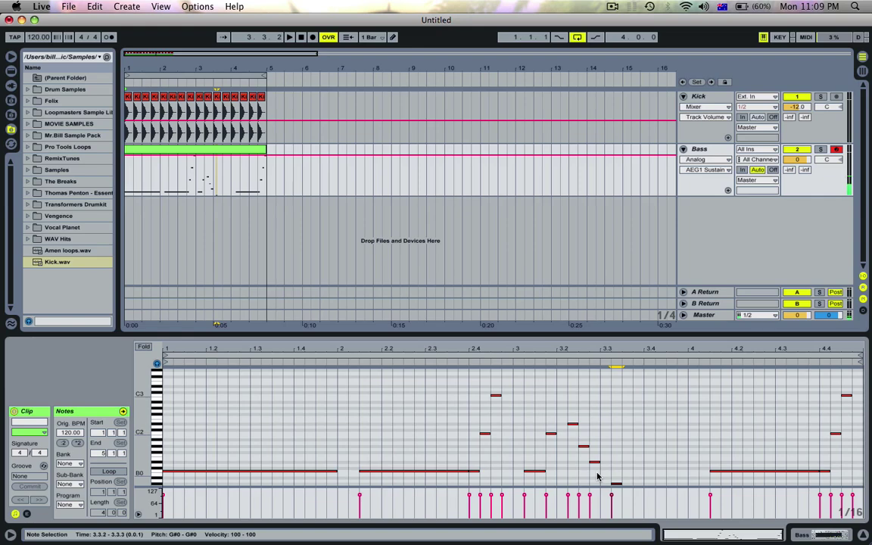
{"action": "left_click_drag", "start_coordinate": [619, 482], "coordinate": [632, 485]}
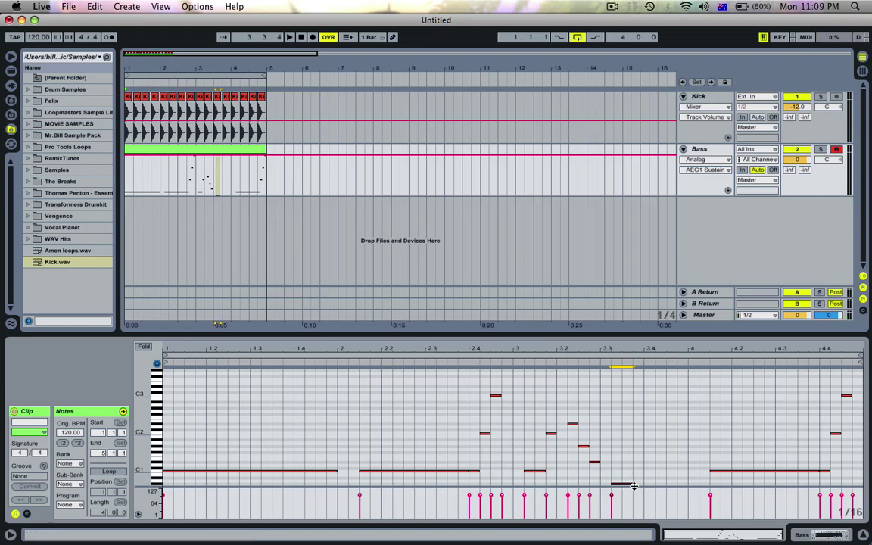
Step: Add a G#1 1/16 note at 3.3.4 and duplicate it to 3.4.2, raised to D#2
{"action": "double_click", "coordinate": [637, 485]}
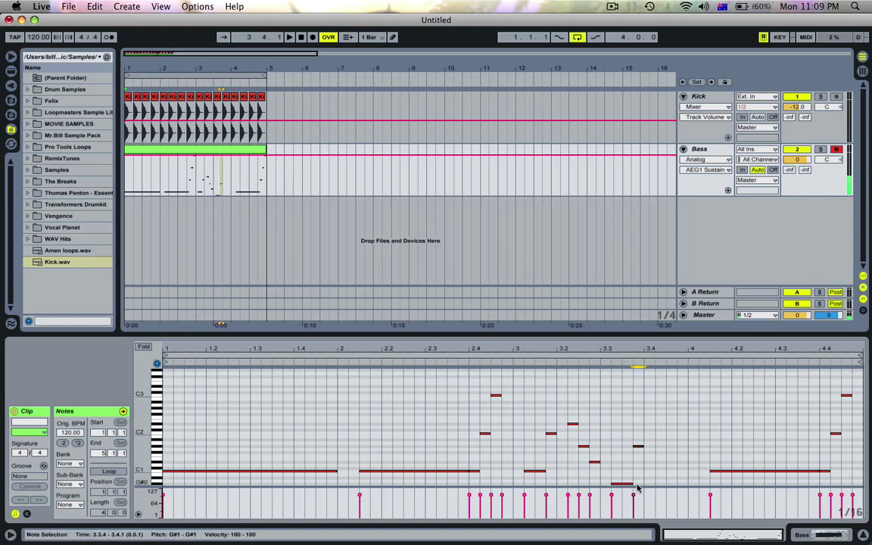
{"action": "key", "text": "super+d"}
{"action": "key", "text": "Right"}
{"action": "key", "text": "Right"}
{"action": "key", "text": "Left"}
{"action": "key", "text": "Up"}
{"action": "key", "text": "Up"}
{"action": "key", "text": "Up"}
{"action": "key", "text": "Up"}
{"action": "key", "text": "Up"}
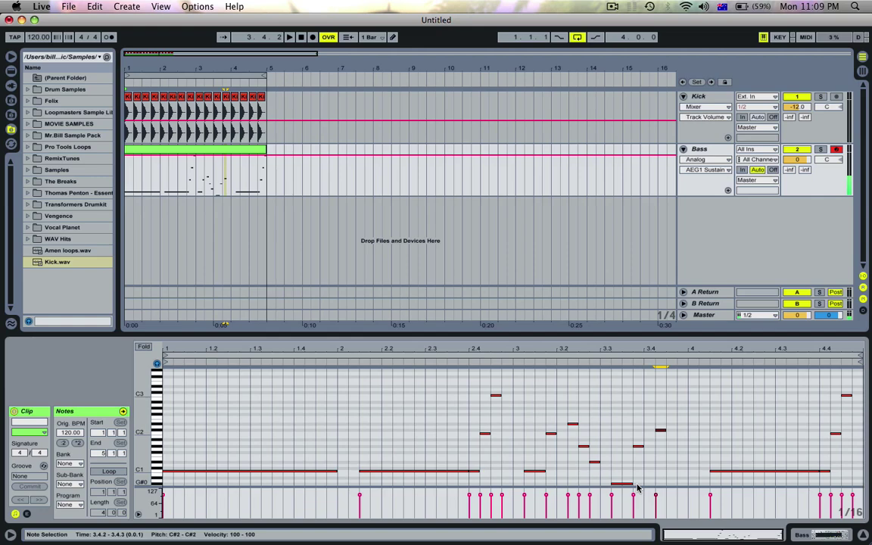
Step: Add a 1/16 note at 3.4.4 pitched to D1 and play the bar 3 phrase
{"action": "key", "text": "s"}
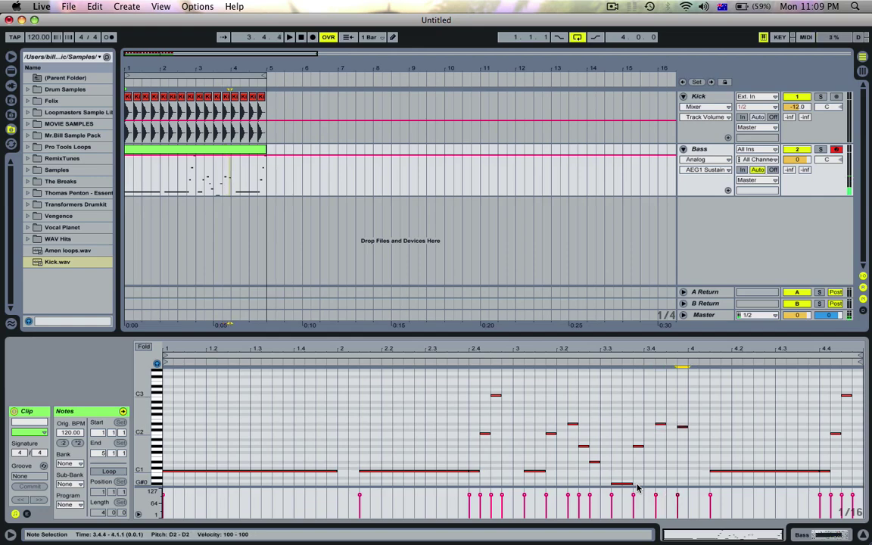
{"action": "key", "text": "shift+Down"}
{"action": "left_click", "coordinate": [506, 361]}
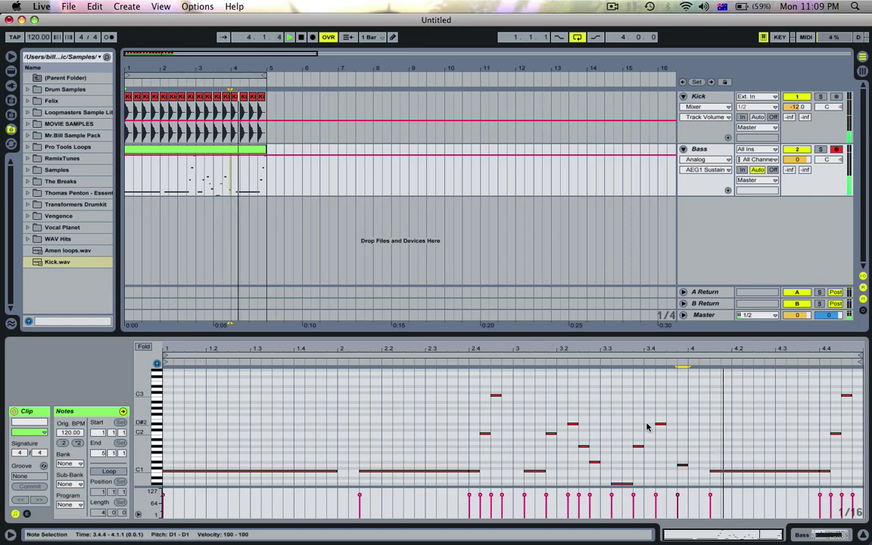
{"action": "key", "text": "space"}
Step: Lower the long C1 note starting at 4.1.3 to B0 and shorten it to end at 4.2.3
{"action": "left_click", "coordinate": [733, 472]}
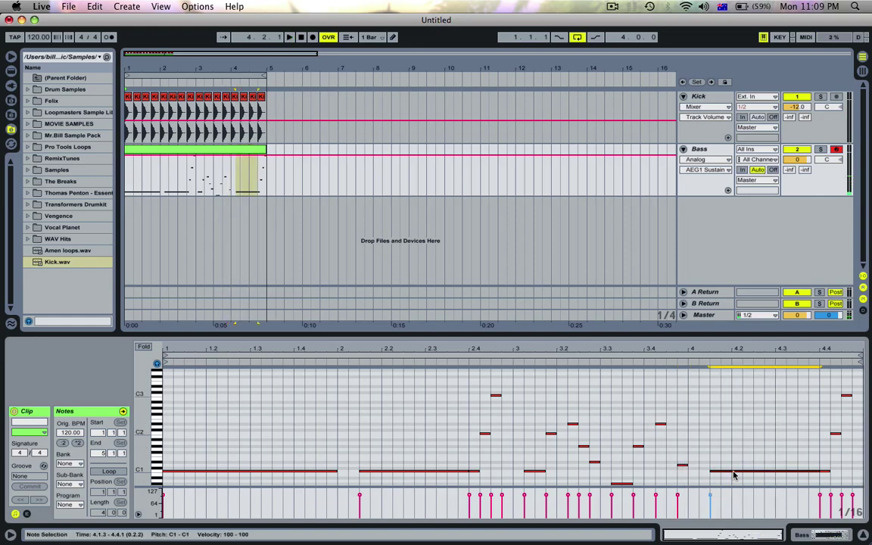
{"action": "key", "text": "Down"}
{"action": "left_click_drag", "start_coordinate": [819, 476], "coordinate": [748, 476]}
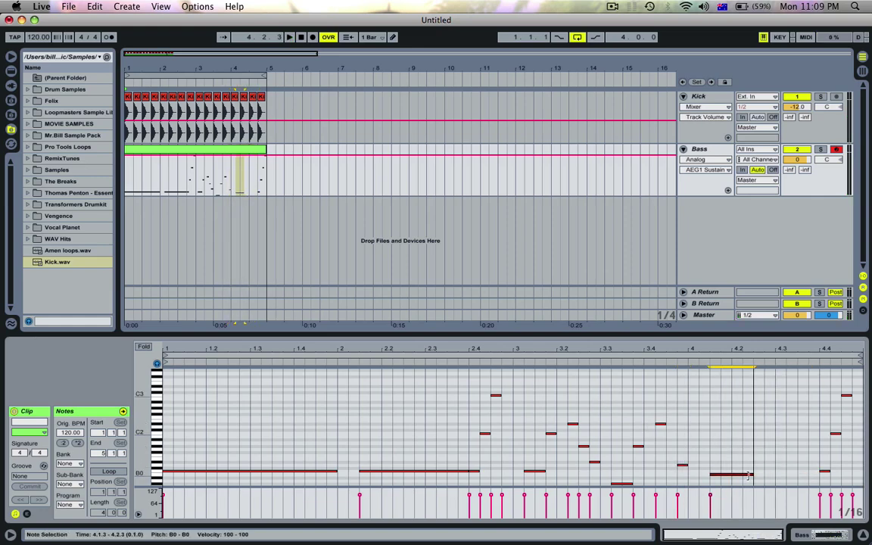
Step: Duplicate the B0 note twice in succession, pitching the copy at 4.2.3 to C1 and the one at 4.3.3 to D#1
{"action": "key", "text": "super+d"}
{"action": "key", "text": "super+d"}
{"action": "key", "text": "Up"}
{"action": "key", "text": "Up"}
{"action": "key", "text": "Up"}
{"action": "key", "text": "Up"}
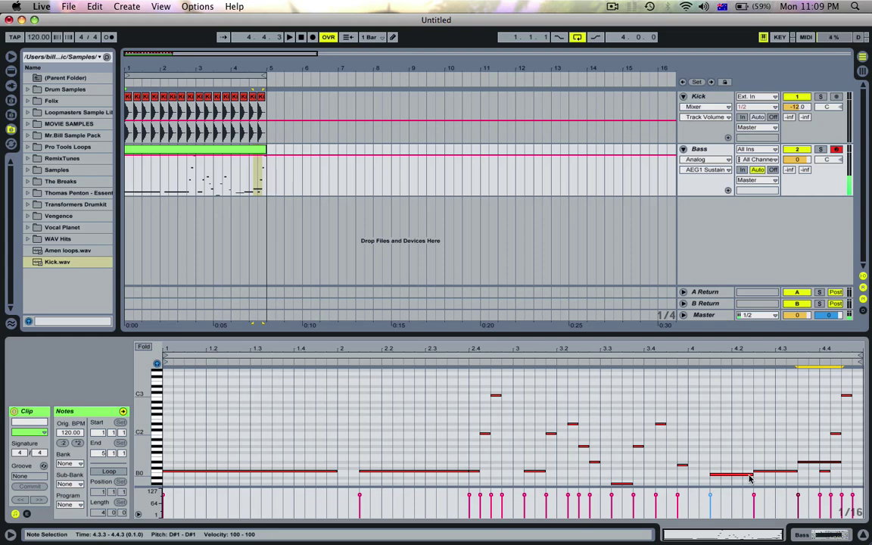
Step: Shorten the D#1 note at 4.3.3 to end at 4.4.1 and play the clip back
{"action": "left_click_drag", "start_coordinate": [841, 463], "coordinate": [820, 464]}
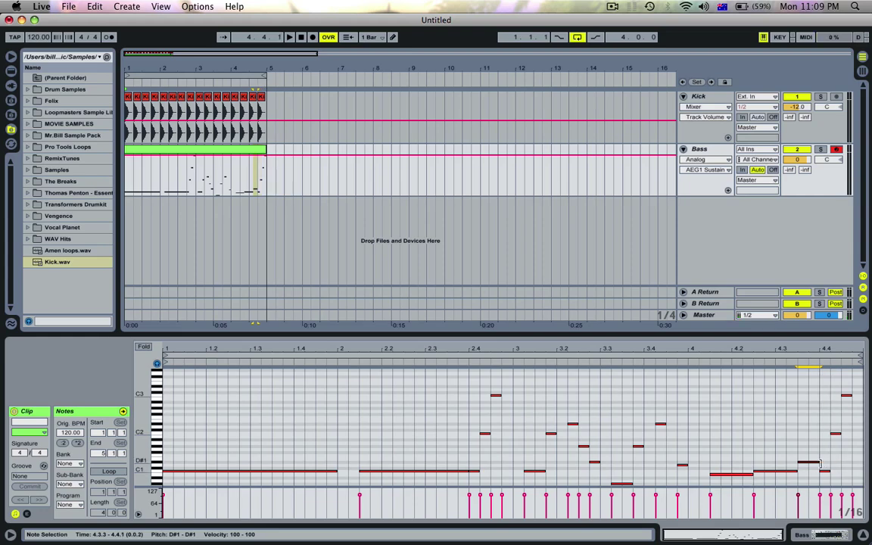
{"action": "left_click", "coordinate": [199, 150]}
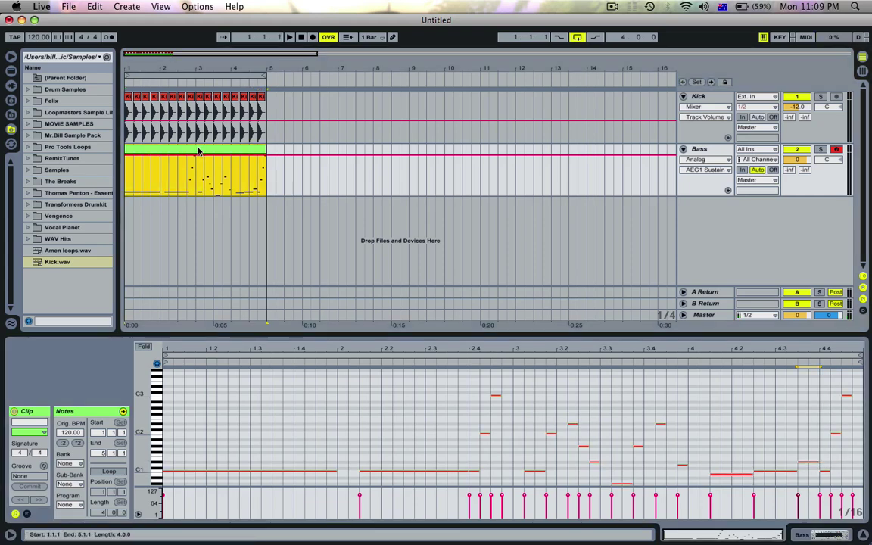
{"action": "key", "text": "space"}
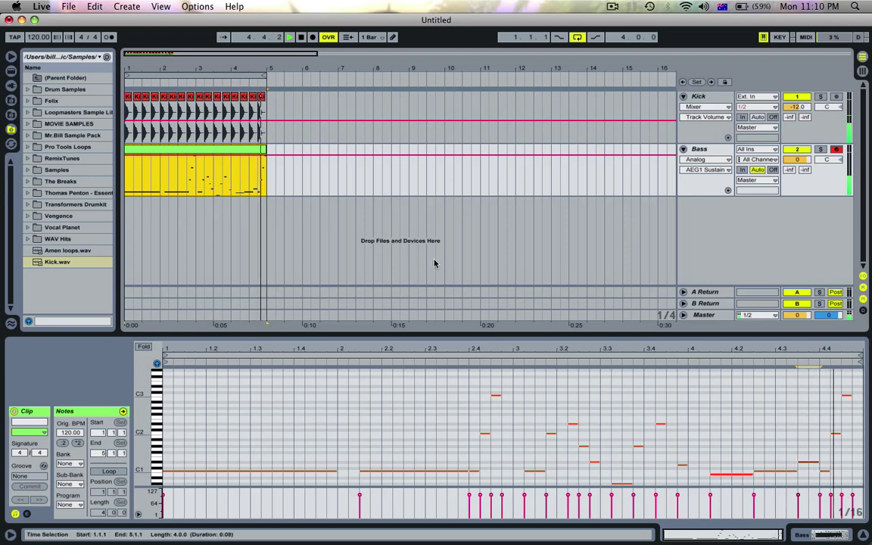
{"action": "key", "text": "space"}
{"action": "left_click", "coordinate": [635, 367]}
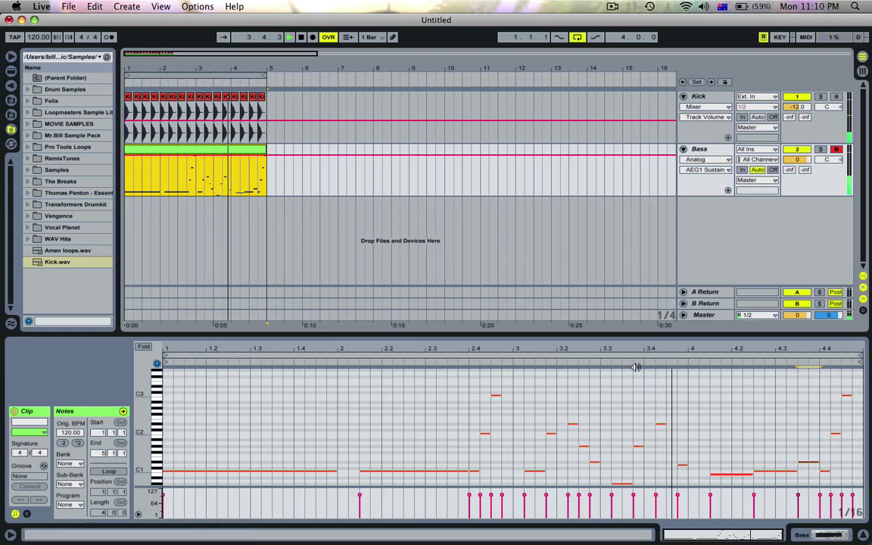
Step: Shorten the B0 note at 4.1.3 to end at 4.2.2 and add a C3 1/16 note at 4.2.2
{"action": "left_click", "coordinate": [750, 474]}
{"action": "left_click_drag", "start_coordinate": [750, 474], "coordinate": [745, 474]}
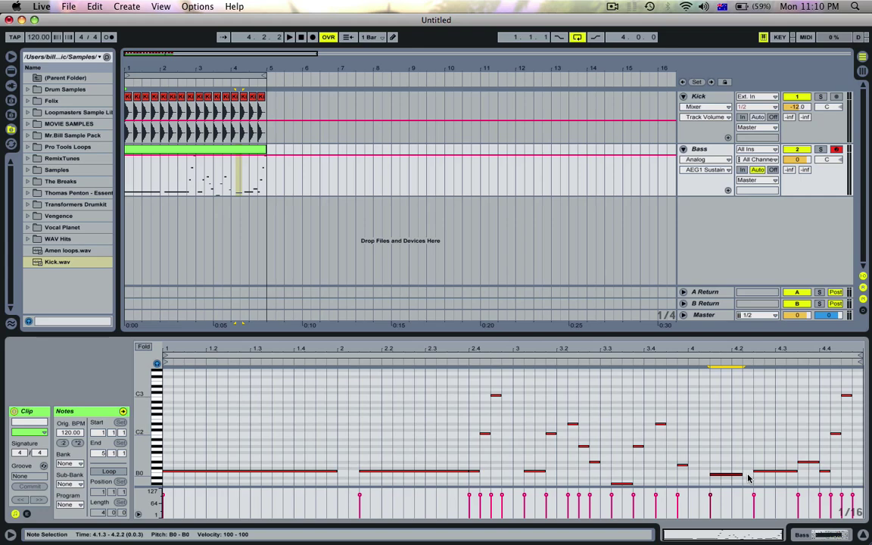
{"action": "double_click", "coordinate": [747, 475]}
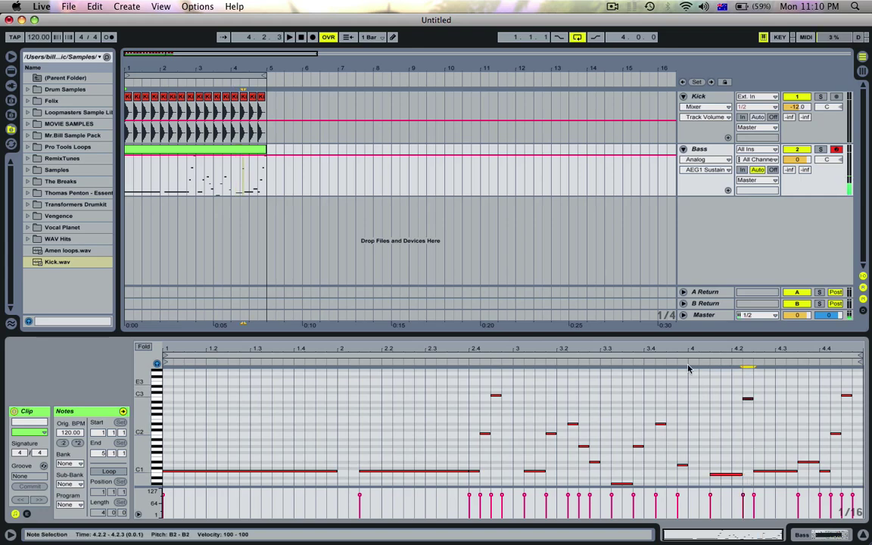
{"action": "key", "text": "Up"}
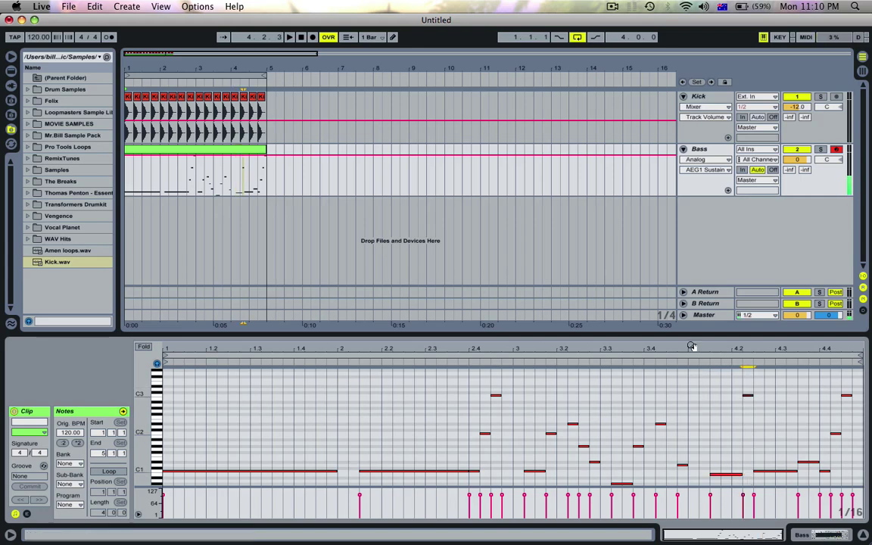
Step: Add a 1/16 note at 4.2.1 pitched to D#3 and trim the B0 note at 4.1.3 to end at 4.2.1
{"action": "double_click", "coordinate": [740, 395]}
{"action": "key", "text": "Up"}
{"action": "key", "text": "Up"}
{"action": "key", "text": "Up"}
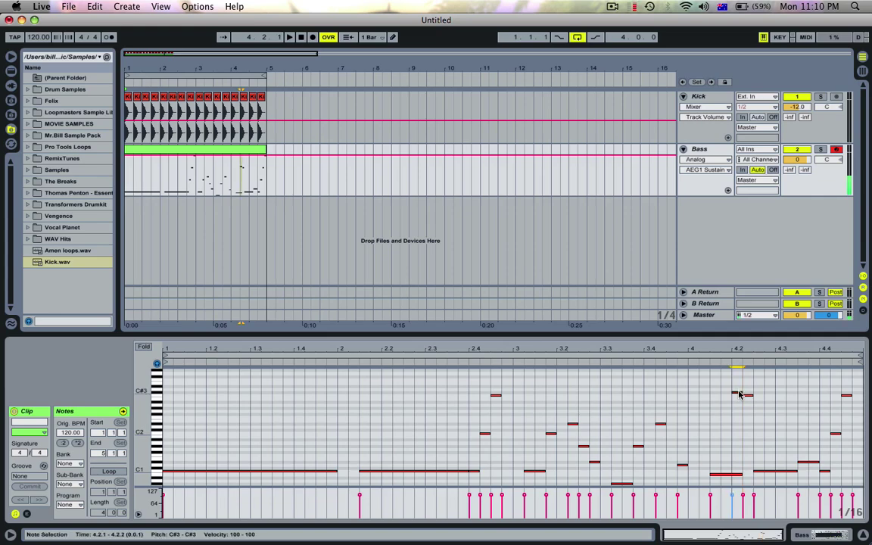
{"action": "left_click", "coordinate": [737, 475]}
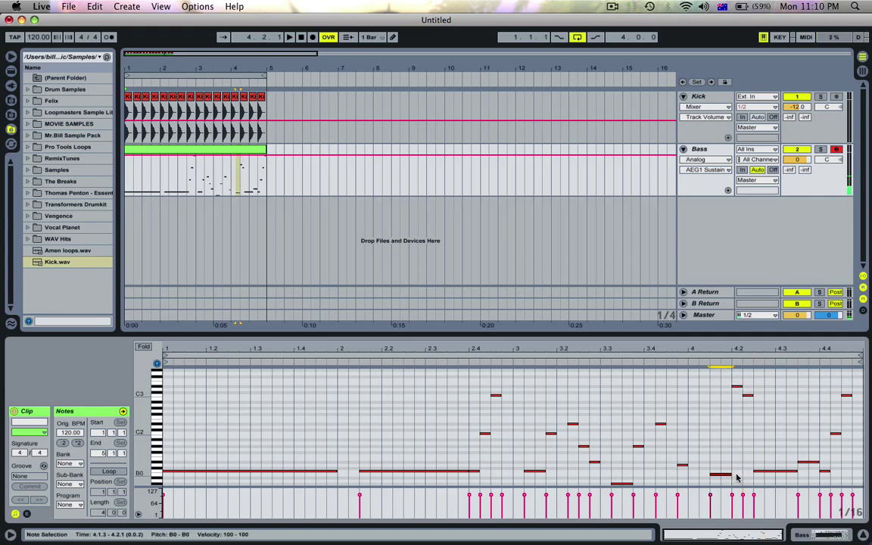
Step: Raise the 1/16 note at 4.2.2 an octave to C4 and play the phrase from bar 3
{"action": "left_click", "coordinate": [747, 394]}
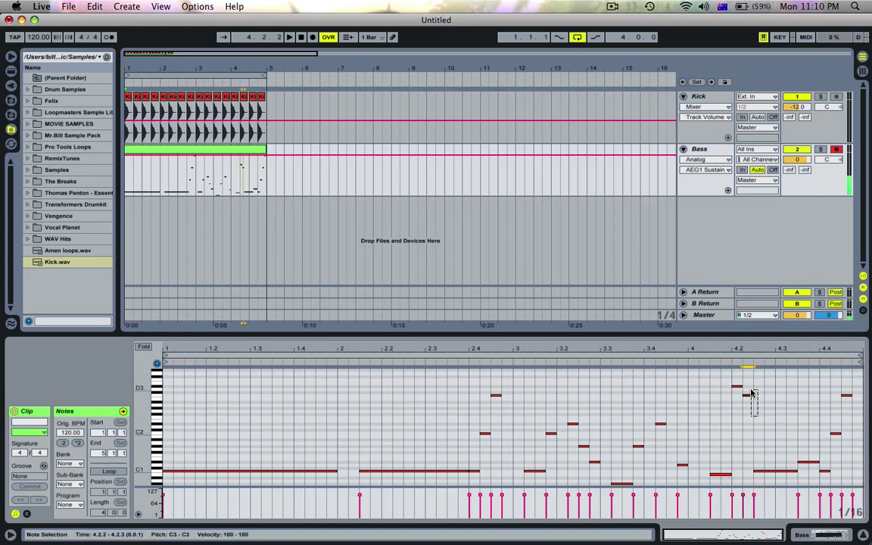
{"action": "key", "text": "shift+Up"}
{"action": "key", "text": "space"}
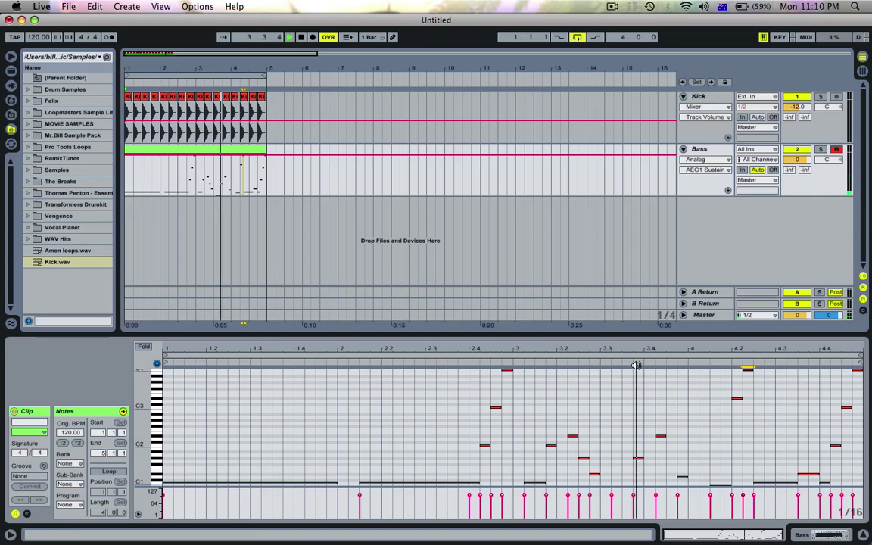
{"action": "key", "text": "space"}
Step: Lower the D#3 note at 4.2.1 an octave to D#2 and play the clip from around 2.4
{"action": "left_click", "coordinate": [738, 399]}
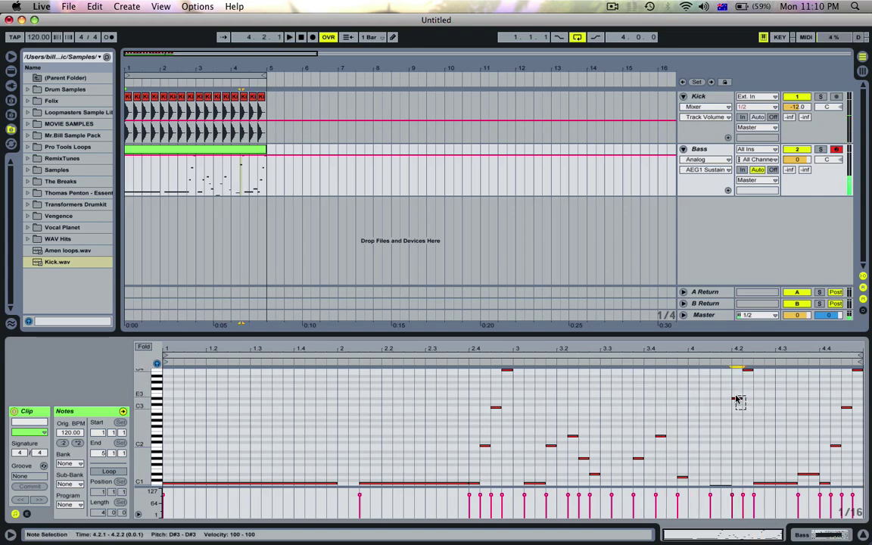
{"action": "left_click", "coordinate": [472, 363]}
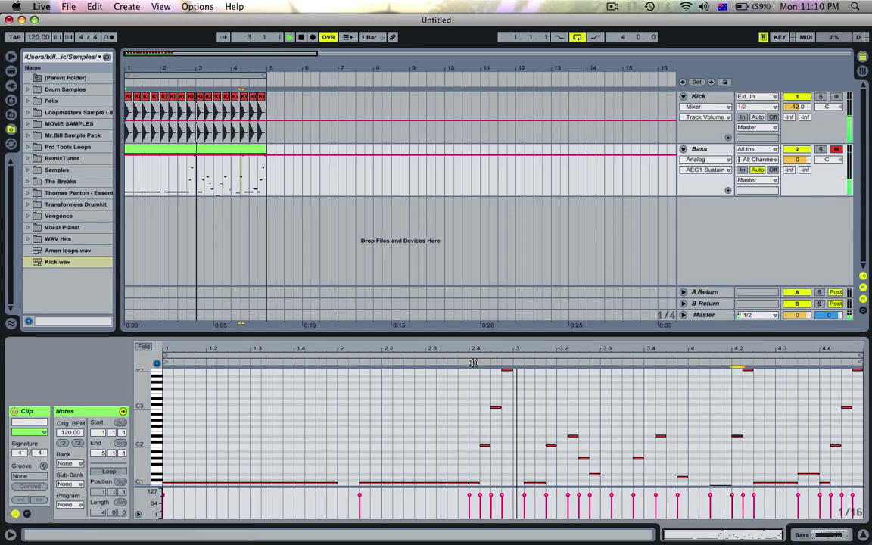
{"action": "left_click_drag", "start_coordinate": [599, 335], "coordinate": [590, 290]}
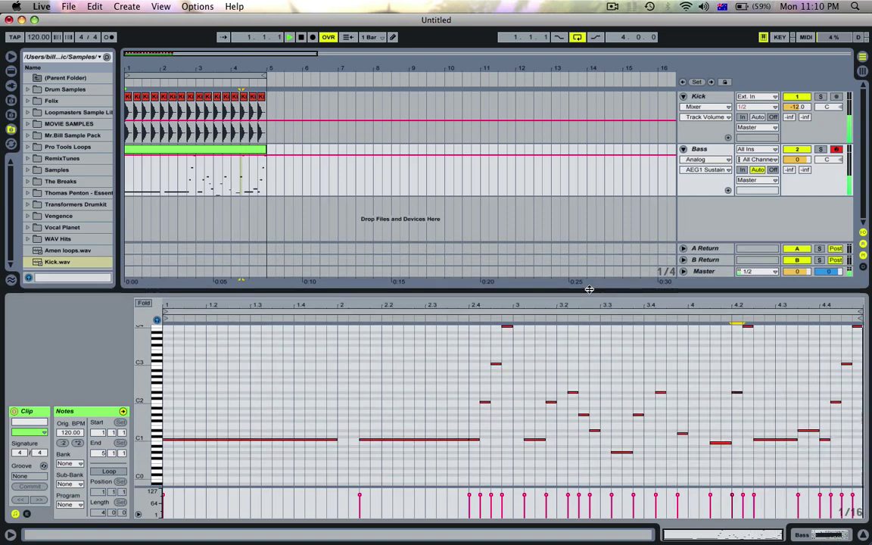
{"action": "key", "text": "space"}
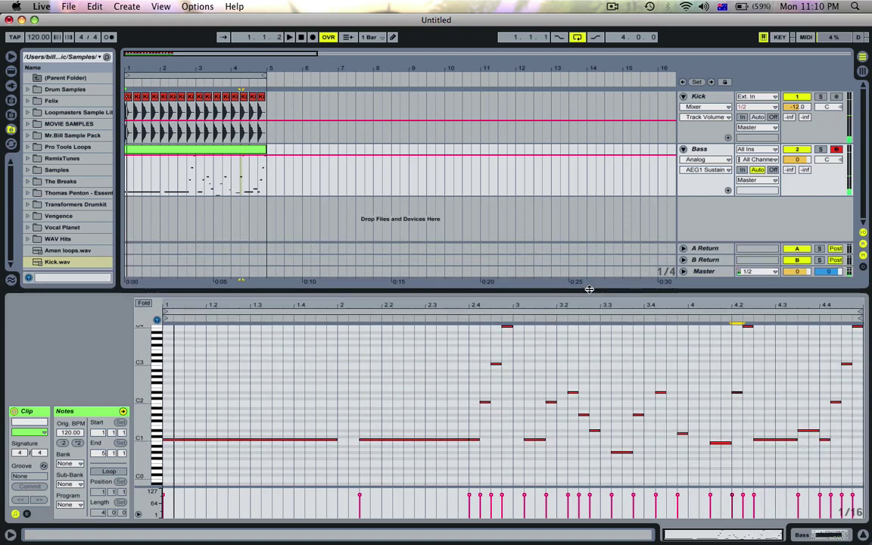
Step: Repitch the notes at 4.4.2, 4.4.3 and 4.4.4 to C4, B2 and G1, and play the result
{"action": "left_click", "coordinate": [834, 404]}
{"action": "left_click_drag", "start_coordinate": [834, 403], "coordinate": [847, 364]}
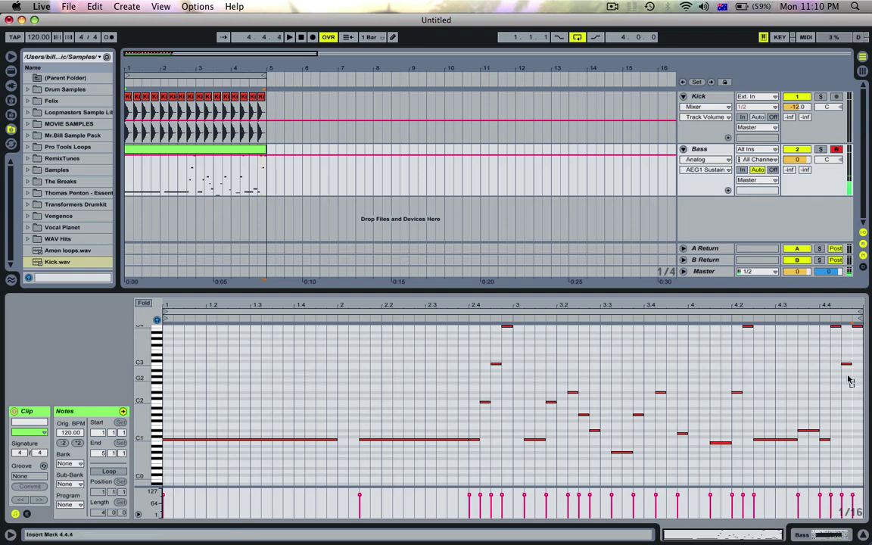
{"action": "key", "text": "shift+Down"}
{"action": "left_click", "coordinate": [858, 334]}
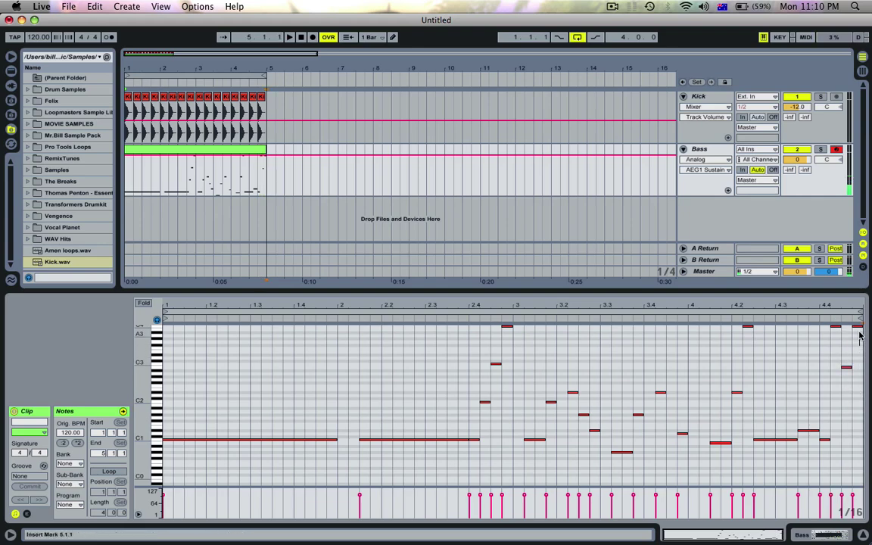
{"action": "left_click", "coordinate": [858, 327]}
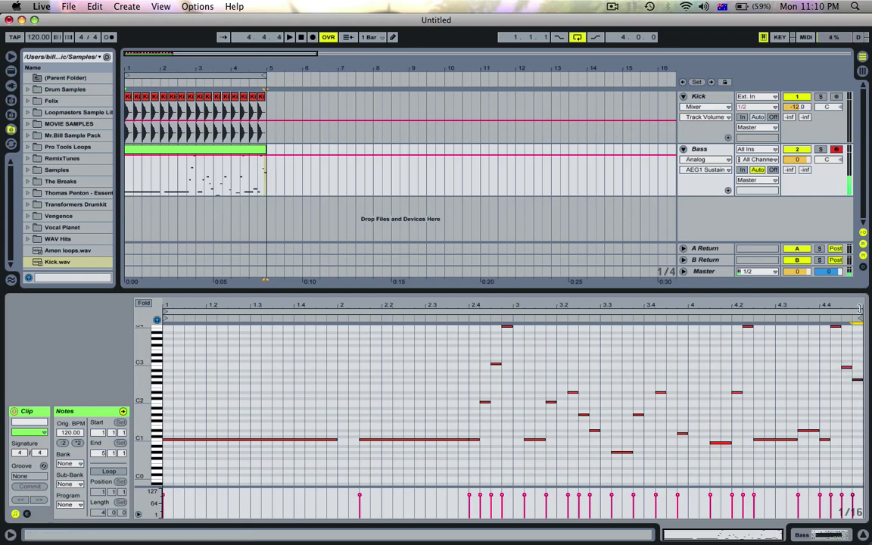
{"action": "key", "text": "space"}
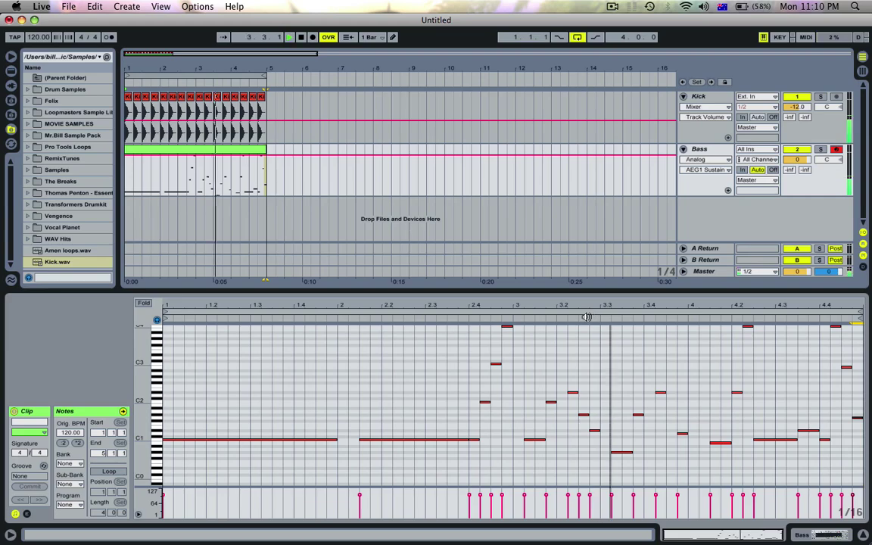
{"action": "left_click_drag", "start_coordinate": [591, 315], "coordinate": [604, 303]}
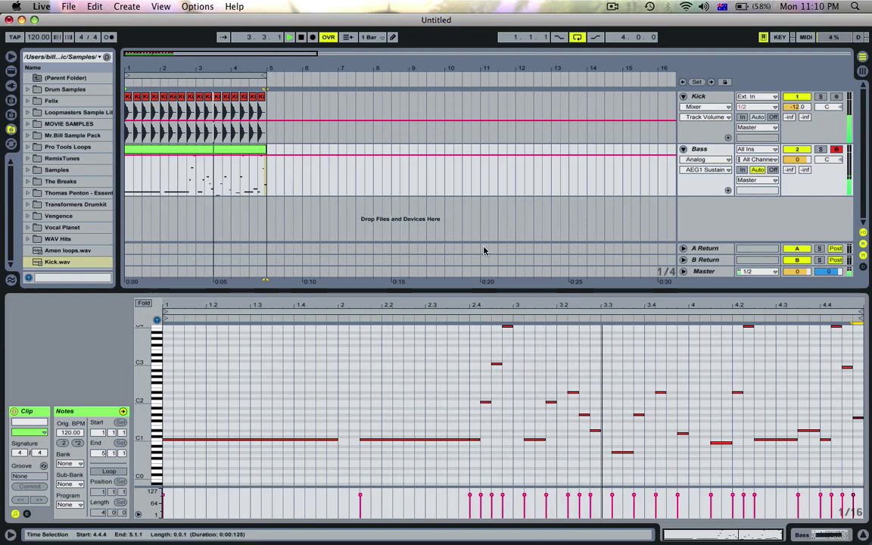
{"action": "key", "text": "space"}
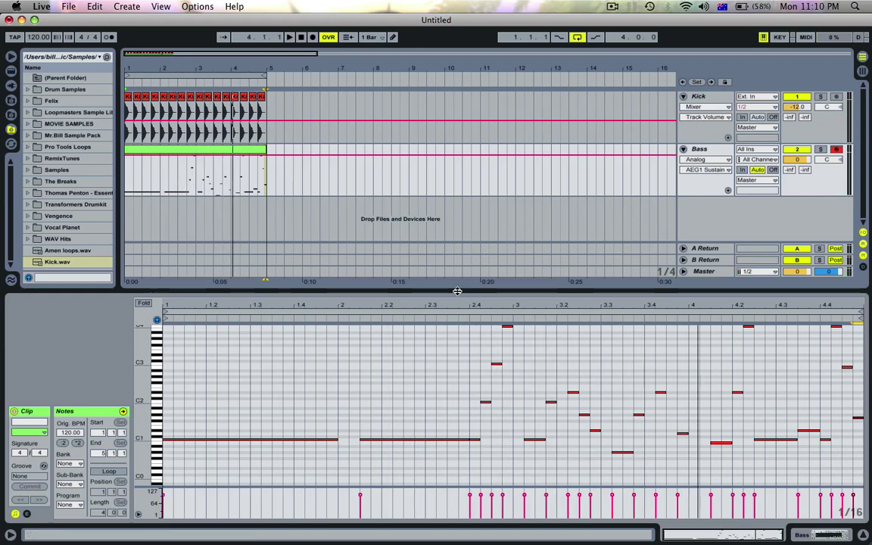
Step: Show the Bass track's device chain and add a Compressor after Analog
{"action": "double_click", "coordinate": [457, 291]}
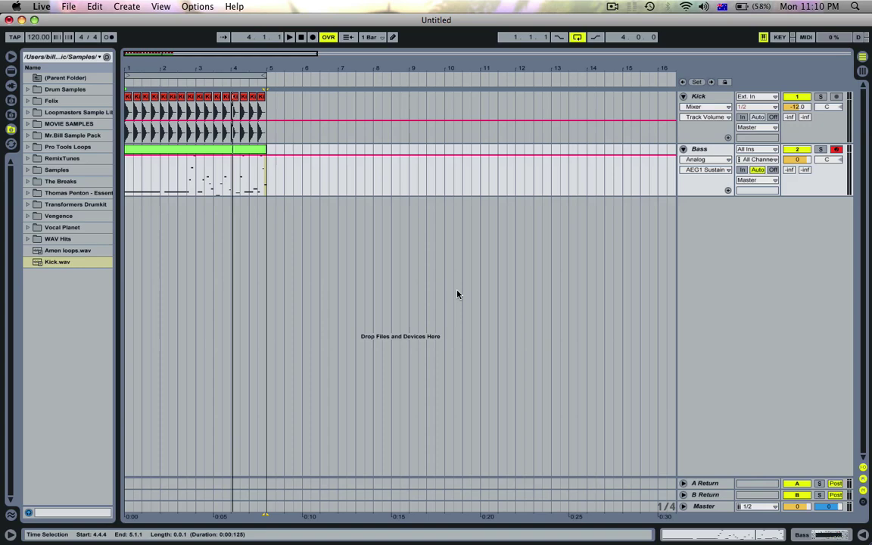
{"action": "double_click", "coordinate": [699, 151]}
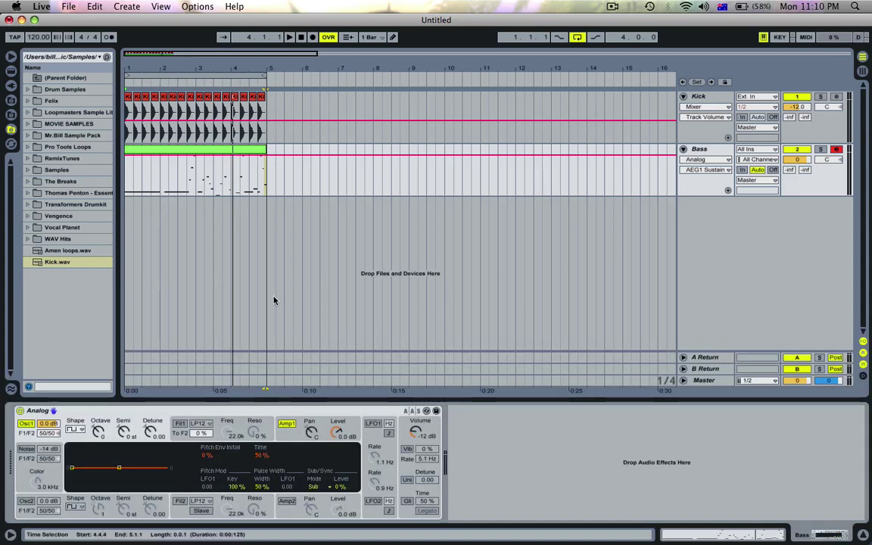
{"action": "left_click", "coordinate": [10, 70]}
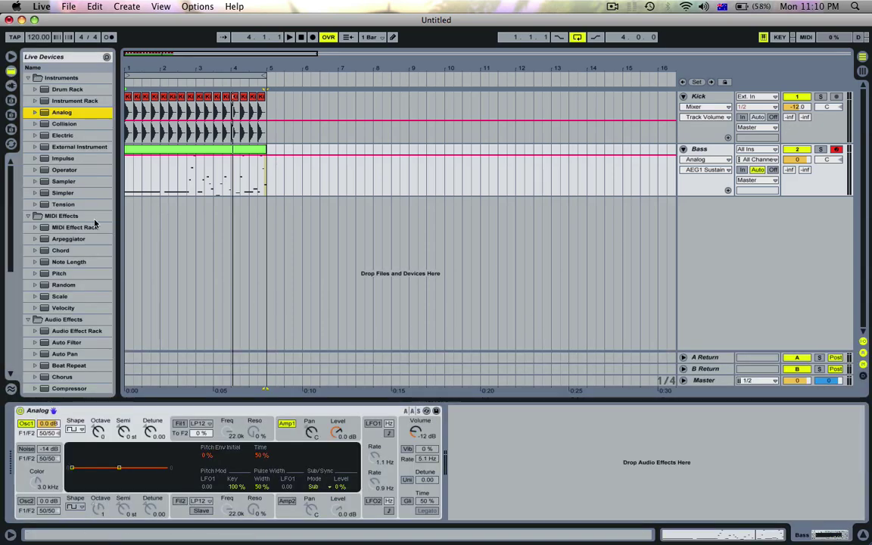
{"action": "scroll", "coordinate": [94, 222], "scroll_direction": "down", "scroll_amount": 3}
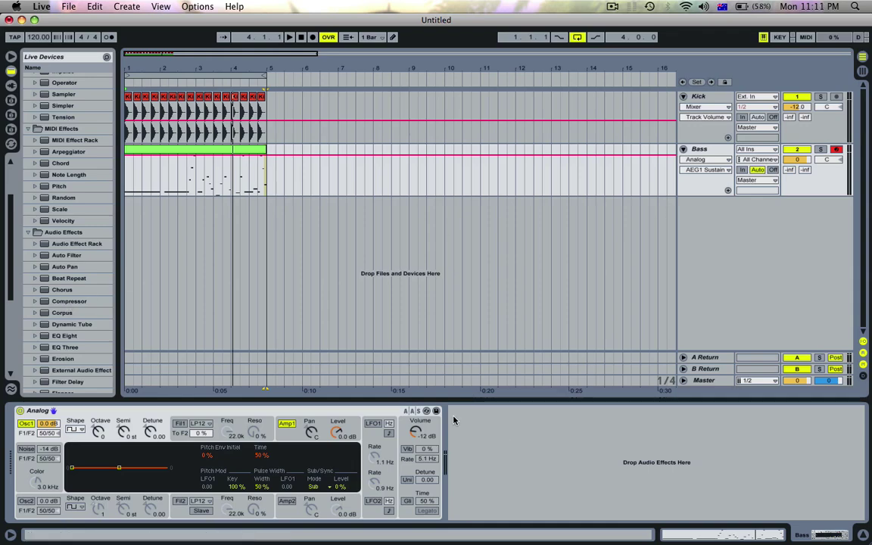
{"action": "left_click_drag", "start_coordinate": [60, 301], "coordinate": [512, 439]}
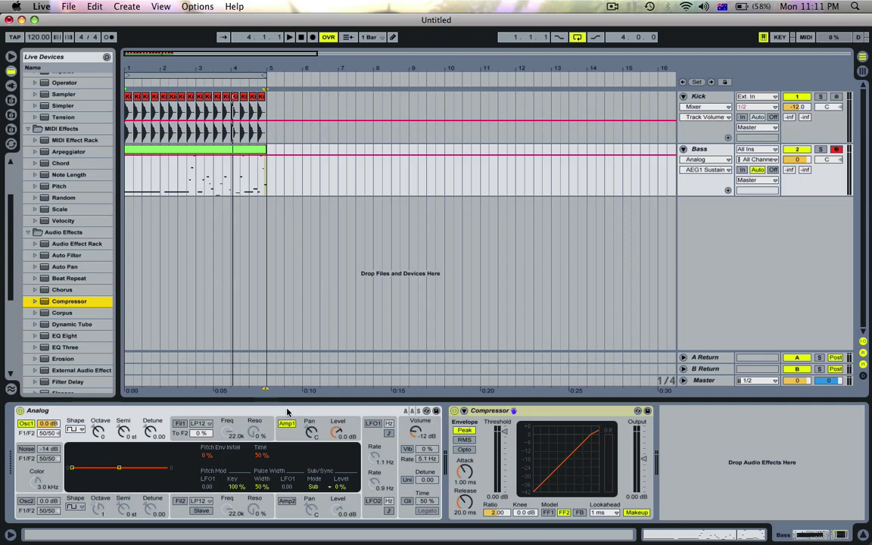
Step: Expand the Compressor's sidechain section, enable Sidechain and take its audio from Kick, Post FX
{"action": "left_click", "coordinate": [463, 410]}
{"action": "left_click", "coordinate": [464, 410]}
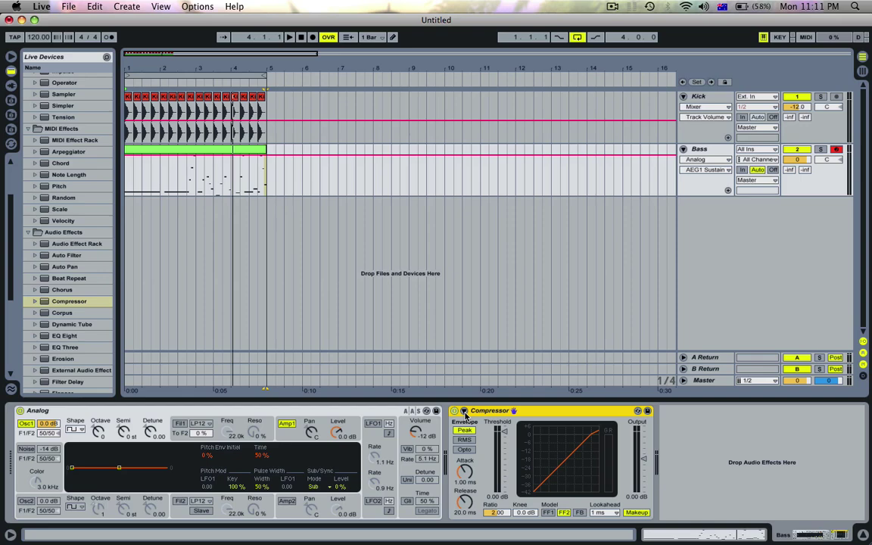
{"action": "left_click", "coordinate": [464, 410]}
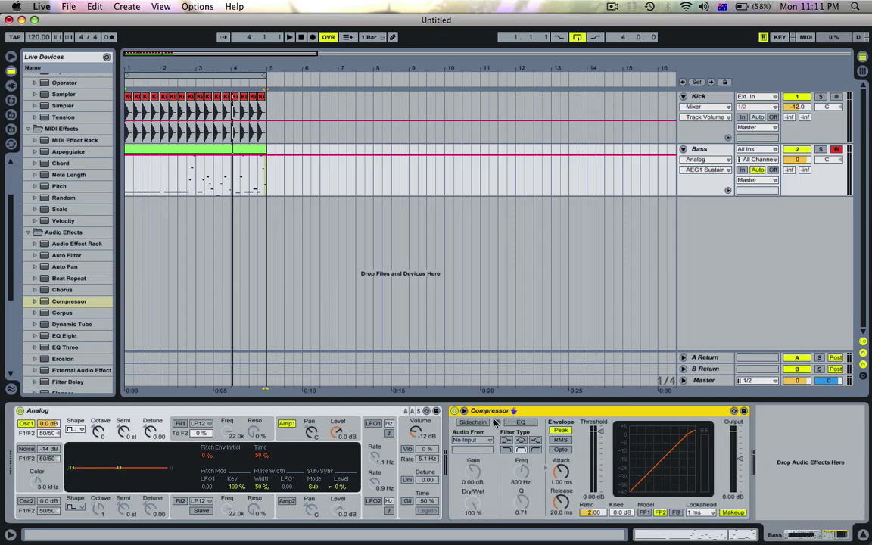
{"action": "left_click", "coordinate": [474, 422]}
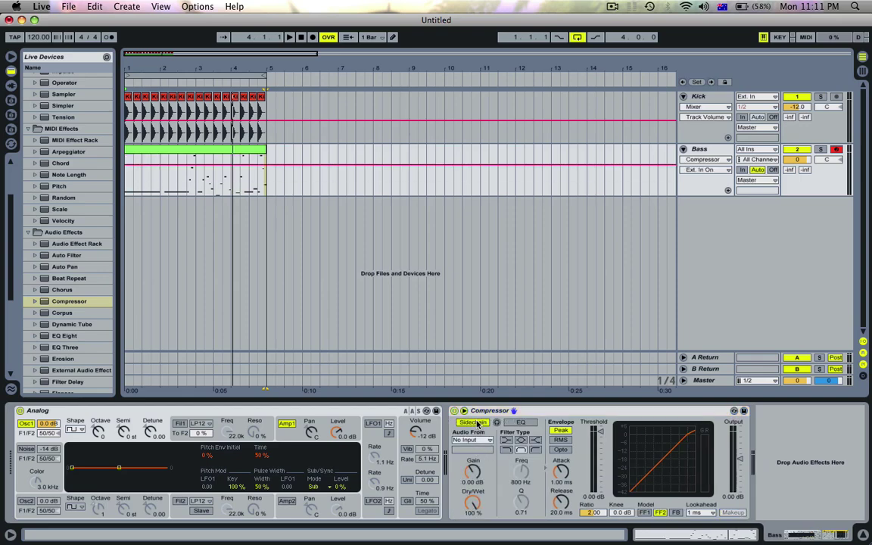
{"action": "left_click", "coordinate": [469, 440]}
{"action": "left_click", "coordinate": [470, 450]}
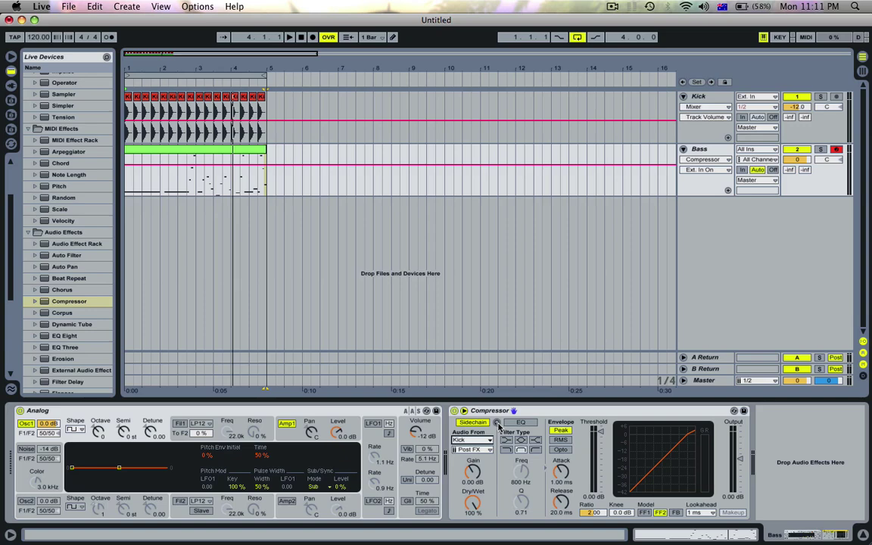
Step: Solo the Bass track, turn on the Compressor's sidechain listen and play the loop briefly
{"action": "left_click", "coordinate": [820, 149]}
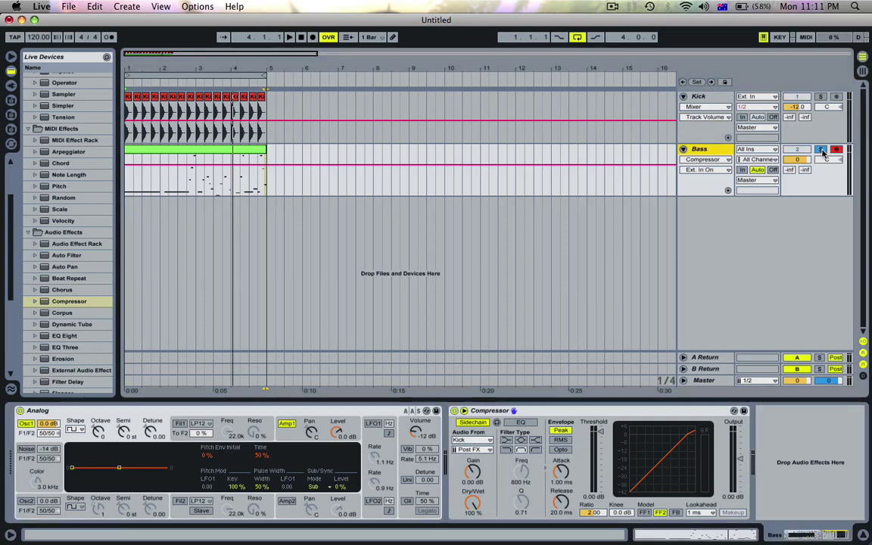
{"action": "left_click", "coordinate": [498, 424]}
{"action": "key", "text": "space"}
{"action": "key", "text": "space"}
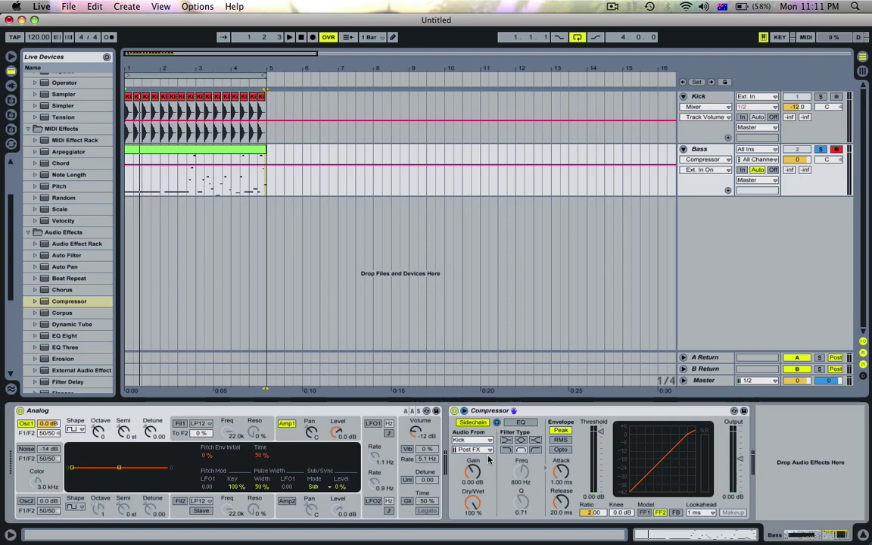
Step: Audition the sidechain input with its gain lowered to -32.7 dB, and raise the gain to -2.60 dB
{"action": "left_click_drag", "start_coordinate": [469, 475], "coordinate": [469, 519]}
{"action": "key", "text": "space"}
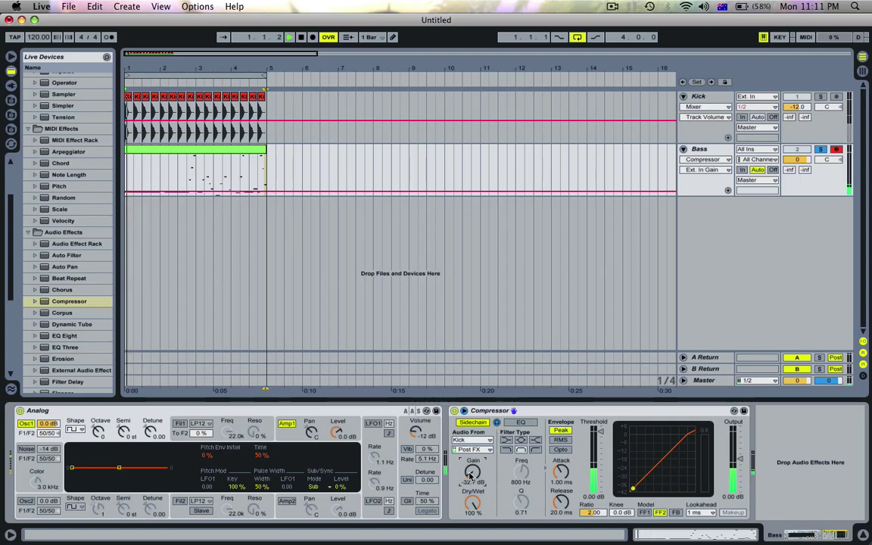
{"action": "key", "text": "space"}
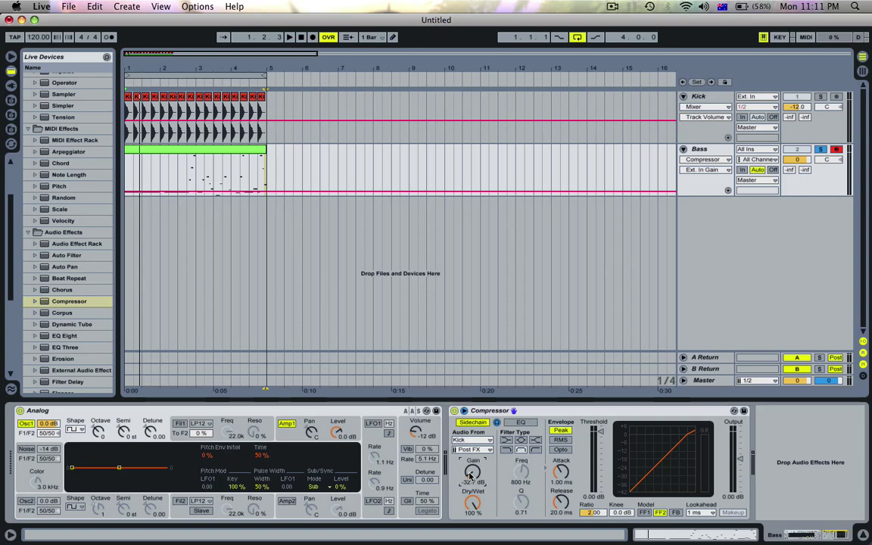
{"action": "mouse_move", "coordinate": [470, 475]}
{"action": "left_mouse_down"}
{"action": "mouse_move", "coordinate": [470, 447]}
{"action": "mouse_move", "coordinate": [470, 476]}
{"action": "left_mouse_up"}
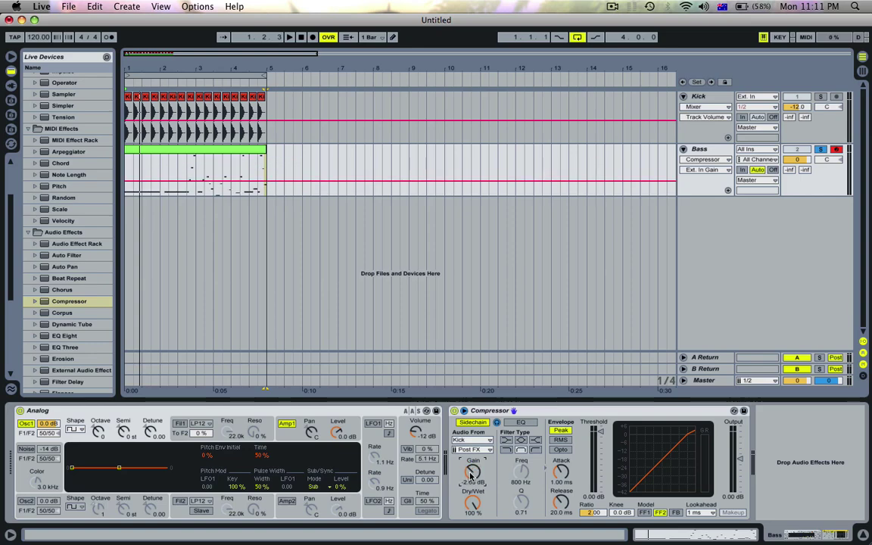
Step: Enable the Compressor's sidechain EQ with the low-pass filter, lower its frequency to 84.5 Hz and play the loop briefly
{"action": "left_click", "coordinate": [519, 424]}
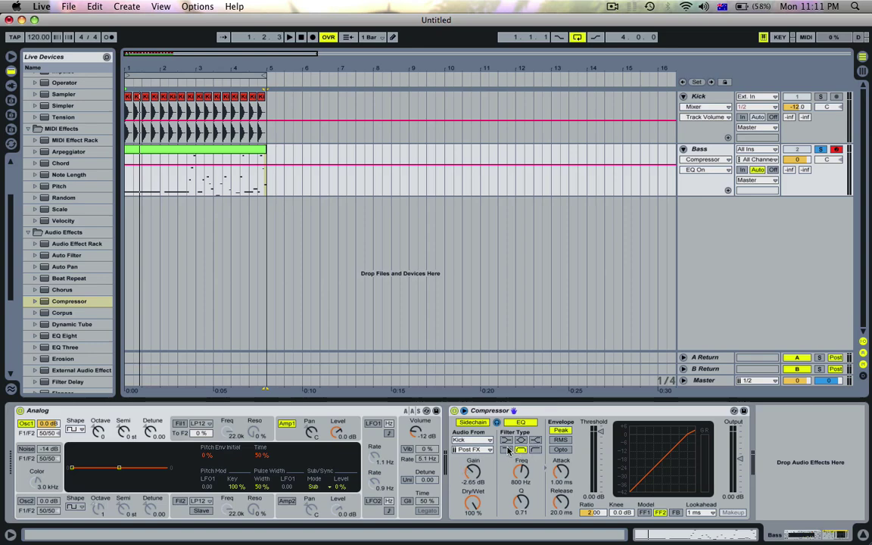
{"action": "left_click", "coordinate": [506, 450]}
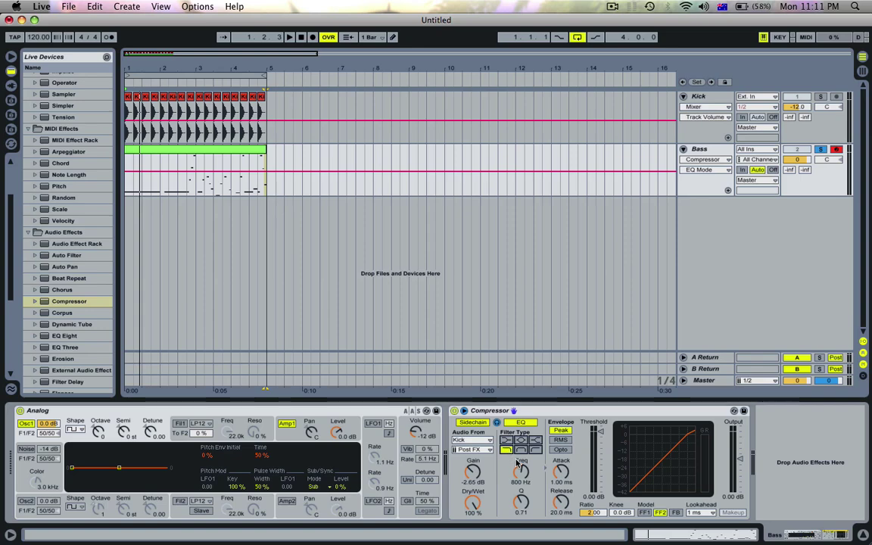
{"action": "left_click_drag", "start_coordinate": [523, 472], "coordinate": [522, 516]}
{"action": "key", "text": "space"}
{"action": "key", "text": "space"}
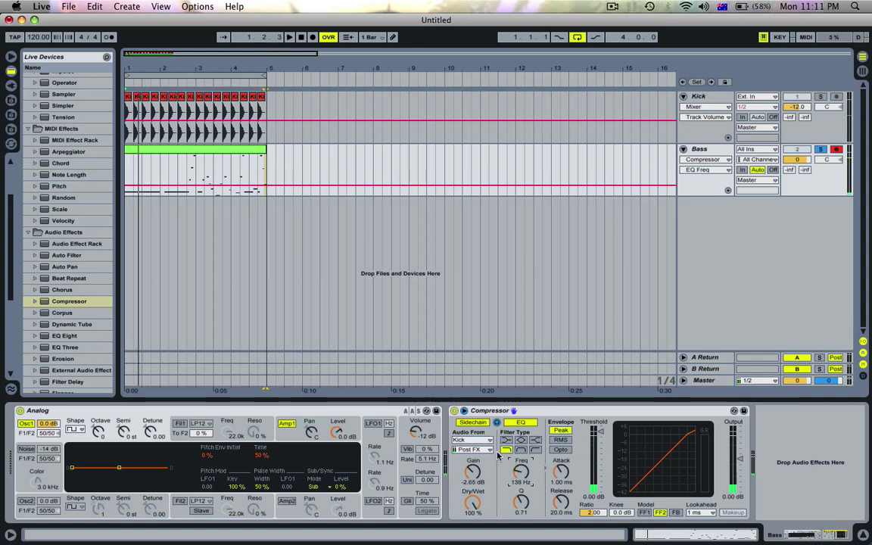
{"action": "left_click_drag", "start_coordinate": [523, 473], "coordinate": [522, 485]}
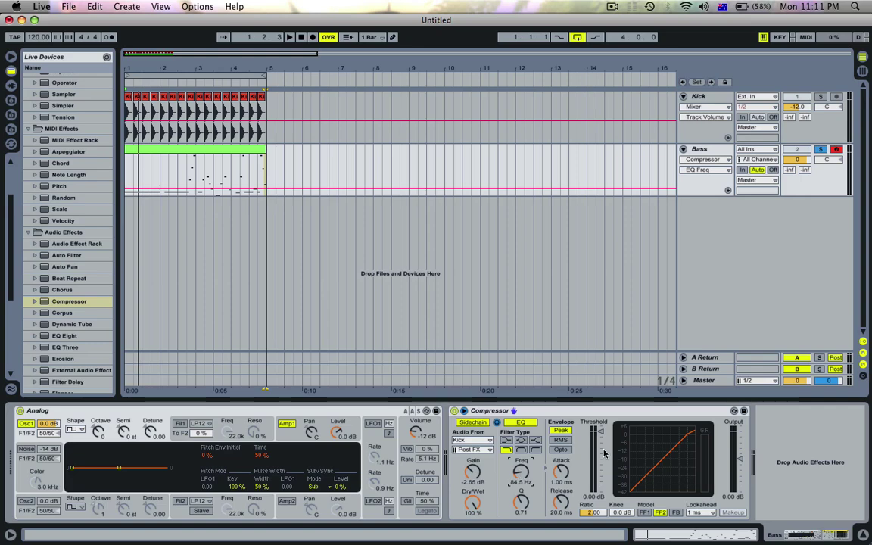
Step: Switch the sidechain EQ to the high-pass filter and raise its frequency to 3.59 kHz while playing the loop
{"action": "left_click", "coordinate": [537, 451]}
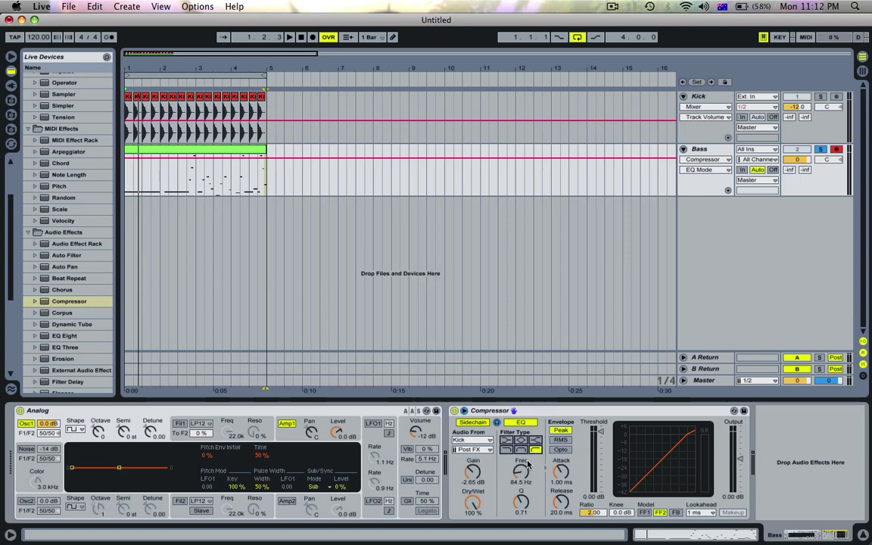
{"action": "left_click_drag", "start_coordinate": [521, 474], "coordinate": [520, 475]}
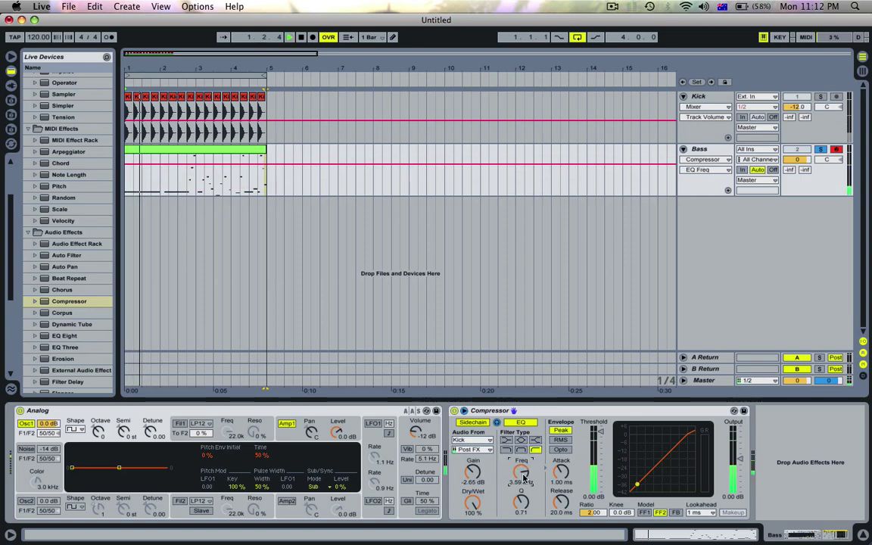
{"action": "key", "text": "space"}
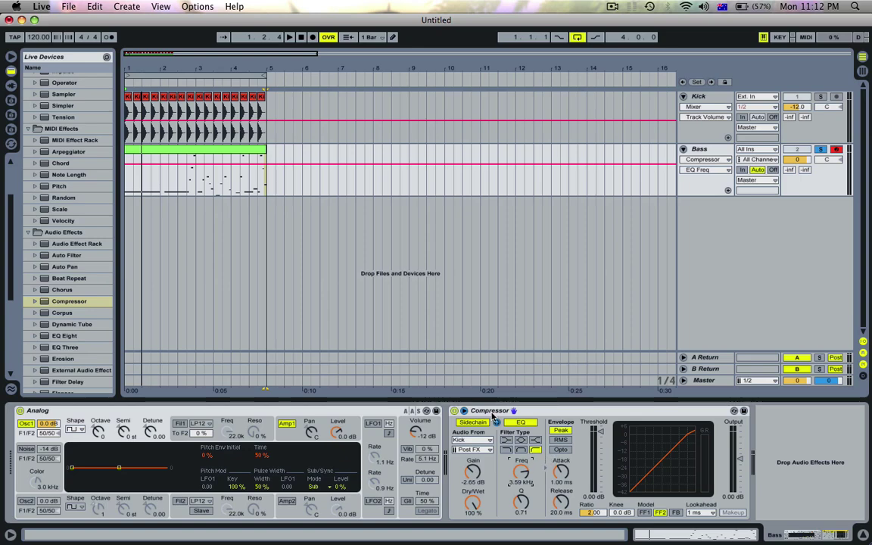
Step: Turn off sidechain listen, set the Compressor's sidechain gain to 0 dB, attack to 0.01 ms and threshold to -15 dB, and audition the loop
{"action": "left_click", "coordinate": [472, 473]}
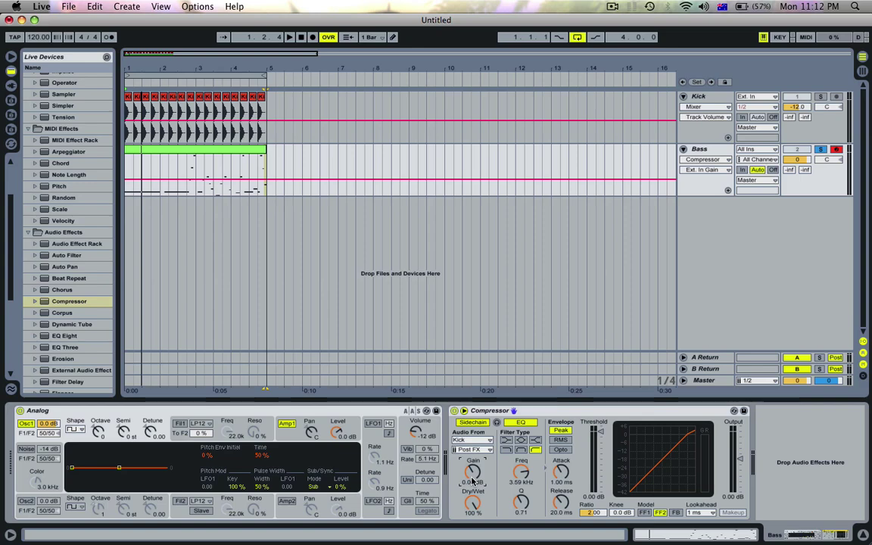
{"action": "left_click", "coordinate": [560, 472]}
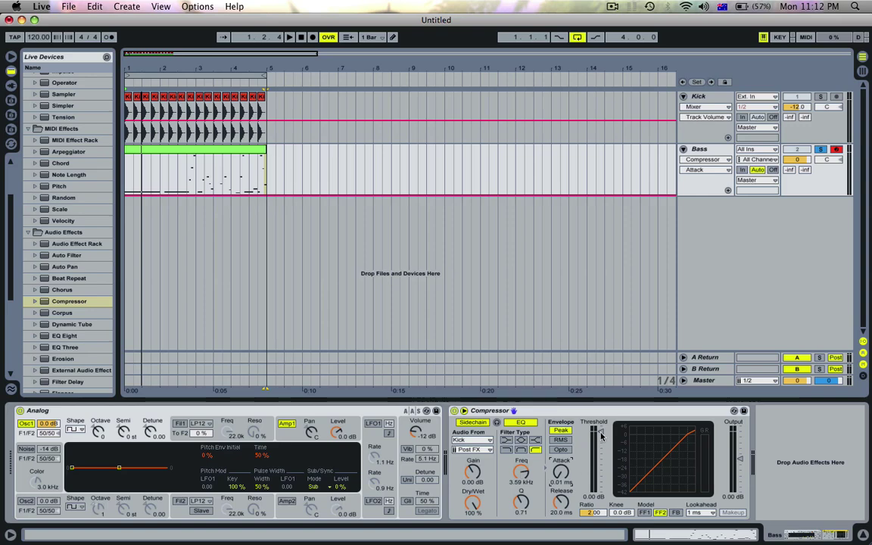
{"action": "left_click_drag", "start_coordinate": [602, 436], "coordinate": [602, 449]}
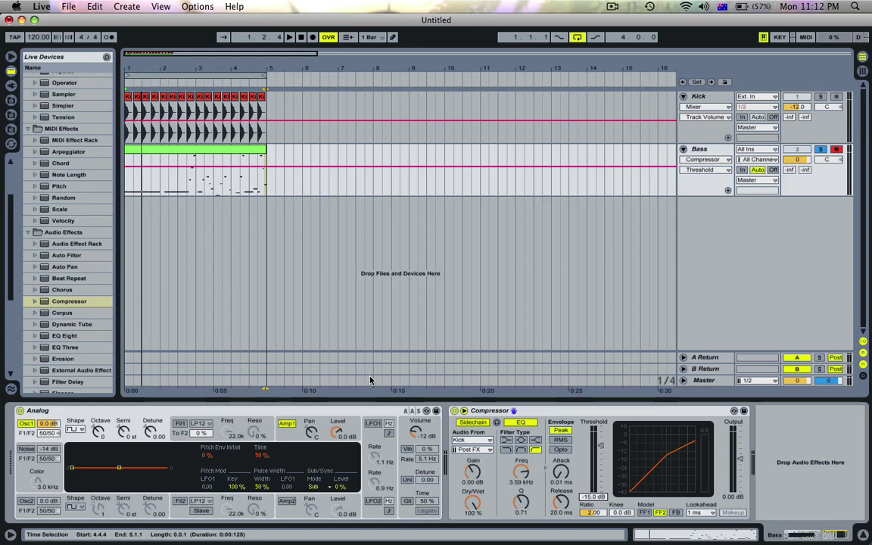
{"action": "key", "text": "space"}
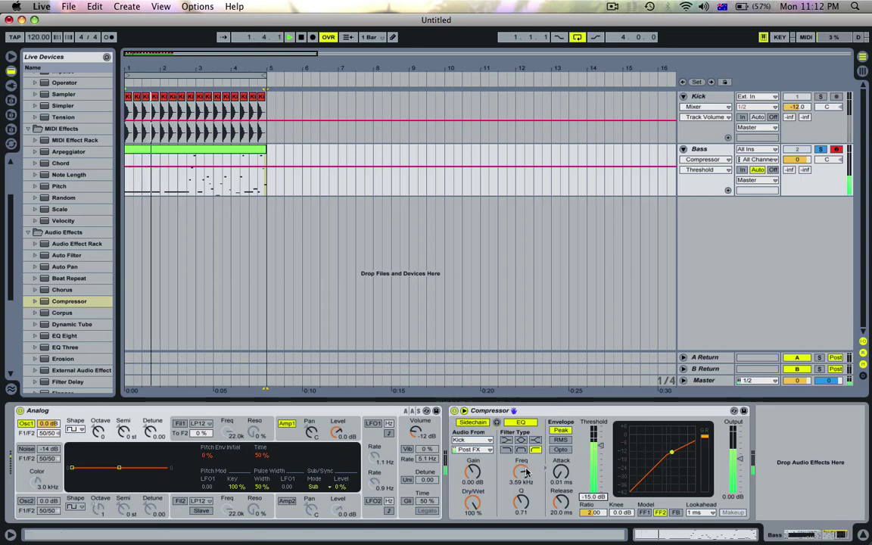
{"action": "key", "text": "space"}
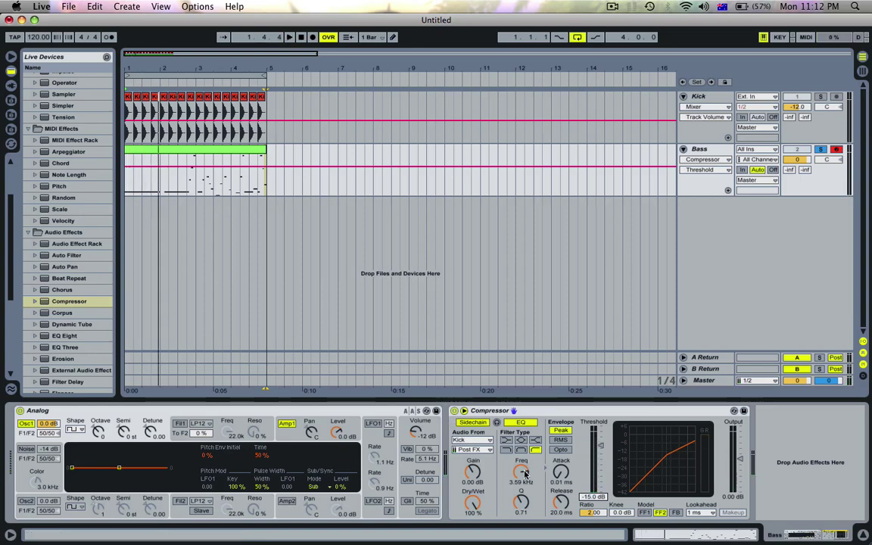
Step: Lower the sidechain EQ frequency to 2.30 kHz and further down to 51.6 Hz while auditioning the loop
{"action": "left_click", "coordinate": [524, 473]}
{"action": "left_click_drag", "start_coordinate": [523, 473], "coordinate": [524, 489]}
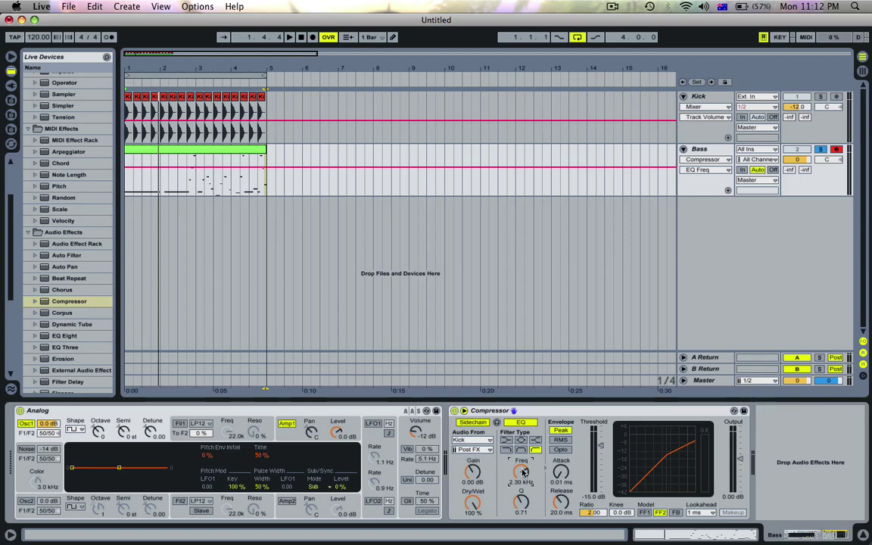
{"action": "key", "text": "space"}
{"action": "left_click_drag", "start_coordinate": [523, 472], "coordinate": [524, 544]}
{"action": "key", "text": "space"}
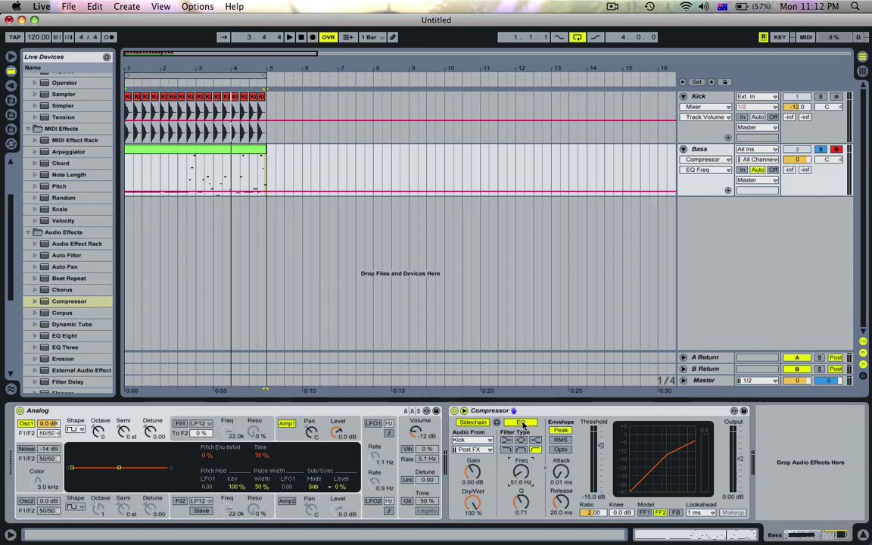
Step: Turn off the sidechain EQ, set the threshold to -25.4 dB and the sidechain gain to 5.59 dB, and audition the compression
{"action": "left_click", "coordinate": [523, 425]}
{"action": "key", "text": "space"}
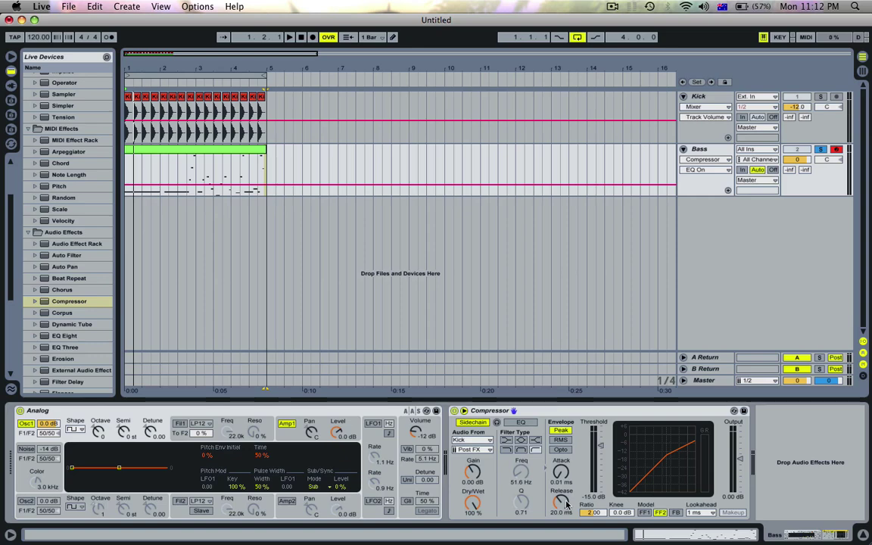
{"action": "left_click_drag", "start_coordinate": [602, 449], "coordinate": [602, 457]}
{"action": "left_click_drag", "start_coordinate": [469, 478], "coordinate": [472, 476]}
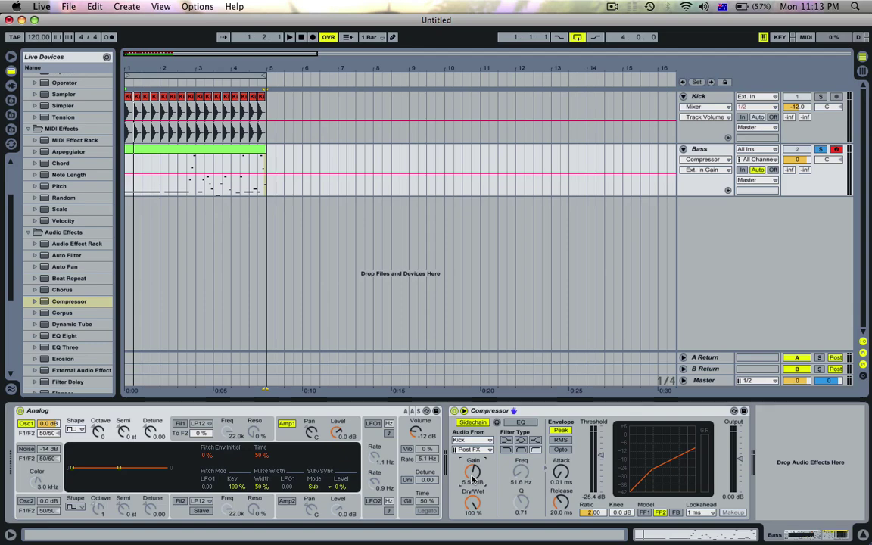
{"action": "key", "text": "space"}
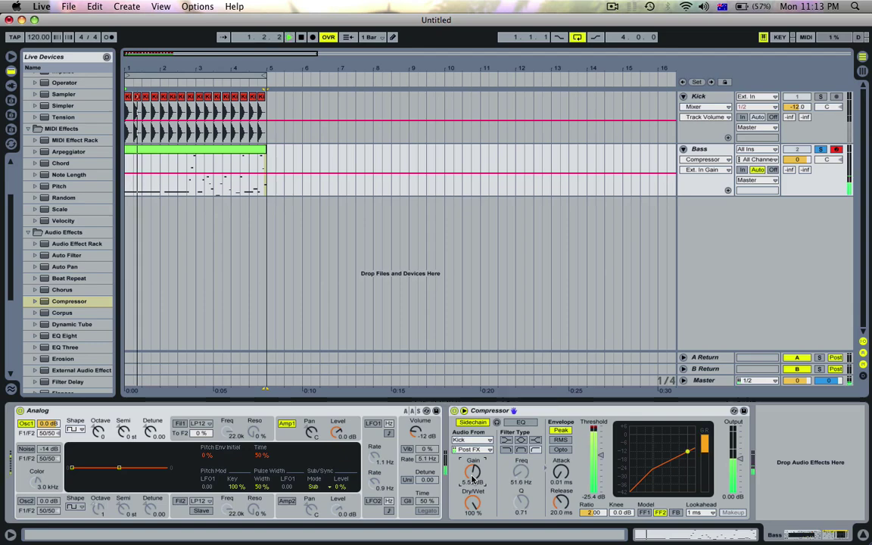
{"action": "key", "text": "space"}
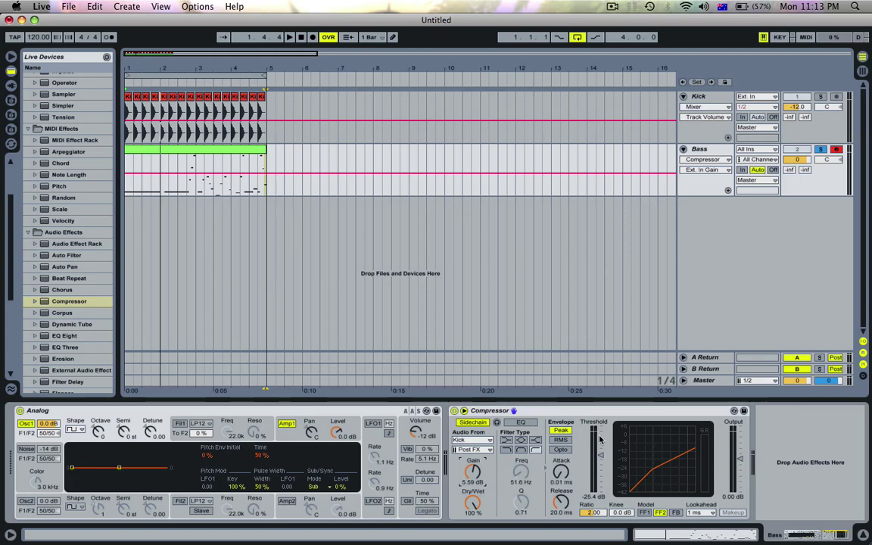
{"action": "key", "text": "space"}
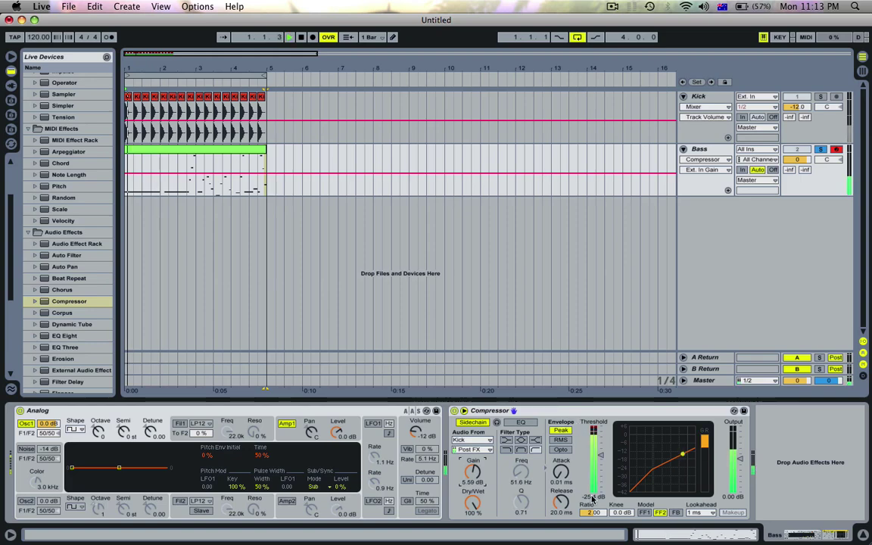
Step: Unsolo and disarm the Bass track and listen to it together with the kick
{"action": "left_click", "coordinate": [834, 152]}
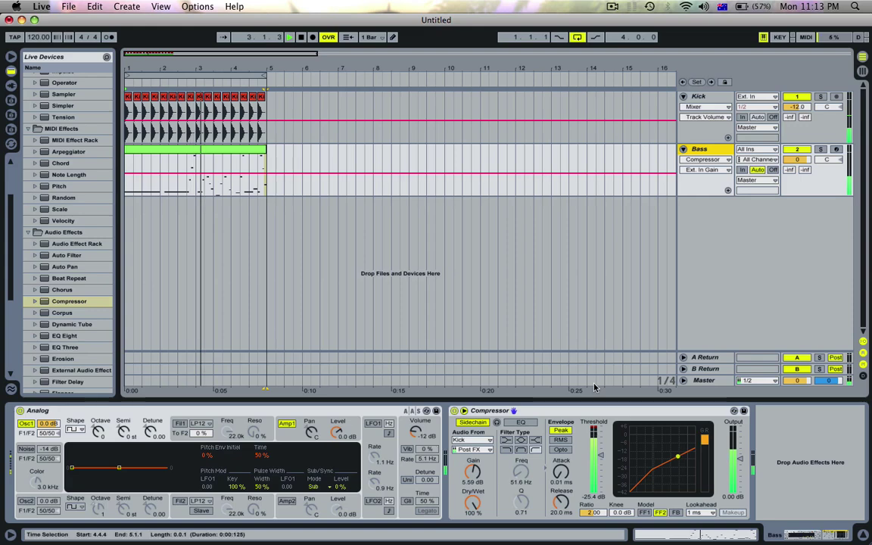
{"action": "left_click_drag", "start_coordinate": [144, 70], "coordinate": [143, 146]}
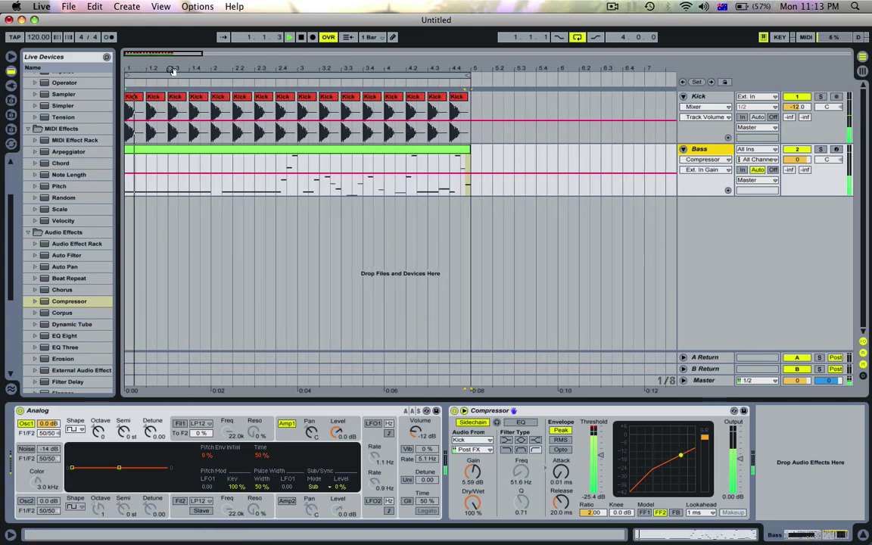
{"action": "key", "text": "space"}
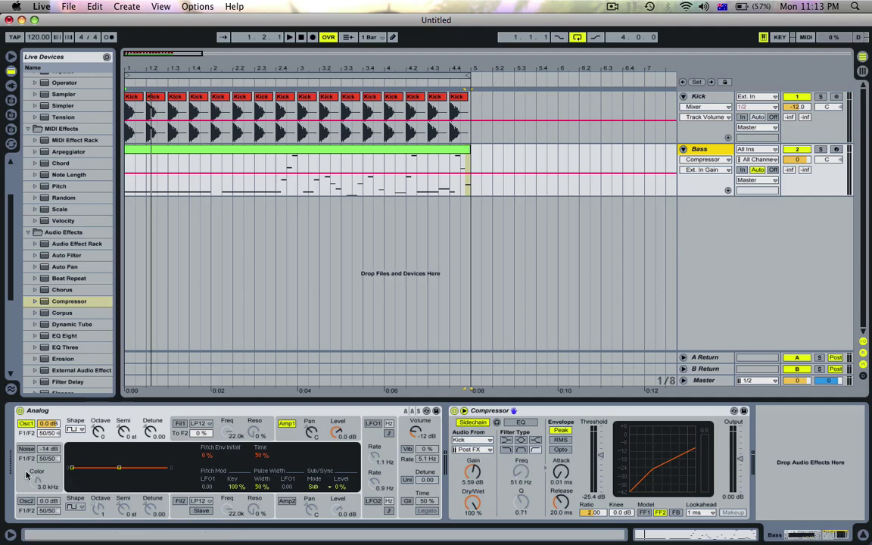
Step: Set Analog's Osc1 octave to -1 and play the loop to hear the lower bass
{"action": "left_click", "coordinate": [98, 433]}
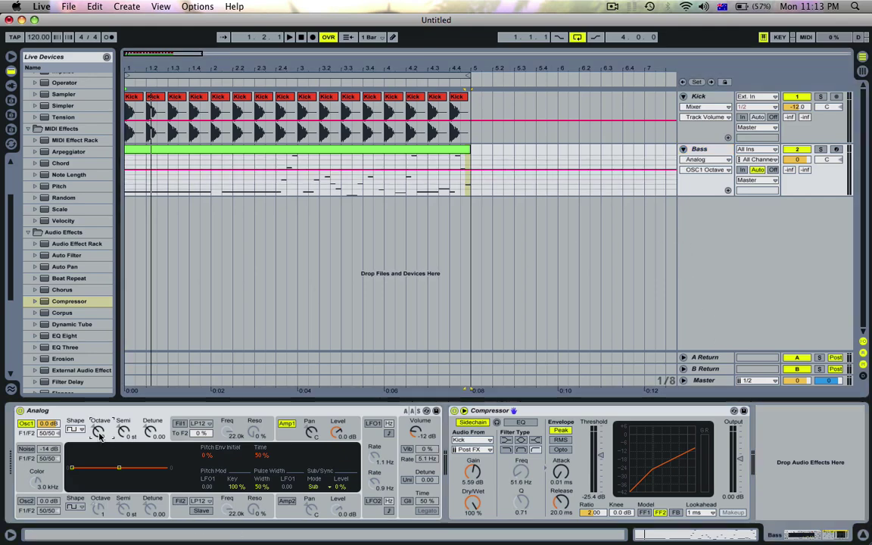
{"action": "key", "text": "space"}
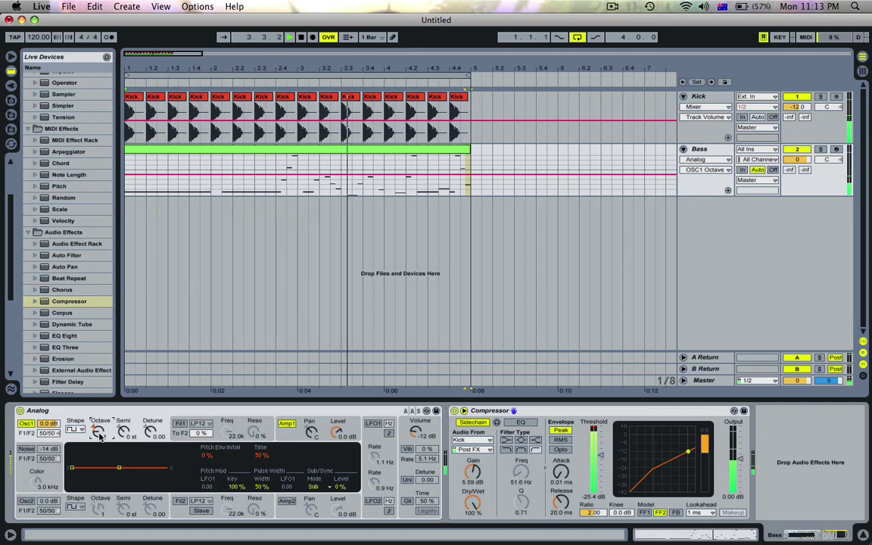
{"action": "key", "text": "space"}
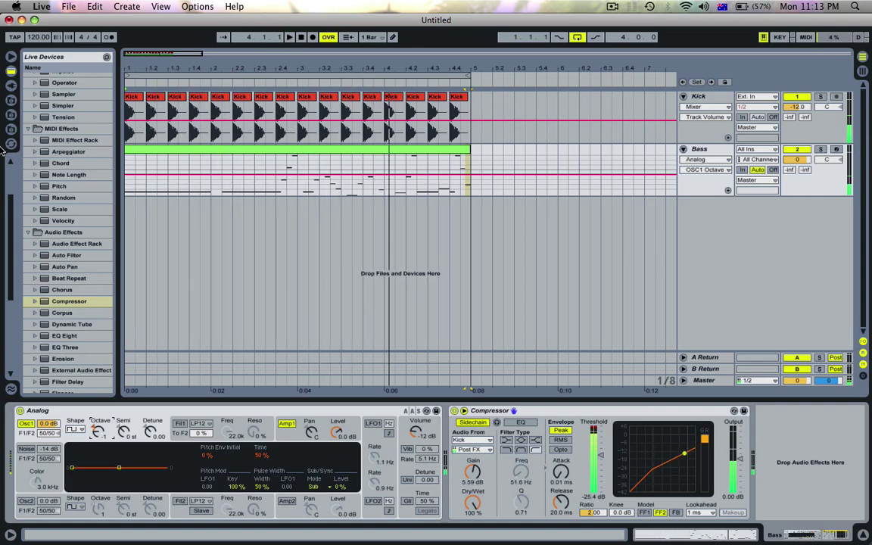
Step: In the Bass clip, move the note at 3.3.2 to G#1, shorten it to a sixteenth, and move the following G#1 note to 3.3.3
{"action": "left_click", "coordinate": [327, 150]}
{"action": "left_click", "coordinate": [622, 445]}
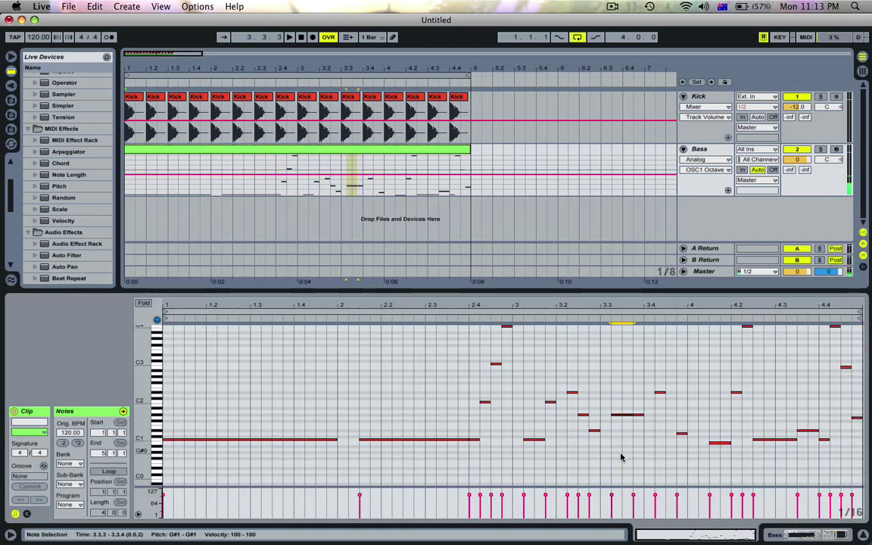
{"action": "left_click_drag", "start_coordinate": [623, 454], "coordinate": [622, 415]}
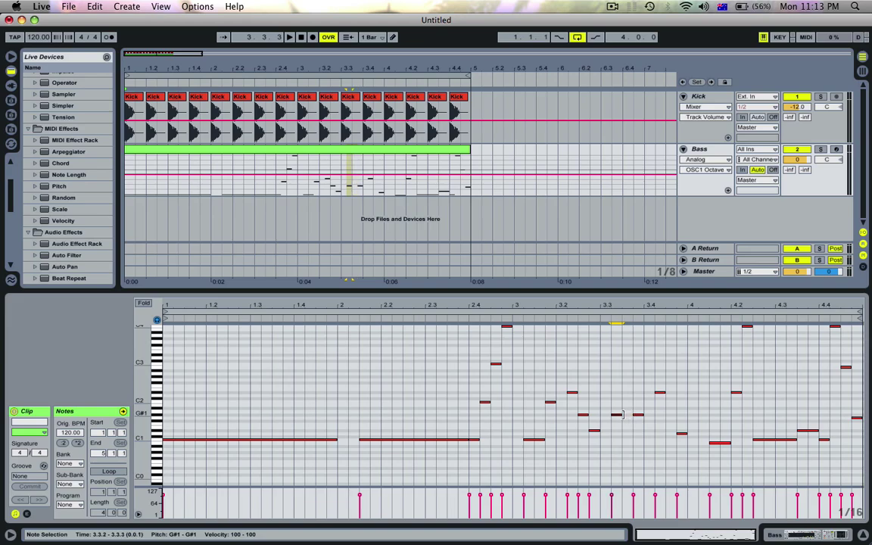
{"action": "left_click", "coordinate": [640, 414]}
{"action": "key", "text": "Left"}
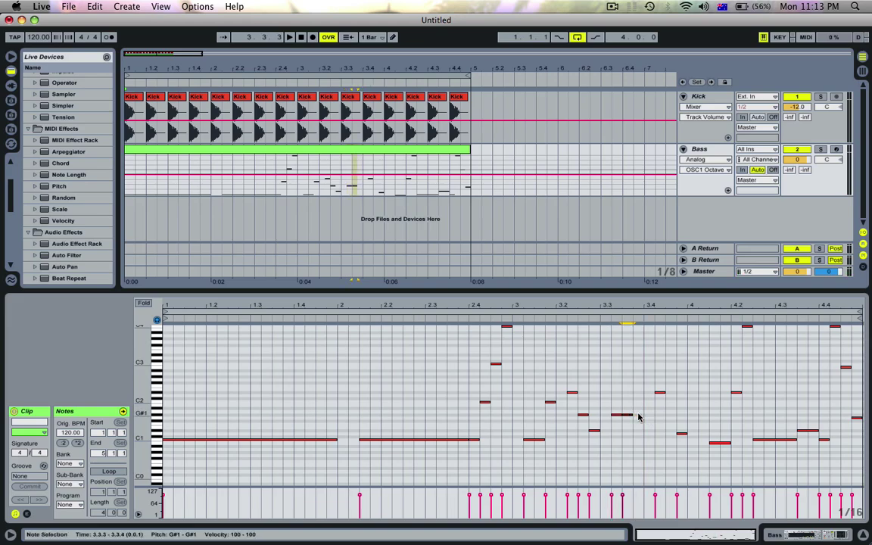
Step: Raise the 3.3.3 note one octave, duplicate it to 3.3.4, raise the copy to G#3 and play the loop
{"action": "key", "text": "shift+Up"}
{"action": "key", "text": "super+d"}
{"action": "key", "text": "shift+Up"}
{"action": "left_click", "coordinate": [510, 319]}
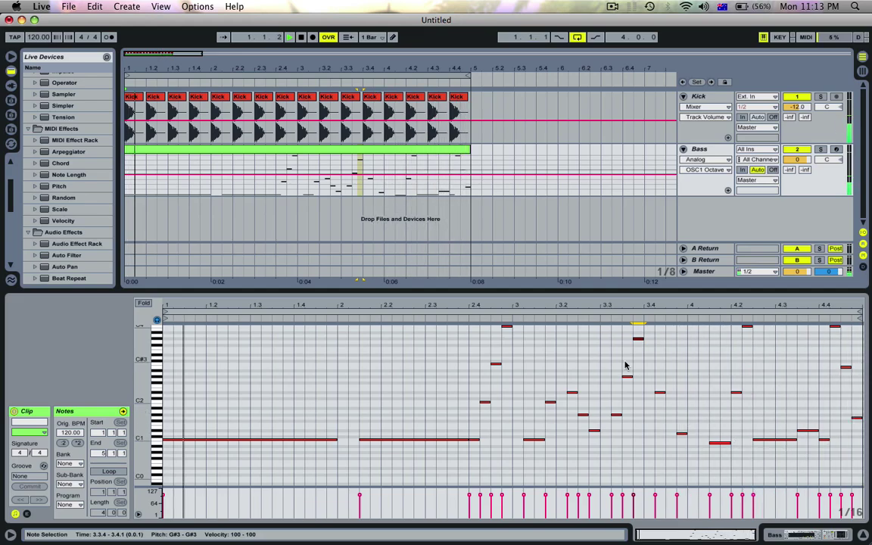
{"action": "key", "text": "space"}
Step: Return to the Bass track's devices, enable Analog's Osc2 with its octave at 0 and lower its level to -40 dB
{"action": "left_click", "coordinate": [657, 290]}
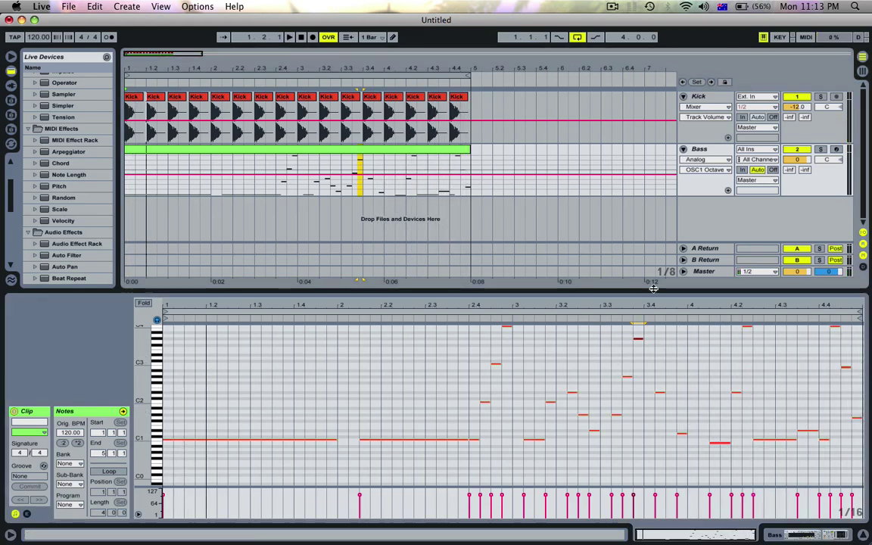
{"action": "left_click", "coordinate": [653, 289]}
{"action": "double_click", "coordinate": [712, 153]}
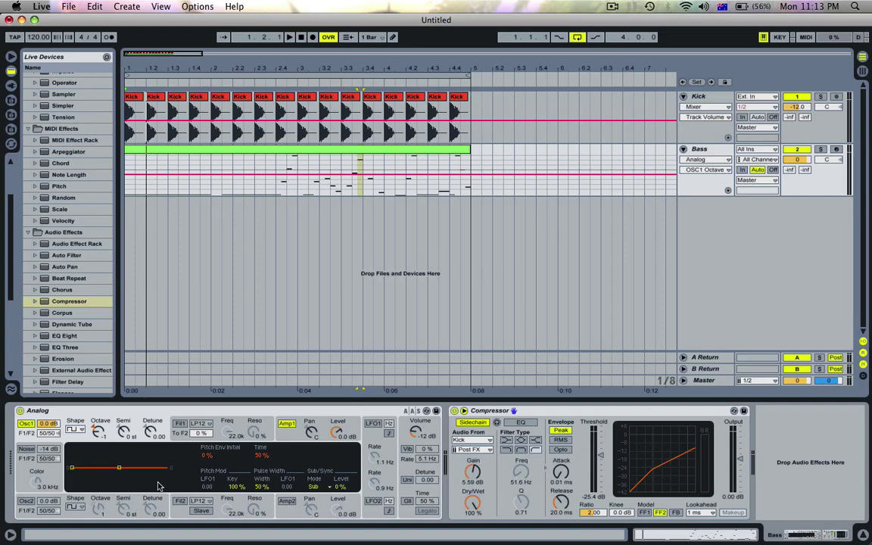
{"action": "left_click", "coordinate": [97, 507]}
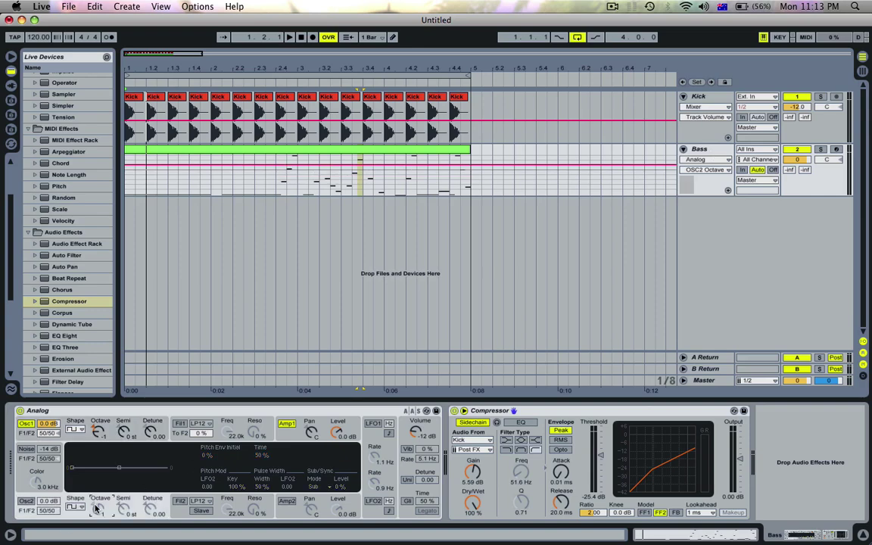
{"action": "left_click_drag", "start_coordinate": [96, 509], "coordinate": [94, 509]}
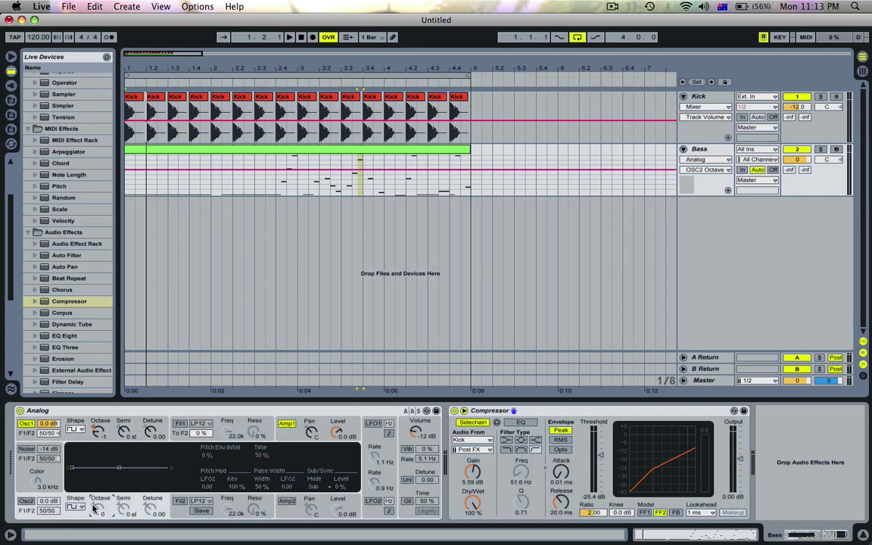
{"action": "left_click", "coordinate": [25, 501]}
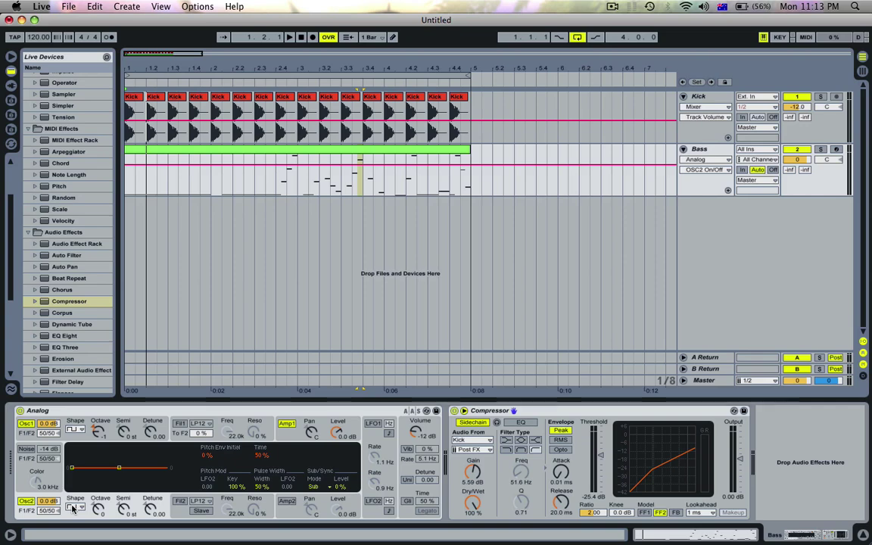
{"action": "left_click_drag", "start_coordinate": [56, 502], "coordinate": [54, 502]}
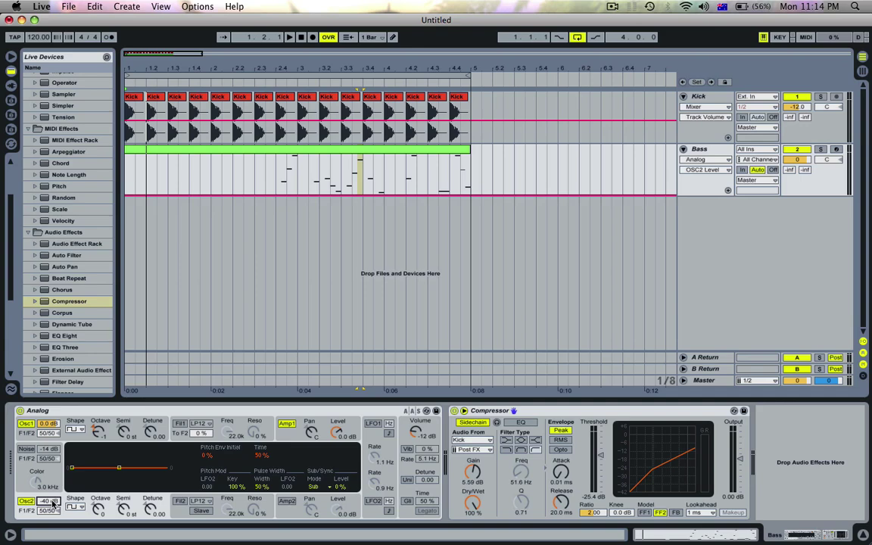
Step: Raise Analog's Osc2 level to -10 dB while the loop plays
{"action": "key", "text": "space"}
{"action": "left_click_drag", "start_coordinate": [52, 501], "coordinate": [53, 479]}
{"action": "key", "text": "space"}
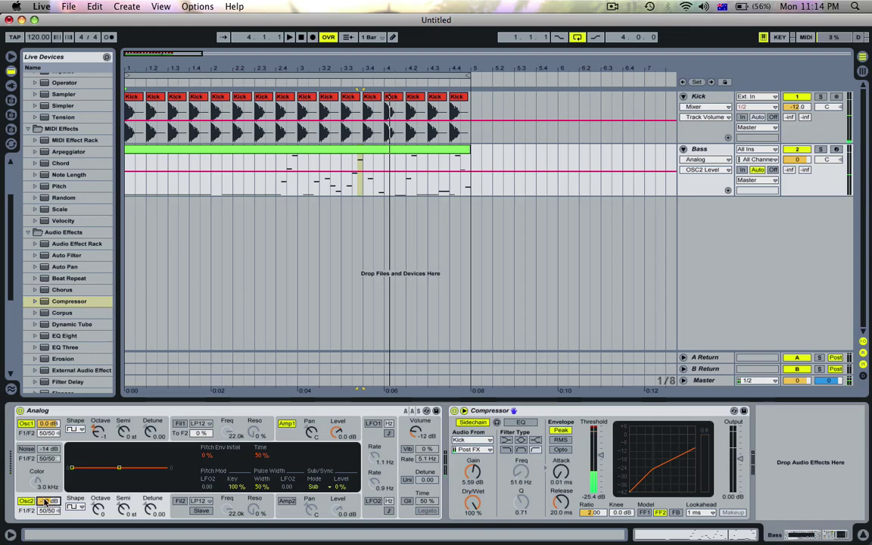
Step: Enable Analog's Noise with its Color at 22.0 kHz and its level at -27 dB, listening to the loop
{"action": "left_click", "coordinate": [29, 450]}
{"action": "left_click_drag", "start_coordinate": [36, 482], "coordinate": [48, 451]}
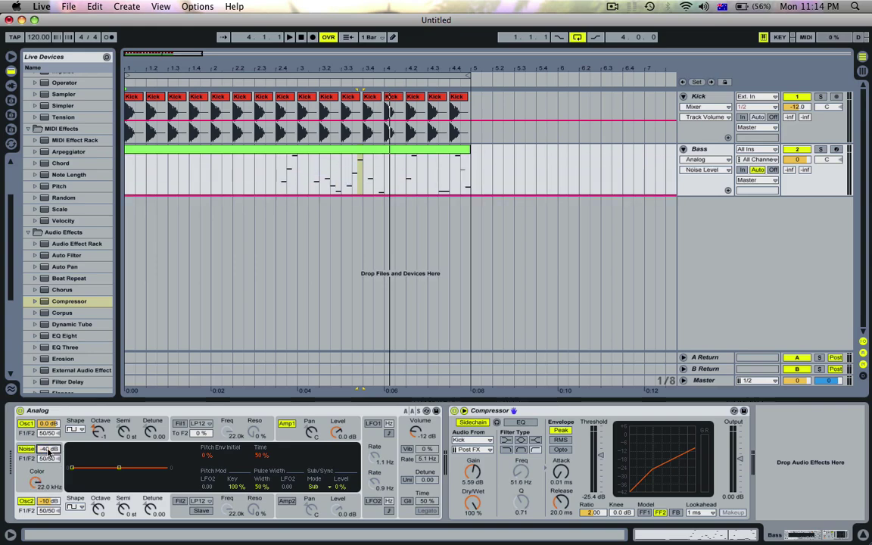
{"action": "key", "text": "space"}
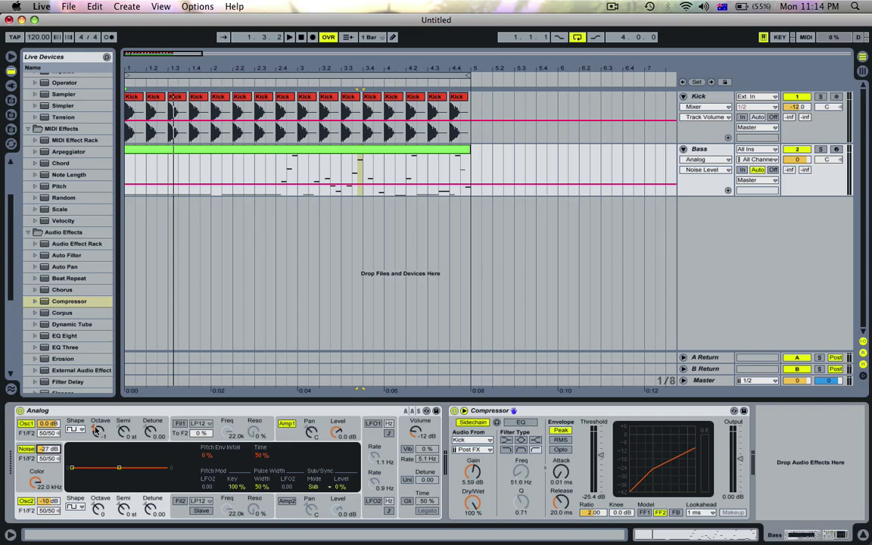
Step: Try Analog's Fil1 with resonance at 41% and frequency at 240 Hz on the playing loop, and switch the filter off again
{"action": "left_click", "coordinate": [178, 423]}
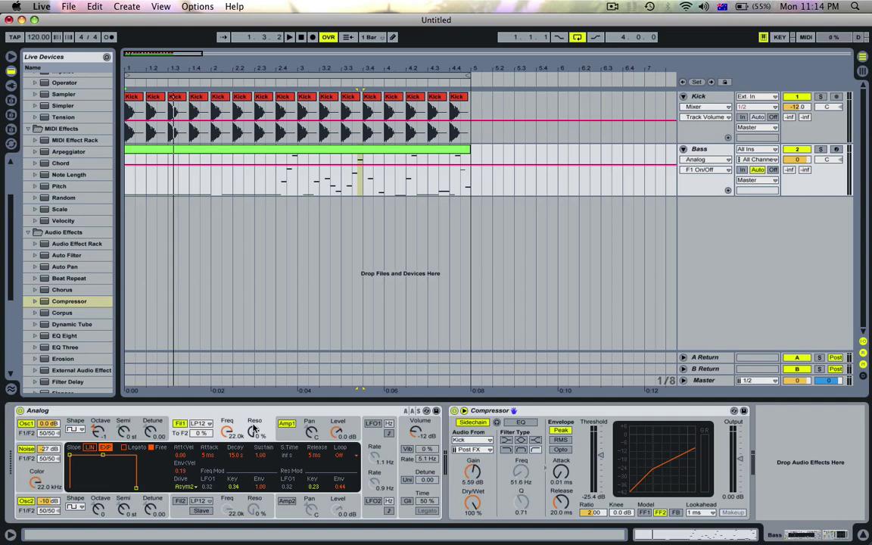
{"action": "left_click_drag", "start_coordinate": [254, 429], "coordinate": [225, 458]}
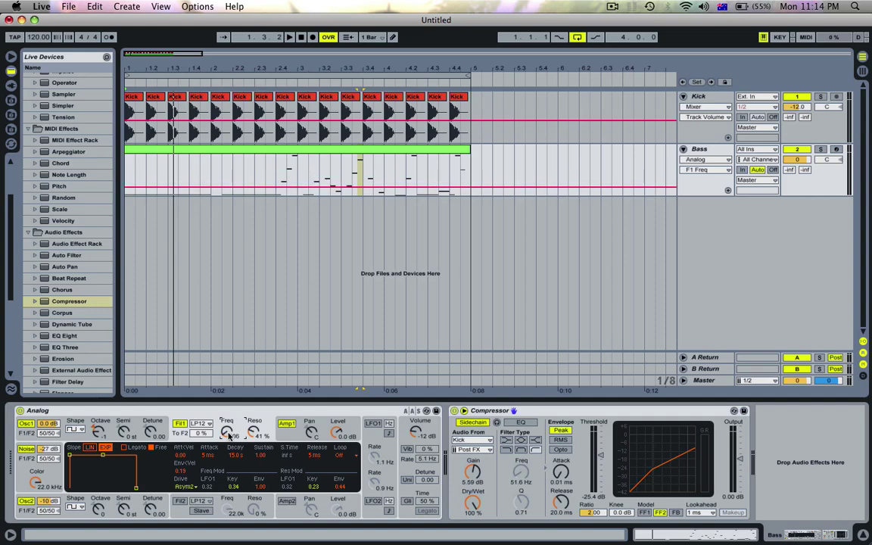
{"action": "mouse_move", "coordinate": [228, 435]}
{"action": "left_mouse_down"}
{"action": "mouse_move", "coordinate": [228, 444]}
{"action": "mouse_move", "coordinate": [229, 370]}
{"action": "mouse_move", "coordinate": [229, 446]}
{"action": "left_mouse_up"}
{"action": "key", "text": "space"}
{"action": "key", "text": "space"}
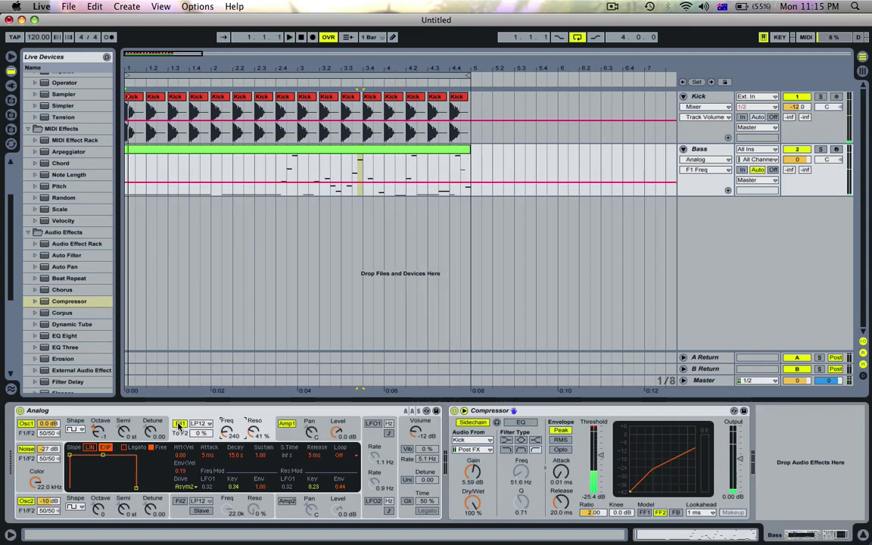
{"action": "left_click", "coordinate": [179, 425]}
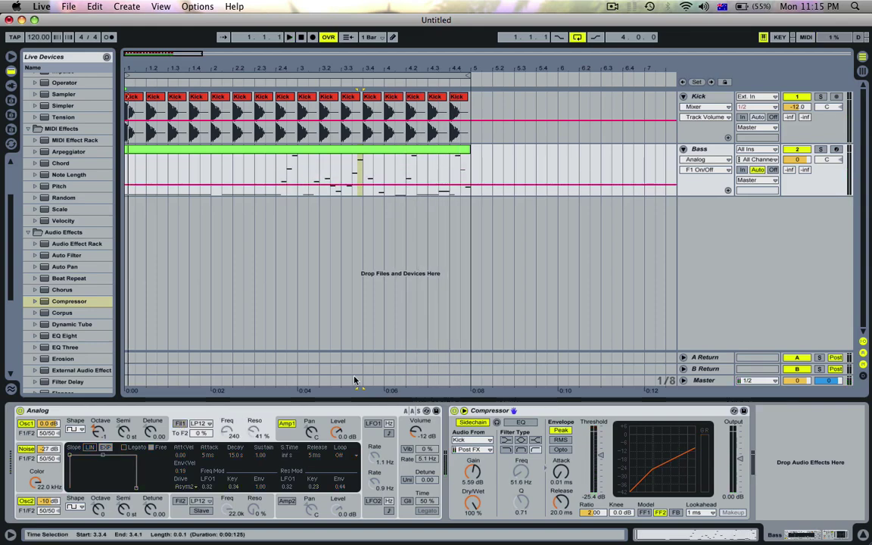
Step: Add an audio track below Bass, name it "Glitch Manifesto Extremo" and widen the track headers to fit the name
{"action": "left_click", "coordinate": [707, 150]}
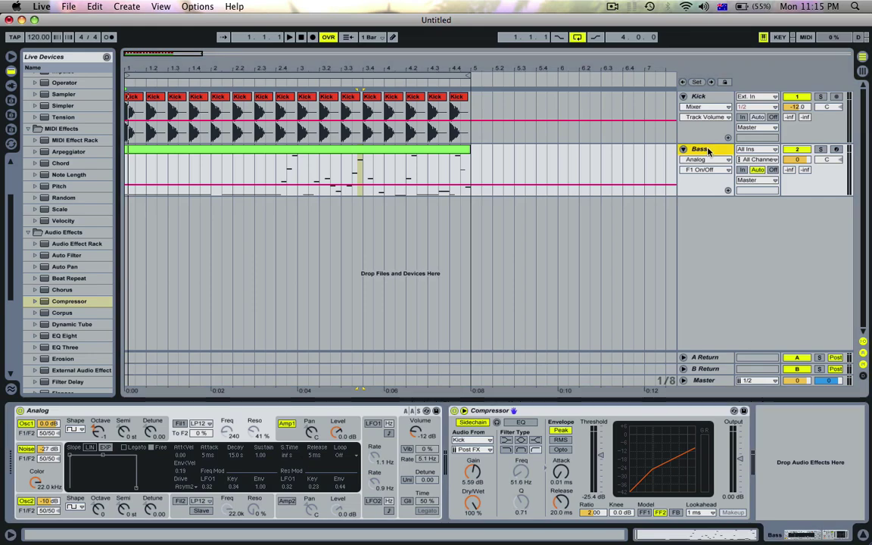
{"action": "key", "text": "super+t"}
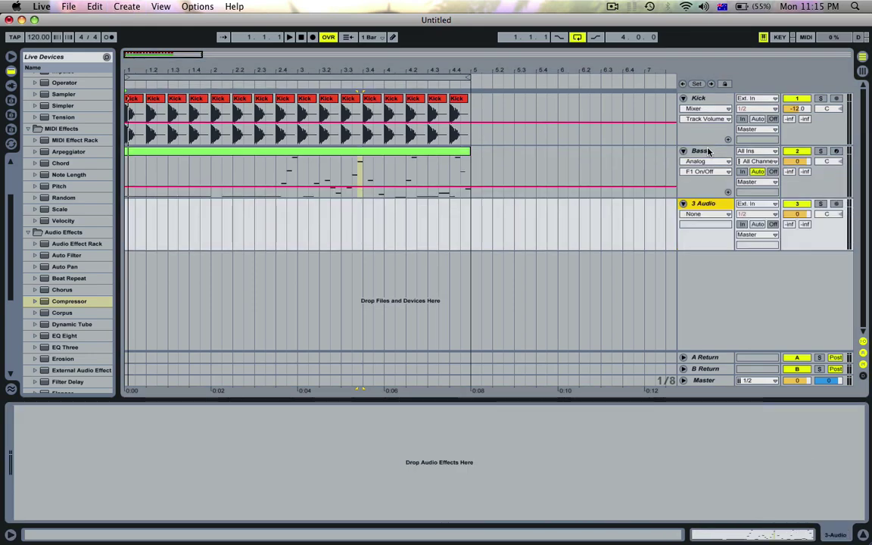
{"action": "key", "text": "super+r"}
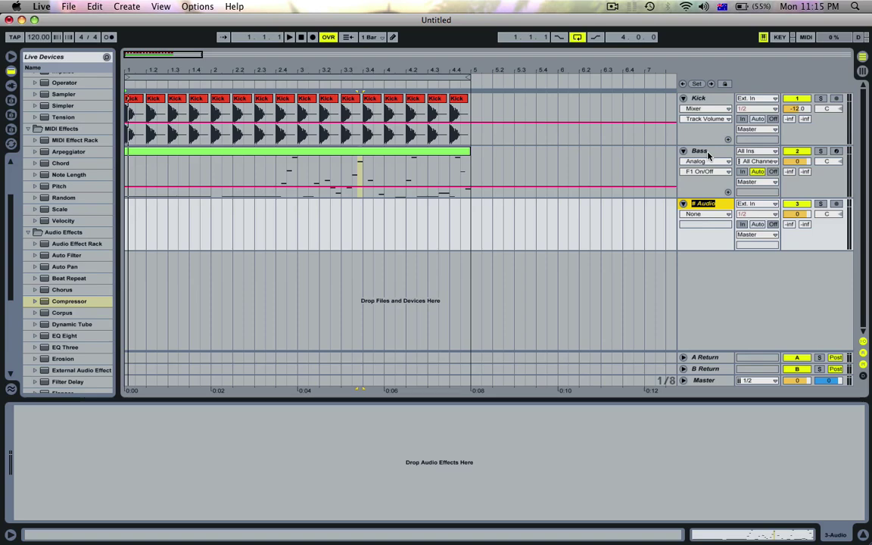
{"action": "type", "text": "Giitch Manifesto Ext"}
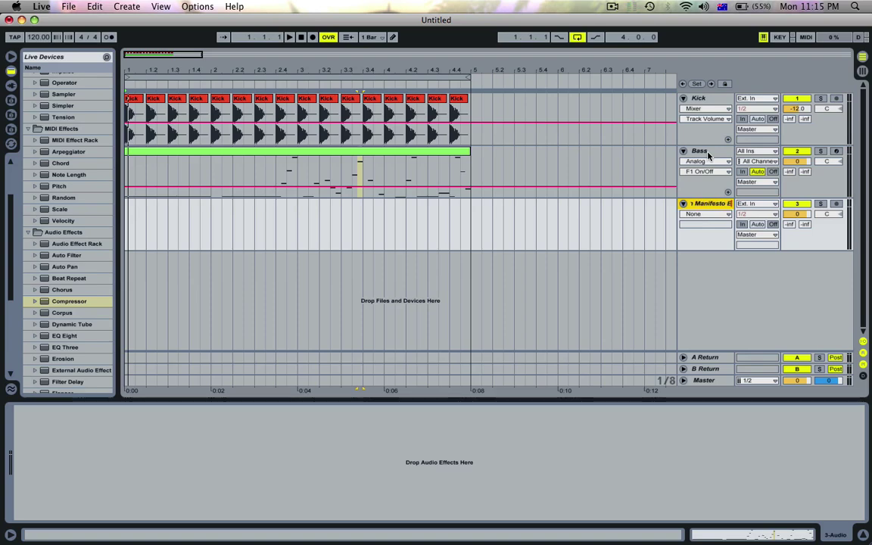
{"action": "type", "text": "remo"}
{"action": "key", "text": "Return"}
{"action": "left_click_drag", "start_coordinate": [678, 204], "coordinate": [626, 206]}
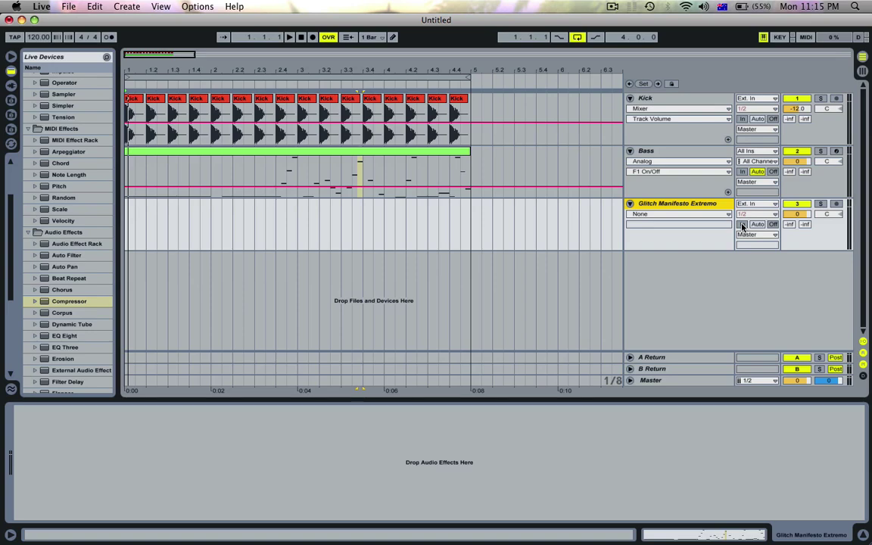
Step: Set the Glitch Manifesto Extremo track's monitoring to In and route the Bass track's output to it
{"action": "left_click", "coordinate": [741, 225]}
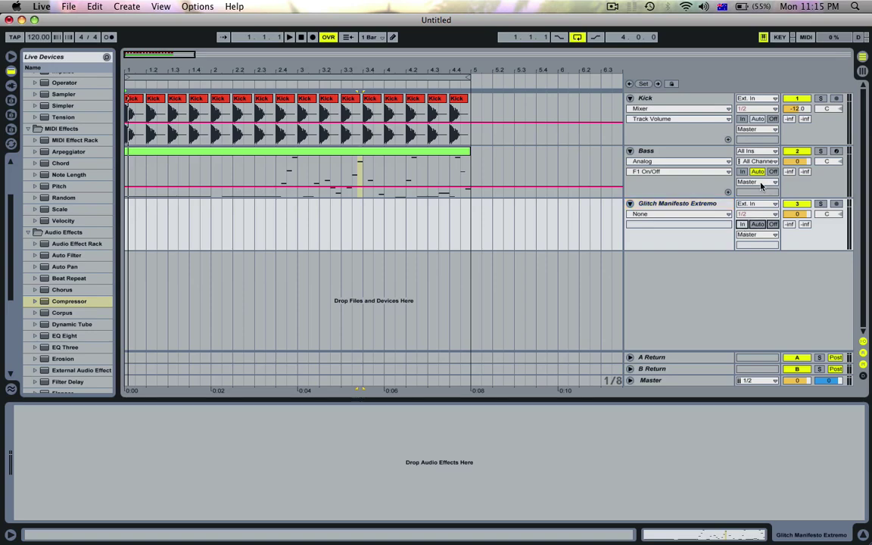
{"action": "left_click", "coordinate": [761, 186]}
{"action": "left_click", "coordinate": [753, 228]}
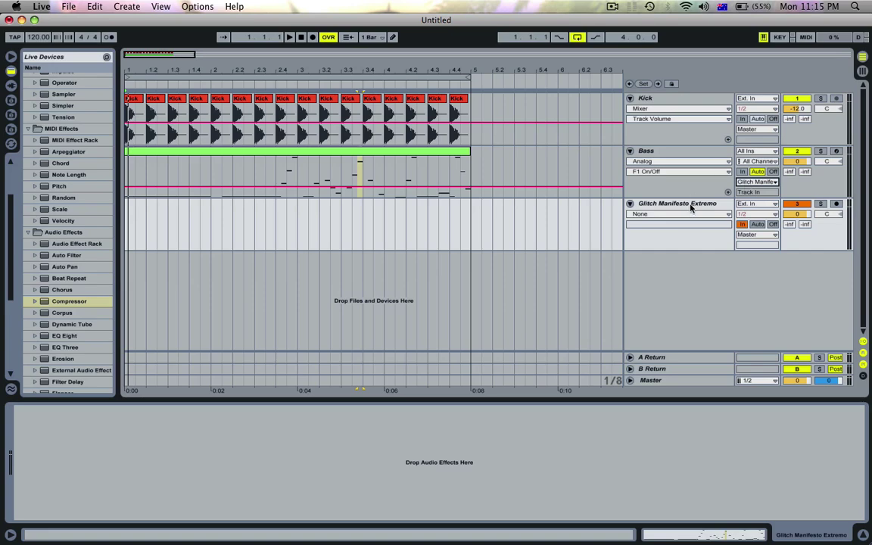
Step: Solo the Glitch Manifesto Extremo track, play the loop to check the routing and switch to the Session View
{"action": "key", "text": "Tab"}
{"action": "key", "text": "Tab"}
{"action": "left_click", "coordinate": [820, 206]}
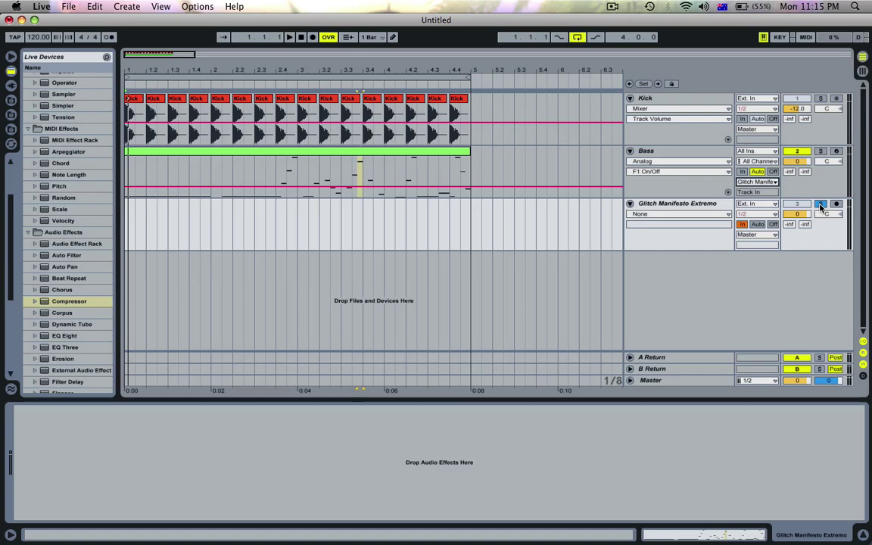
{"action": "key", "text": "space"}
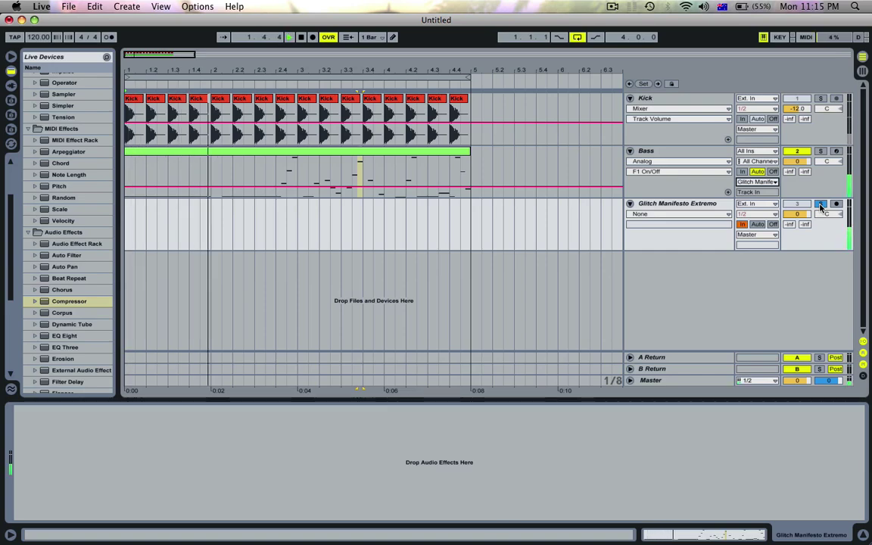
{"action": "key", "text": "Tab"}
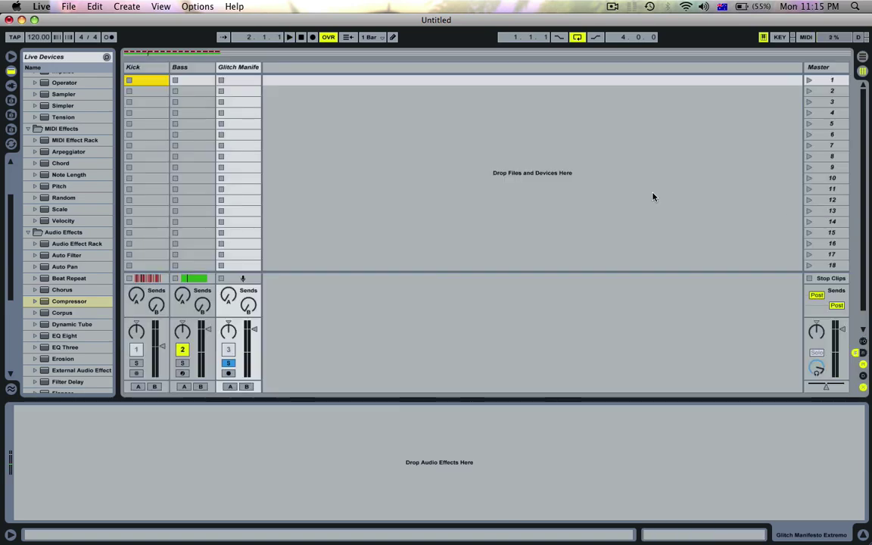
Step: Load an Instrument Rack on a new track and delete all the devices inside it
{"action": "left_click", "coordinate": [238, 66]}
{"action": "scroll", "coordinate": [75, 129], "scroll_direction": "up", "scroll_amount": 4}
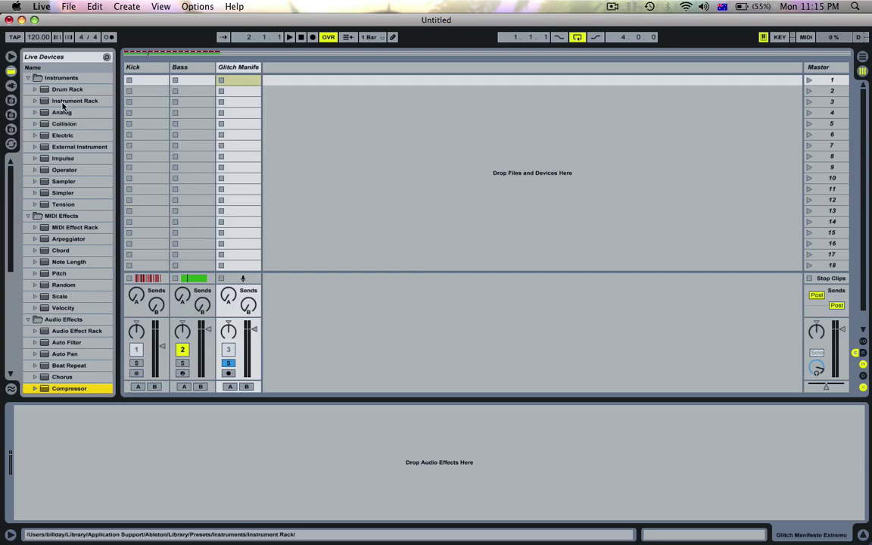
{"action": "left_click", "coordinate": [63, 102]}
{"action": "double_click", "coordinate": [62, 101]}
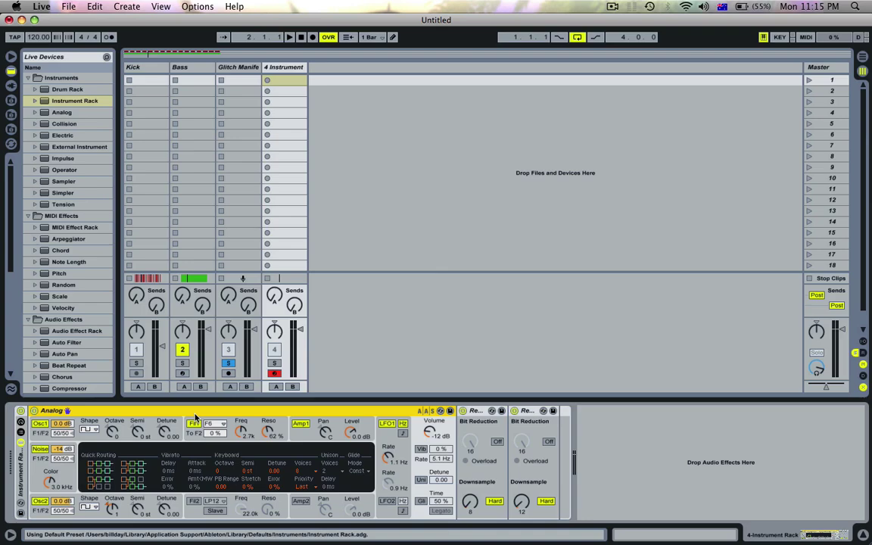
{"action": "key", "text": "Delete"}
{"action": "key", "text": "Delete"}
{"action": "key", "text": "Delete"}
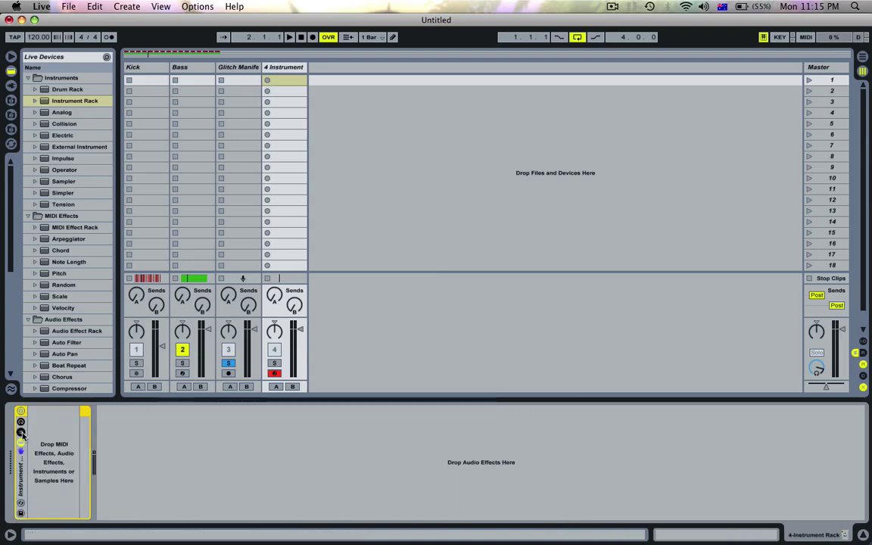
Step: Show the Instrument Rack's chain list and rename its first chain Dry
{"action": "left_click", "coordinate": [21, 432]}
{"action": "left_click", "coordinate": [72, 439]}
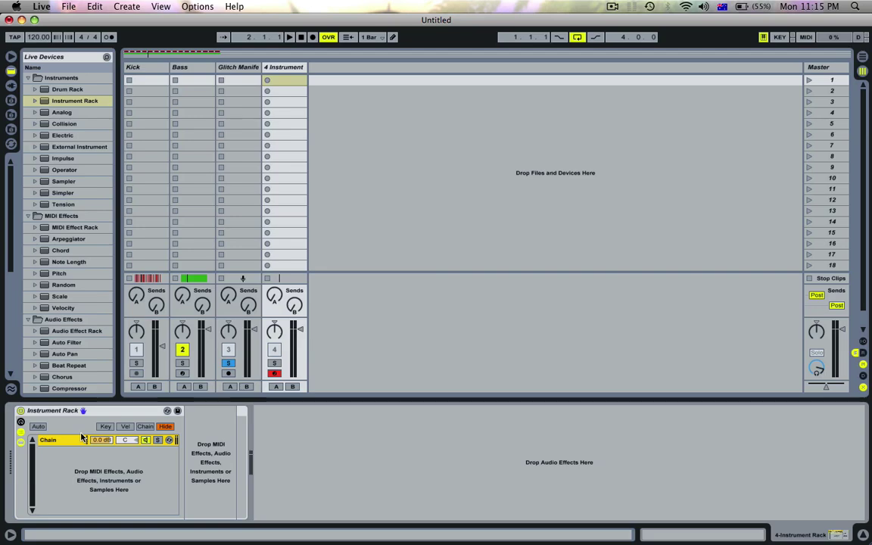
{"action": "key", "text": "super+r"}
{"action": "type", "text": "D"}
Step: Create a second chain in the rack and duplicate it three times
{"action": "right_click", "coordinate": [69, 443]}
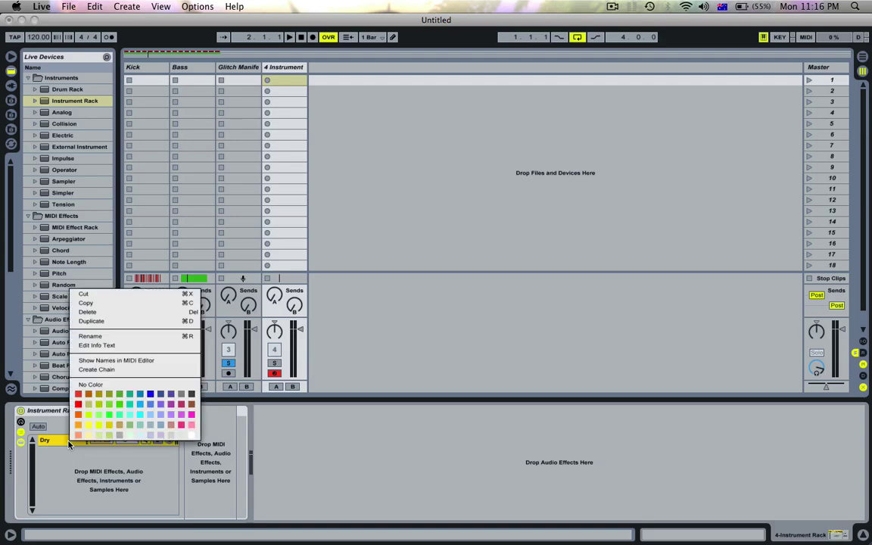
{"action": "left_click", "coordinate": [97, 370]}
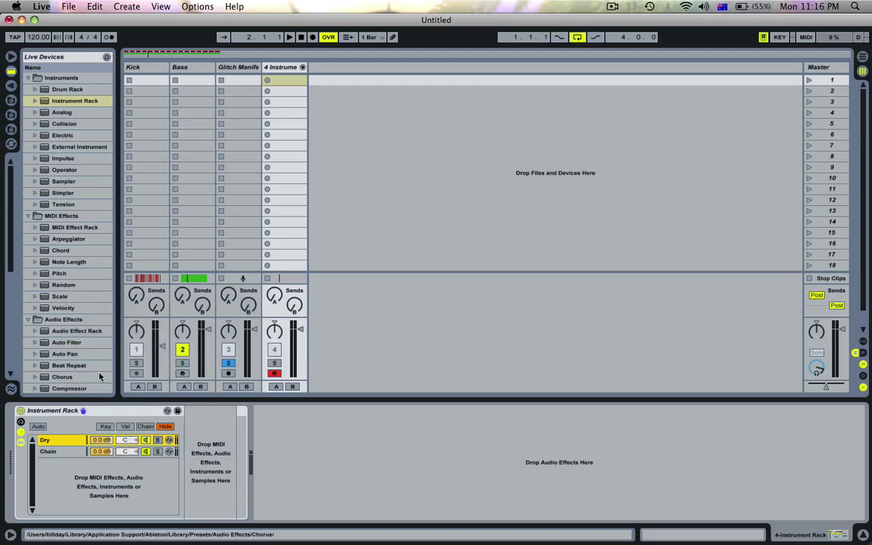
{"action": "left_click", "coordinate": [66, 452]}
{"action": "key", "text": "super+r"}
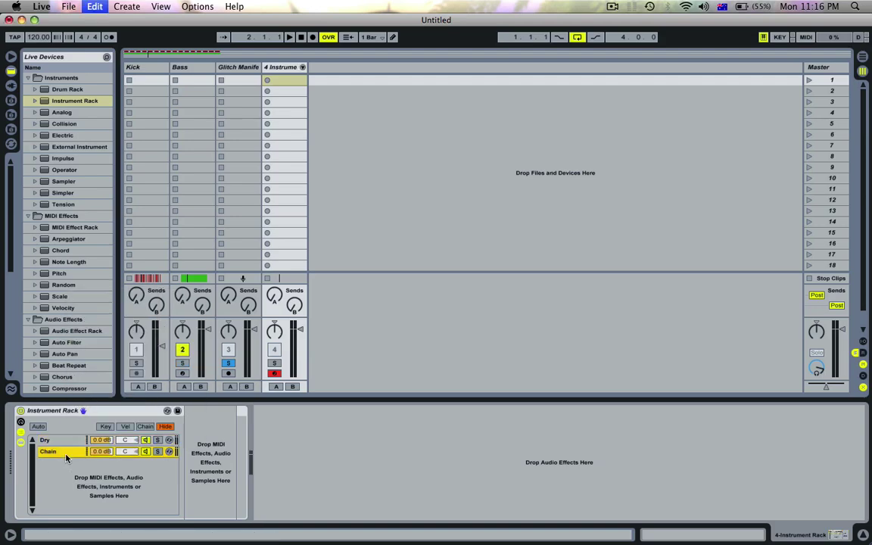
{"action": "key", "text": "super+d"}
{"action": "key", "text": "super+d"}
{"action": "key", "text": "super+d"}
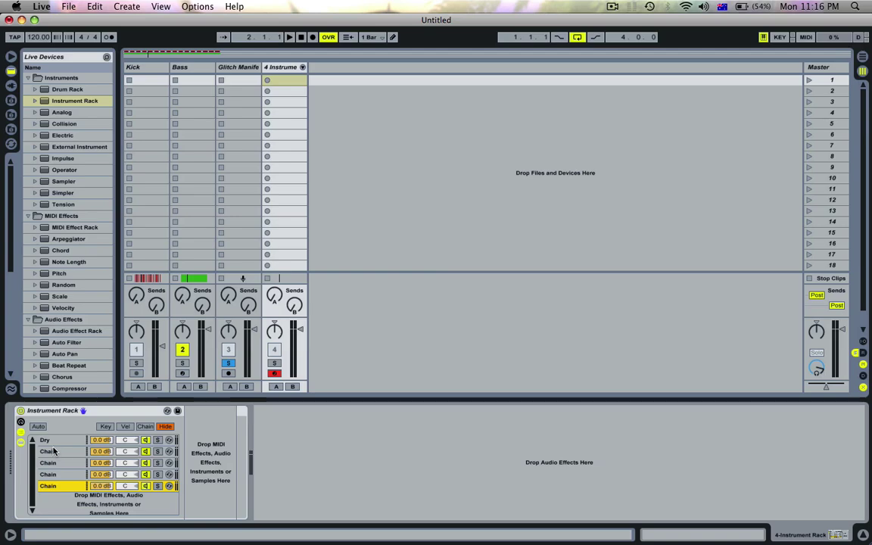
Step: Go through the rack's chain list and duplicate an empty chain several more times
{"action": "left_click", "coordinate": [51, 444]}
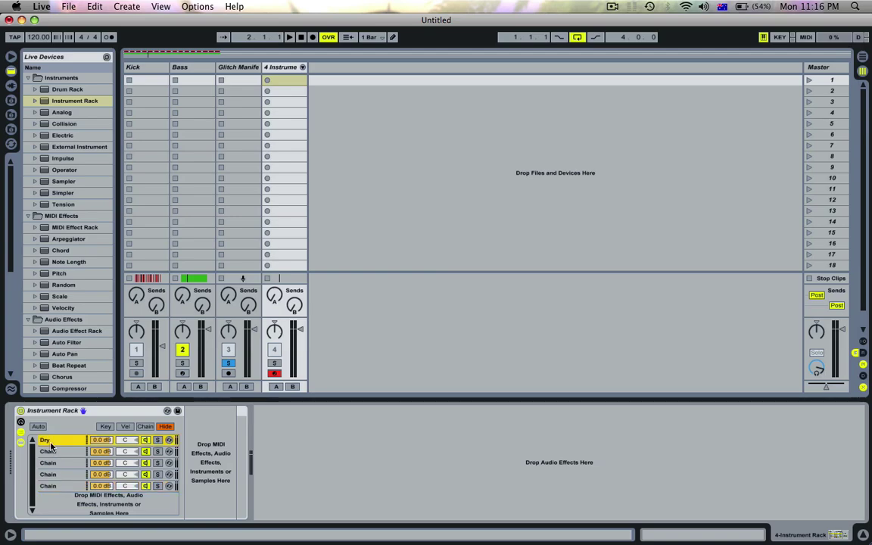
{"action": "key", "text": "Down"}
{"action": "key", "text": "Down"}
{"action": "key", "text": "Down"}
{"action": "key", "text": "Down"}
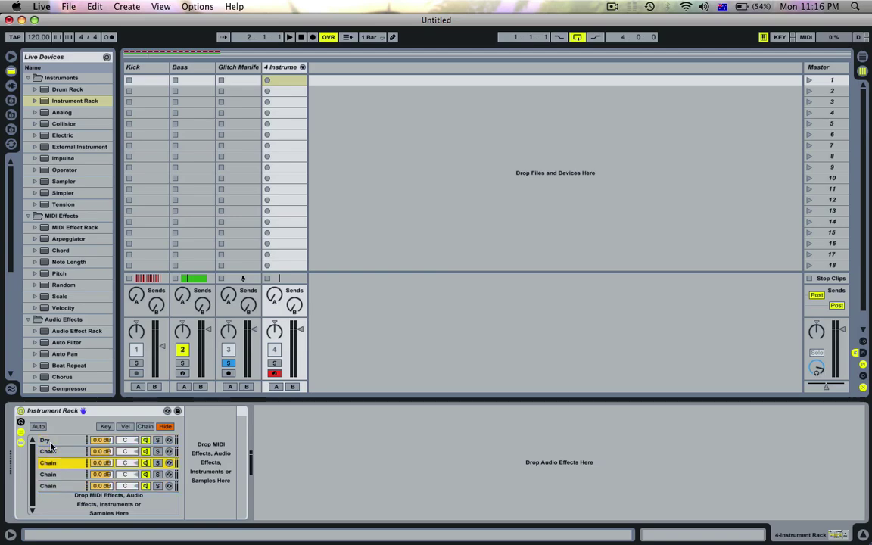
{"action": "key", "text": "super+d"}
{"action": "key", "text": "super+d"}
{"action": "key", "text": "super+d"}
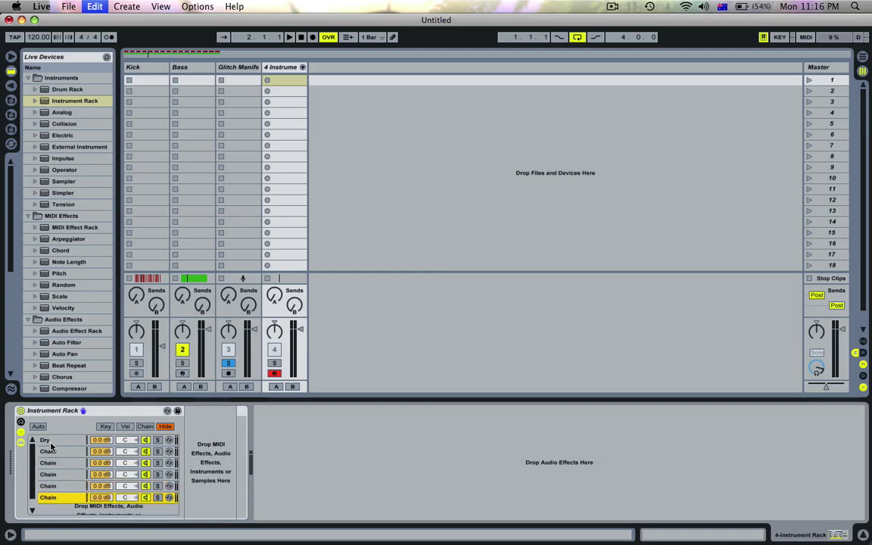
Step: Add Redux to the first chain below Dry and set its Downsample to 26
{"action": "left_click", "coordinate": [51, 443]}
{"action": "scroll", "coordinate": [50, 449], "scroll_direction": "up", "scroll_amount": 1}
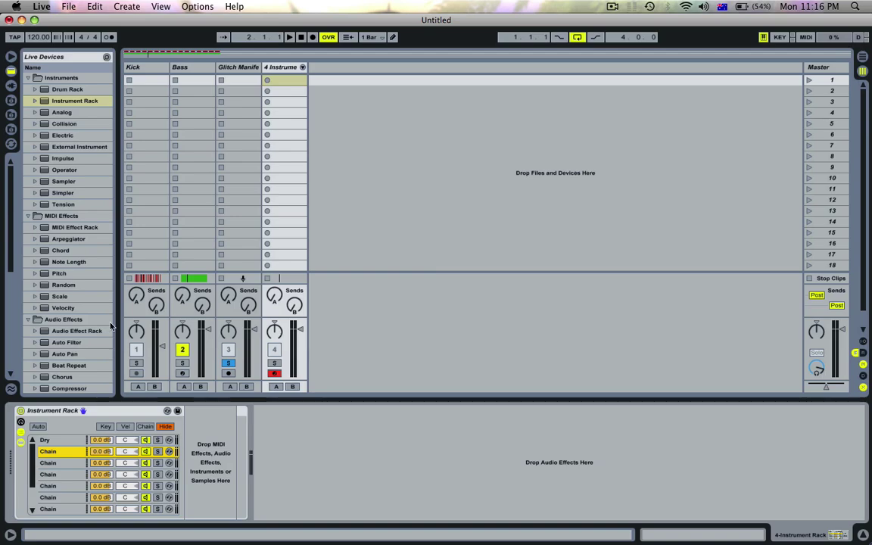
{"action": "scroll", "coordinate": [96, 267], "scroll_direction": "down", "scroll_amount": 5}
{"action": "scroll", "coordinate": [96, 267], "scroll_direction": "down", "scroll_amount": 6}
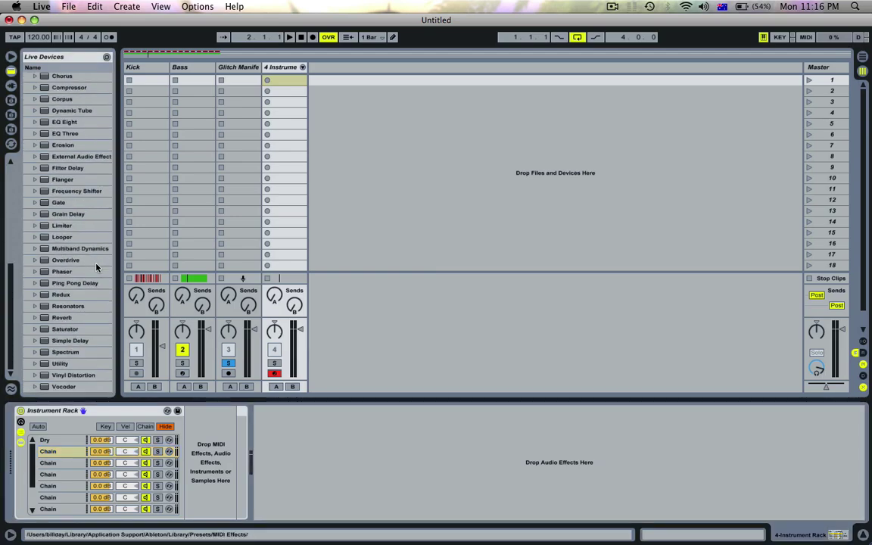
{"action": "left_click_drag", "start_coordinate": [62, 295], "coordinate": [246, 469]}
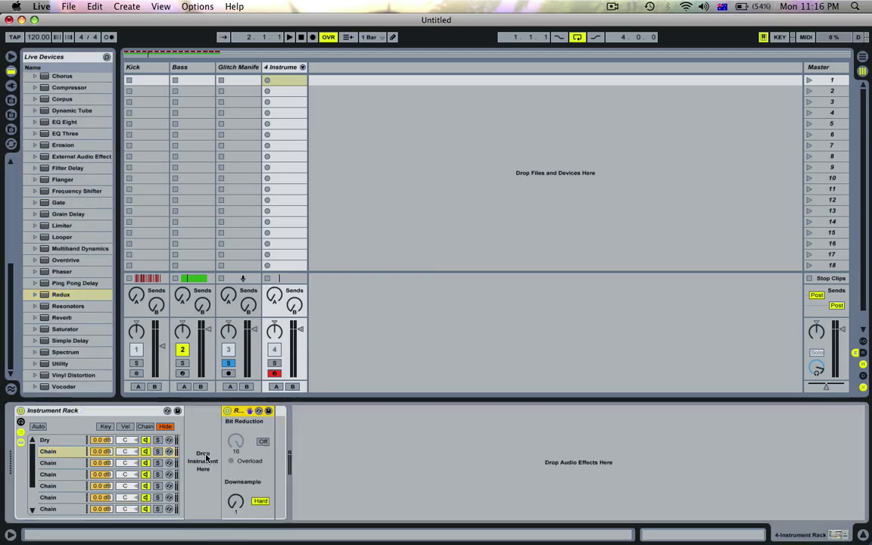
{"action": "left_click_drag", "start_coordinate": [241, 514], "coordinate": [241, 507]}
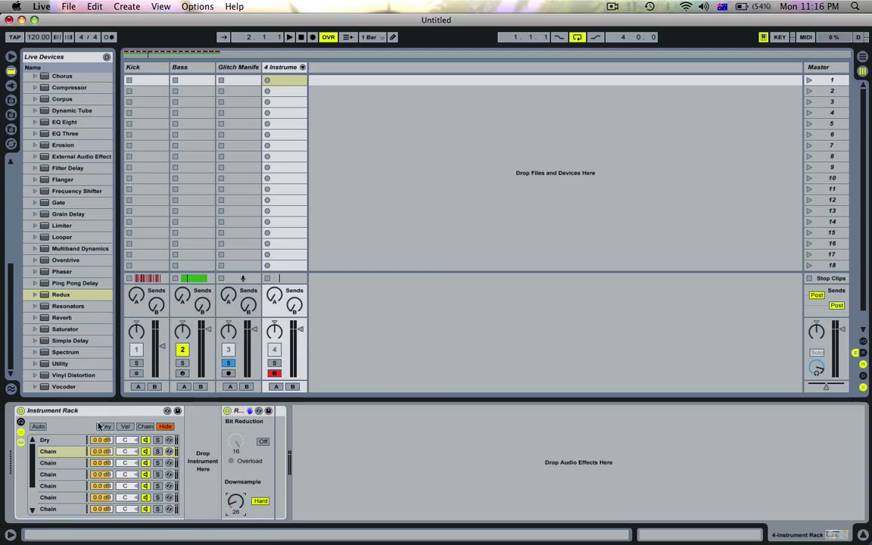
Step: Check the rack's chain zones, find the Audio Effect Rack in the device browser and delete the Instrument Rack
{"action": "left_click", "coordinate": [144, 426]}
{"action": "left_click", "coordinate": [144, 426]}
{"action": "scroll", "coordinate": [68, 248], "scroll_direction": "up", "scroll_amount": 10}
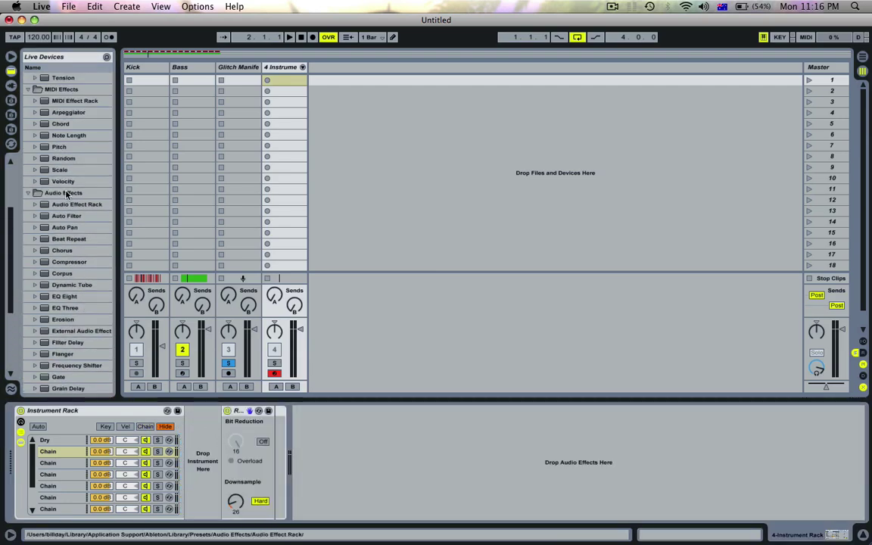
{"action": "mouse_move", "coordinate": [60, 203]}
{"action": "left_mouse_down"}
{"action": "mouse_move", "coordinate": [47, 227]}
{"action": "mouse_move", "coordinate": [30, 418]}
{"action": "mouse_move", "coordinate": [48, 203]}
{"action": "left_mouse_up"}
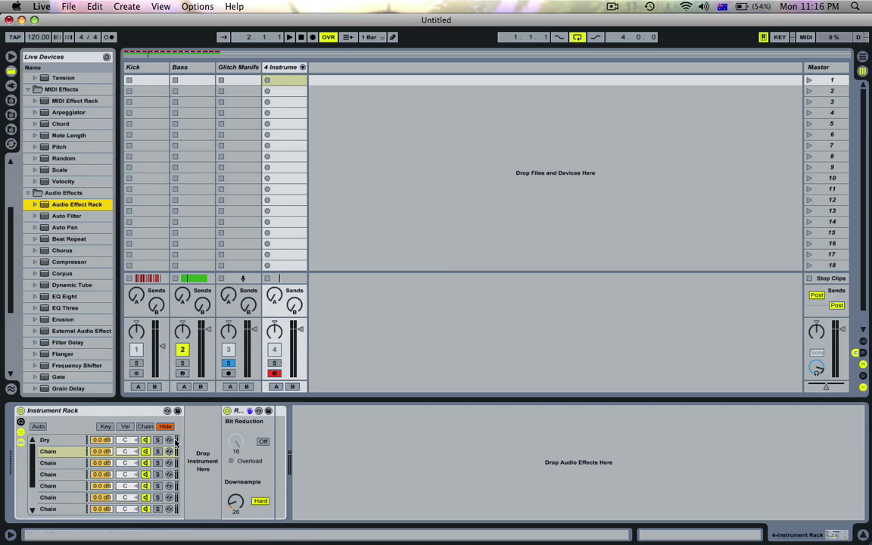
{"action": "left_click", "coordinate": [105, 412]}
{"action": "key", "text": "Delete"}
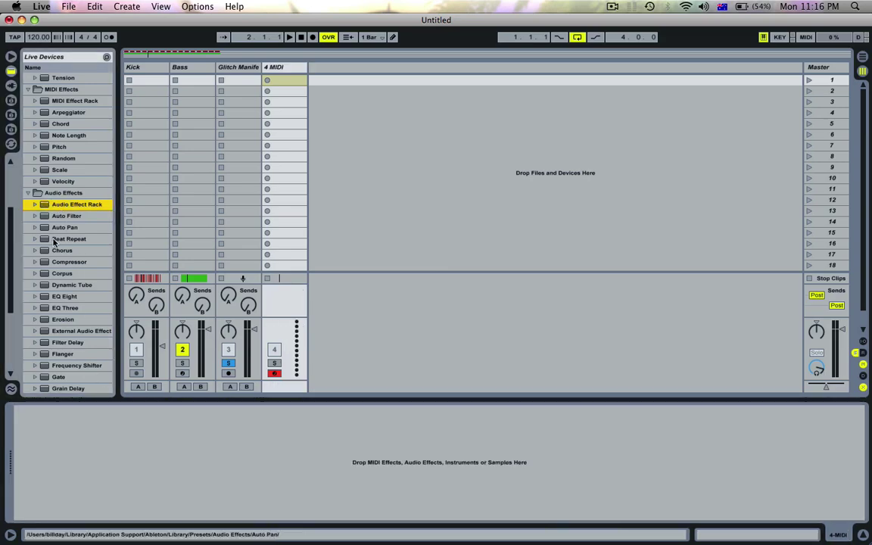
Step: Place an Audio Effect Rack on the 4 MIDI track and delete that whole track
{"action": "left_click_drag", "start_coordinate": [53, 240], "coordinate": [58, 451]}
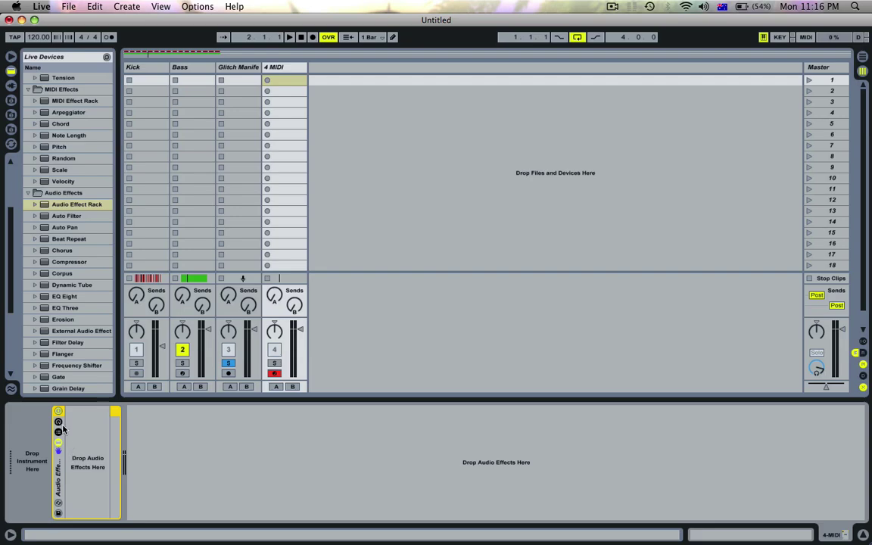
{"action": "left_click", "coordinate": [277, 68]}
{"action": "key", "text": "Delete"}
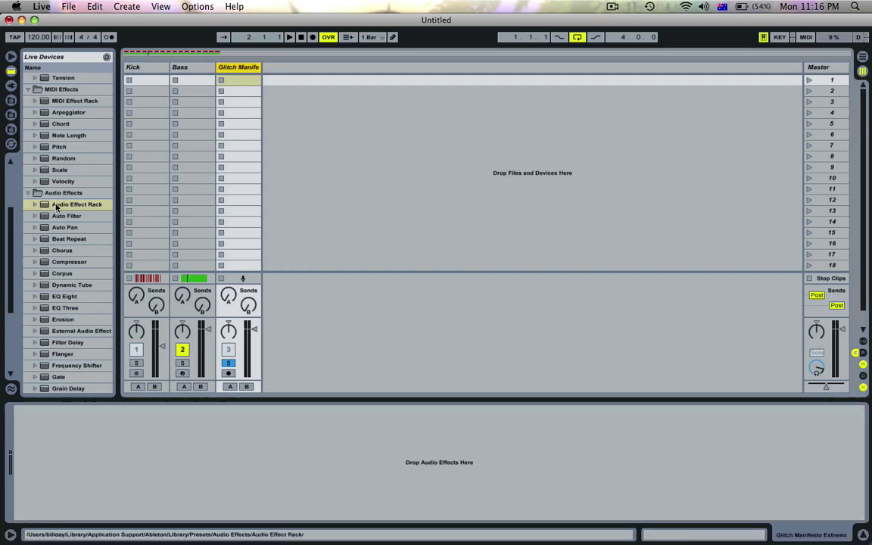
Step: Add an Audio Effect Rack to the Glitch Manifesto Extremo track and create a first chain named Dry
{"action": "left_click_drag", "start_coordinate": [59, 202], "coordinate": [49, 446]}
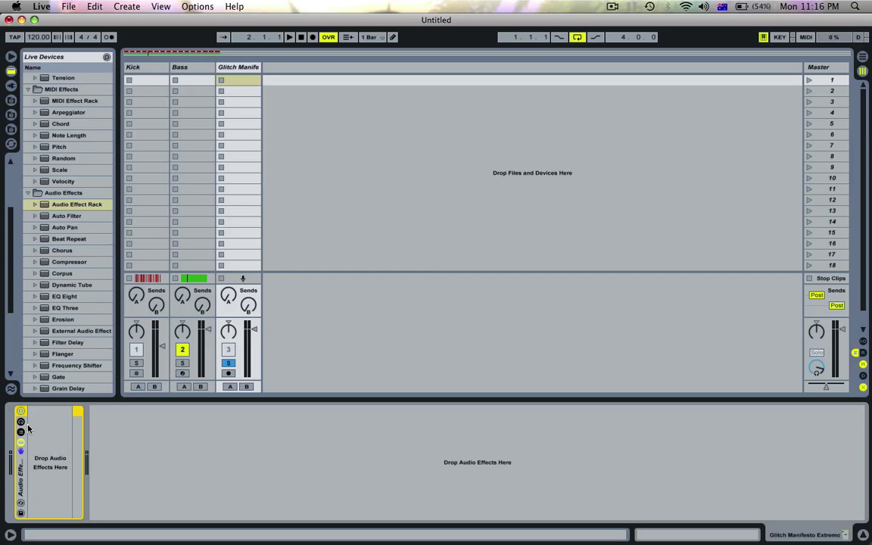
{"action": "left_click", "coordinate": [22, 432]}
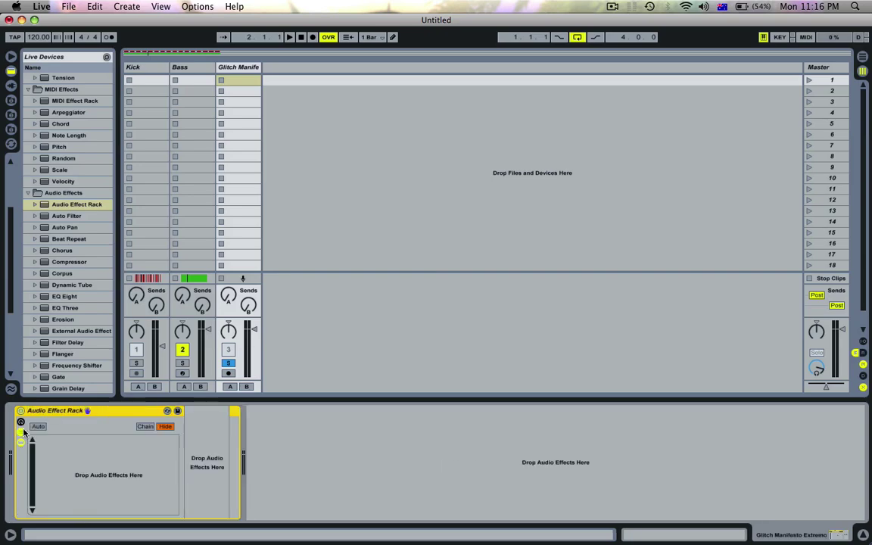
{"action": "right_click", "coordinate": [77, 447]}
{"action": "left_click", "coordinate": [84, 453]}
{"action": "key", "text": "super+r"}
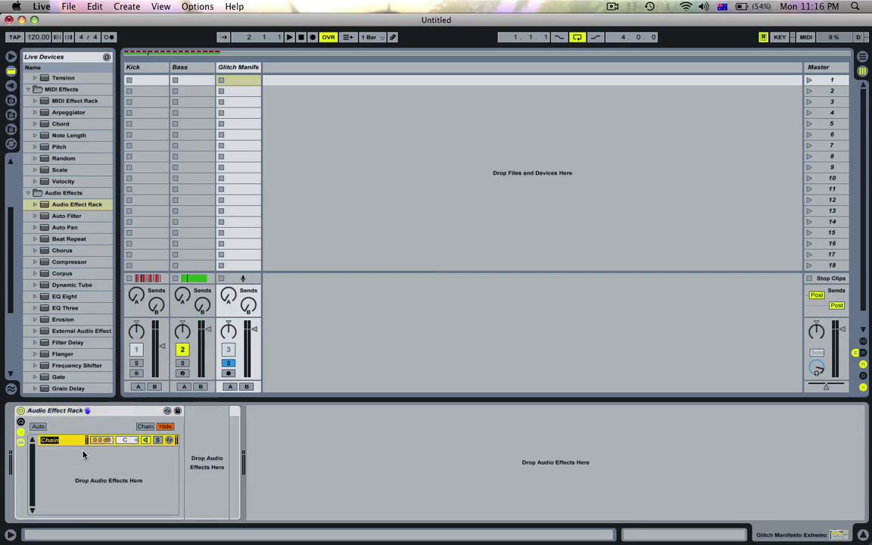
{"action": "type", "text": "Dry"}
{"action": "key", "text": "Return"}
Step: Create an empty chain below Dry and duplicate it until at least six empty chains follow Dry
{"action": "right_click", "coordinate": [79, 454]}
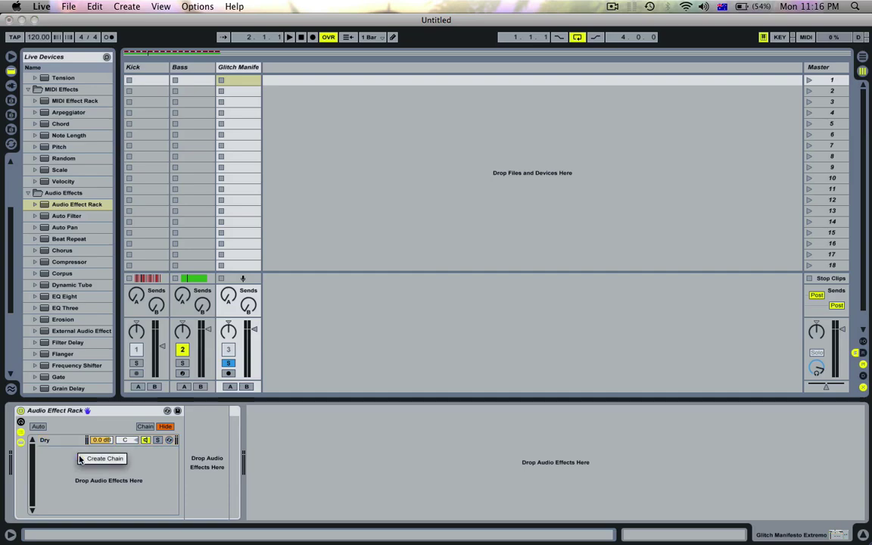
{"action": "left_click", "coordinate": [81, 460]}
{"action": "left_click", "coordinate": [62, 456]}
{"action": "key", "text": "super+d"}
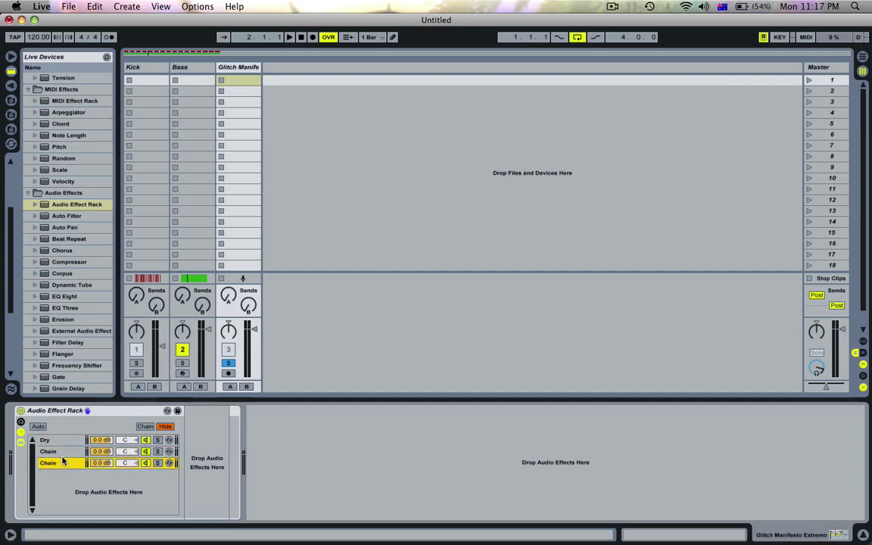
{"action": "key", "text": "super+d"}
{"action": "key", "text": "super+d"}
{"action": "key", "text": "super+d"}
{"action": "key", "text": "super+d"}
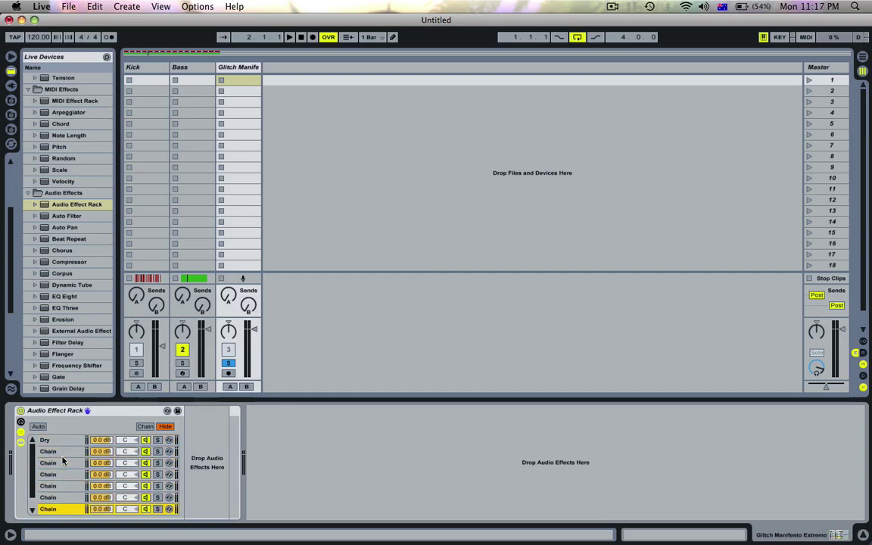
Step: Add Redux with Downsample 15 to the first chain below Dry and name that chain Redux
{"action": "left_click", "coordinate": [58, 442]}
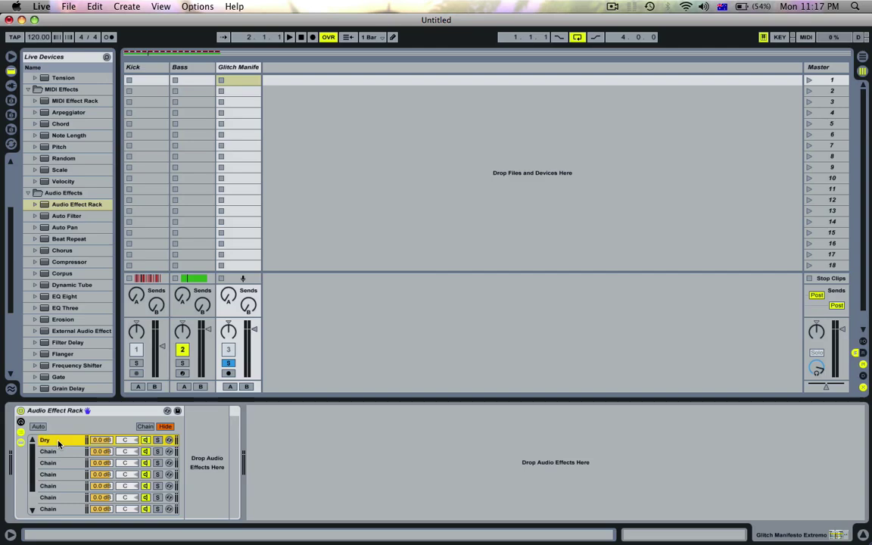
{"action": "left_click", "coordinate": [71, 452]}
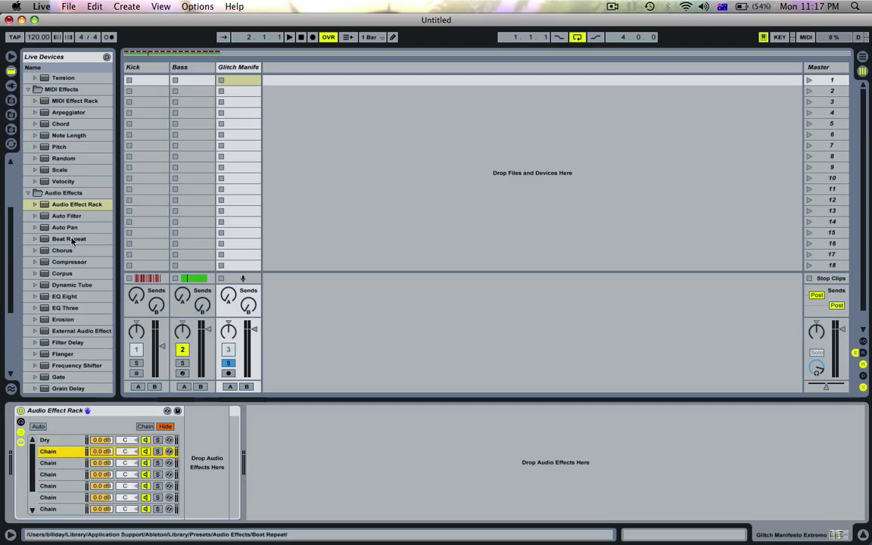
{"action": "scroll", "coordinate": [63, 305], "scroll_direction": "down", "scroll_amount": 1}
{"action": "scroll", "coordinate": [63, 305], "scroll_direction": "down", "scroll_amount": 6}
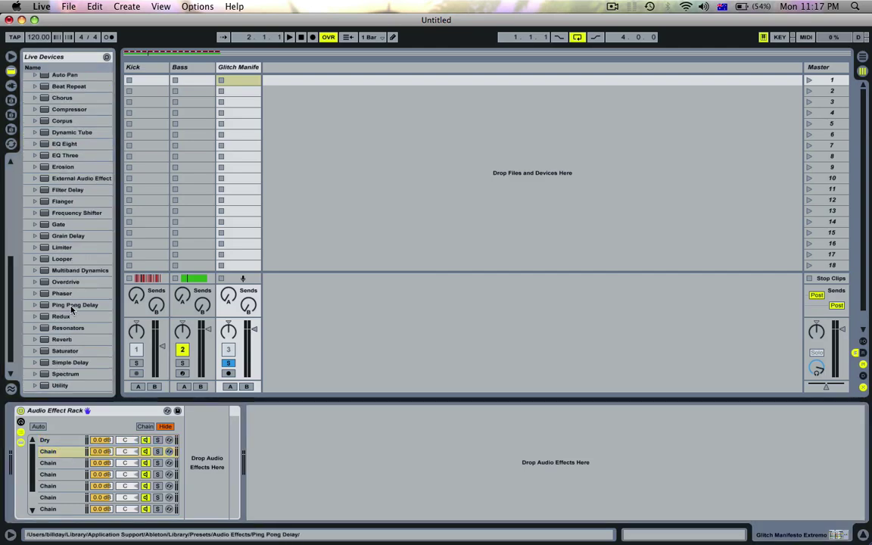
{"action": "left_click_drag", "start_coordinate": [60, 316], "coordinate": [218, 461]}
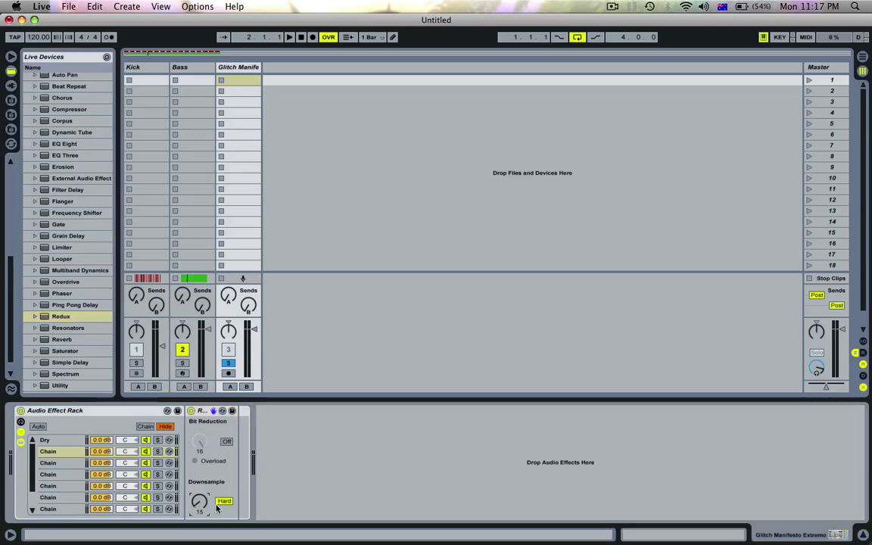
{"action": "left_click", "coordinate": [61, 452]}
Step: Add Phaser to the chain below Redux with about 1.86 kHz Frequency, 0.96 Feedback and a lower Dry/Wet, and name the chain Phaser
{"action": "left_click", "coordinate": [53, 464]}
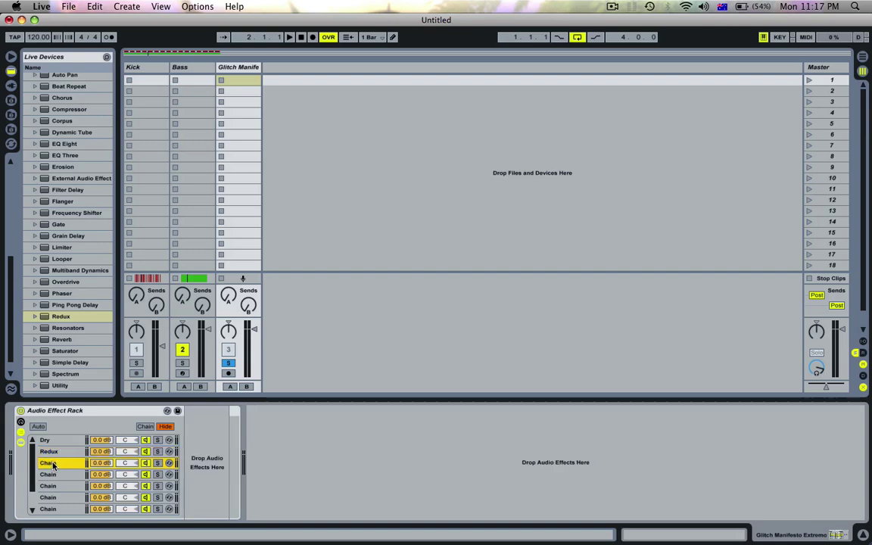
{"action": "left_click", "coordinate": [70, 282]}
{"action": "left_click_drag", "start_coordinate": [61, 293], "coordinate": [211, 439]}
{"action": "left_click_drag", "start_coordinate": [268, 492], "coordinate": [279, 430]}
{"action": "left_click", "coordinate": [208, 462]}
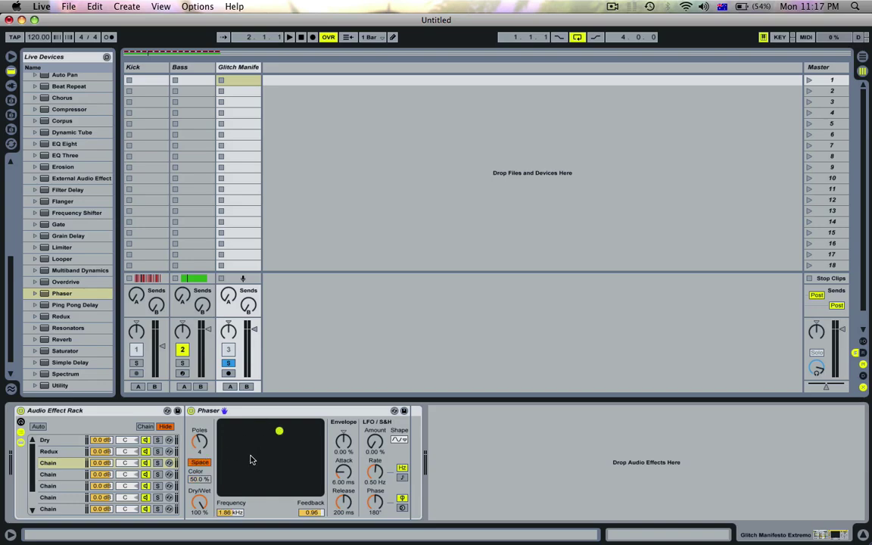
{"action": "left_click_drag", "start_coordinate": [200, 500], "coordinate": [200, 535]}
{"action": "type", "text": "Phaser"}
Step: Add Ping Pong Delay in Time mode to the chain below Phaser, with 30 ms delay and 77% Feedback, and name the chain TimeDLY
{"action": "left_click", "coordinate": [56, 474]}
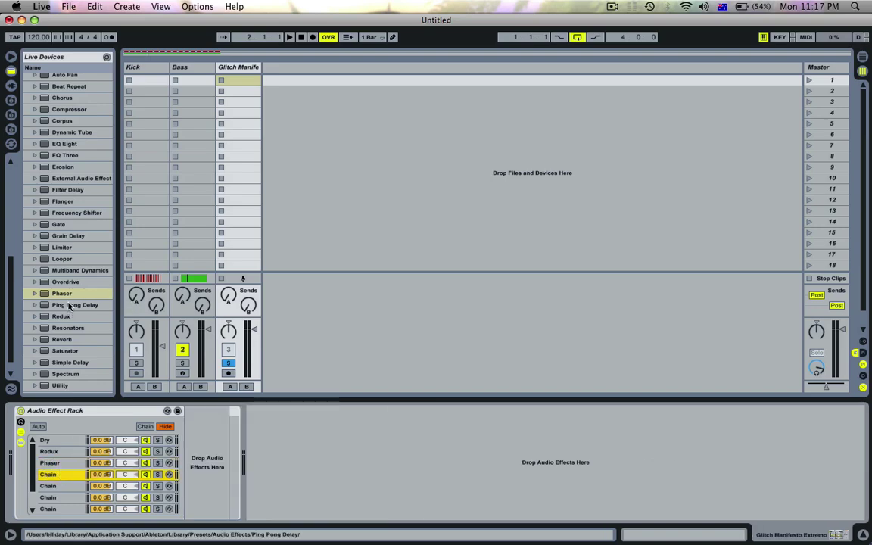
{"action": "left_click_drag", "start_coordinate": [74, 305], "coordinate": [221, 423]}
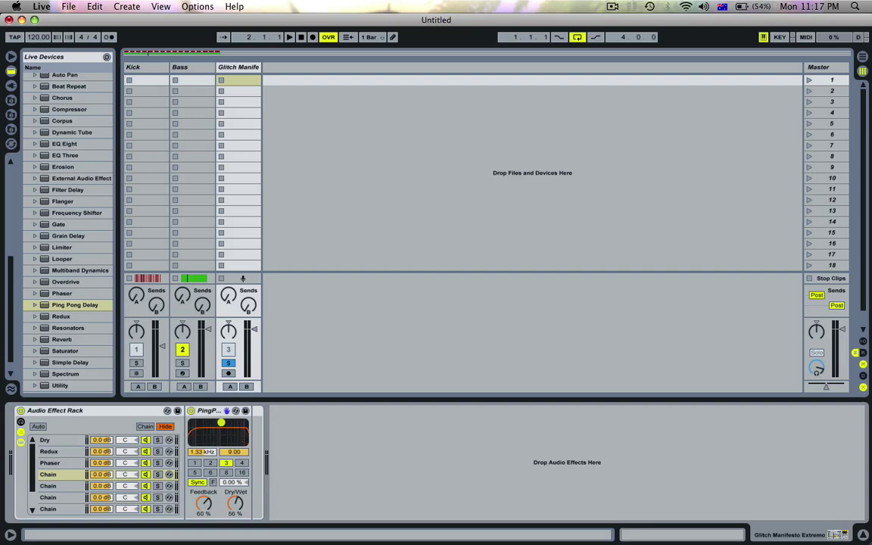
{"action": "left_click", "coordinate": [197, 482]}
{"action": "left_click_drag", "start_coordinate": [236, 483], "coordinate": [236, 455]}
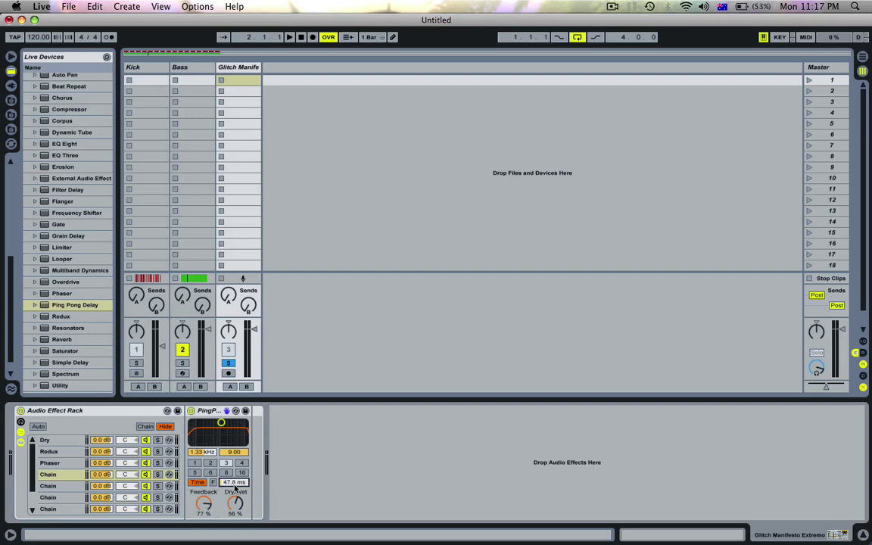
{"action": "type", "text": "30"}
{"action": "key", "text": "Return"}
{"action": "key", "text": "super+r"}
{"action": "type", "text": "TimeDLY"}
Step: Add EQ Eight to the chain below TimeDLY and make band 1 a low cut at 750 Hz with Q 2.39
{"action": "left_click", "coordinate": [47, 486]}
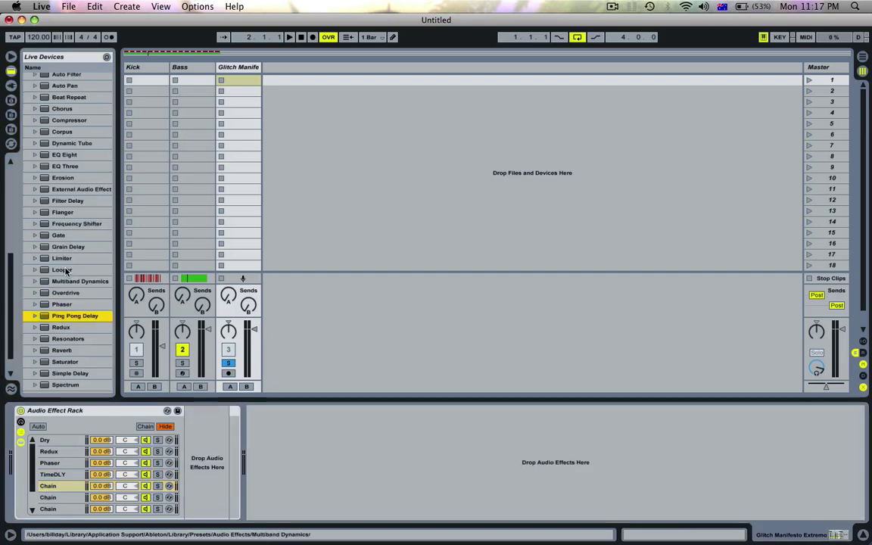
{"action": "scroll", "coordinate": [65, 258], "scroll_direction": "up", "scroll_amount": 3}
{"action": "scroll", "coordinate": [67, 239], "scroll_direction": "up", "scroll_amount": 5}
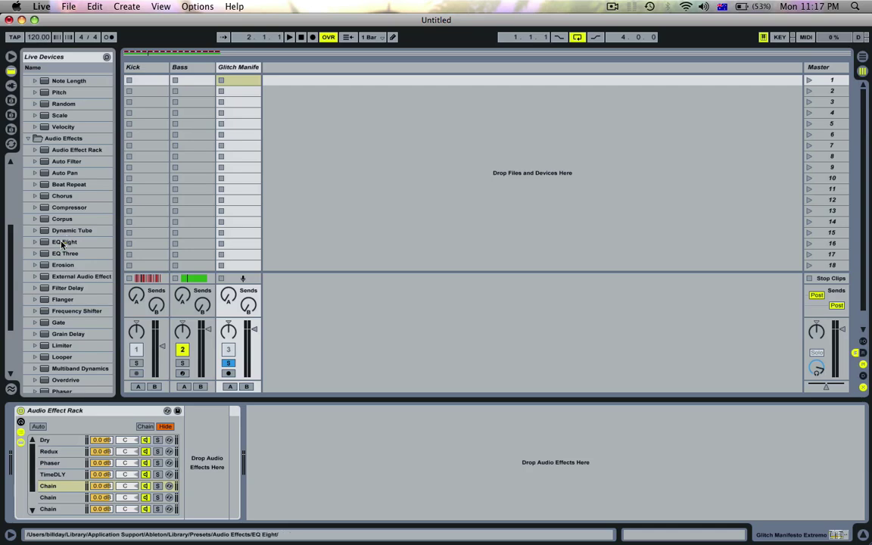
{"action": "left_click_drag", "start_coordinate": [63, 242], "coordinate": [226, 471]}
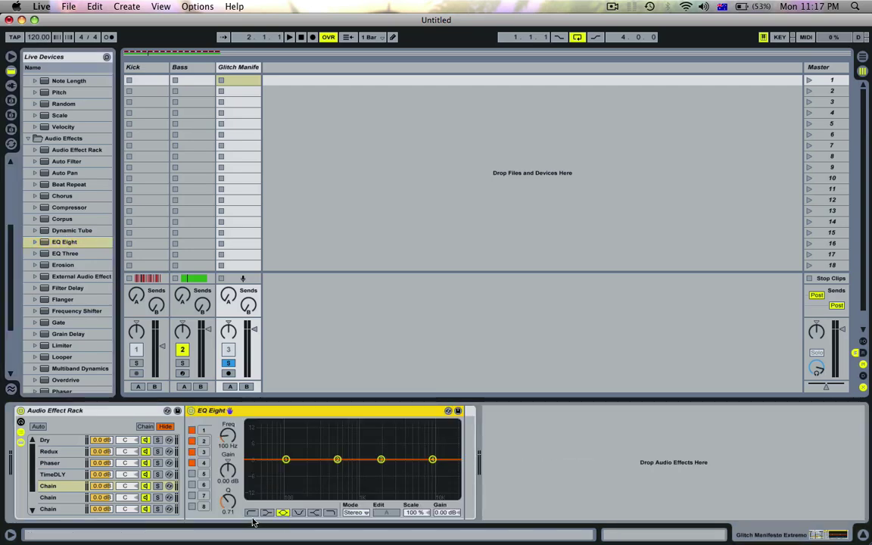
{"action": "left_click", "coordinate": [252, 513]}
{"action": "left_click_drag", "start_coordinate": [286, 467], "coordinate": [345, 446]}
{"action": "left_click", "coordinate": [238, 439]}
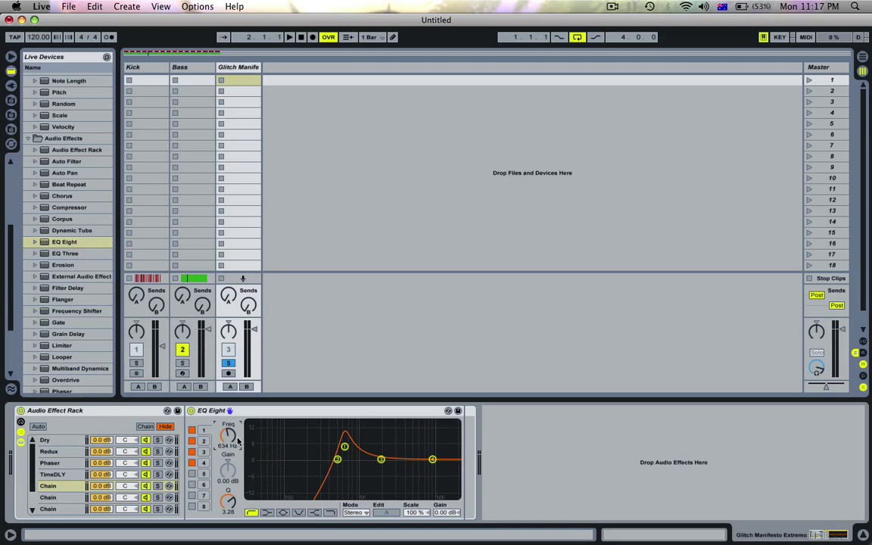
{"action": "left_click_drag", "start_coordinate": [229, 439], "coordinate": [229, 433]}
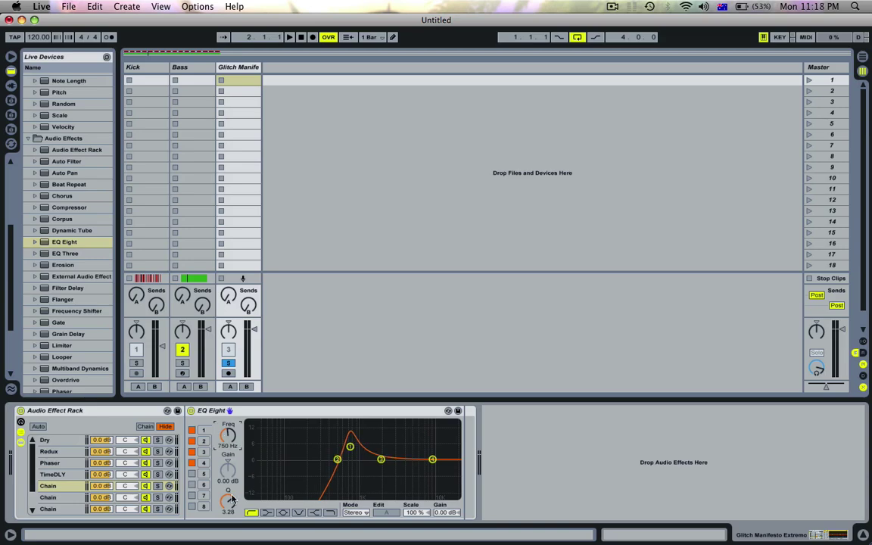
{"action": "left_click_drag", "start_coordinate": [231, 501], "coordinate": [228, 510]}
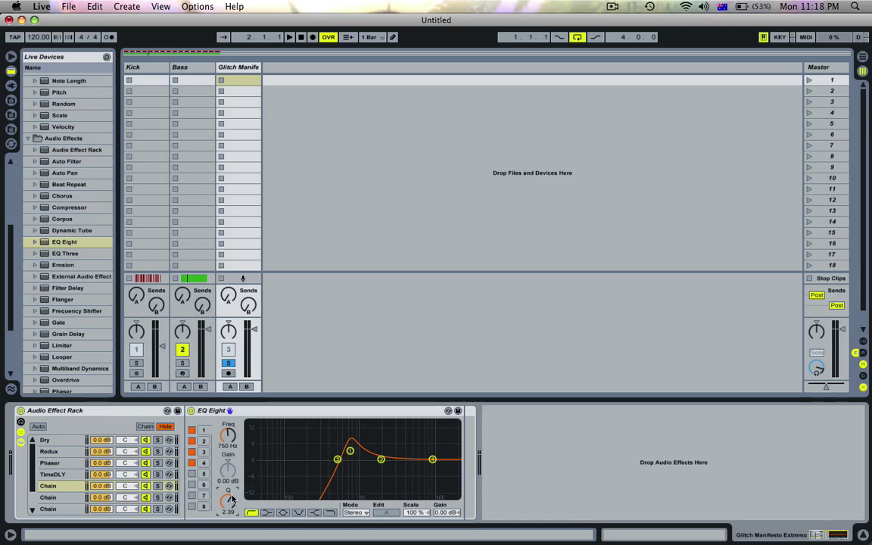
Step: Set EQ Eight band 3 to -10.6 dB at 2.50 kHz with Q 1.34, and band 4 to a 2.21 dB high shelf at 6.75 kHz
{"action": "left_click_drag", "start_coordinate": [381, 459], "coordinate": [384, 483]}
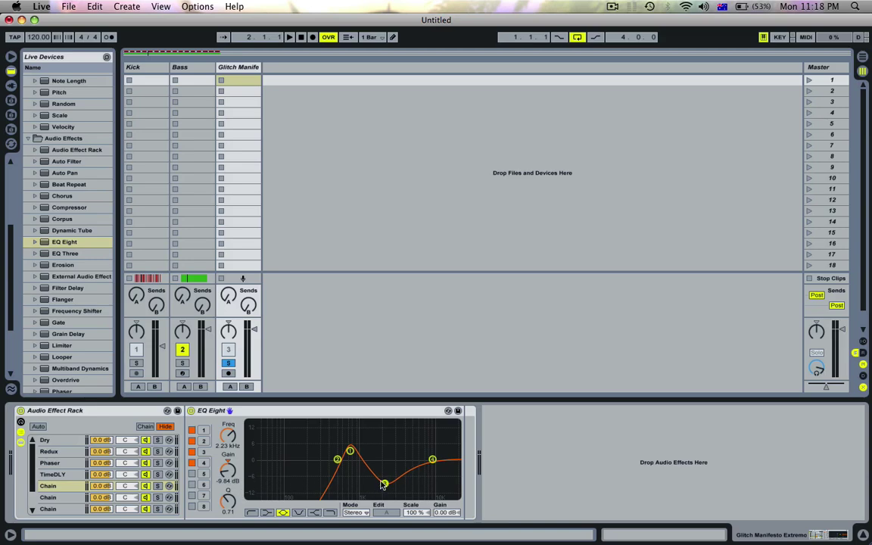
{"action": "left_click_drag", "start_coordinate": [385, 483], "coordinate": [388, 485]}
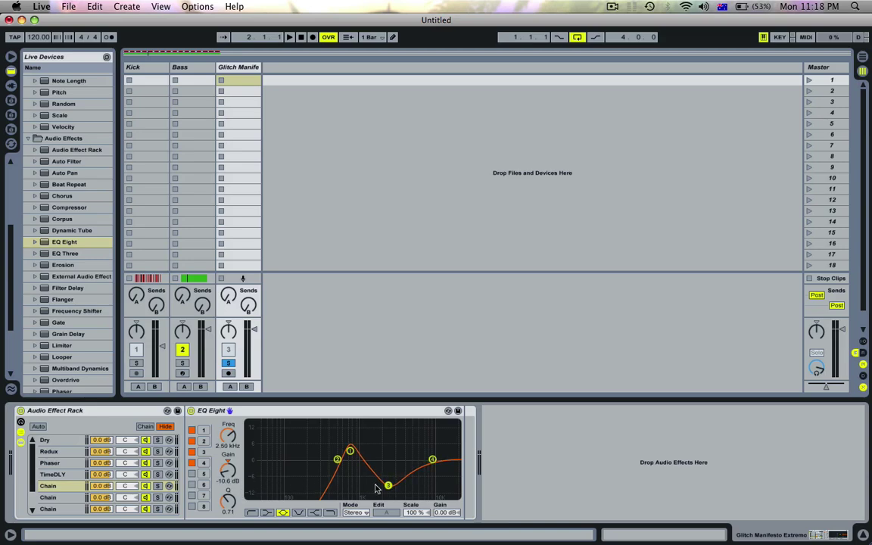
{"action": "mouse_move", "coordinate": [228, 499]}
{"action": "left_mouse_down"}
{"action": "mouse_move", "coordinate": [228, 483]}
{"action": "mouse_move", "coordinate": [228, 492]}
{"action": "left_mouse_up"}
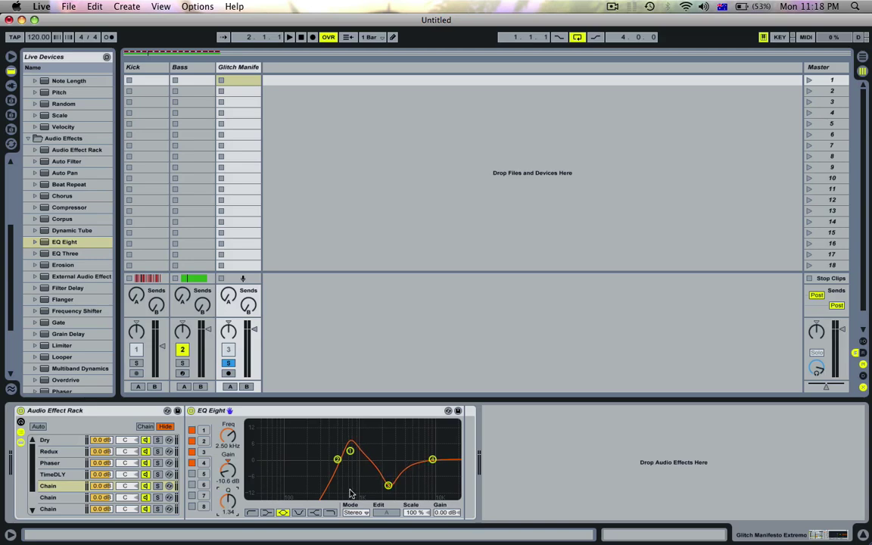
{"action": "left_click_drag", "start_coordinate": [432, 460], "coordinate": [419, 454]}
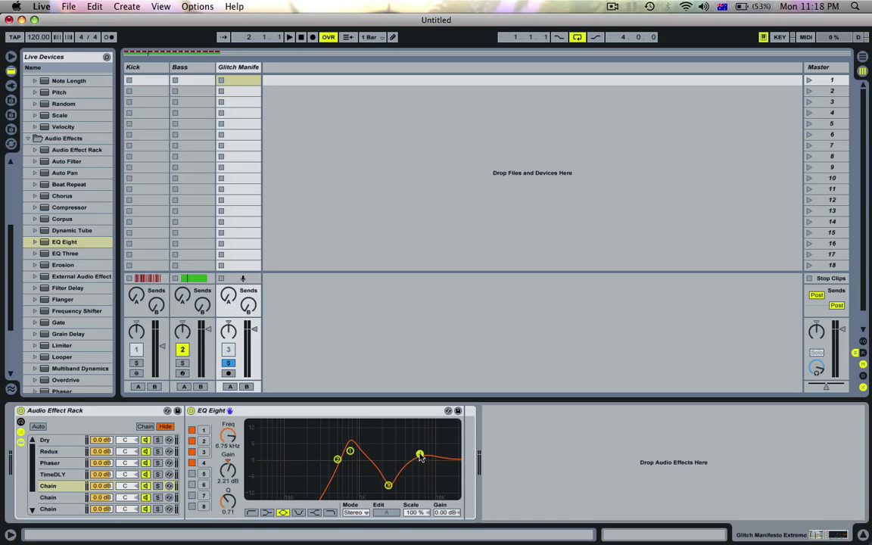
{"action": "left_click", "coordinate": [316, 515]}
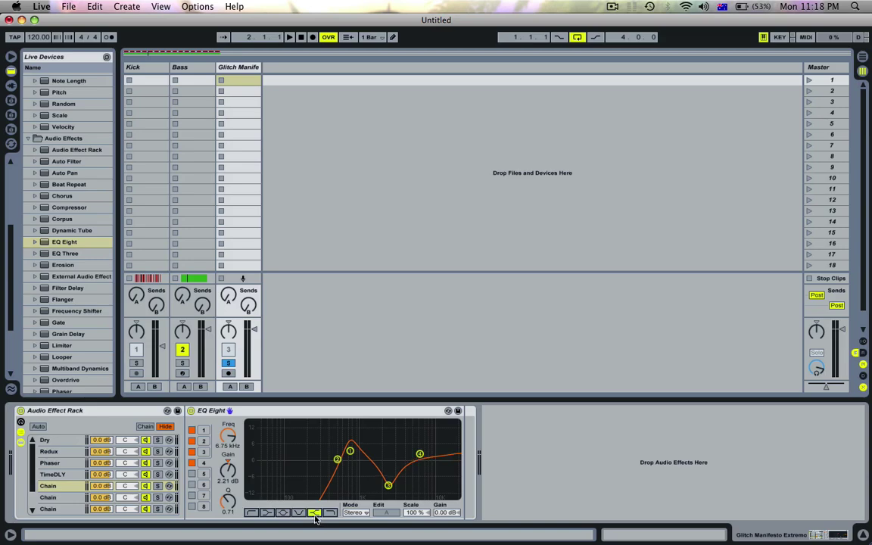
Step: Raise the Q of the selected EQ Eight band to about 5.45 and rename its chain EQ
{"action": "left_click_drag", "start_coordinate": [228, 503], "coordinate": [227, 454]}
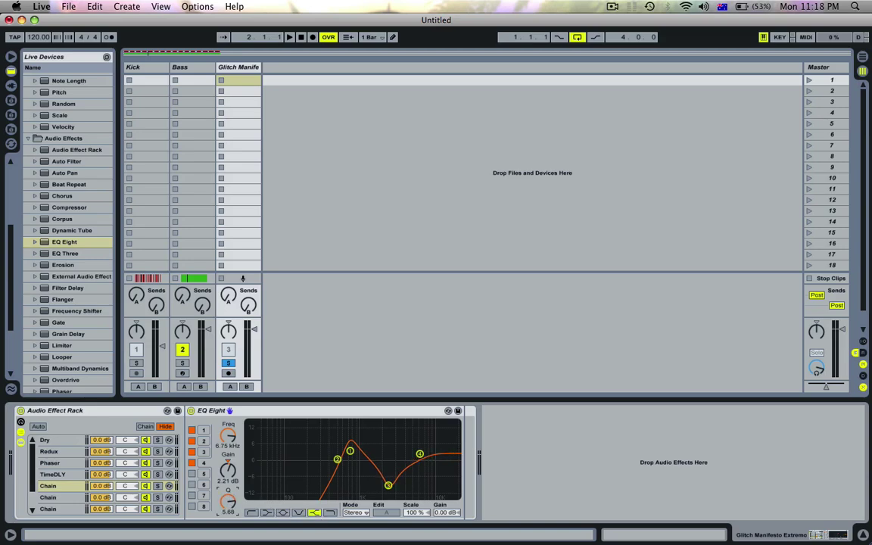
{"action": "key", "text": "super+r"}
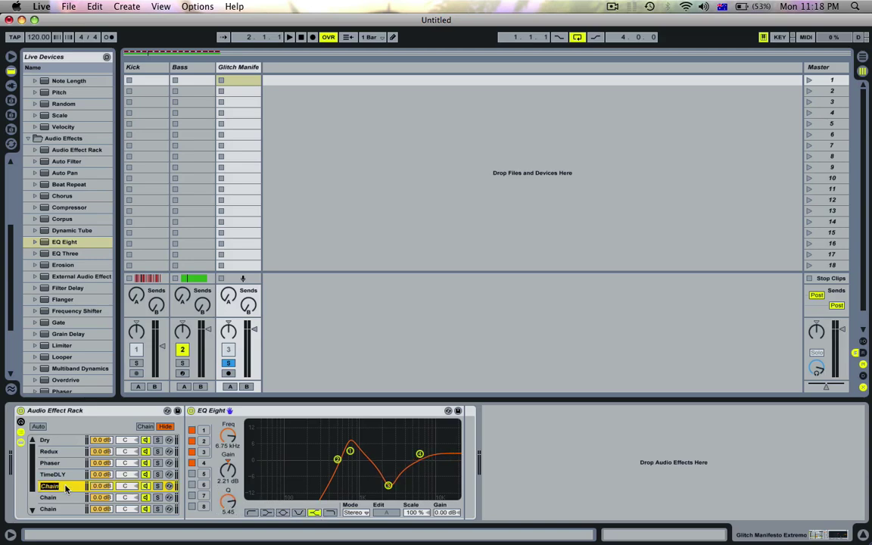
{"action": "type", "text": "E"}
Step: Add a Filter Delay to the empty chain below EQ and rename that chain Filter Delay
{"action": "left_click", "coordinate": [47, 497]}
{"action": "left_click_drag", "start_coordinate": [66, 287], "coordinate": [200, 445]}
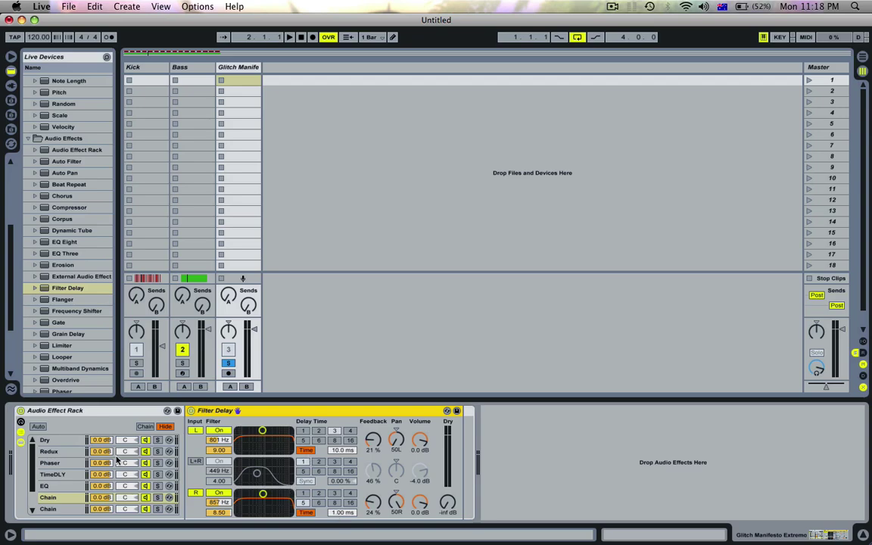
{"action": "scroll", "coordinate": [122, 457], "scroll_direction": "down", "scroll_amount": 2}
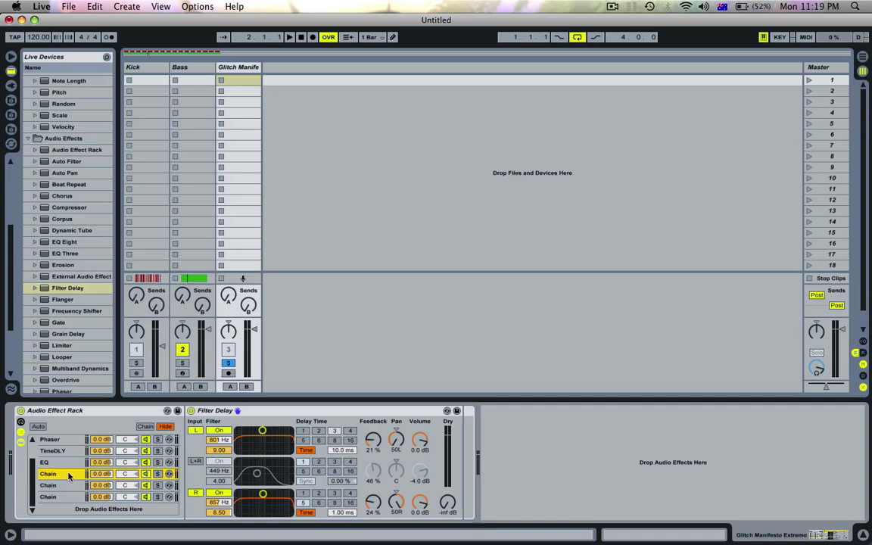
{"action": "key", "text": "super+r"}
{"action": "type", "text": "Filt"}
{"action": "key", "text": "Return"}
Step: Load Chorus into the next empty chain with modulation at 3.70 ms and 3.63 Hz and feedback at 38%, and rename the chain Chorus
{"action": "left_click", "coordinate": [60, 486]}
{"action": "left_click", "coordinate": [52, 199]}
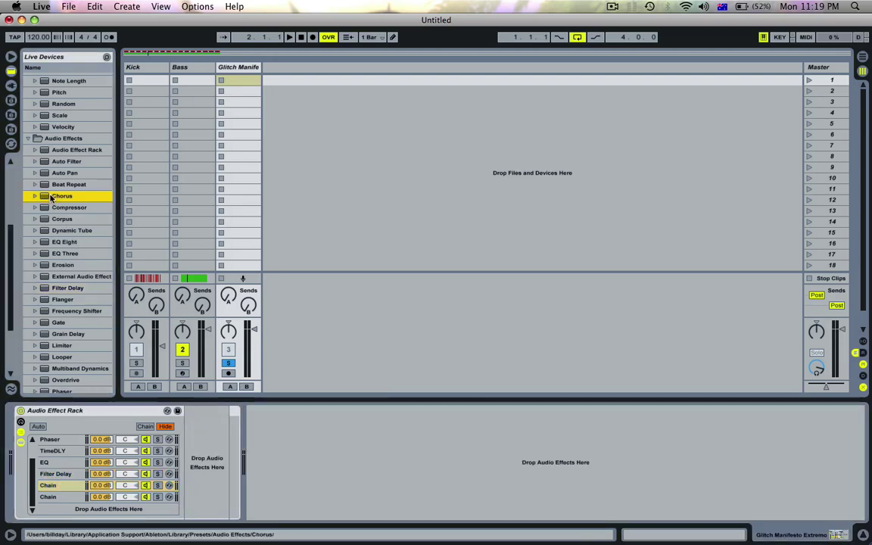
{"action": "left_click_drag", "start_coordinate": [52, 198], "coordinate": [219, 454]}
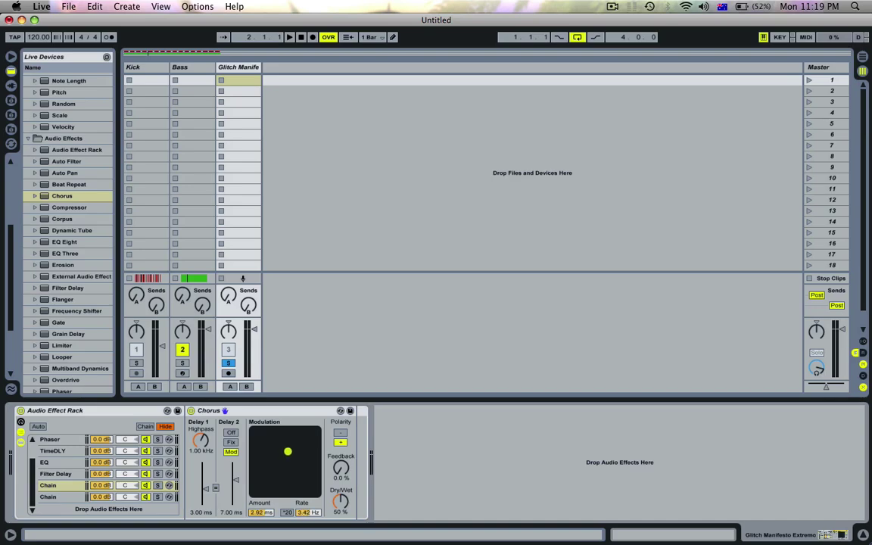
{"action": "left_click_drag", "start_coordinate": [288, 451], "coordinate": [290, 445]}
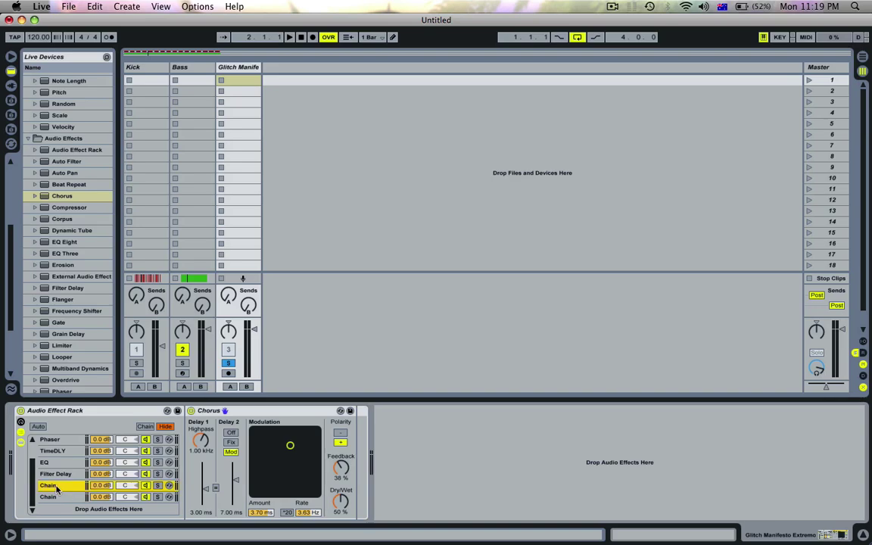
{"action": "type", "text": "Chorus"}
Step: Load Overdrive into the last empty chain, with frequency at 1.04 kHz, Drive at 100% and Dry/Wet at 20%
{"action": "left_click", "coordinate": [50, 496]}
{"action": "scroll", "coordinate": [74, 255], "scroll_direction": "down", "scroll_amount": 5}
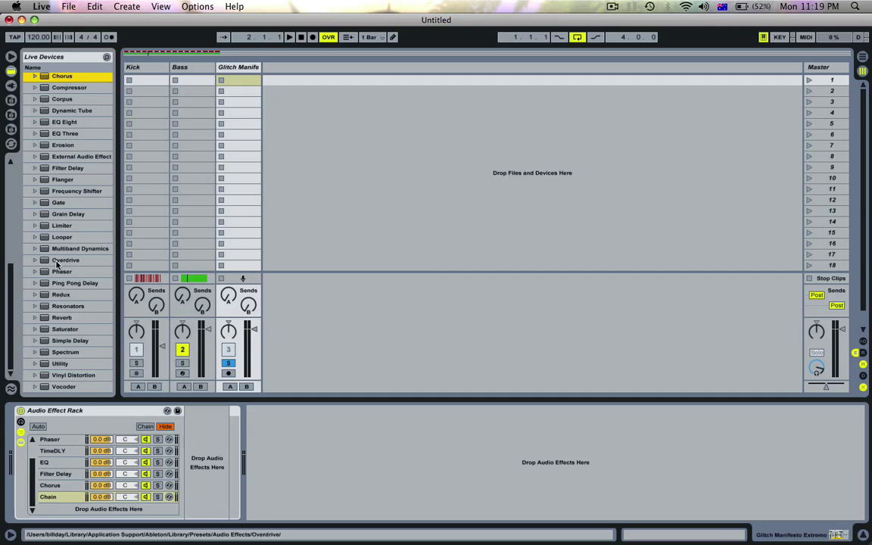
{"action": "double_click", "coordinate": [60, 261]}
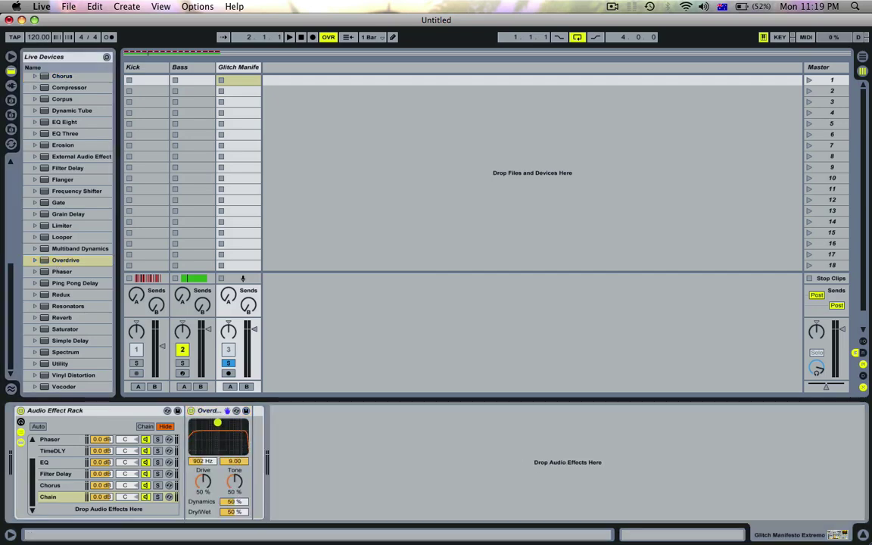
{"action": "left_click_drag", "start_coordinate": [218, 423], "coordinate": [218, 422]}
{"action": "left_click_drag", "start_coordinate": [204, 483], "coordinate": [204, 435]}
{"action": "left_click_drag", "start_coordinate": [233, 513], "coordinate": [233, 529]}
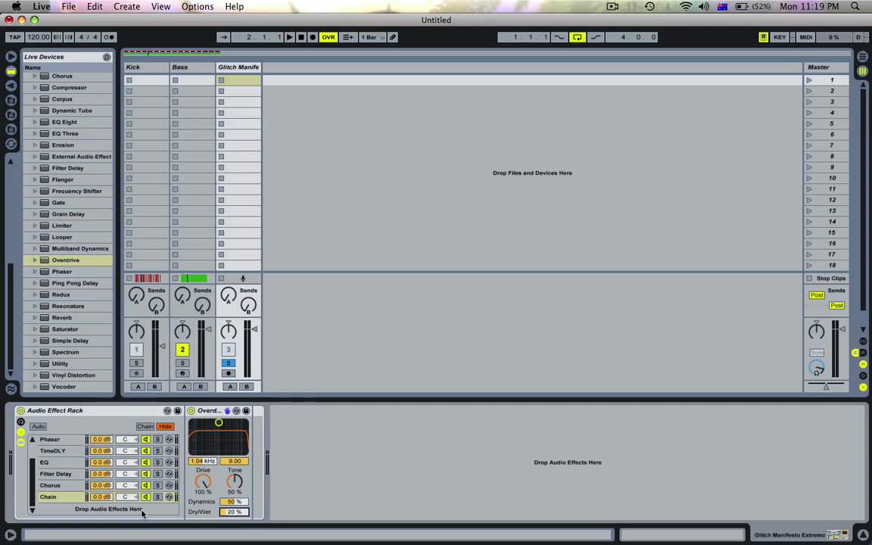
Step: Rename the last chain in the rack Overdrive
{"action": "left_click", "coordinate": [53, 498]}
{"action": "key", "text": "super+r"}
{"action": "type", "text": "Overdrive"}
Step: Distribute the chain select zones so each chain occupies its own single value, from Dry at 0 to Overdrive at 7
{"action": "left_click", "coordinate": [142, 428]}
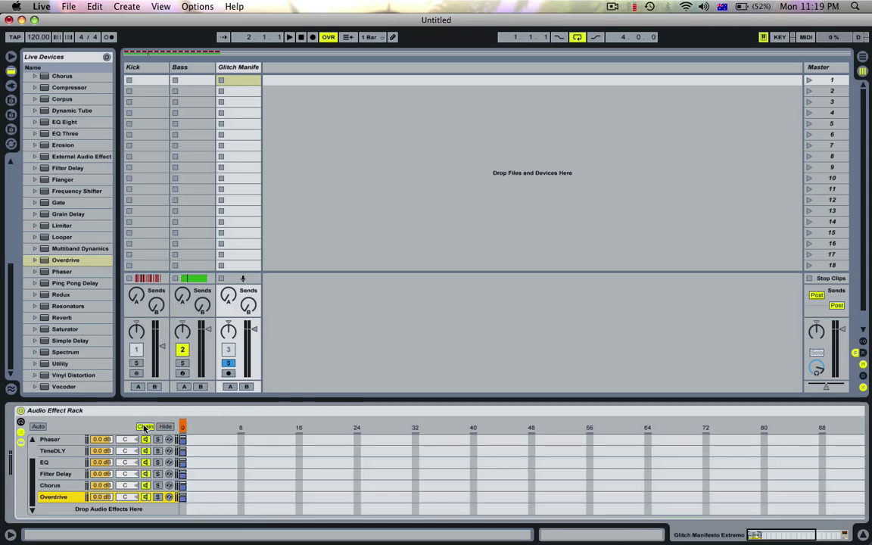
{"action": "left_click", "coordinate": [164, 428]}
{"action": "left_click", "coordinate": [146, 427]}
{"action": "scroll", "coordinate": [183, 450], "scroll_direction": "up", "scroll_amount": 2}
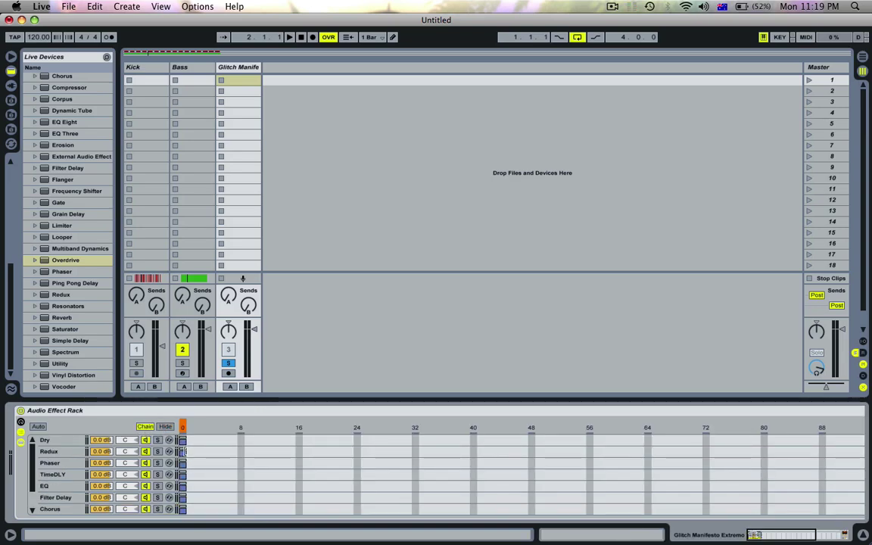
{"action": "left_click", "coordinate": [185, 454]}
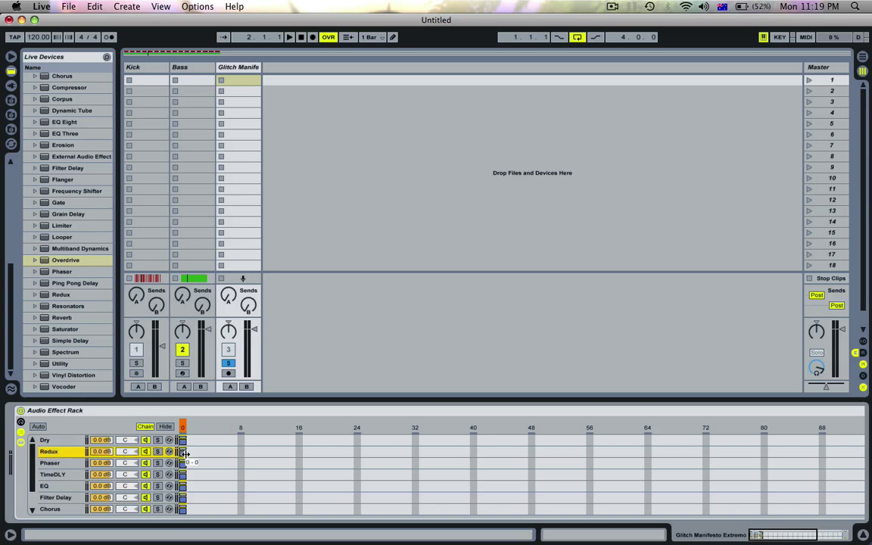
{"action": "left_click_drag", "start_coordinate": [185, 453], "coordinate": [234, 498]}
{"action": "scroll", "coordinate": [213, 492], "scroll_direction": "down", "scroll_amount": 2}
{"action": "scroll", "coordinate": [212, 492], "scroll_direction": "up", "scroll_amount": 2}
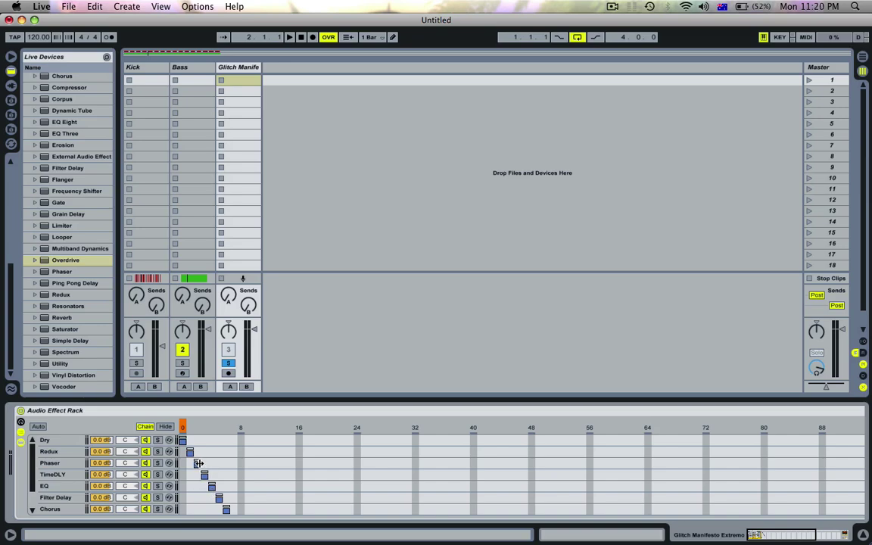
{"action": "mouse_move", "coordinate": [197, 463]}
{"action": "left_mouse_down"}
{"action": "mouse_move", "coordinate": [216, 463]}
{"action": "mouse_move", "coordinate": [198, 462]}
{"action": "left_mouse_up"}
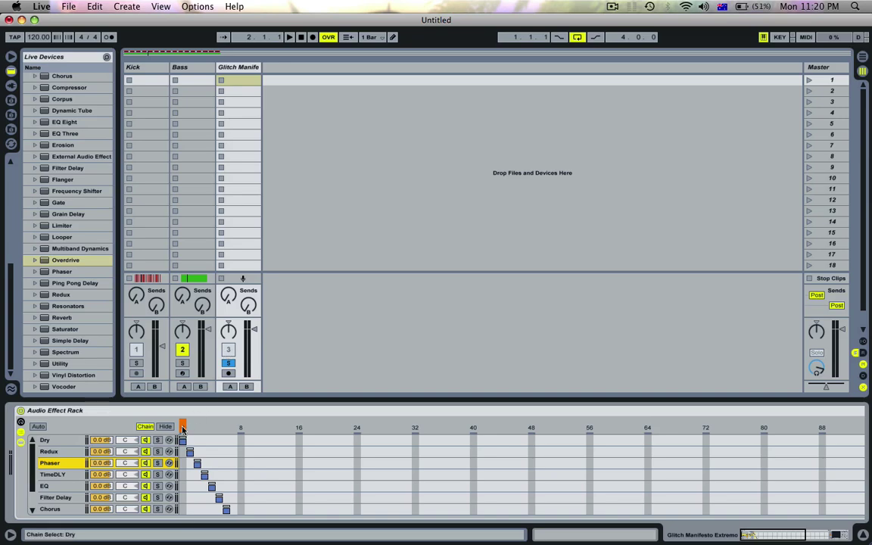
Step: Sweep the chain selector from 0 up to 7 and back to try out the zones
{"action": "mouse_move", "coordinate": [182, 428]}
{"action": "left_mouse_down"}
{"action": "mouse_move", "coordinate": [241, 428]}
{"action": "mouse_move", "coordinate": [185, 428]}
{"action": "mouse_move", "coordinate": [242, 428]}
{"action": "mouse_move", "coordinate": [187, 428]}
{"action": "mouse_move", "coordinate": [234, 427]}
{"action": "left_mouse_up"}
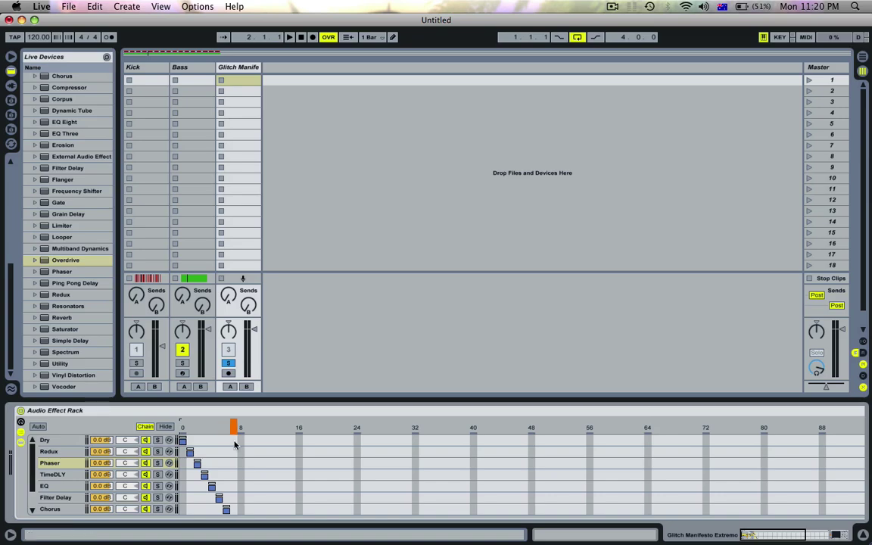
{"action": "scroll", "coordinate": [235, 445], "scroll_direction": "down", "scroll_amount": 2}
{"action": "mouse_move", "coordinate": [232, 418]}
{"action": "left_mouse_down"}
{"action": "mouse_move", "coordinate": [181, 422]}
{"action": "mouse_move", "coordinate": [204, 422]}
{"action": "left_mouse_up"}
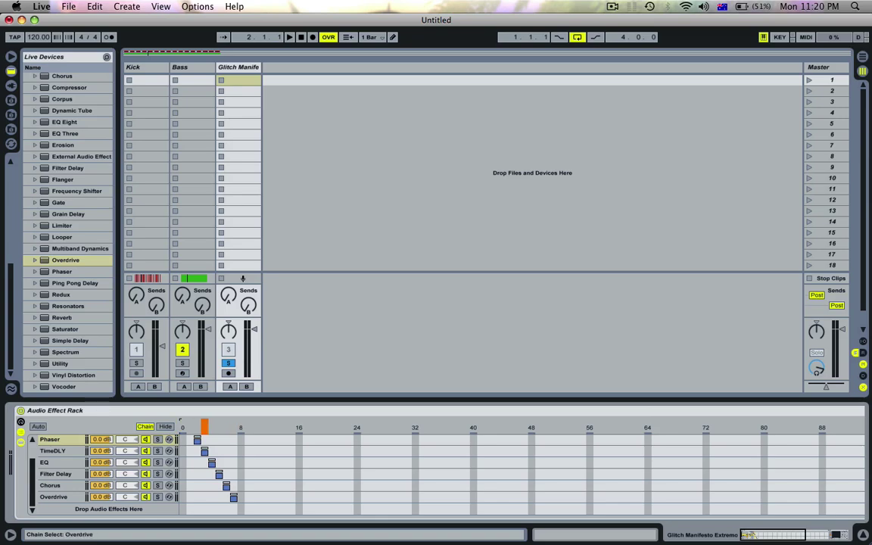
Step: Record a one-bar silent audio clip on the Glitch Manifesto Extremo track in the arrangement, spanning bar 6 to bar 7
{"action": "left_click", "coordinate": [230, 85]}
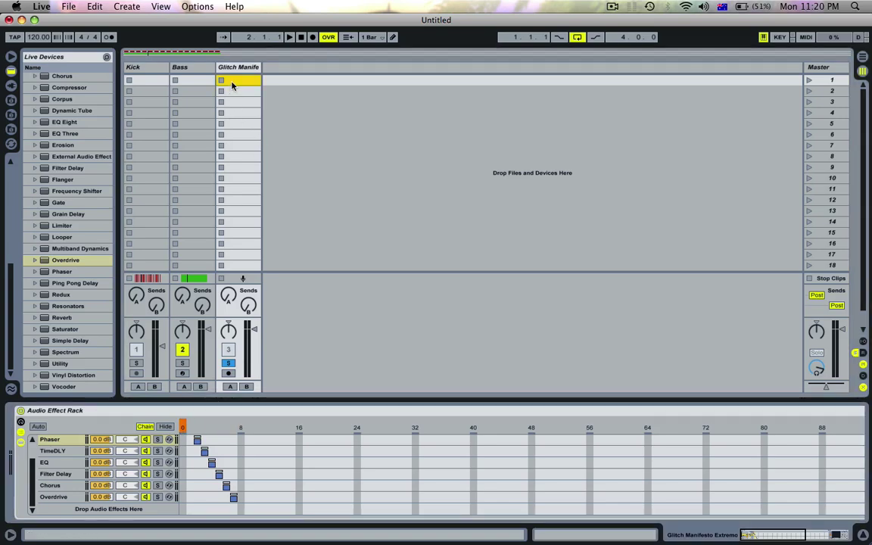
{"action": "key", "text": "Tab"}
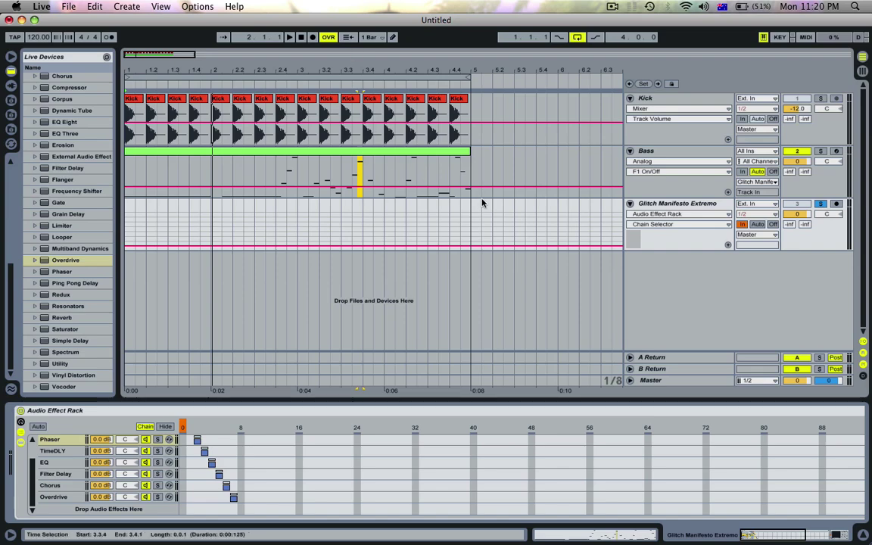
{"action": "left_click", "coordinate": [480, 220]}
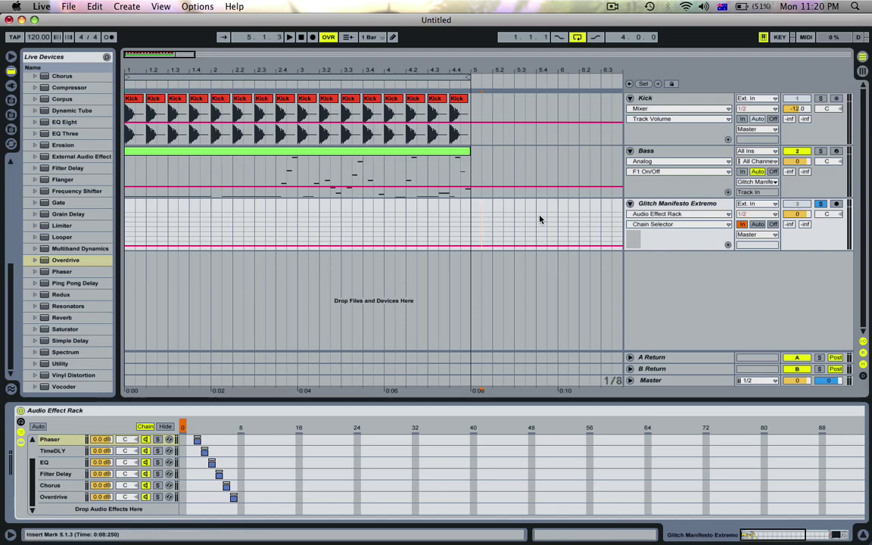
{"action": "scroll", "coordinate": [485, 219], "scroll_direction": "right", "scroll_amount": 5}
{"action": "key", "text": "space"}
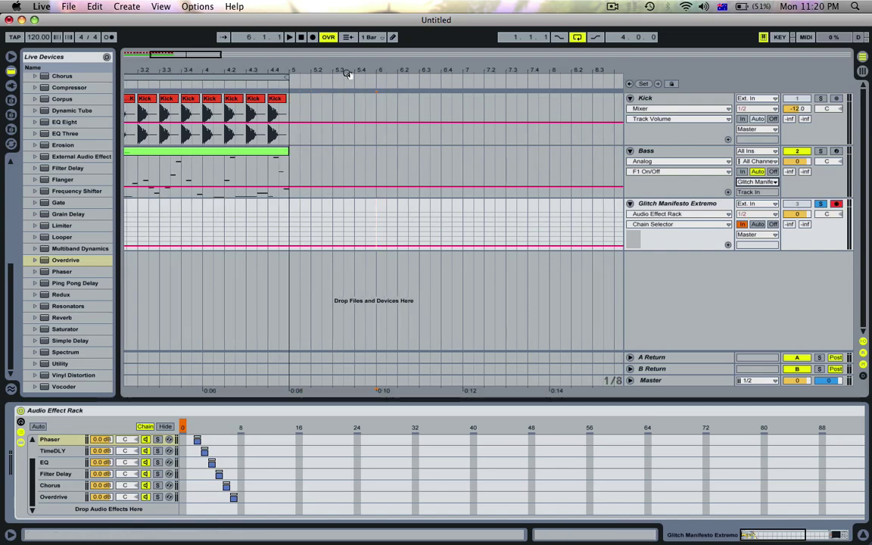
{"action": "left_click", "coordinate": [312, 37]}
{"action": "key", "text": "space"}
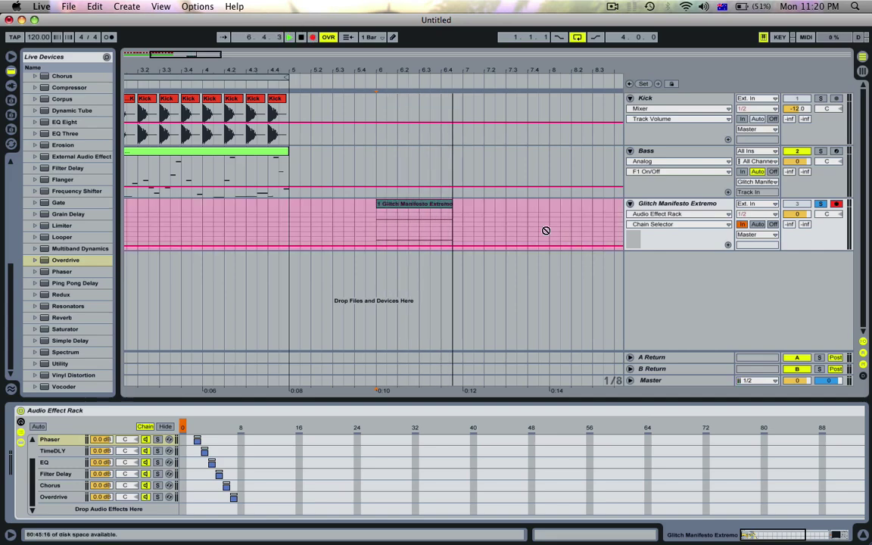
{"action": "key", "text": "space"}
{"action": "left_click_drag", "start_coordinate": [529, 229], "coordinate": [464, 228]}
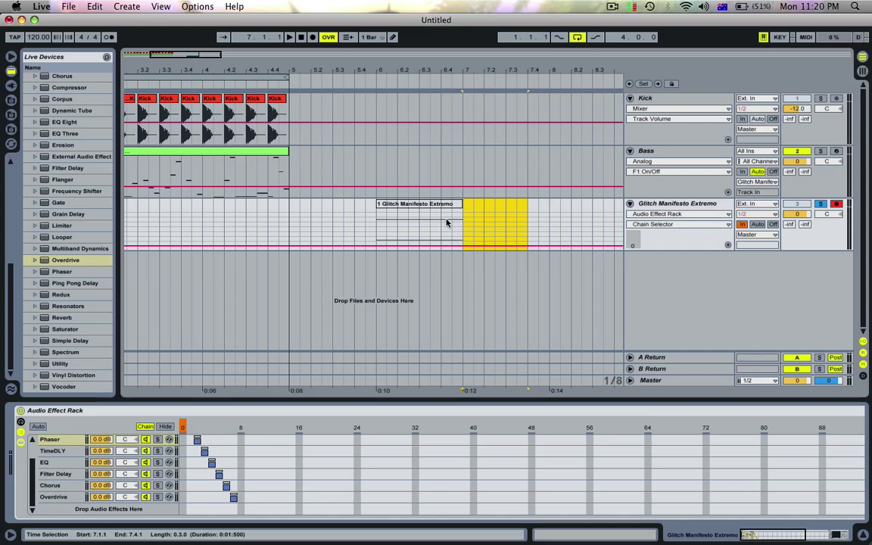
Step: Open the recorded Glitch Manifesto Extremo clip and turn on looping for it
{"action": "left_click", "coordinate": [424, 203]}
{"action": "double_click", "coordinate": [433, 202]}
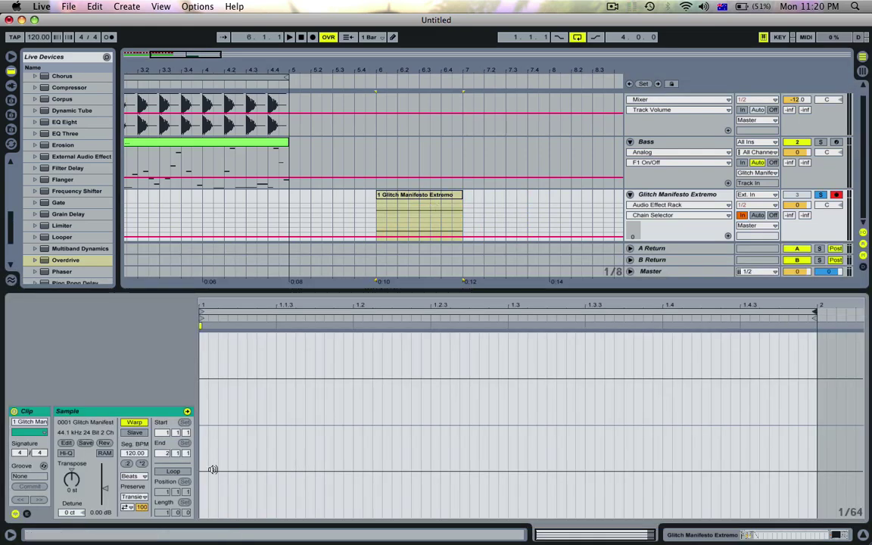
{"action": "left_click", "coordinate": [173, 470]}
Step: Move the recorded clip into the first session slot of the Glitch Manifesto Extremo track and rename it Dry
{"action": "left_click", "coordinate": [399, 199]}
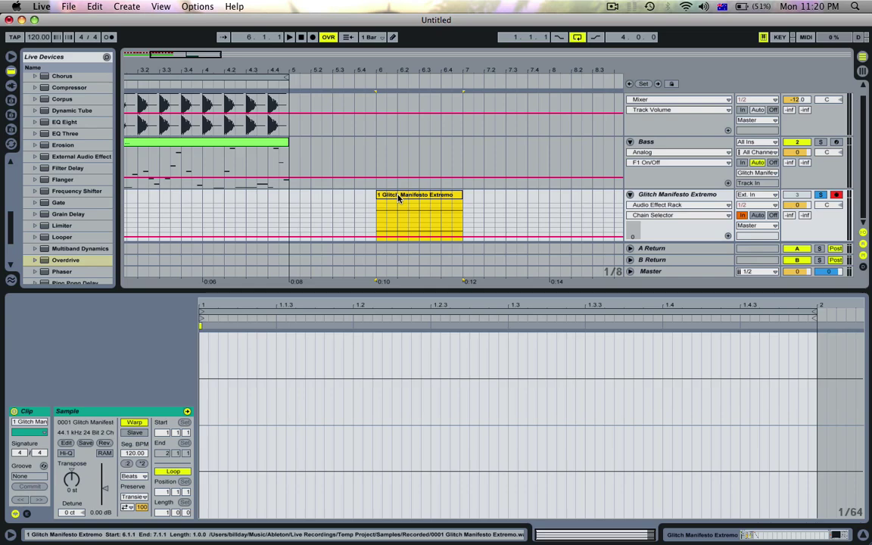
{"action": "key", "text": "Tab"}
{"action": "left_click", "coordinate": [238, 80]}
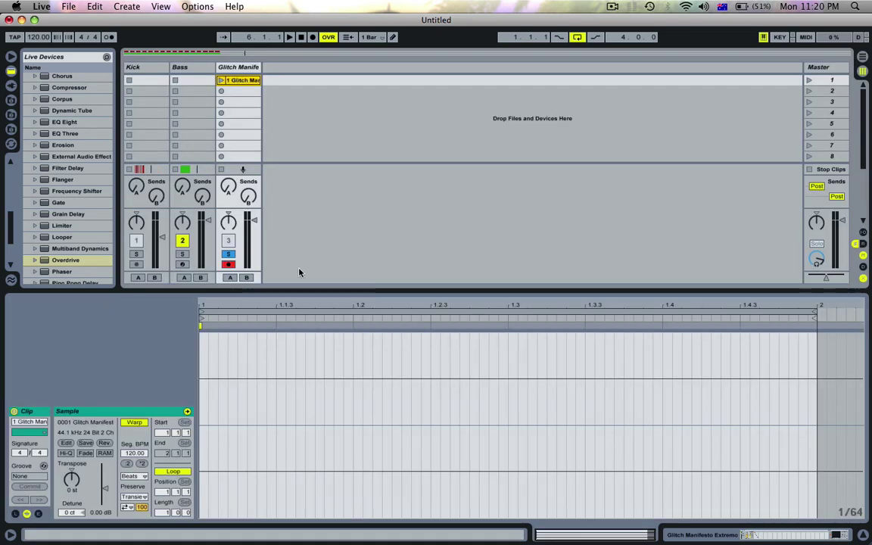
{"action": "left_click_drag", "start_coordinate": [259, 291], "coordinate": [257, 413]}
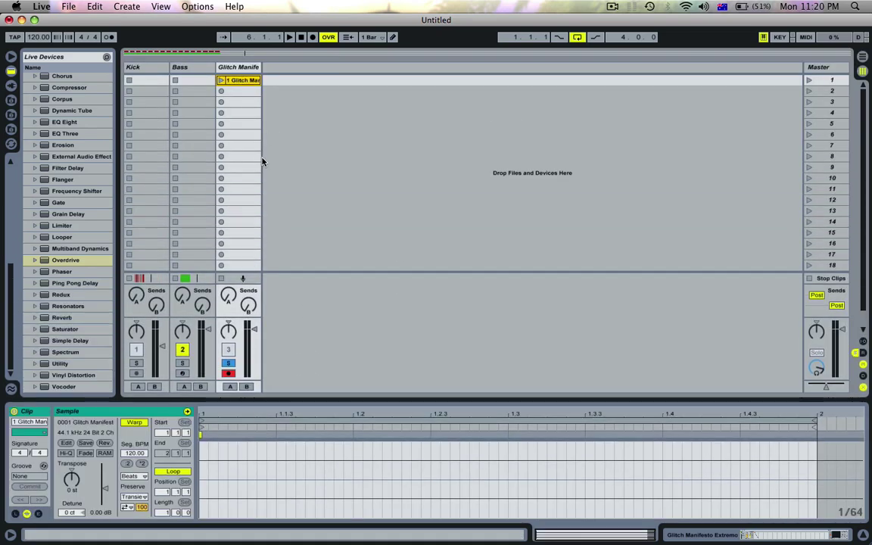
{"action": "key", "text": "super+r"}
{"action": "type", "text": "Dry"}
{"action": "key", "text": "Return"}
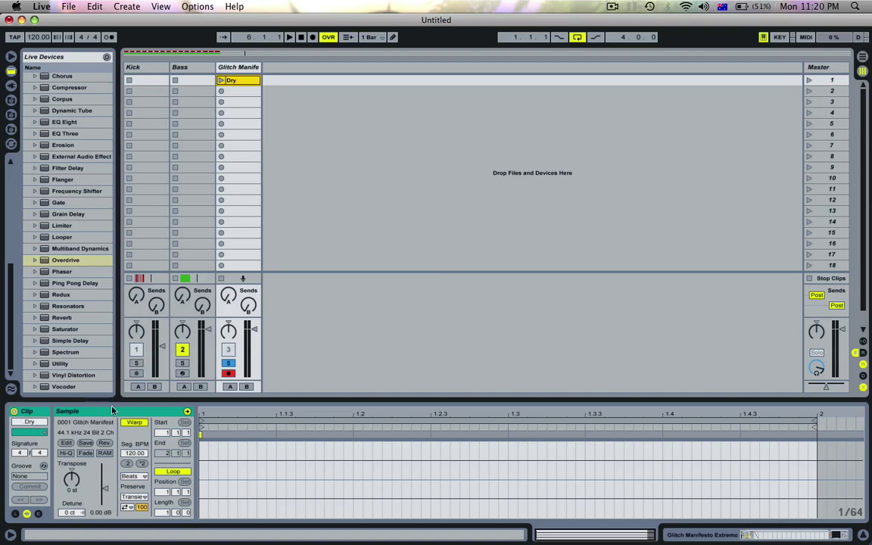
Step: Shape the Dry clip's volume envelope to drop quickly from 100% to 0% at the start of the bar
{"action": "left_click", "coordinate": [38, 514]}
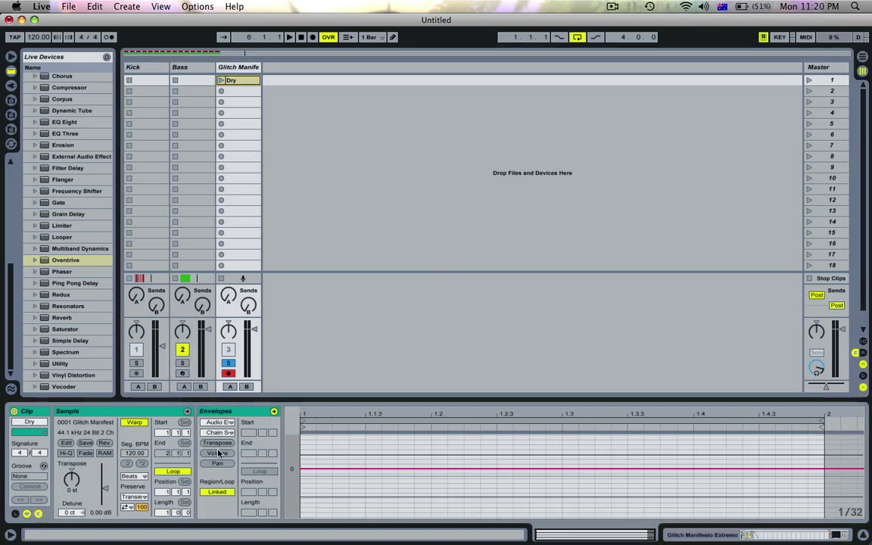
{"action": "left_click", "coordinate": [218, 453]}
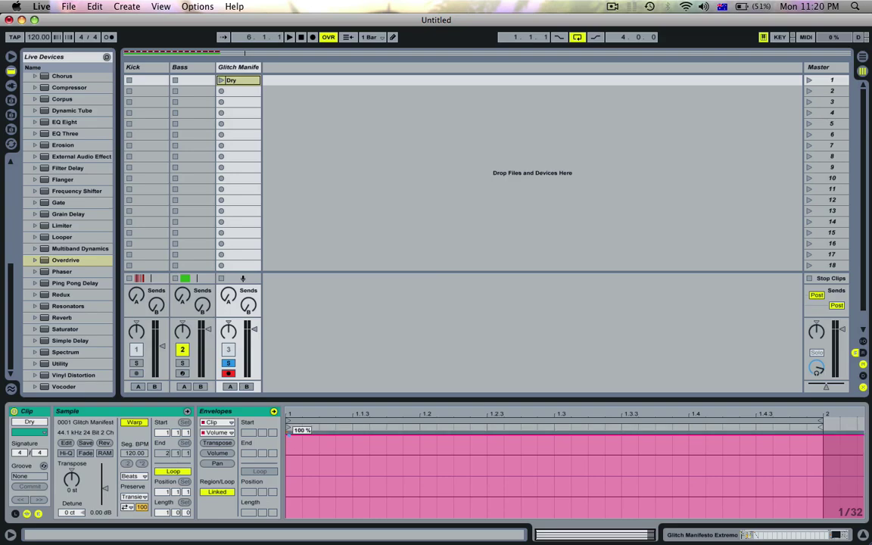
{"action": "left_click_drag", "start_coordinate": [300, 435], "coordinate": [301, 517]}
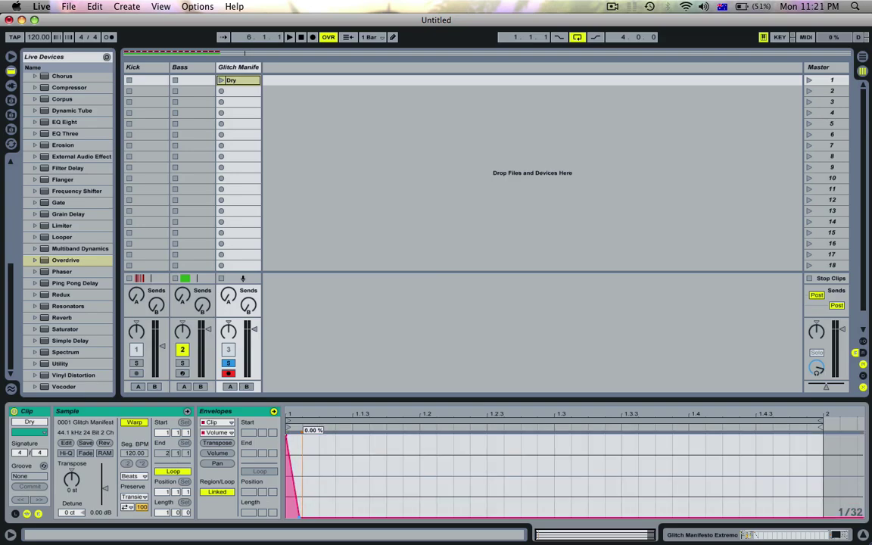
Step: Unsolo and disarm the Glitch Manifesto Extremo track, and check the Bass clip in the arrangement before returning to the session
{"action": "left_click", "coordinate": [226, 366]}
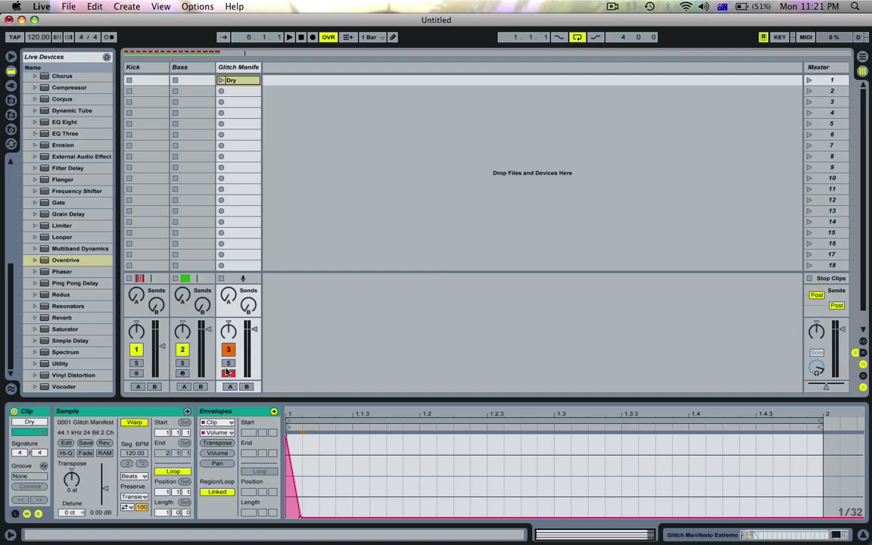
{"action": "key", "text": "Tab"}
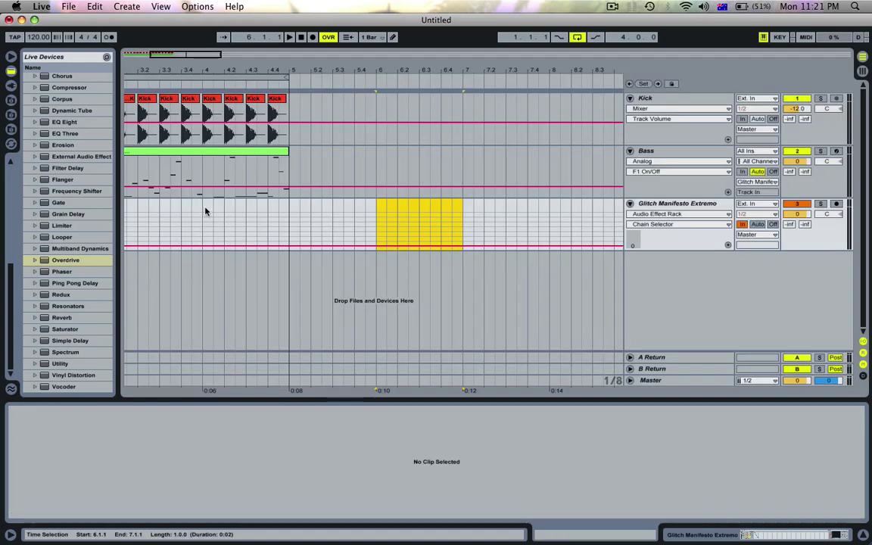
{"action": "left_click", "coordinate": [150, 148]}
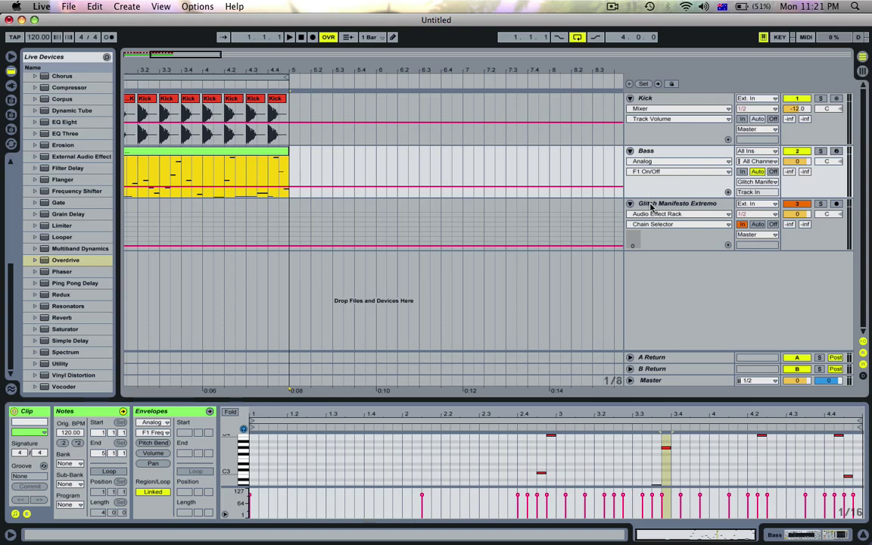
{"action": "key", "text": "Tab"}
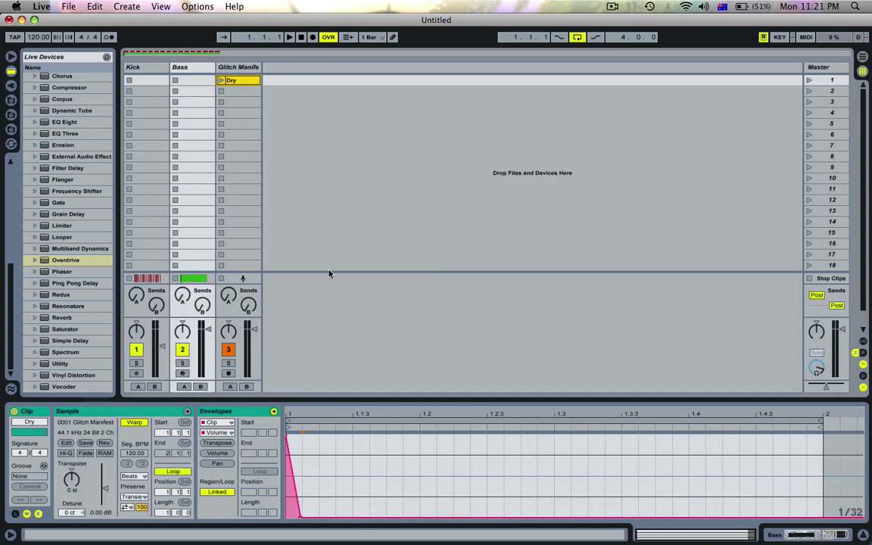
Step: Shorten the Dry clip's loop from a full bar to one sixteenth (0.0.1) and launch the clip
{"action": "left_click_drag", "start_coordinate": [821, 421], "coordinate": [402, 421]}
{"action": "left_click_drag", "start_coordinate": [333, 447], "coordinate": [318, 447]}
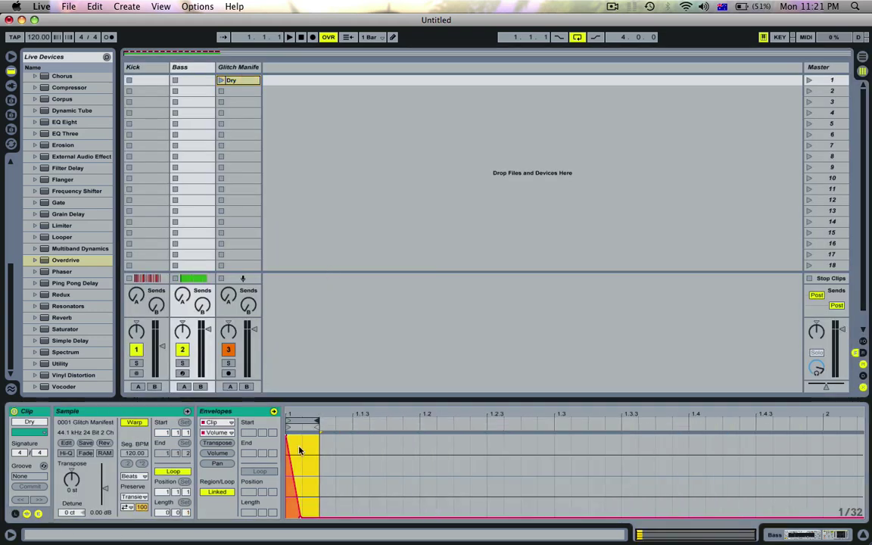
{"action": "left_click", "coordinate": [221, 80]}
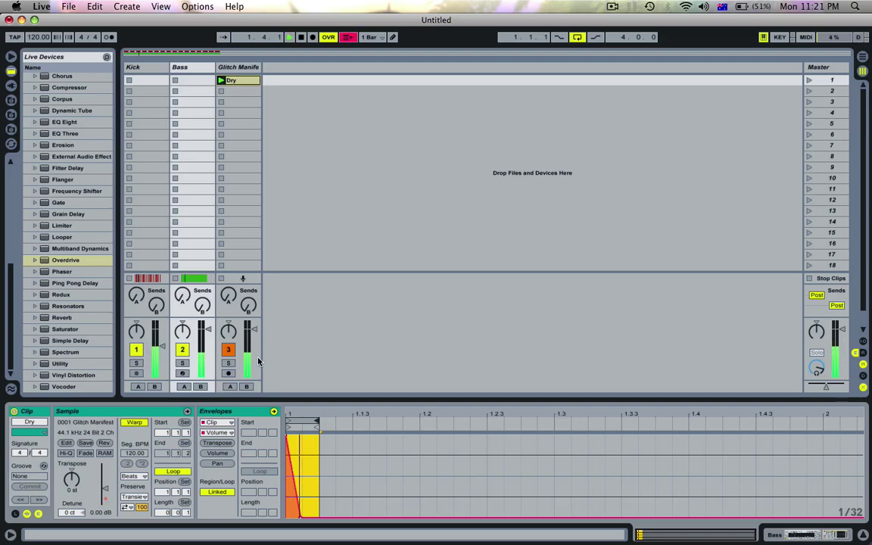
Step: Solo the Glitch Manifesto Extremo track, listen to the short looped Dry clip, and stop playback
{"action": "key", "text": "Tab"}
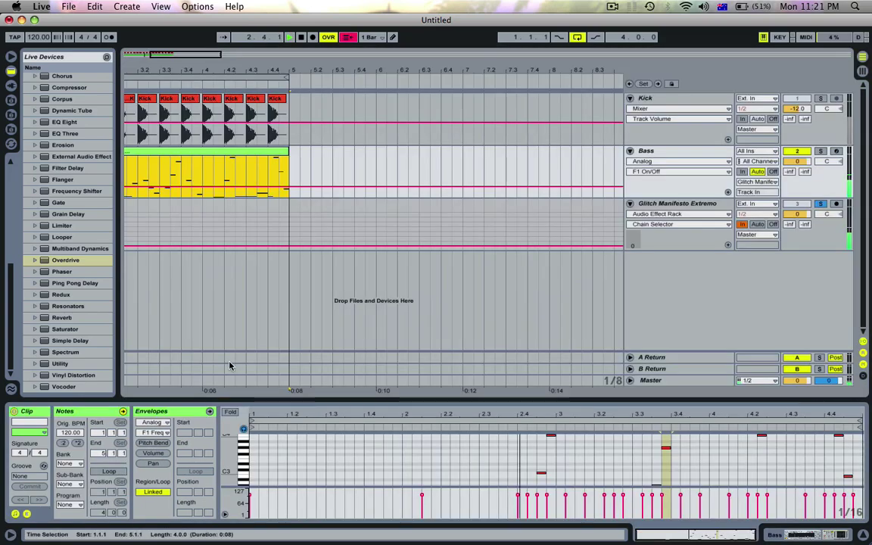
{"action": "key", "text": "Tab"}
{"action": "key", "text": "Tab"}
{"action": "key", "text": "Tab"}
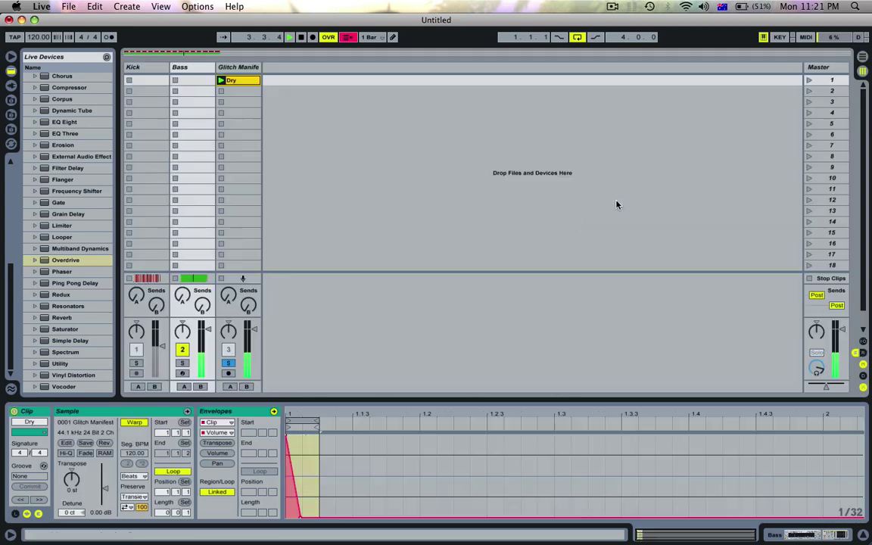
{"action": "left_click", "coordinate": [302, 517]}
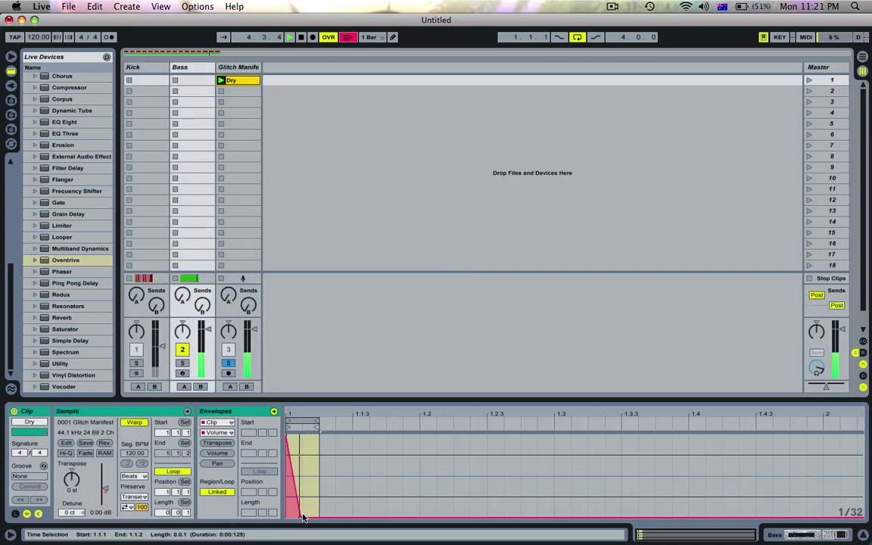
{"action": "key", "text": "space"}
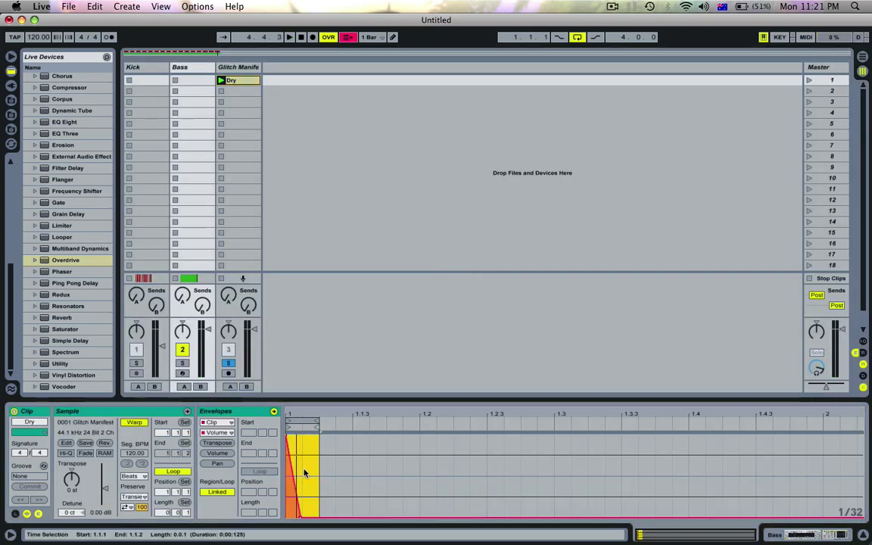
Step: Stretch the Dry clip's volume envelope during playback so its fade reaches 0% close to the end of the short loop
{"action": "key", "text": "Tab"}
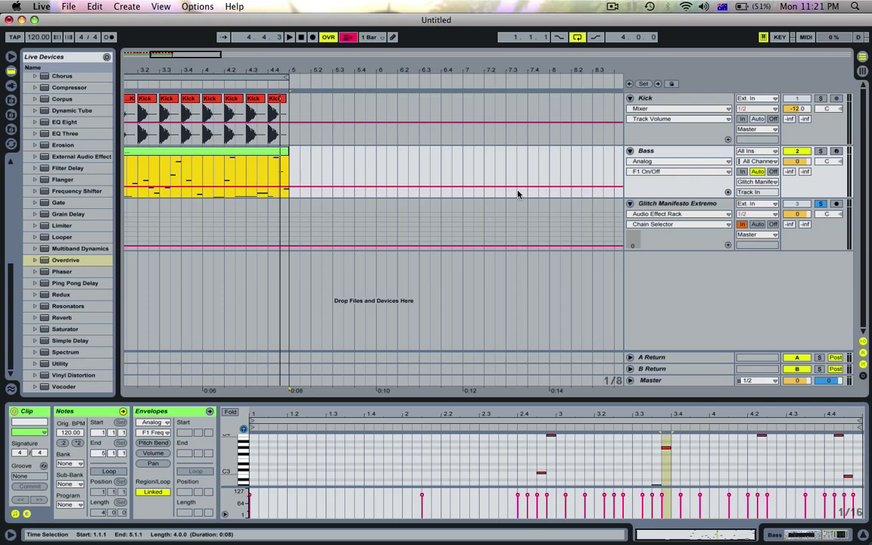
{"action": "left_click", "coordinate": [682, 206]}
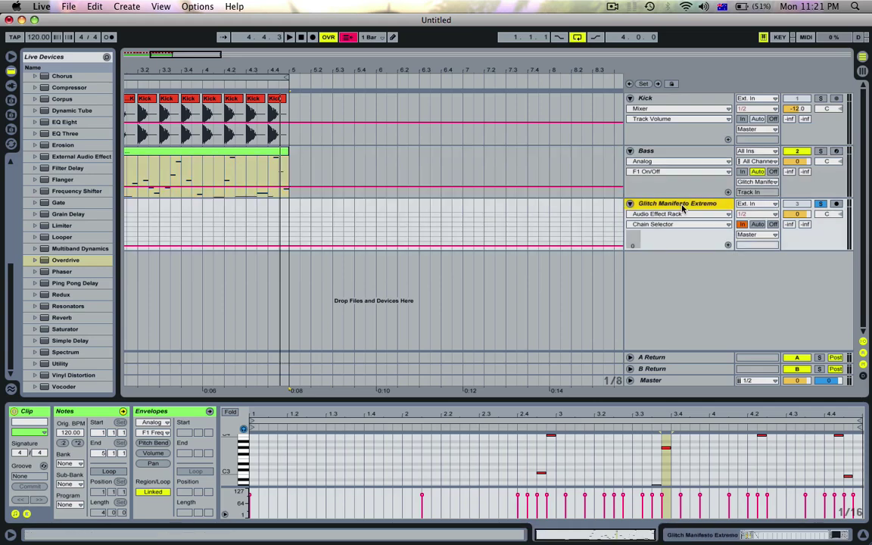
{"action": "key", "text": "Tab"}
{"action": "left_click", "coordinate": [224, 463]}
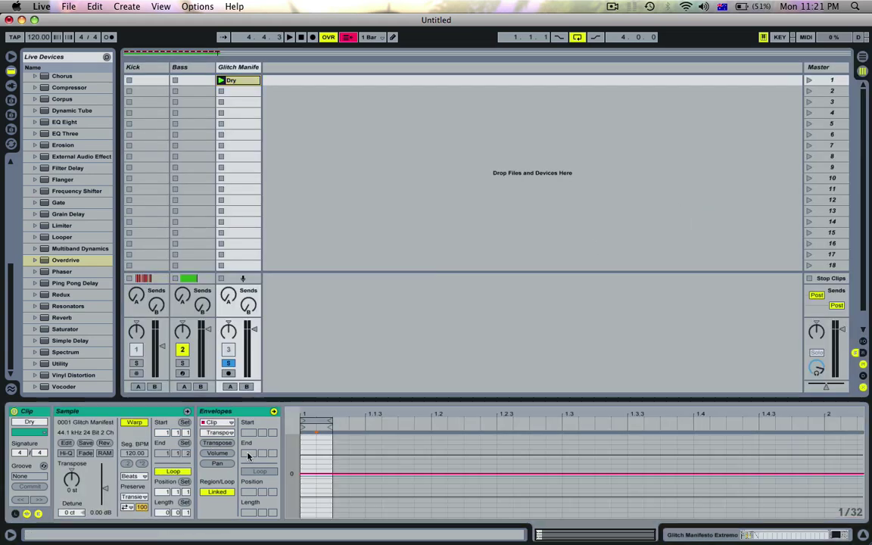
{"action": "left_click", "coordinate": [218, 452]}
{"action": "key", "text": "space"}
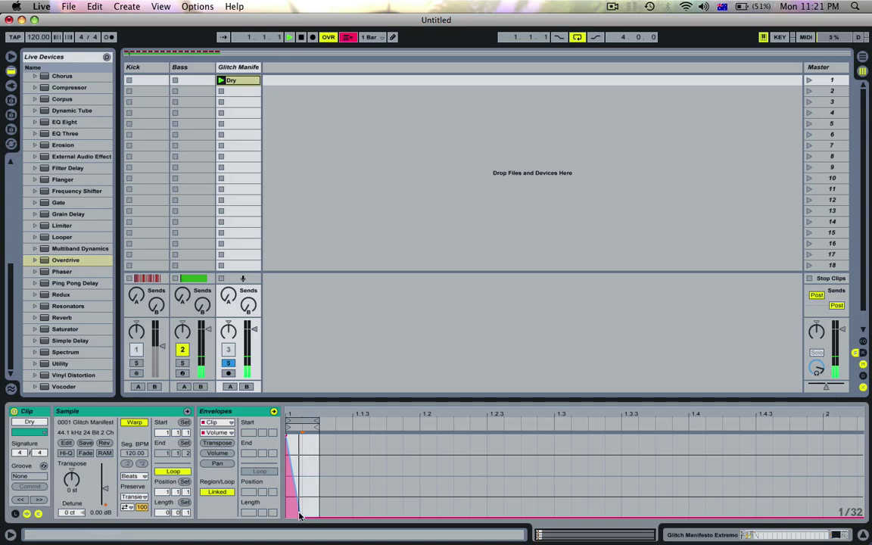
{"action": "left_click_drag", "start_coordinate": [291, 517], "coordinate": [316, 517]}
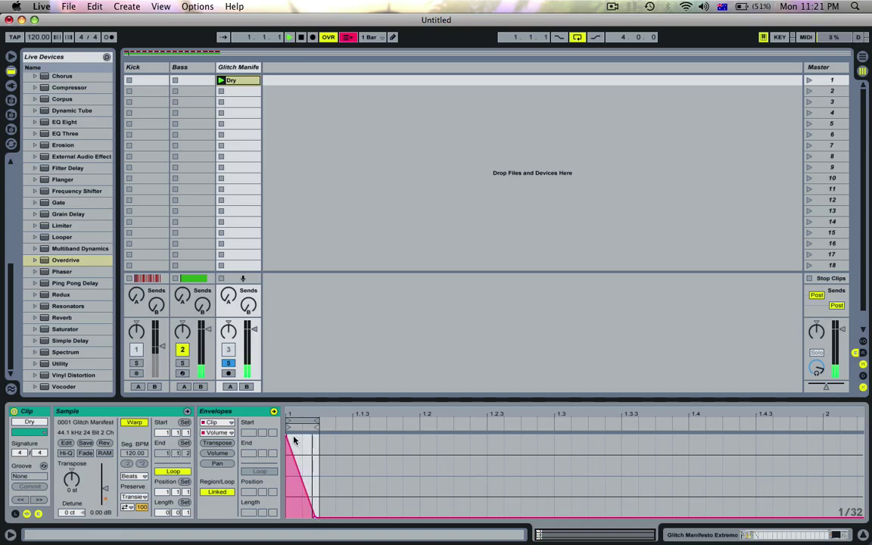
Step: Unsolo the Glitch Manifesto Extremo track so all tracks are active, and return to the session
{"action": "key", "text": "Tab"}
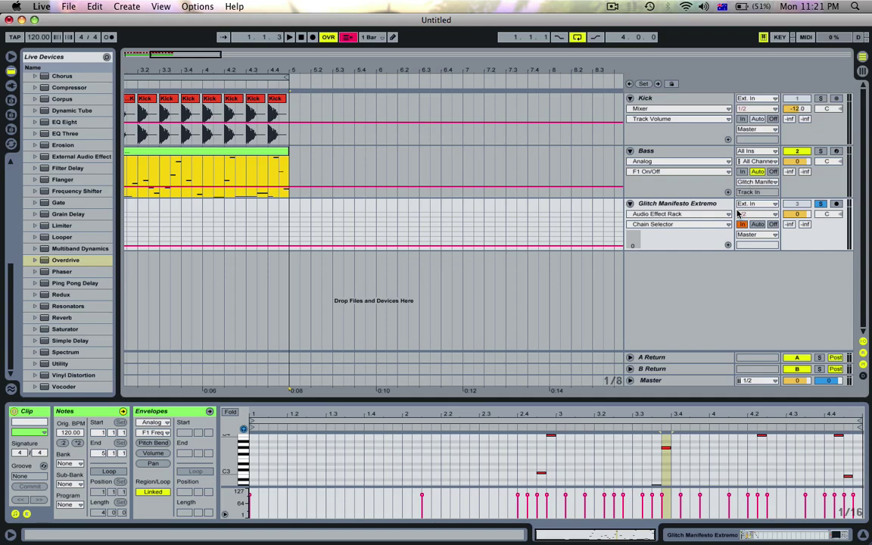
{"action": "left_click", "coordinate": [688, 204]}
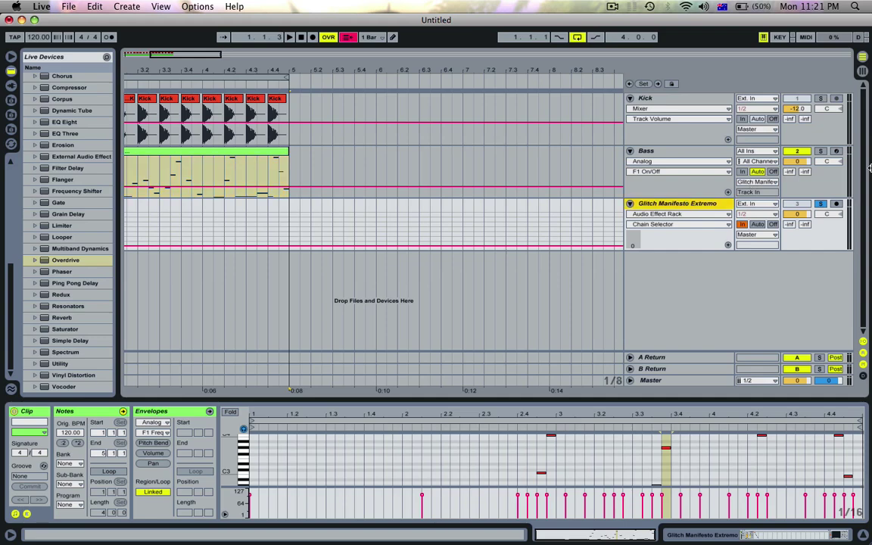
{"action": "key", "text": "Tab"}
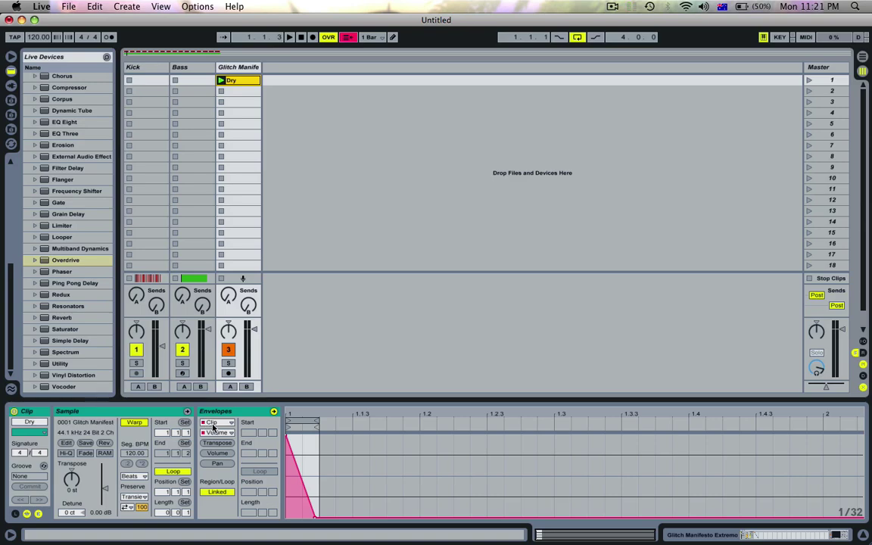
Step: Show the Mixer's Track Volume envelope for the Dry clip
{"action": "left_click", "coordinate": [217, 421]}
{"action": "left_click", "coordinate": [219, 263]}
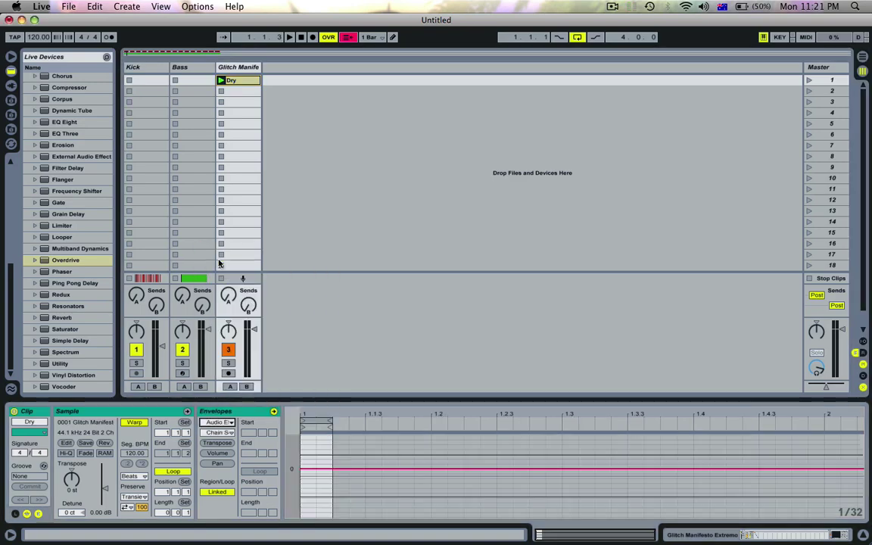
{"action": "left_click", "coordinate": [216, 433]}
{"action": "left_click", "coordinate": [215, 424]}
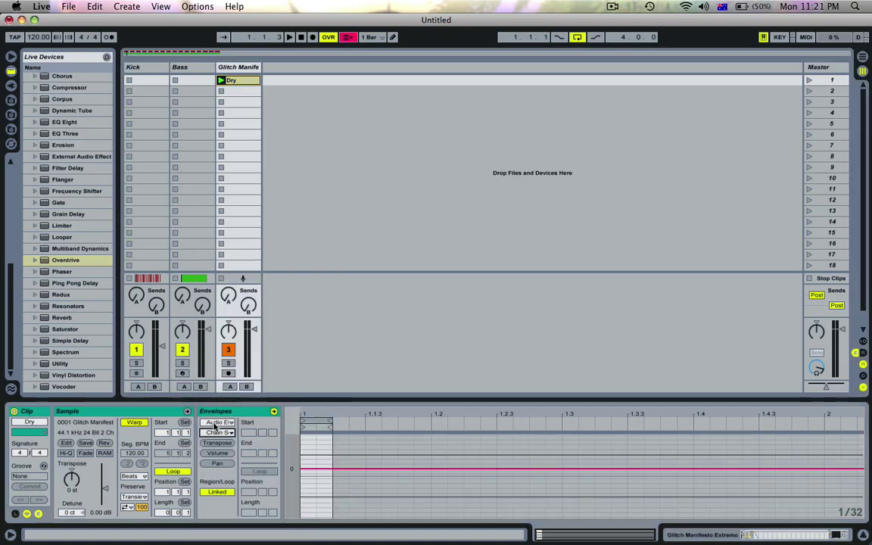
{"action": "left_click", "coordinate": [215, 424]}
{"action": "left_click", "coordinate": [213, 402]}
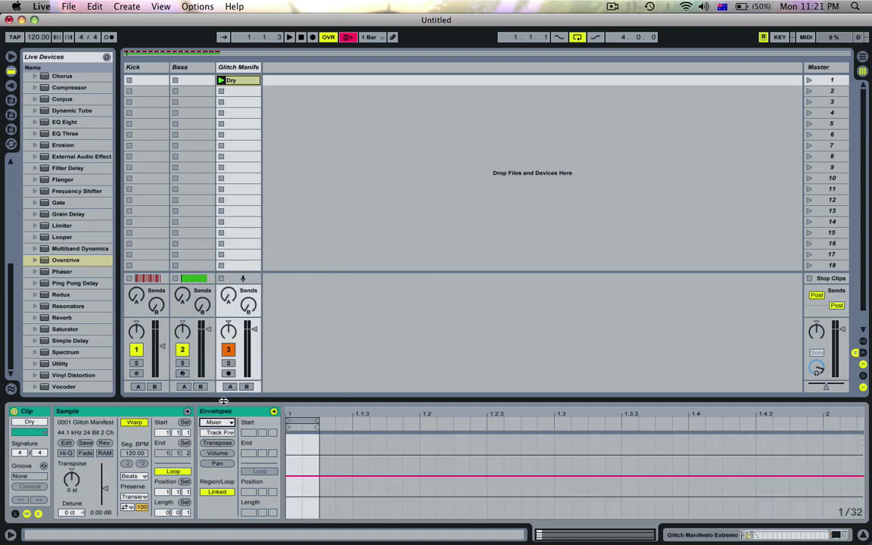
{"action": "left_click", "coordinate": [218, 432]}
{"action": "left_click", "coordinate": [219, 451]}
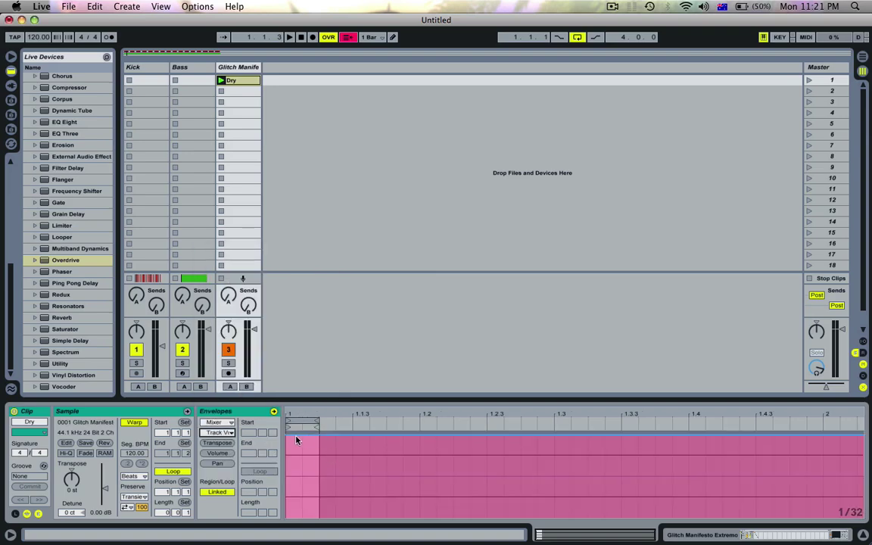
Step: Shape the Track Volume envelope to fall to 0% at the loop's end, with a middle breakpoint at 87.6%, while auditioning it
{"action": "left_click_drag", "start_coordinate": [294, 434], "coordinate": [317, 518]}
{"action": "key", "text": "space"}
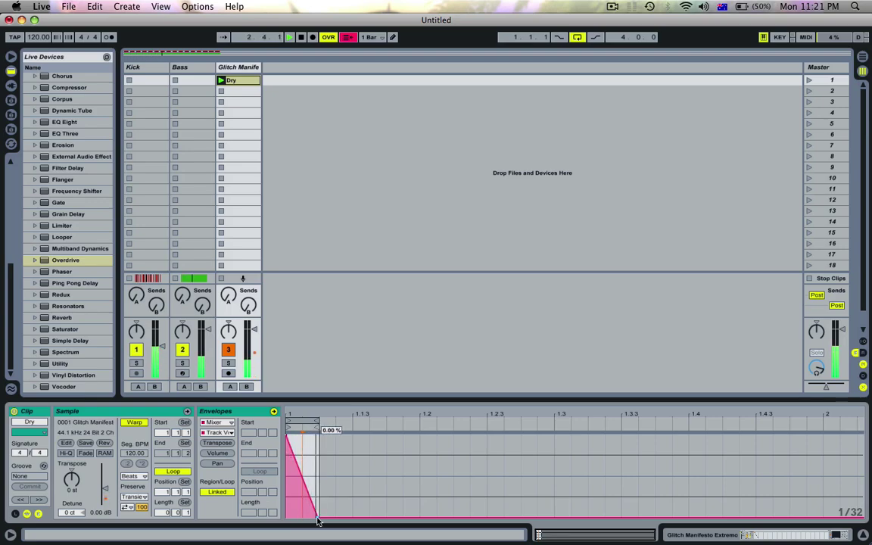
{"action": "key", "text": "space"}
{"action": "left_click", "coordinate": [301, 475]}
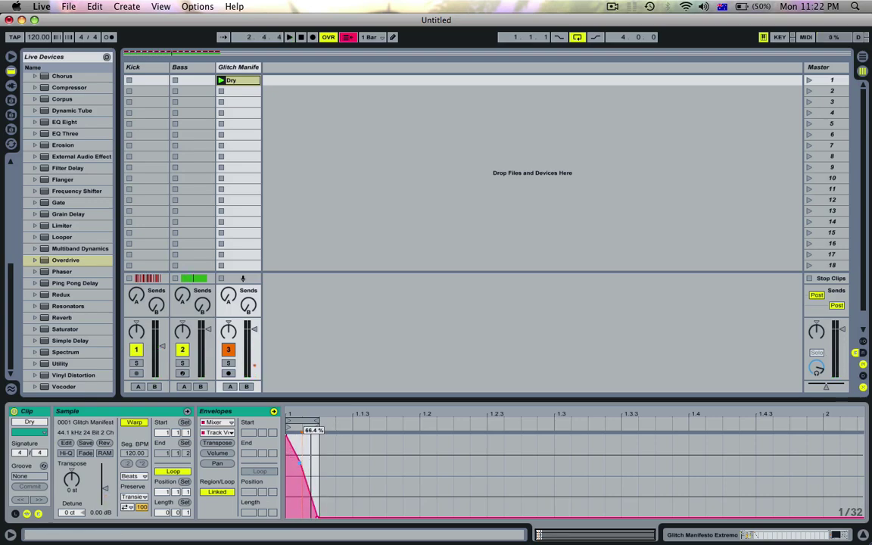
{"action": "key", "text": "space"}
{"action": "left_click_drag", "start_coordinate": [301, 453], "coordinate": [300, 447]}
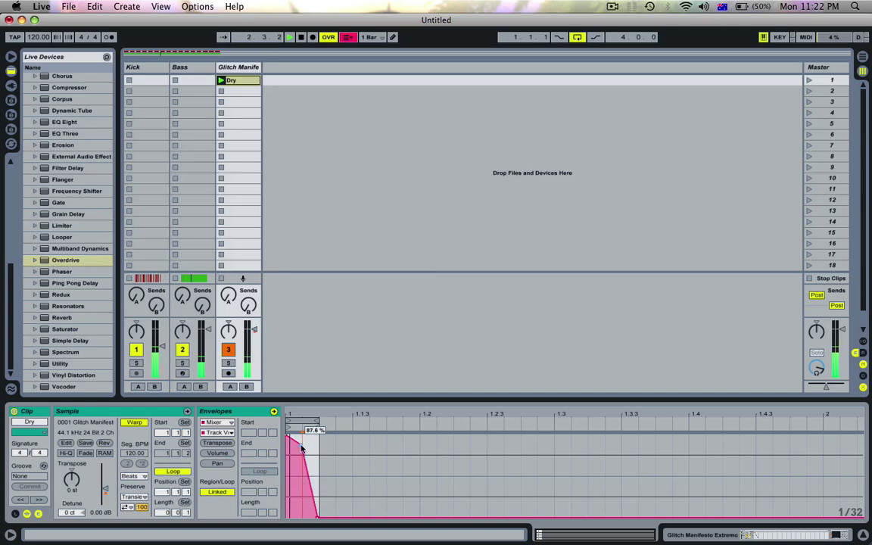
Step: Duplicate the Dry clip seven times to fill the first eight slots of the Glitch Manifesto Extremo track
{"action": "left_click", "coordinate": [233, 81]}
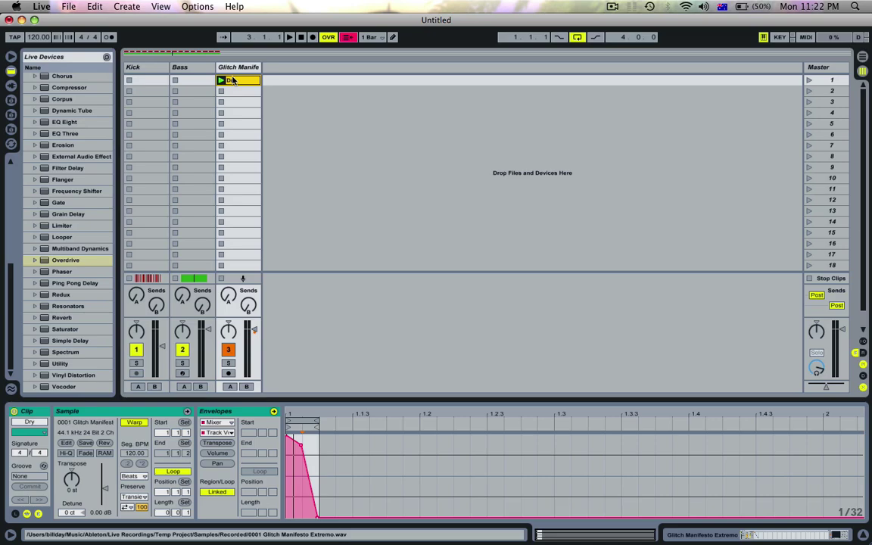
{"action": "key", "text": "super+d"}
{"action": "key", "text": "super+d"}
{"action": "key", "text": "super+d"}
{"action": "key", "text": "super+d"}
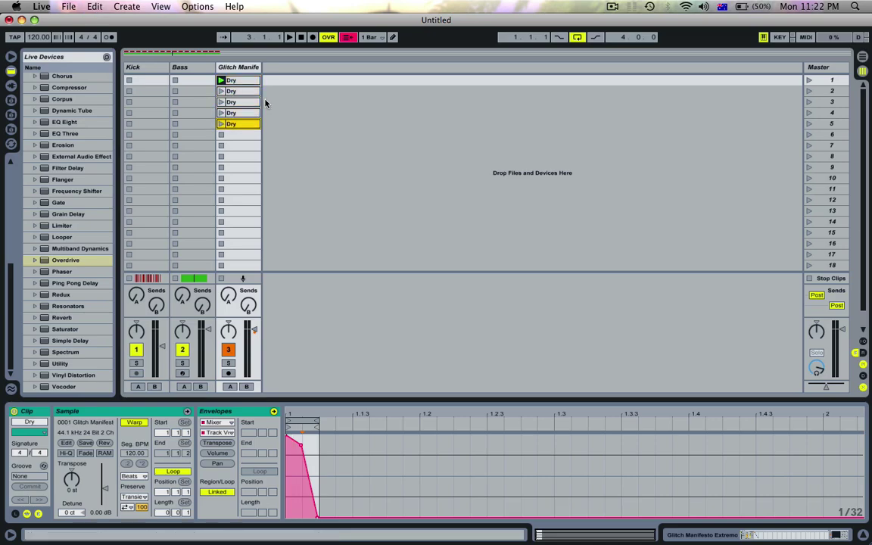
{"action": "key", "text": "super+d"}
{"action": "key", "text": "super+d"}
{"action": "key", "text": "super+d"}
Step: Rename the second clip as Redux and display the Audio Effect Rack's chain list as a naming reference
{"action": "left_click", "coordinate": [241, 91]}
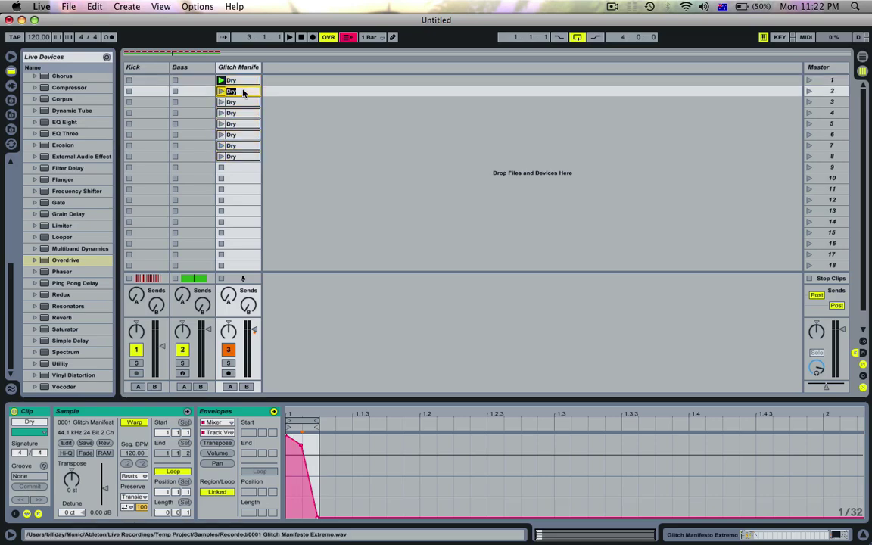
{"action": "type", "text": "Redu"}
{"action": "key", "text": "Return"}
{"action": "key", "text": "Tab"}
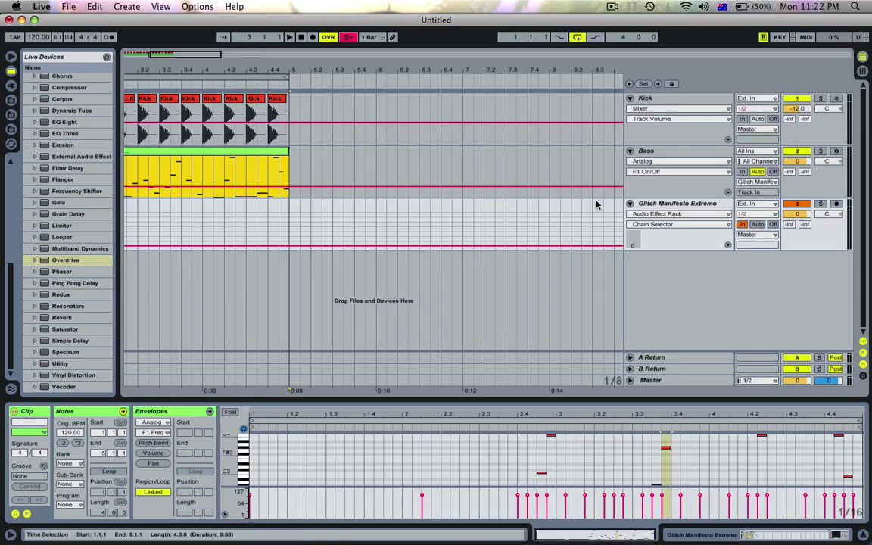
{"action": "left_click", "coordinate": [656, 203]}
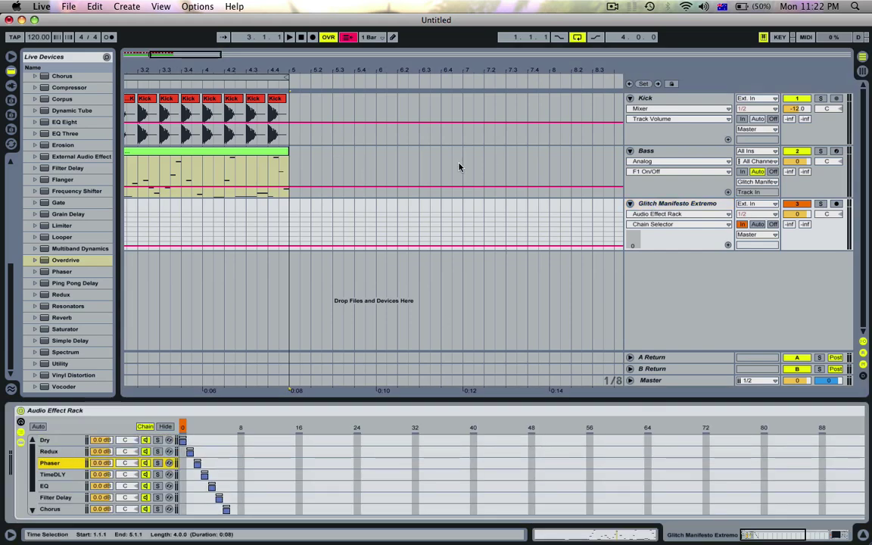
{"action": "key", "text": "Tab"}
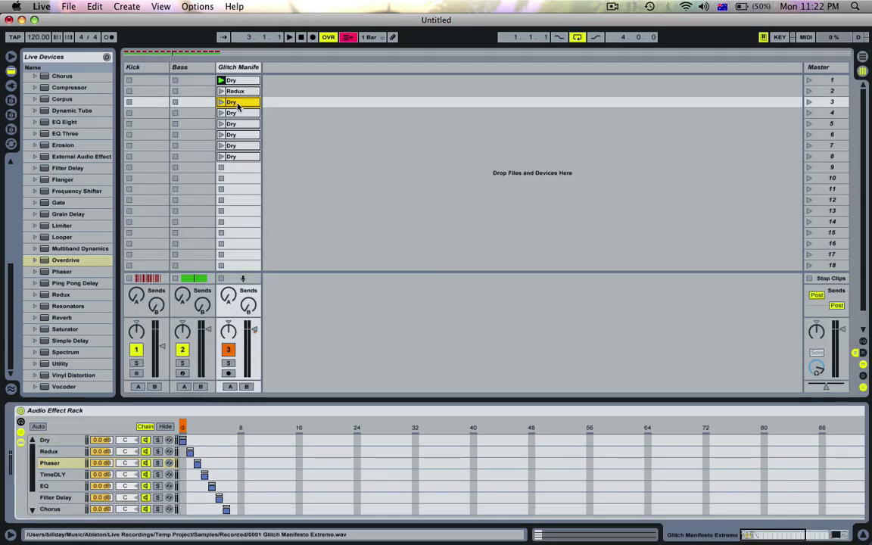
Step: Rename the third clip as Phaser and the fourth clip as TimeDLY
{"action": "key", "text": "super+r"}
{"action": "type", "text": "Phase"}
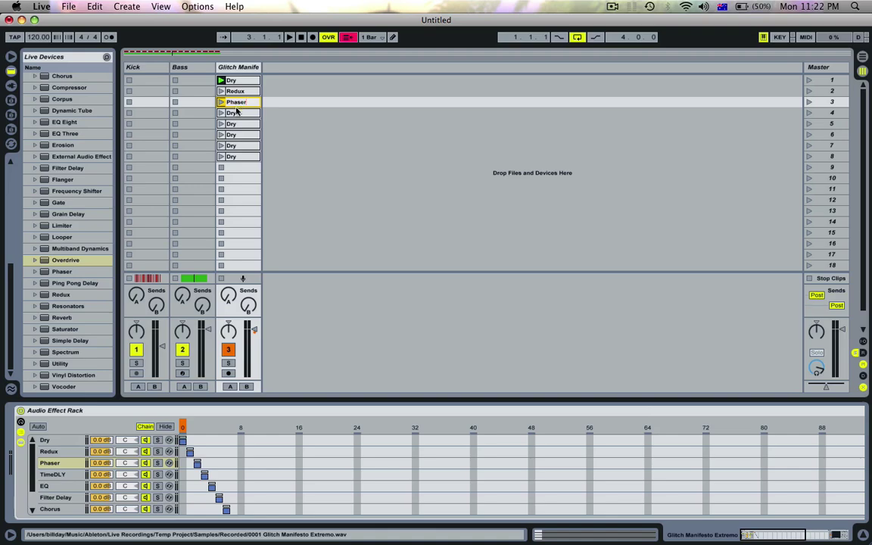
{"action": "left_click", "coordinate": [236, 112]}
{"action": "key", "text": "super+r"}
{"action": "type", "text": "Tim"}
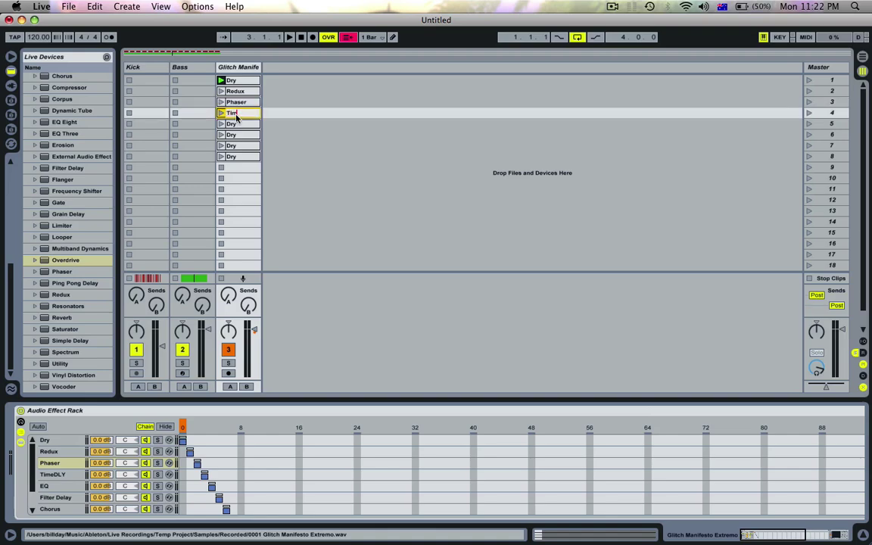
{"action": "type", "text": "eDLY"}
{"action": "key", "text": "Return"}
Step: Rename the fifth clip as EQ and the sixth clip as Filt DLY
{"action": "left_click", "coordinate": [235, 125]}
{"action": "key", "text": "super+r"}
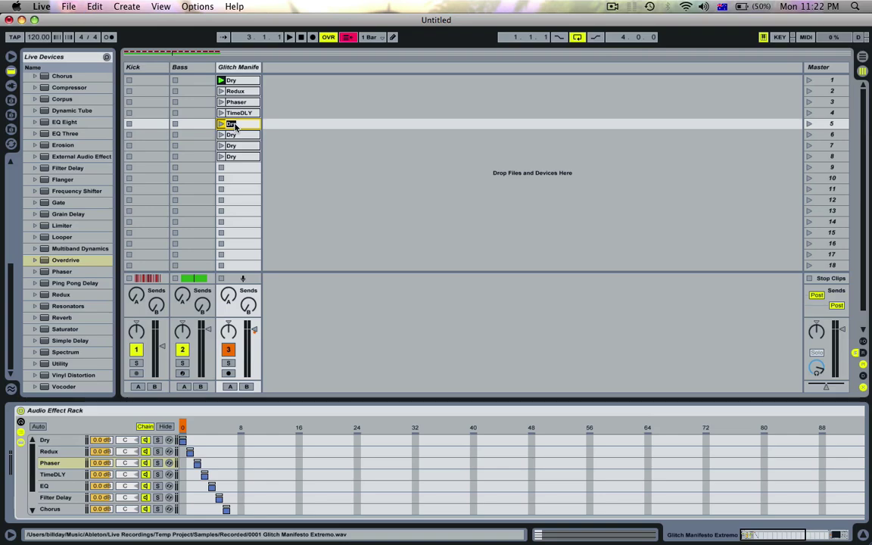
{"action": "type", "text": "EQ"}
{"action": "key", "text": "Return"}
{"action": "left_click", "coordinate": [243, 135]}
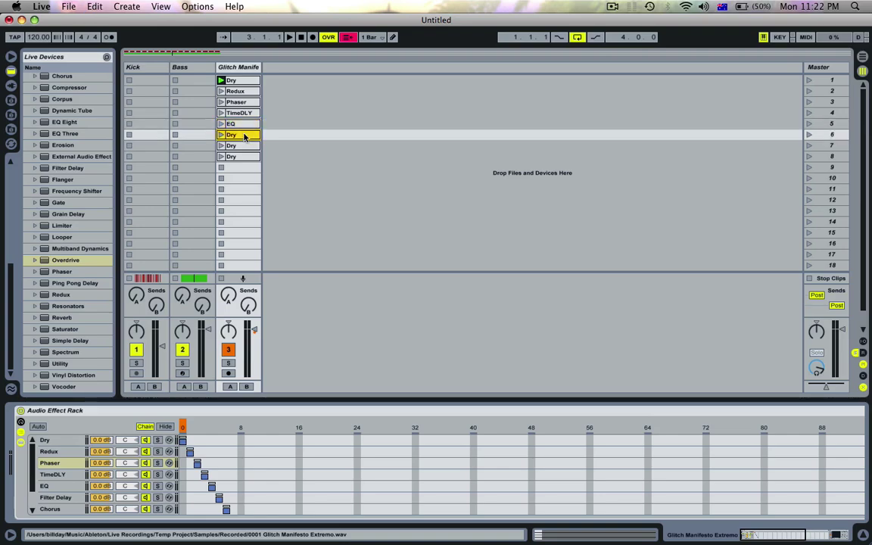
{"action": "key", "text": "super+r"}
{"action": "type", "text": "Filt DLY"}
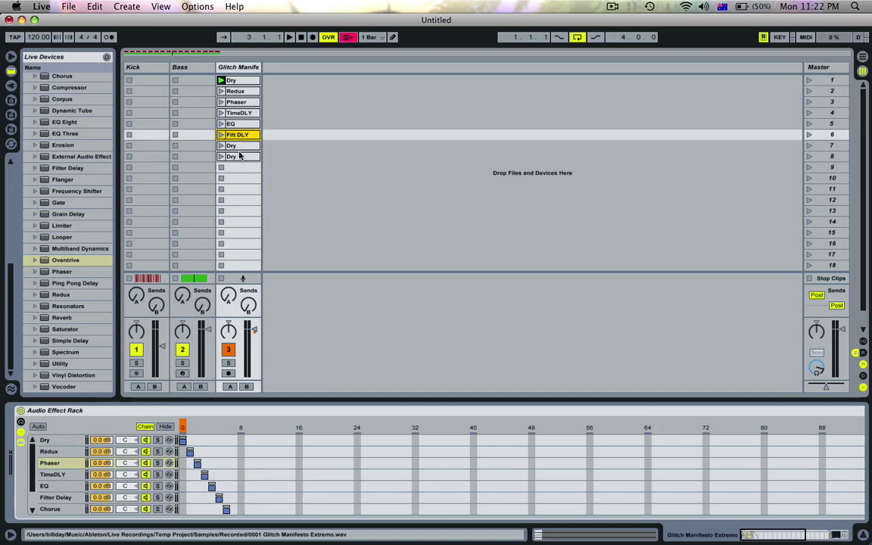
{"action": "key", "text": "Return"}
Step: Rename the seventh clip as Chorus
{"action": "left_click", "coordinate": [239, 147]}
{"action": "key", "text": "super+r"}
{"action": "type", "text": "C"}
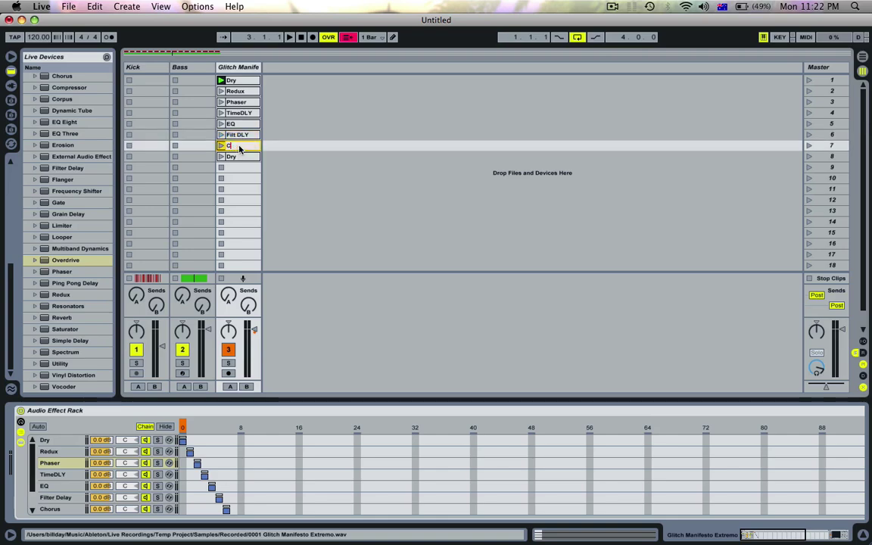
{"action": "type", "text": "horus"}
{"action": "key", "text": "Return"}
Step: Check the name of the rack's last chain and rename the eighth clip as Overdrive
{"action": "left_click", "coordinate": [239, 157]}
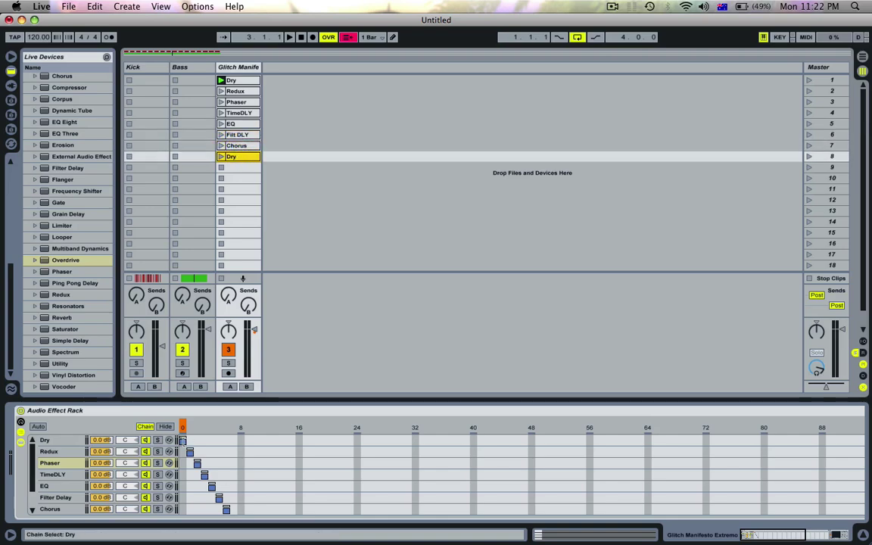
{"action": "scroll", "coordinate": [174, 473], "scroll_direction": "down", "scroll_amount": 2}
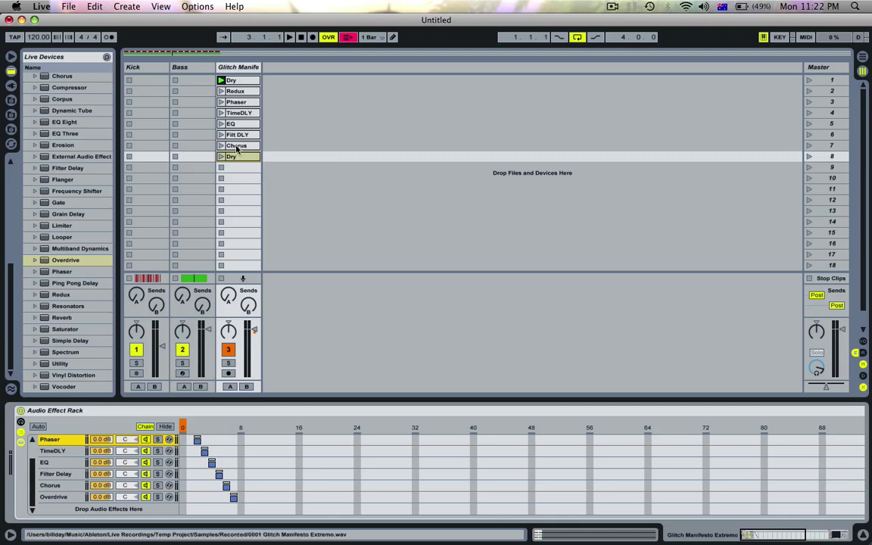
{"action": "key", "text": "super+r"}
{"action": "type", "text": "Ov"}
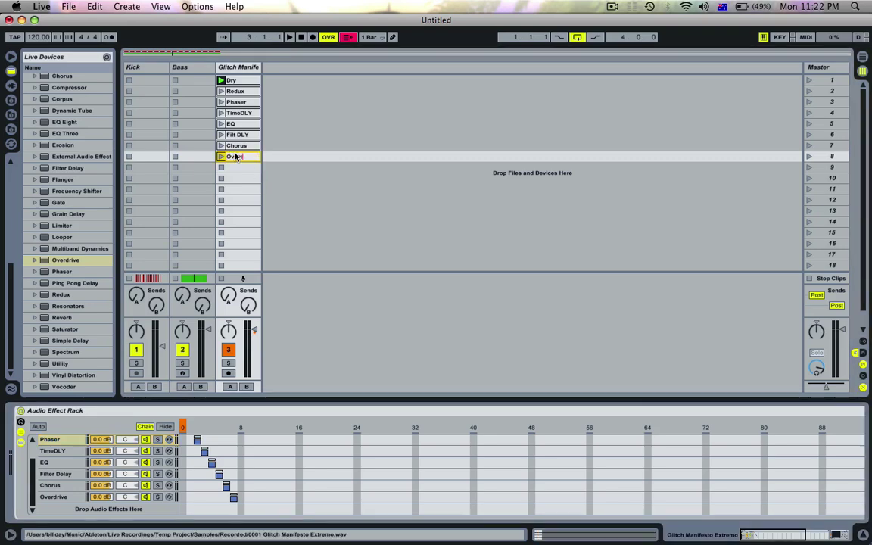
{"action": "type", "text": "erdrive"}
Step: Show the Audio Effect Rack's Chain Selector envelope in the Redux clip and raise it to +1 across the clip
{"action": "left_click", "coordinate": [237, 91]}
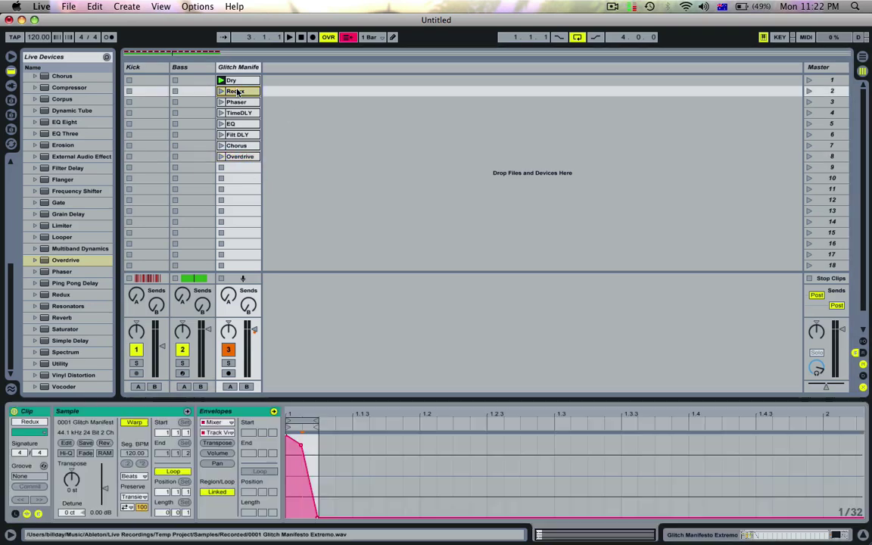
{"action": "left_click", "coordinate": [216, 422]}
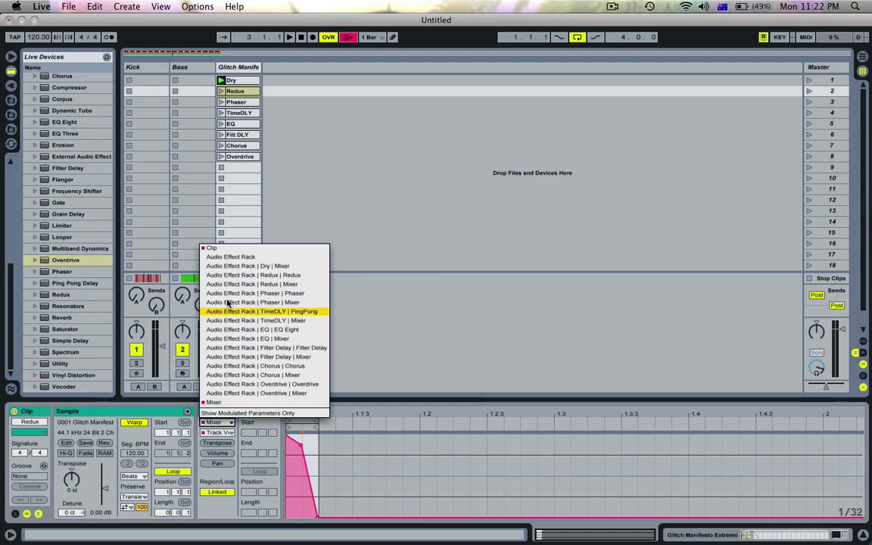
{"action": "left_click", "coordinate": [215, 258]}
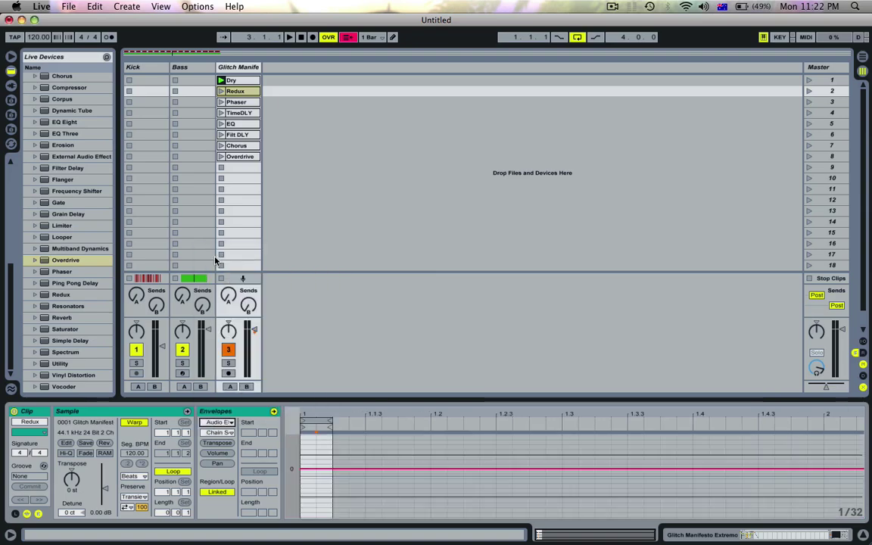
{"action": "left_click", "coordinate": [309, 470]}
{"action": "left_click_drag", "start_coordinate": [306, 470], "coordinate": [306, 465]}
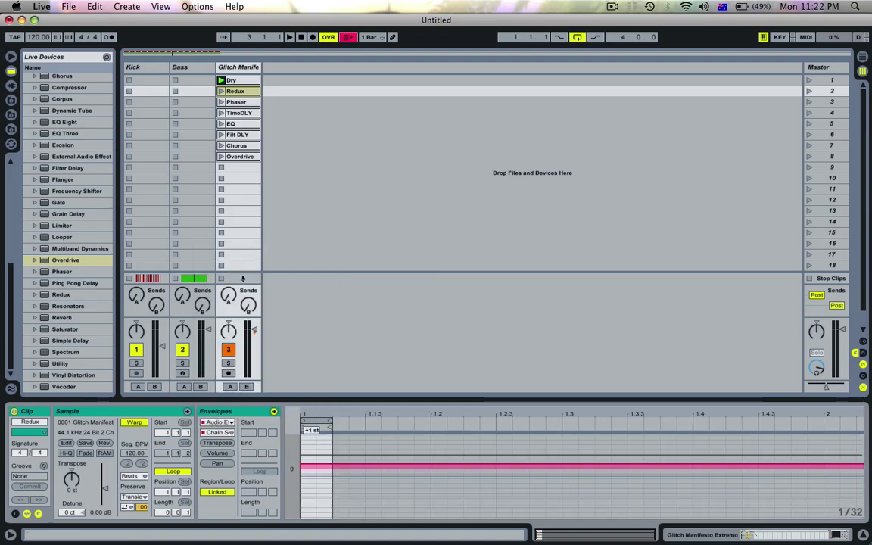
Step: Check the rack's chain zones, and set the Chain Selector envelope to 2 in the Phaser clip and 3 in the TimeDLY clip
{"action": "left_click", "coordinate": [234, 68]}
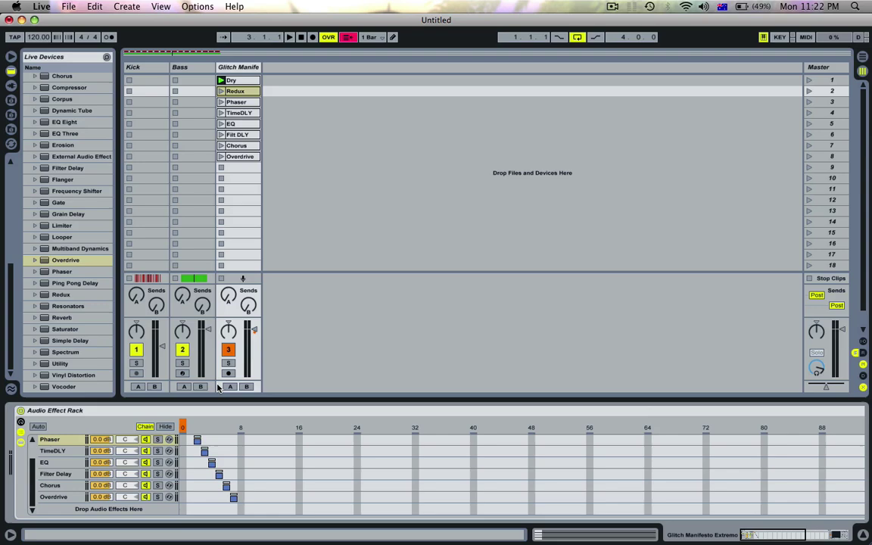
{"action": "left_click", "coordinate": [190, 451]}
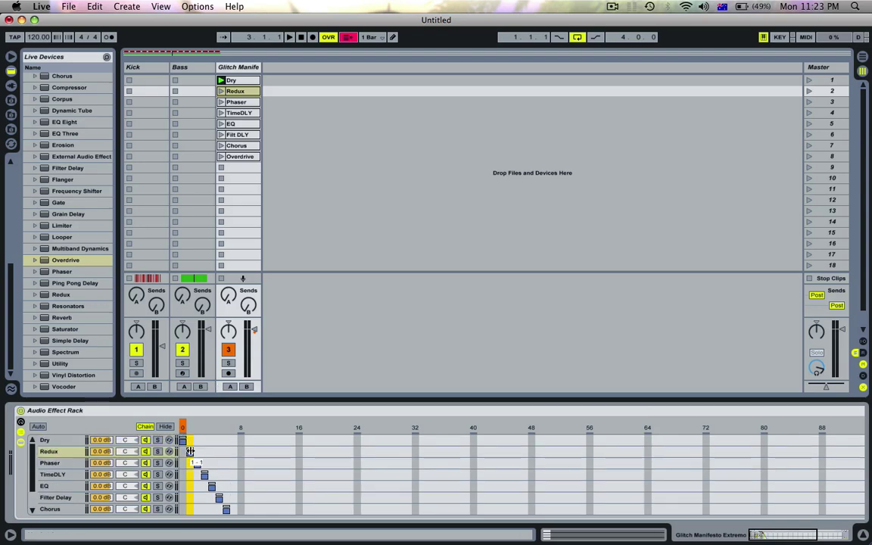
{"action": "left_click", "coordinate": [64, 464]}
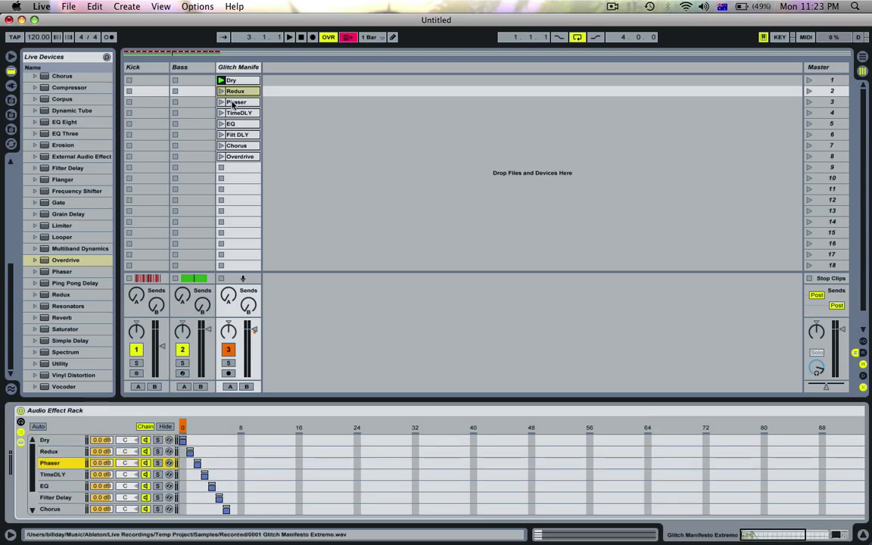
{"action": "double_click", "coordinate": [232, 102]}
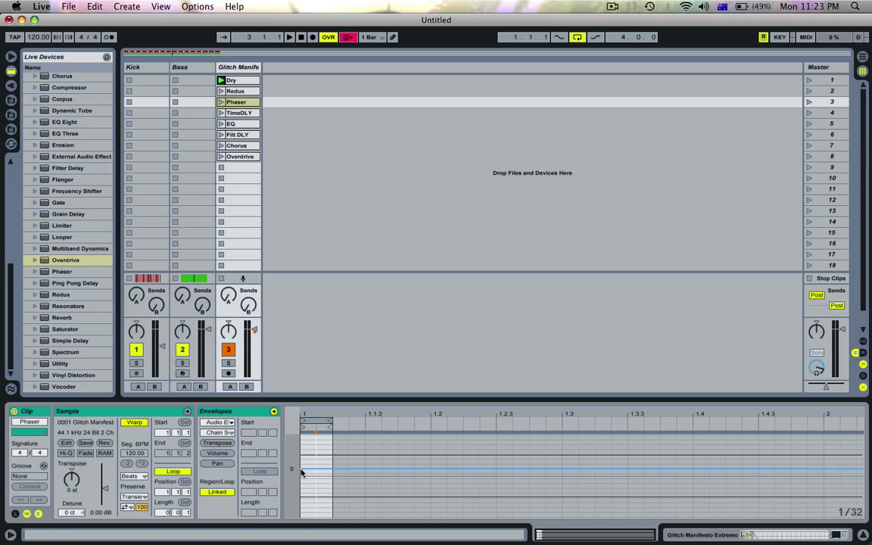
{"action": "left_click_drag", "start_coordinate": [302, 468], "coordinate": [302, 459]}
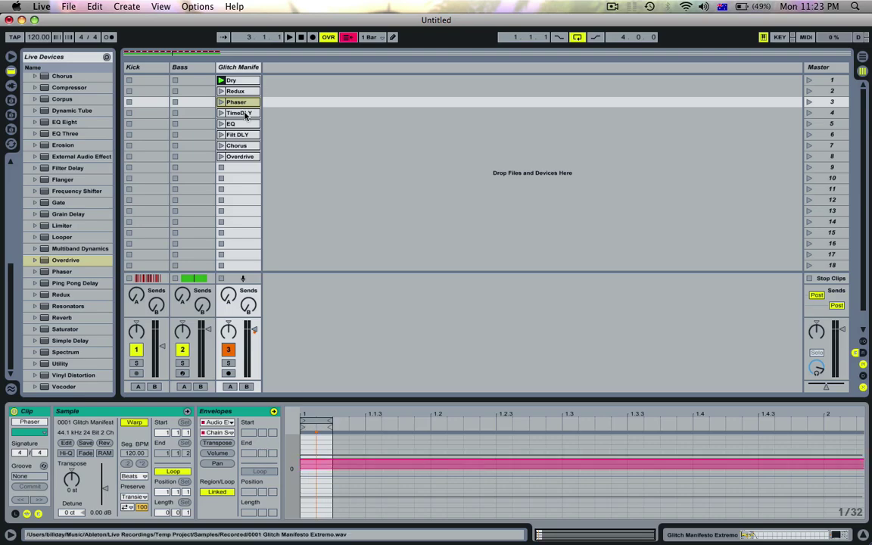
{"action": "left_click", "coordinate": [240, 113]}
{"action": "left_click_drag", "start_coordinate": [303, 468], "coordinate": [304, 454]}
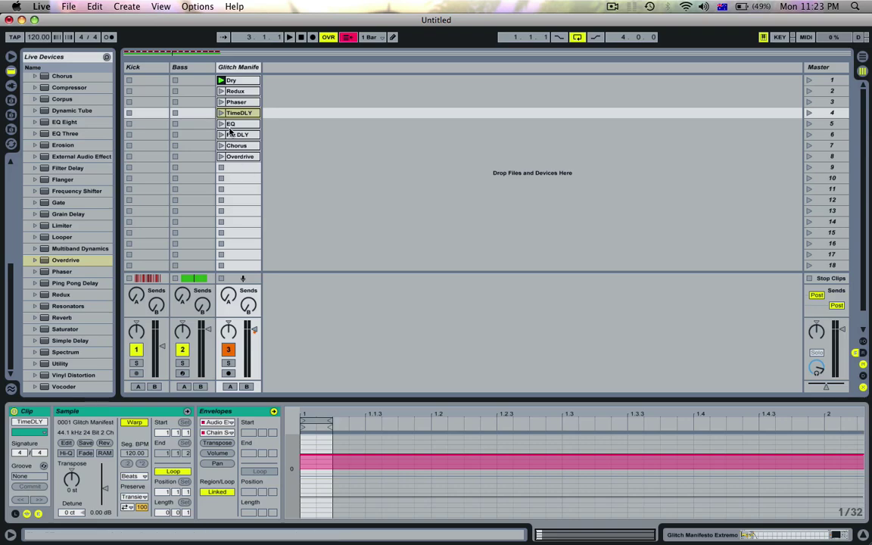
Step: Raise the Chain Selector envelope to 4 in the EQ clip and to 5 in the Filt DLY clip
{"action": "left_click", "coordinate": [231, 123]}
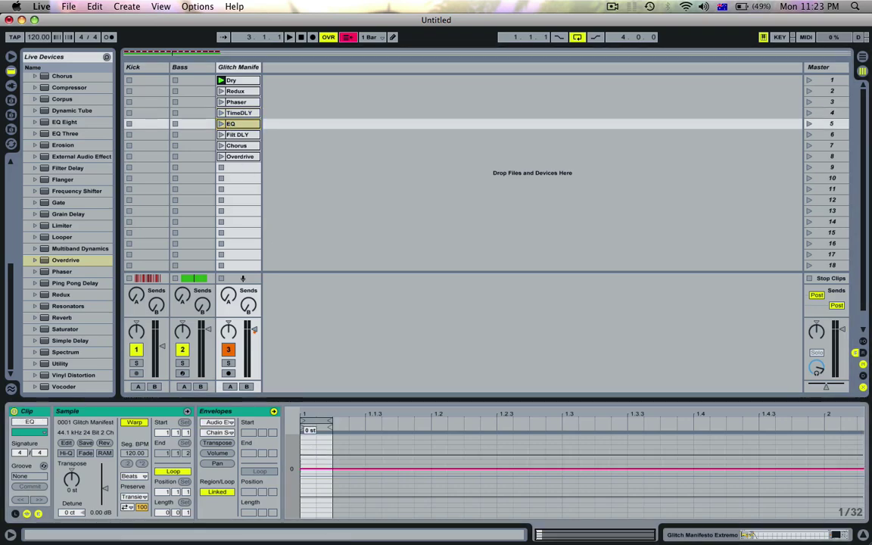
{"action": "left_click", "coordinate": [236, 134]}
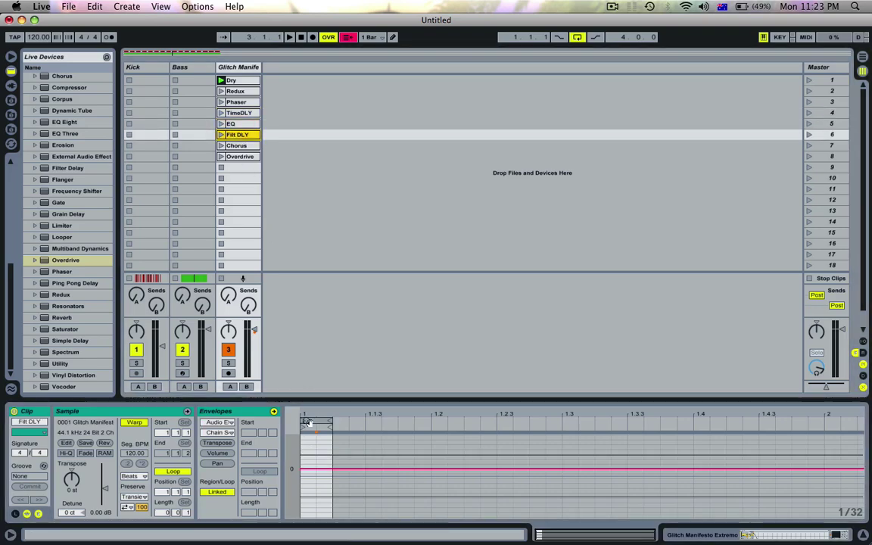
{"action": "left_click_drag", "start_coordinate": [307, 469], "coordinate": [308, 445]}
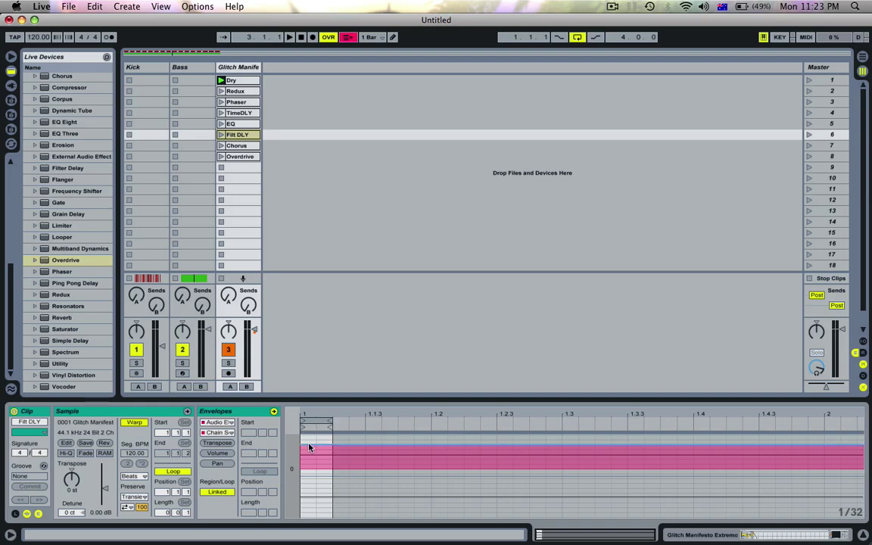
Step: Raise the Chain Selector envelope to 6 in the Chorus clip and to 7 in the Overdrive clip
{"action": "left_click", "coordinate": [237, 149]}
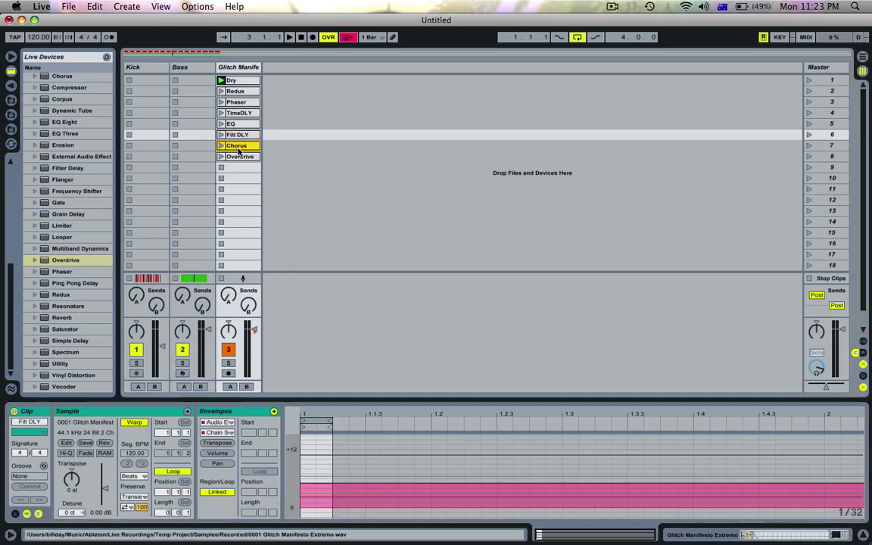
{"action": "left_click_drag", "start_coordinate": [315, 508], "coordinate": [311, 478]}
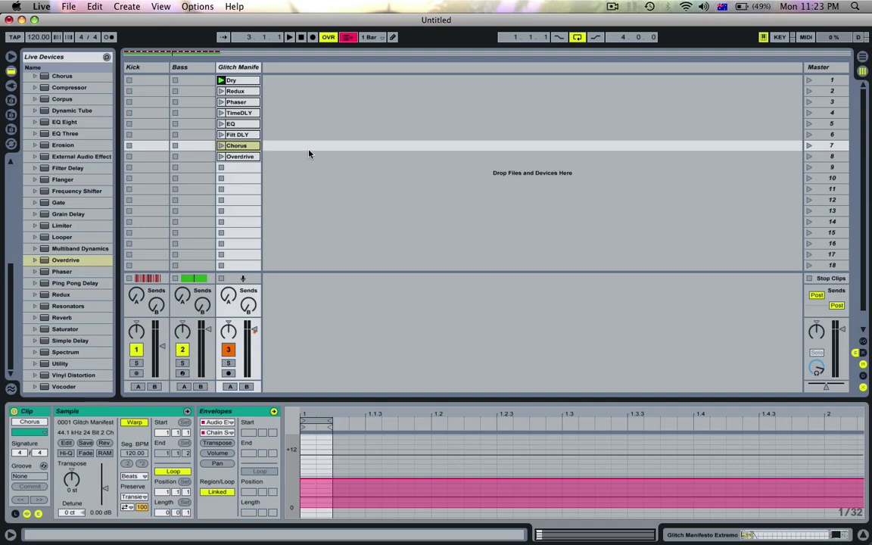
{"action": "left_click", "coordinate": [241, 157]}
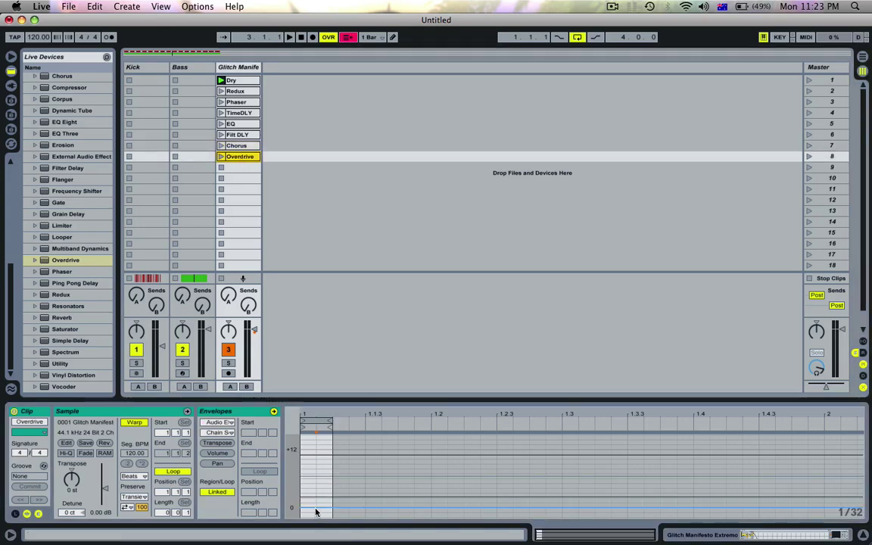
{"action": "left_click_drag", "start_coordinate": [316, 513], "coordinate": [315, 474]}
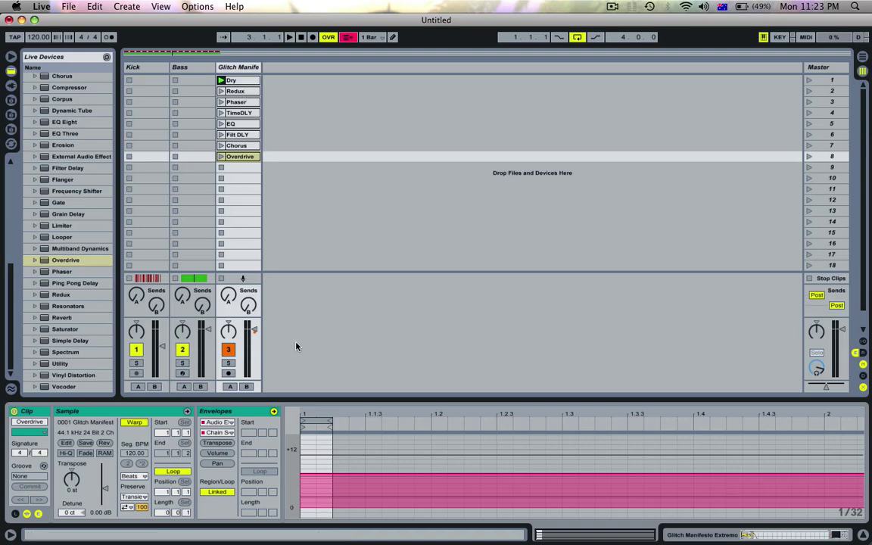
Step: Examine the Glitch Manifesto Extremo track's rack in the Arrangement view, including its full chain zone range and chain selector
{"action": "key", "text": "Tab"}
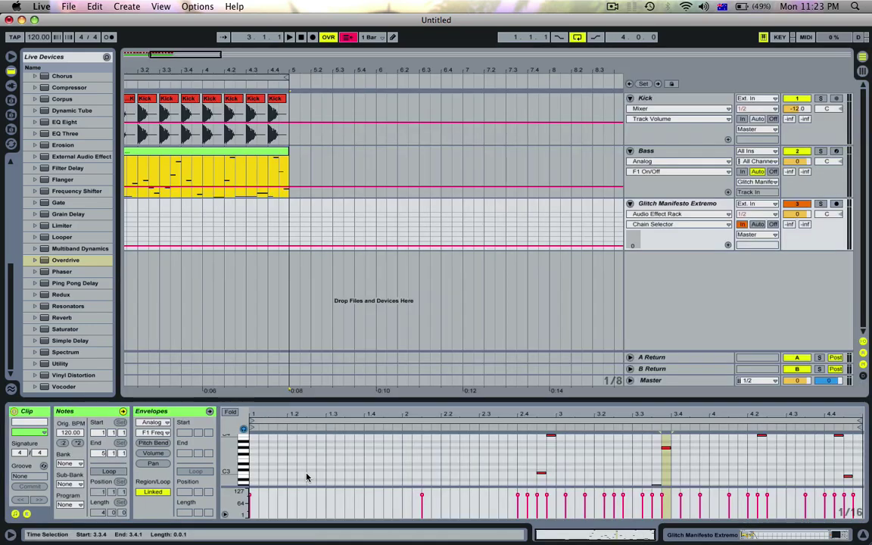
{"action": "double_click", "coordinate": [675, 204]}
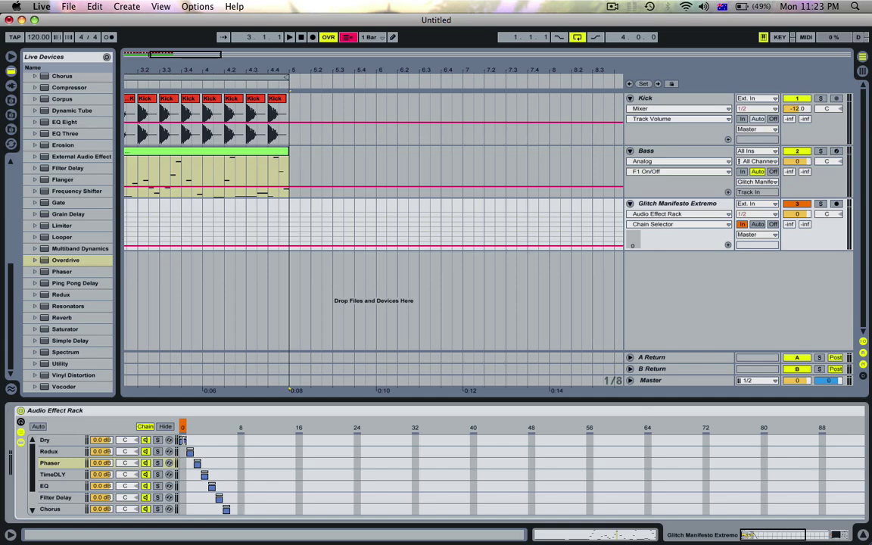
{"action": "left_click", "coordinate": [184, 440]}
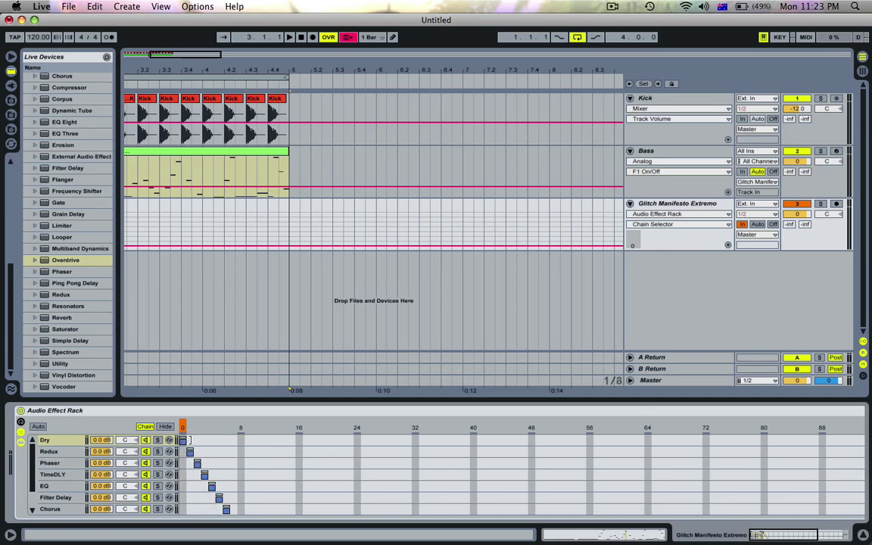
{"action": "mouse_move", "coordinate": [186, 440]}
{"action": "left_mouse_down"}
{"action": "mouse_move", "coordinate": [464, 433]}
{"action": "mouse_move", "coordinate": [171, 436]}
{"action": "mouse_move", "coordinate": [182, 435]}
{"action": "left_mouse_up"}
{"action": "scroll", "coordinate": [531, 447], "scroll_direction": "right", "scroll_amount": 10}
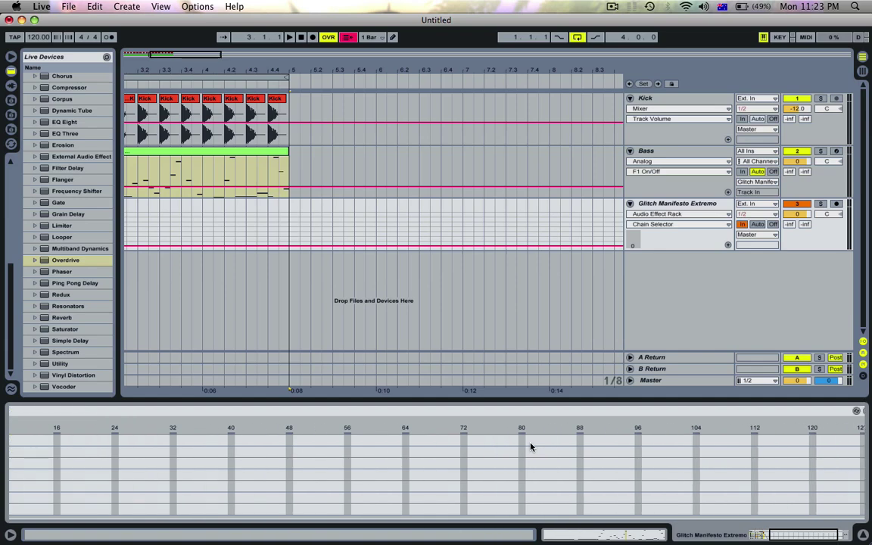
{"action": "scroll", "coordinate": [438, 439], "scroll_direction": "left", "scroll_amount": 10}
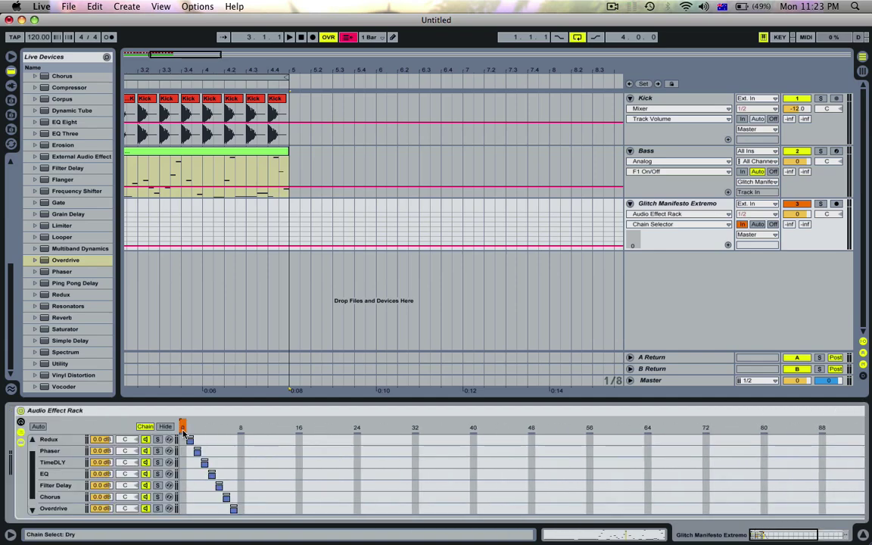
{"action": "mouse_move", "coordinate": [183, 427]}
{"action": "left_mouse_down"}
{"action": "mouse_move", "coordinate": [726, 427]}
{"action": "mouse_move", "coordinate": [182, 427]}
{"action": "left_mouse_up"}
{"action": "scroll", "coordinate": [190, 445], "scroll_direction": "up", "scroll_amount": 1}
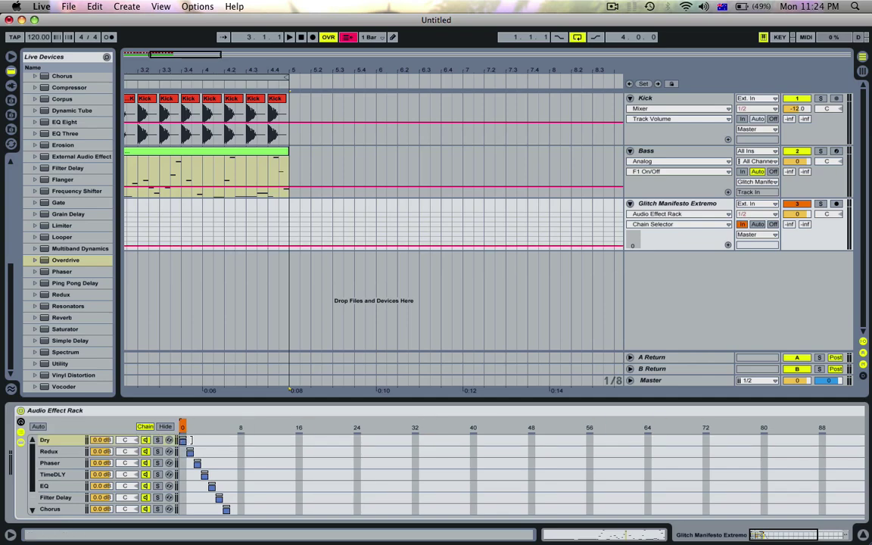
Step: Try widening the Dry chain's zone with a long fade-out, and undo these zone changes
{"action": "mouse_move", "coordinate": [189, 440]}
{"action": "left_mouse_down"}
{"action": "mouse_move", "coordinate": [498, 454]}
{"action": "mouse_move", "coordinate": [509, 439]}
{"action": "mouse_move", "coordinate": [252, 440]}
{"action": "left_mouse_up"}
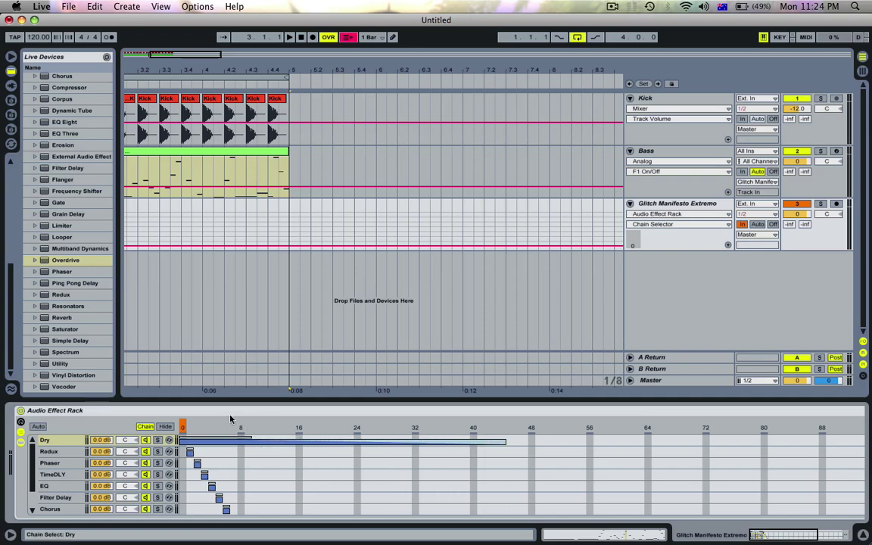
{"action": "key", "text": "super+z"}
{"action": "key", "text": "super+z"}
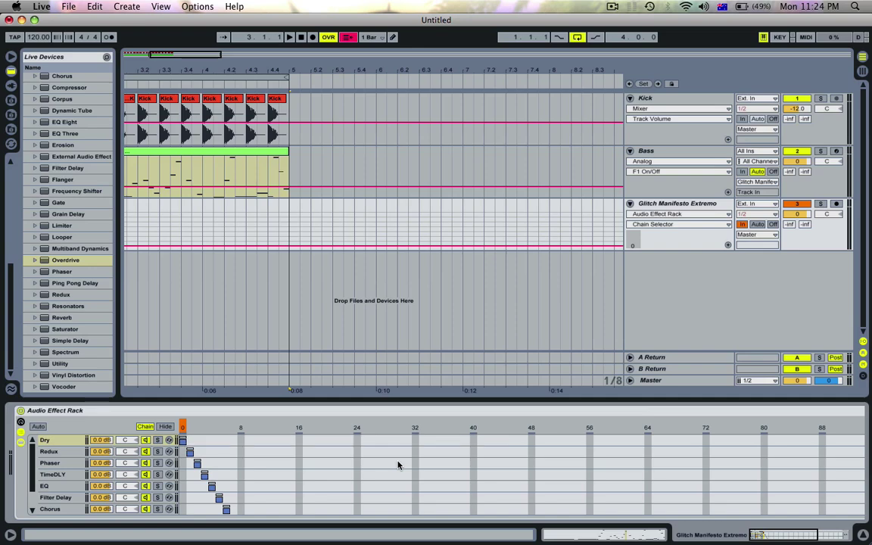
{"action": "mouse_move", "coordinate": [182, 426]}
{"action": "left_mouse_down"}
{"action": "mouse_move", "coordinate": [386, 426]}
{"action": "mouse_move", "coordinate": [182, 426]}
{"action": "left_mouse_up"}
Step: Return to the Session view and give all eight clips, Dry through Overdrive, the follow action Any with a time of 0.0.1
{"action": "key", "text": "Tab"}
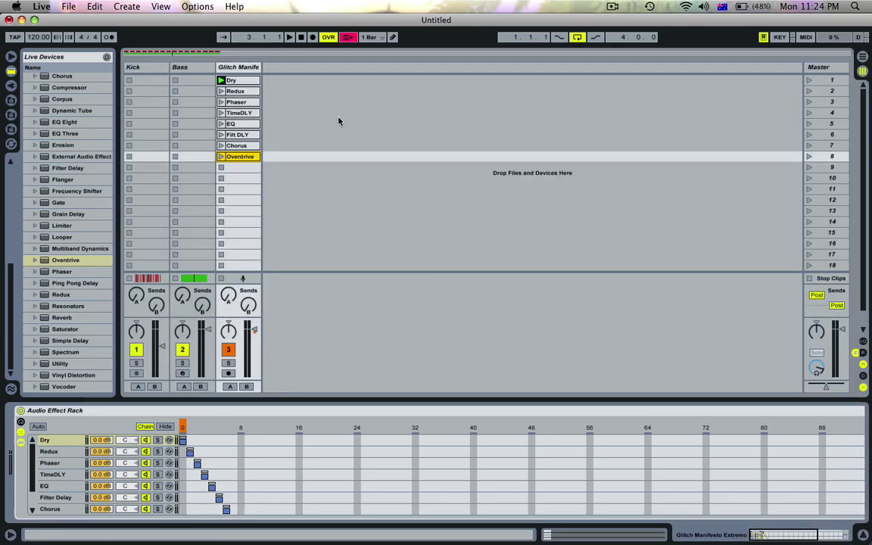
{"action": "left_click", "coordinate": [236, 80]}
{"action": "left_click", "coordinate": [240, 155], "text": "shift"}
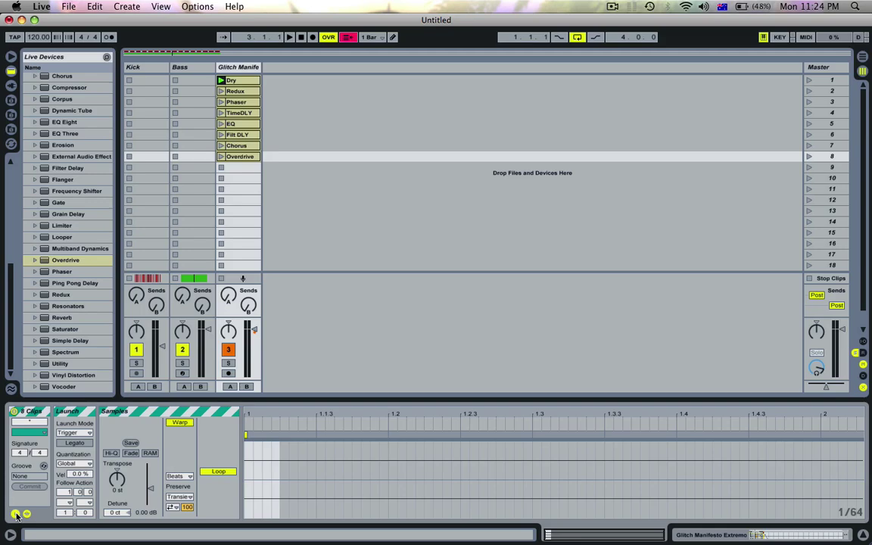
{"action": "left_click", "coordinate": [66, 492]}
{"action": "left_click", "coordinate": [70, 502]}
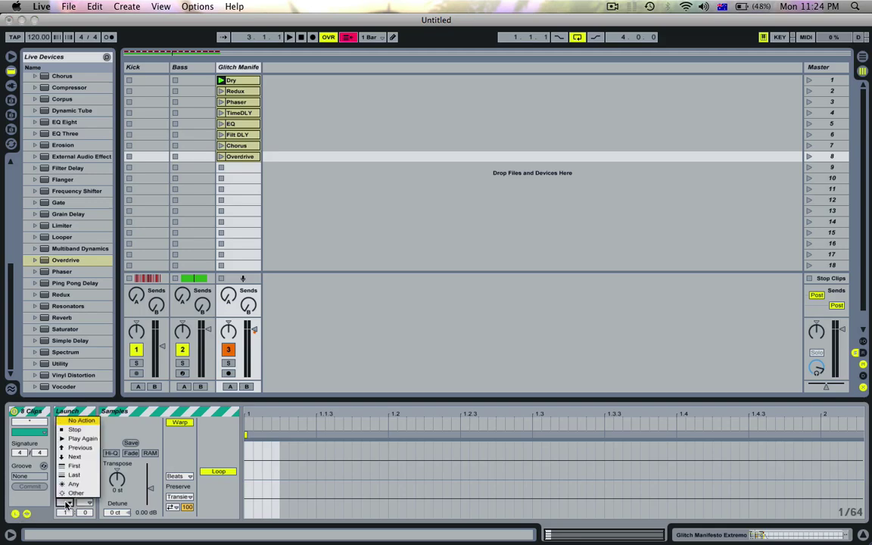
{"action": "left_click", "coordinate": [68, 485]}
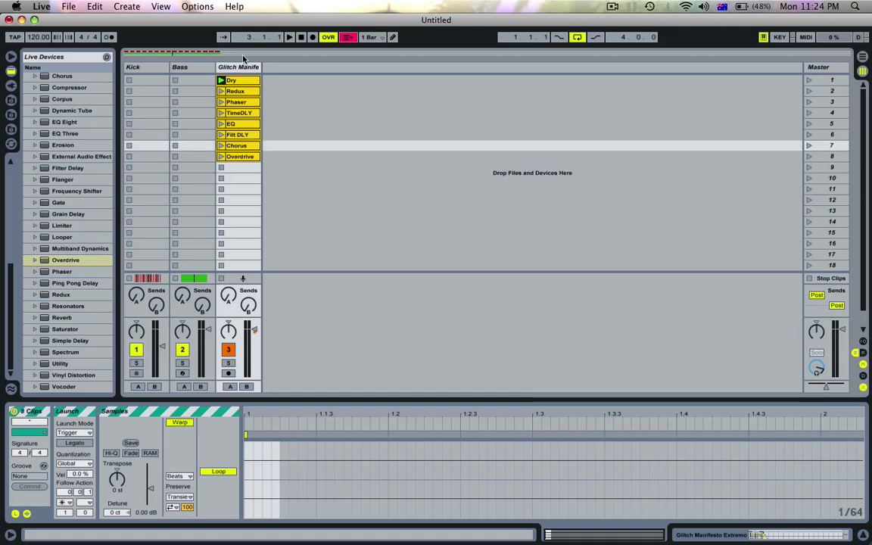
Step: Display the Mixer envelope of the Dry clip
{"action": "left_click", "coordinate": [232, 83]}
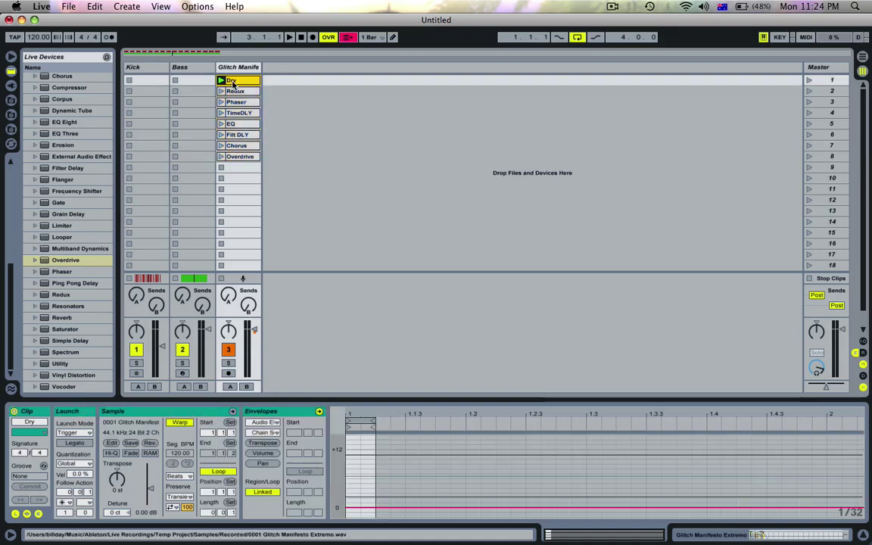
{"action": "left_click", "coordinate": [255, 424]}
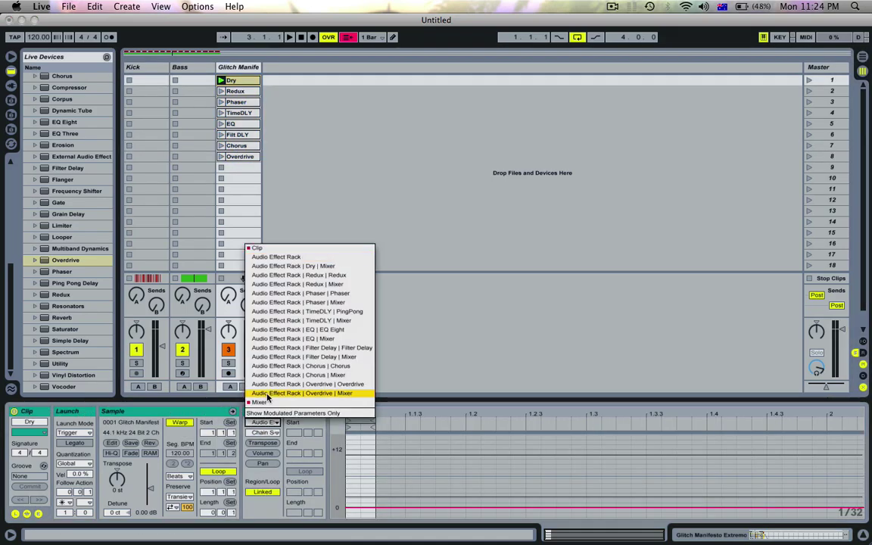
{"action": "left_click", "coordinate": [263, 402]}
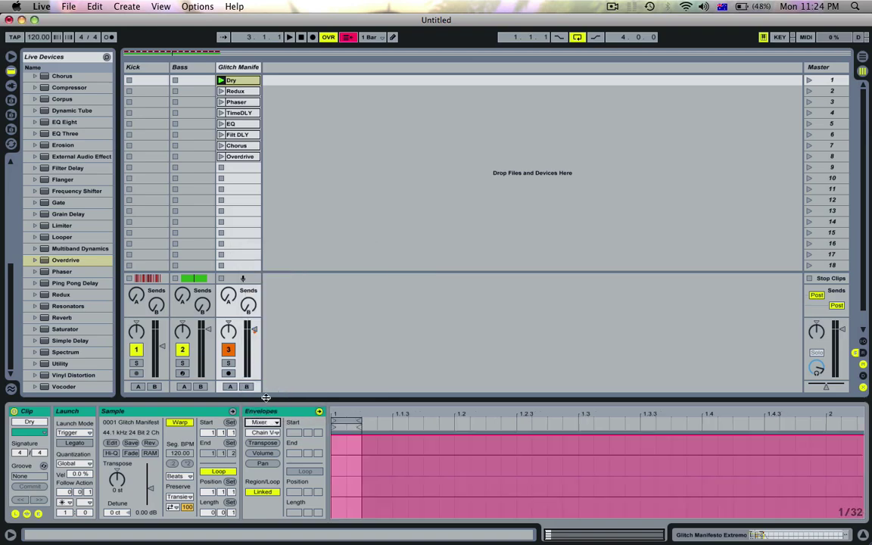
Step: Display the Mixer's Track Volume envelope of the Dry clip
{"action": "left_click", "coordinate": [256, 435]}
{"action": "left_click", "coordinate": [261, 433]}
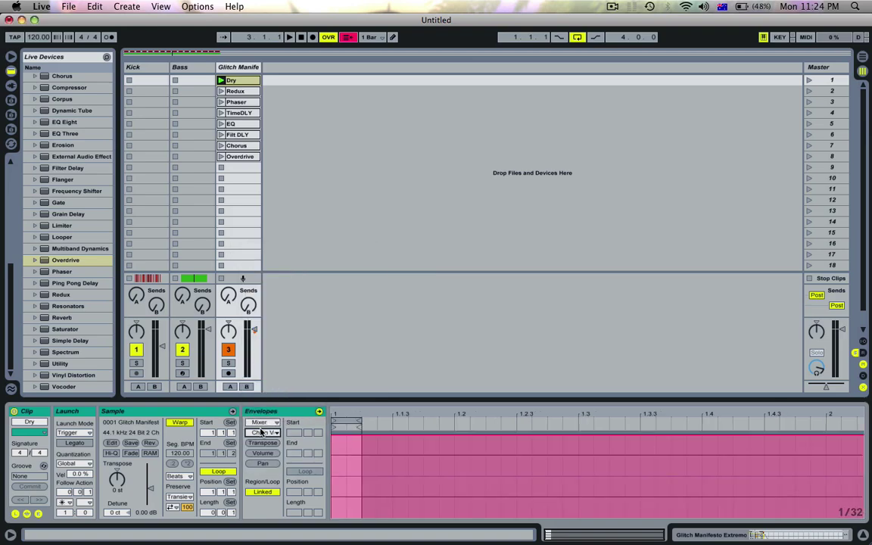
{"action": "left_click", "coordinate": [261, 423]}
{"action": "left_click", "coordinate": [263, 403]}
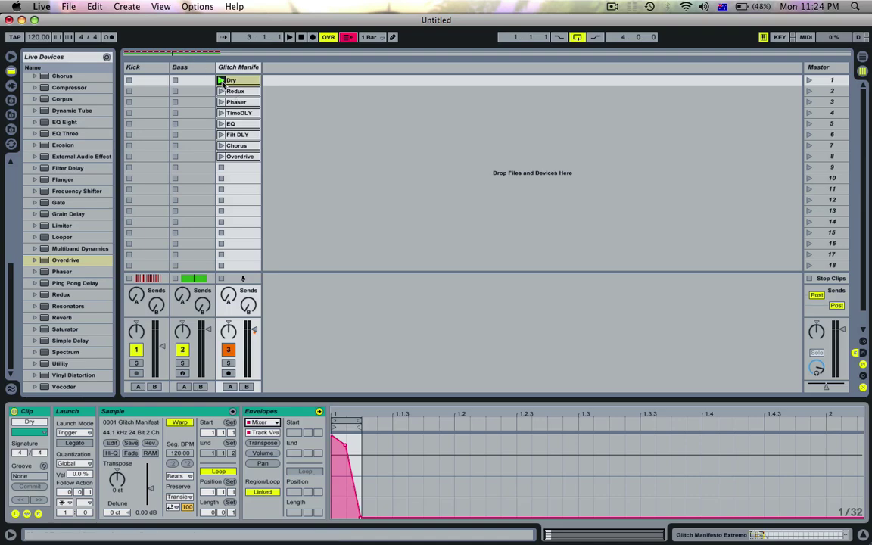
Step: Launch the Dry clip, solo the Glitch Manifesto Extremo track in the Arrangement view, and return to the Session view with playback stopped
{"action": "left_click", "coordinate": [221, 81]}
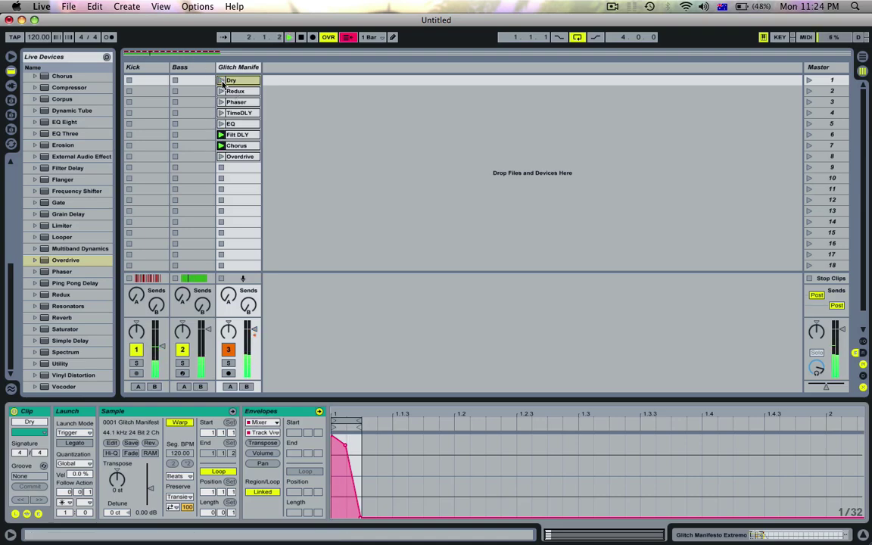
{"action": "key", "text": "Tab"}
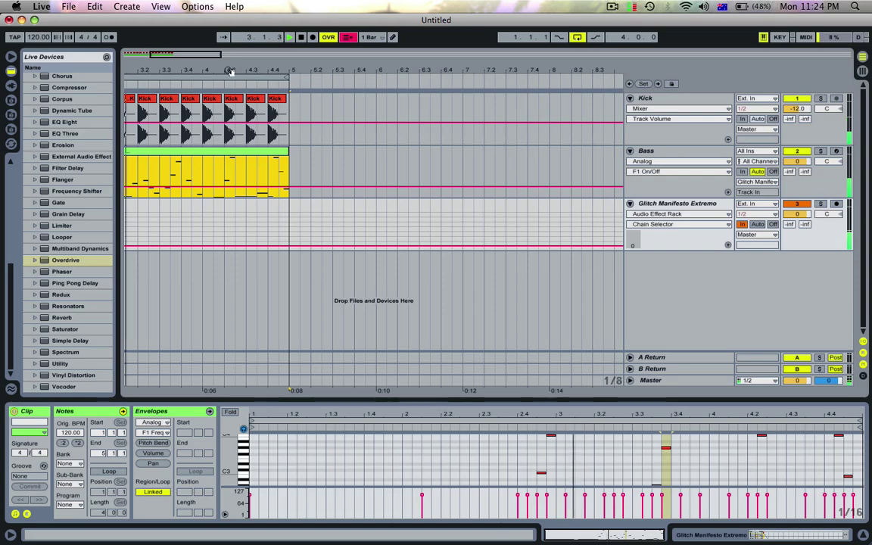
{"action": "left_click_drag", "start_coordinate": [229, 72], "coordinate": [204, 70]}
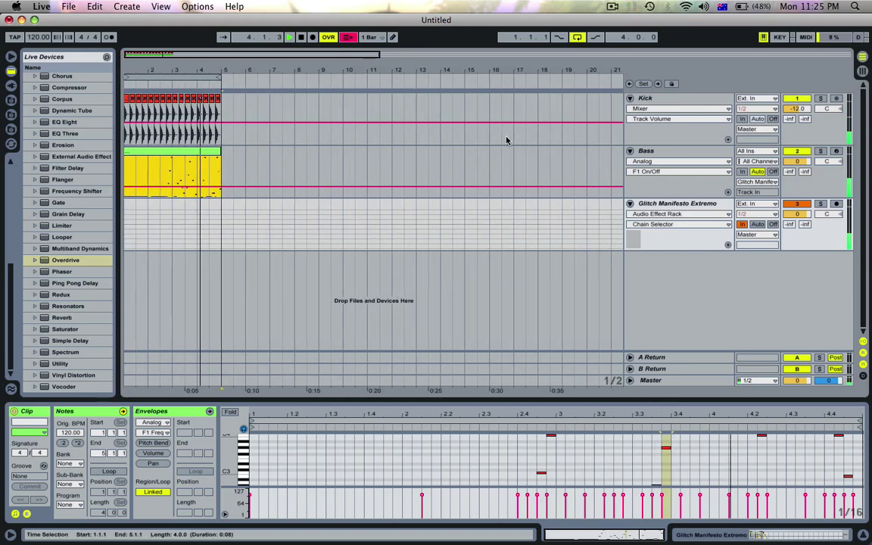
{"action": "left_click", "coordinate": [819, 204]}
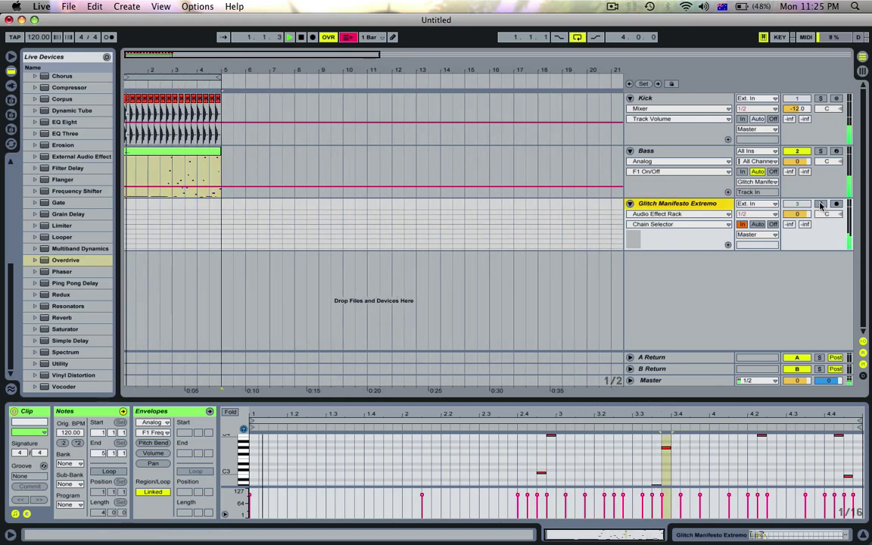
{"action": "key", "text": "space"}
{"action": "key", "text": "Tab"}
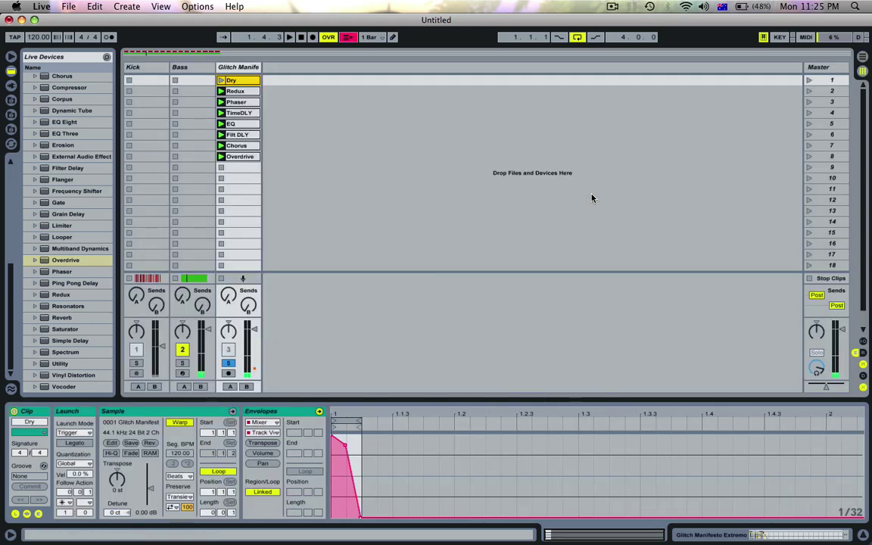
Step: Set the PingPong delay time in the rack's TimeDLY chain to 25.0 ms
{"action": "left_click", "coordinate": [248, 136]}
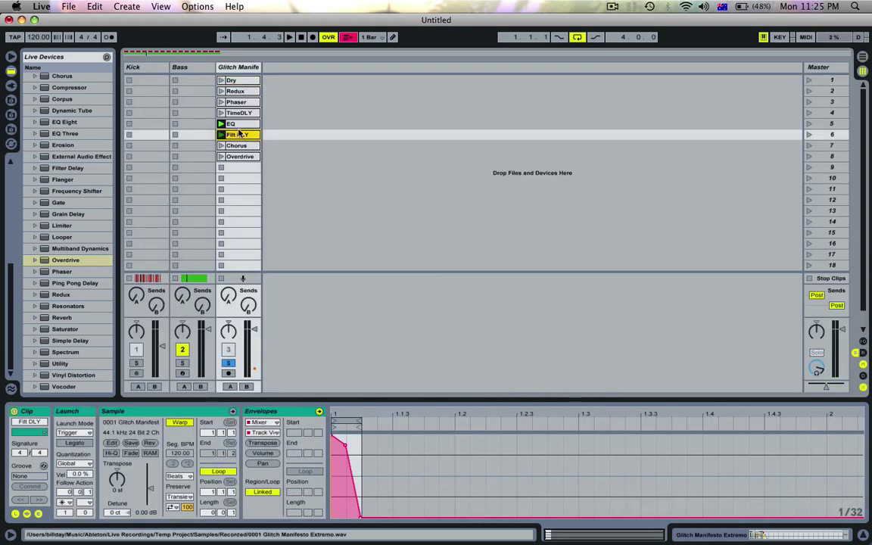
{"action": "left_click", "coordinate": [235, 114]}
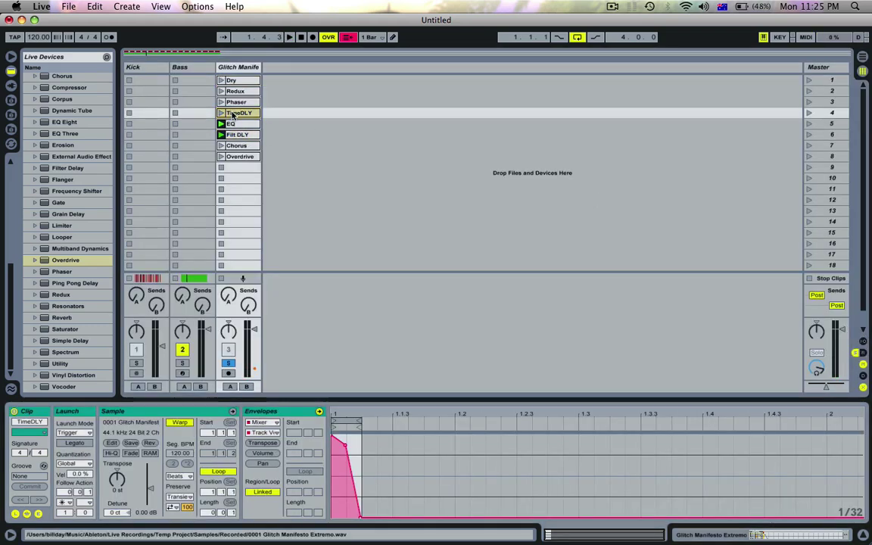
{"action": "left_click", "coordinate": [219, 66]}
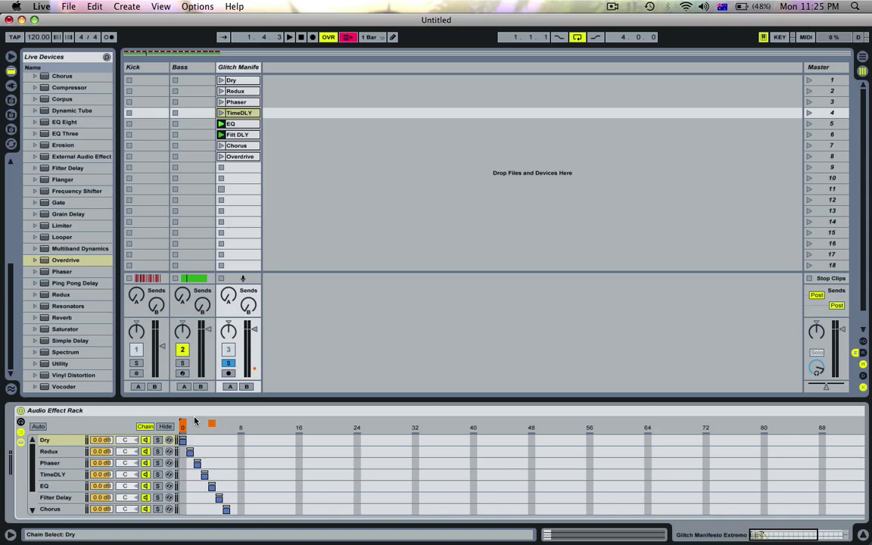
{"action": "left_click", "coordinate": [47, 476]}
{"action": "double_click", "coordinate": [66, 477]}
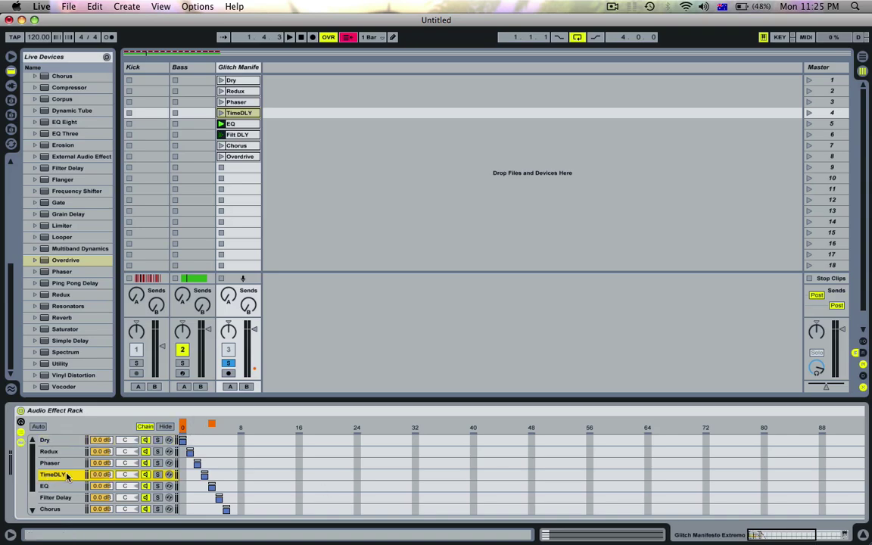
{"action": "left_click", "coordinate": [165, 426]}
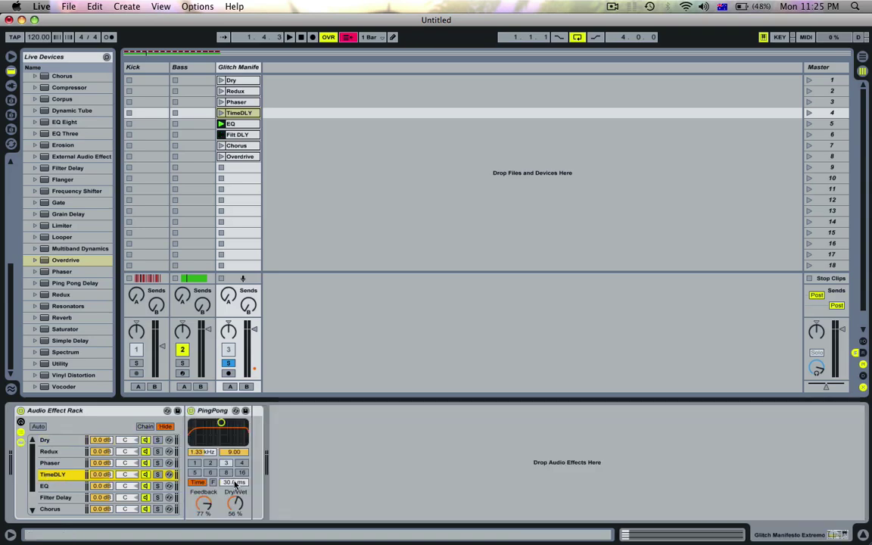
{"action": "left_click_drag", "start_coordinate": [235, 483], "coordinate": [235, 451]}
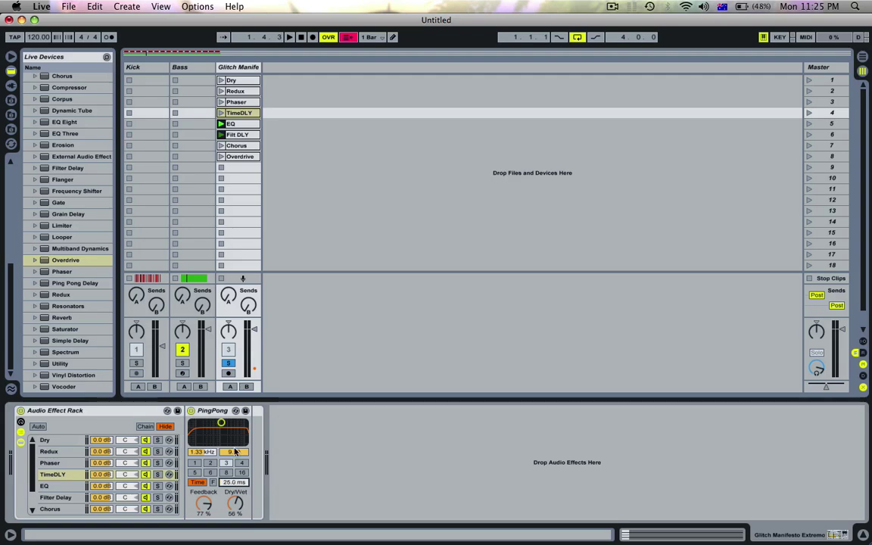
Step: Audition the clips starting from TimeDLY, look at the EQ chain's EQ Eight, and stop playback
{"action": "left_click", "coordinate": [221, 113]}
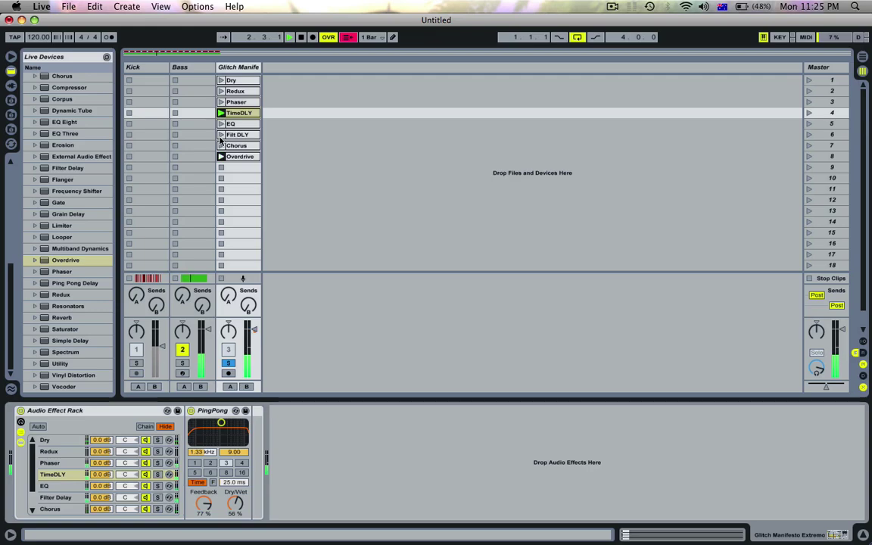
{"action": "left_click", "coordinate": [55, 485]}
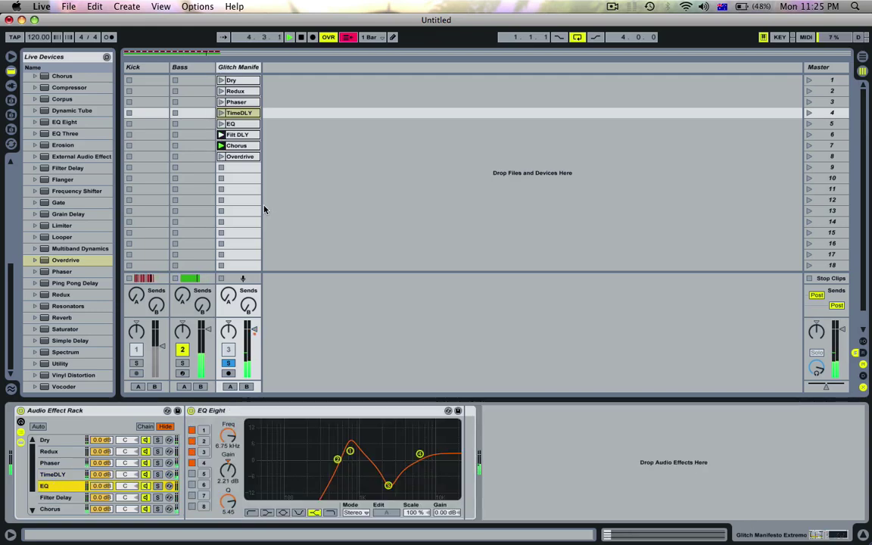
{"action": "key", "text": "Tab"}
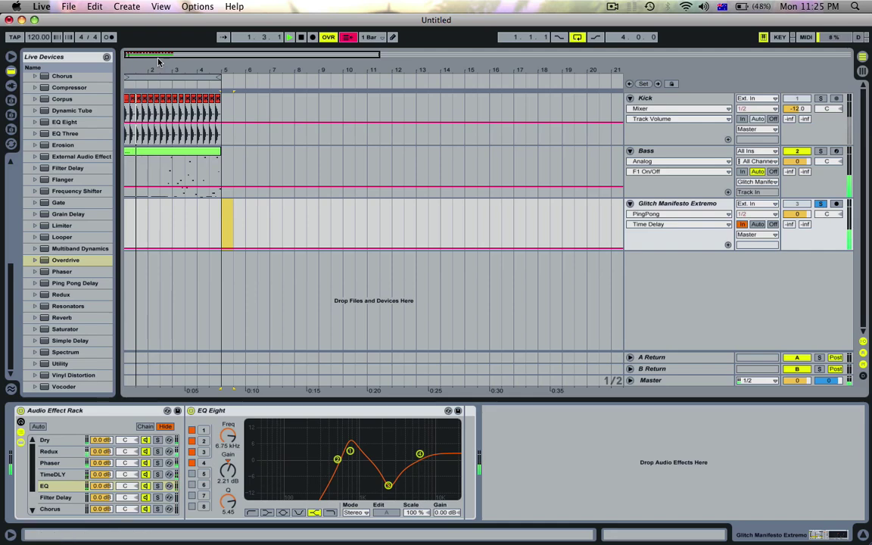
{"action": "left_click_drag", "start_coordinate": [154, 65], "coordinate": [174, 66]}
{"action": "key", "text": "Tab"}
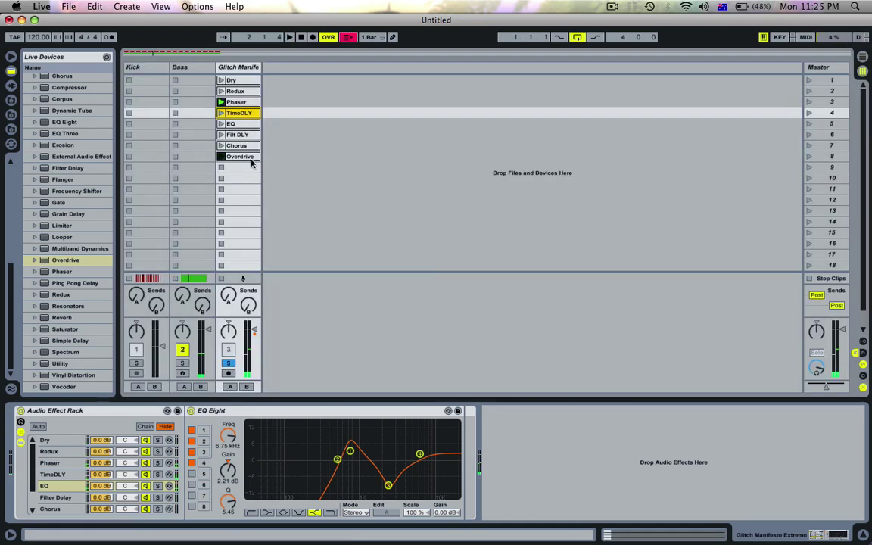
Step: Set the follow action time of all eight clips, Dry through Overdrive, to 0.0.2
{"action": "left_click_drag", "start_coordinate": [237, 177], "coordinate": [227, 92]}
{"action": "left_click", "coordinate": [230, 81]}
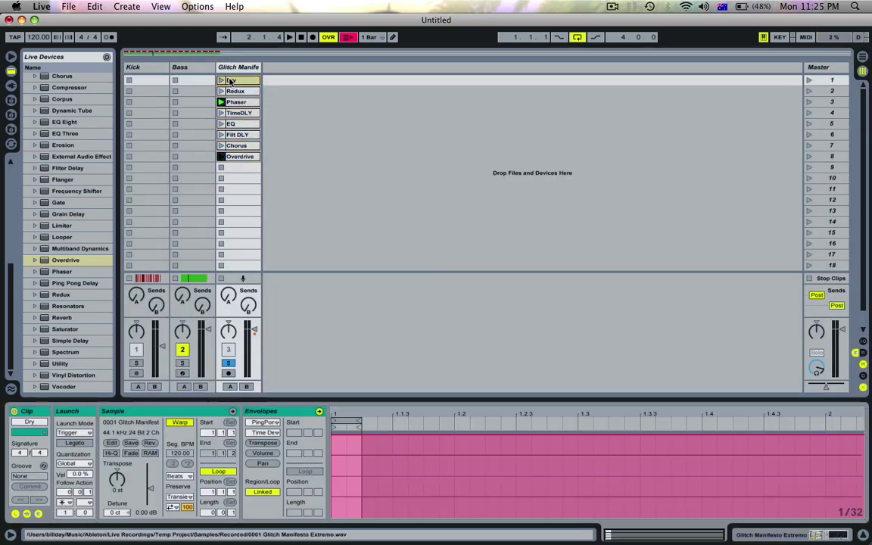
{"action": "left_click", "coordinate": [231, 157], "text": "shift"}
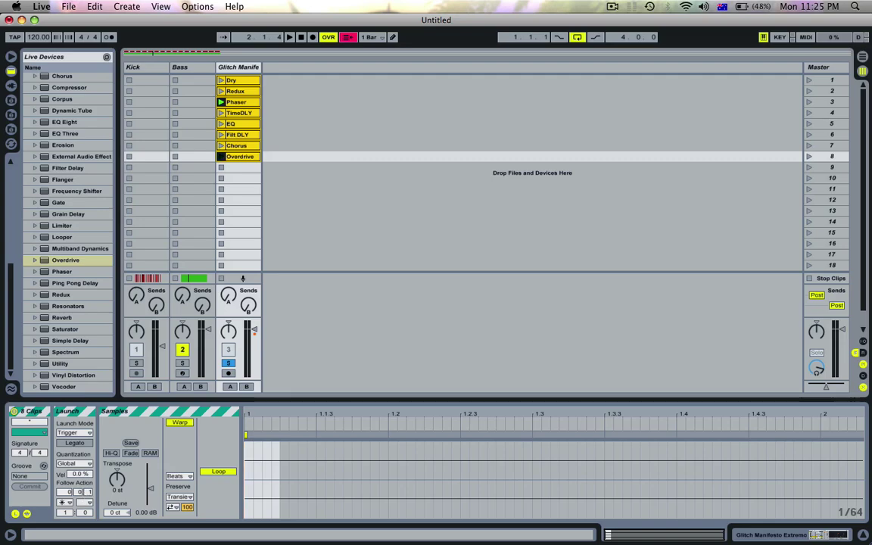
{"action": "left_click_drag", "start_coordinate": [88, 492], "coordinate": [89, 486]}
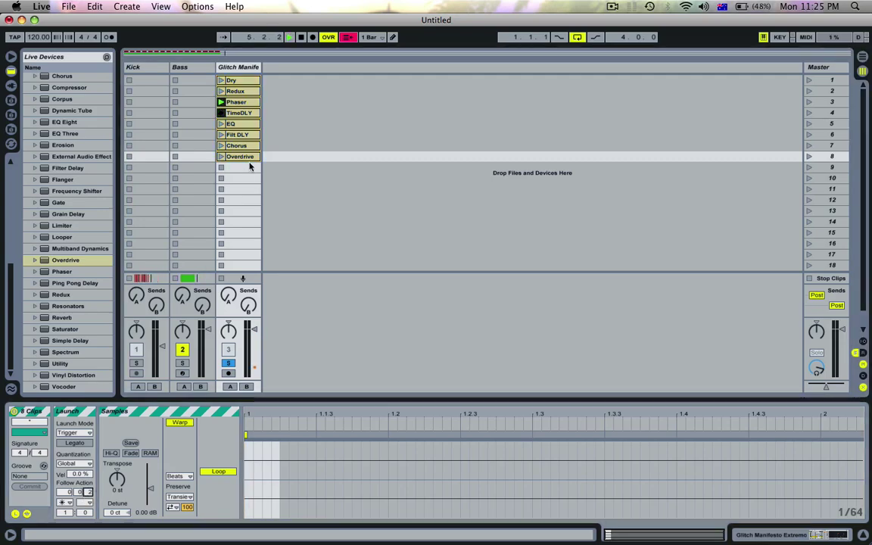
Step: Restart playback from the song's beginning with the Dry clip and listen to the random chain switching
{"action": "key", "text": "Tab"}
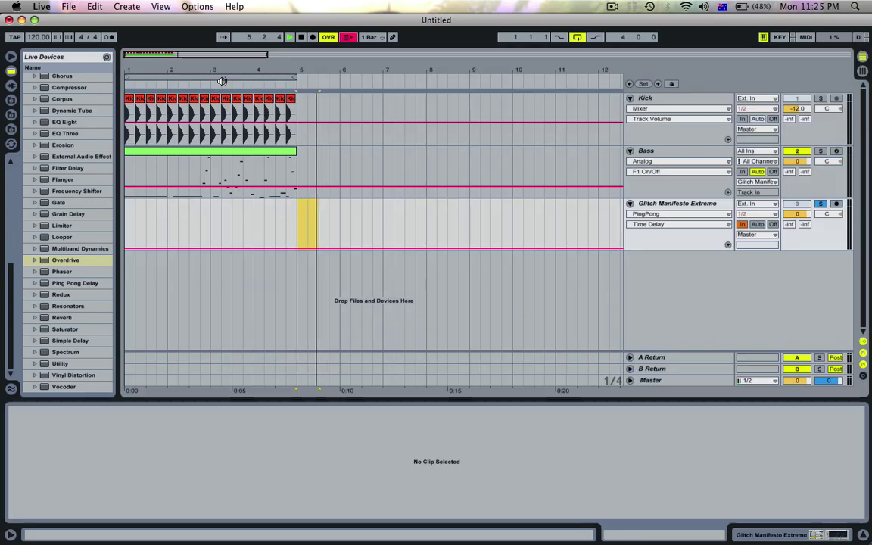
{"action": "left_click", "coordinate": [302, 38]}
{"action": "key", "text": "Tab"}
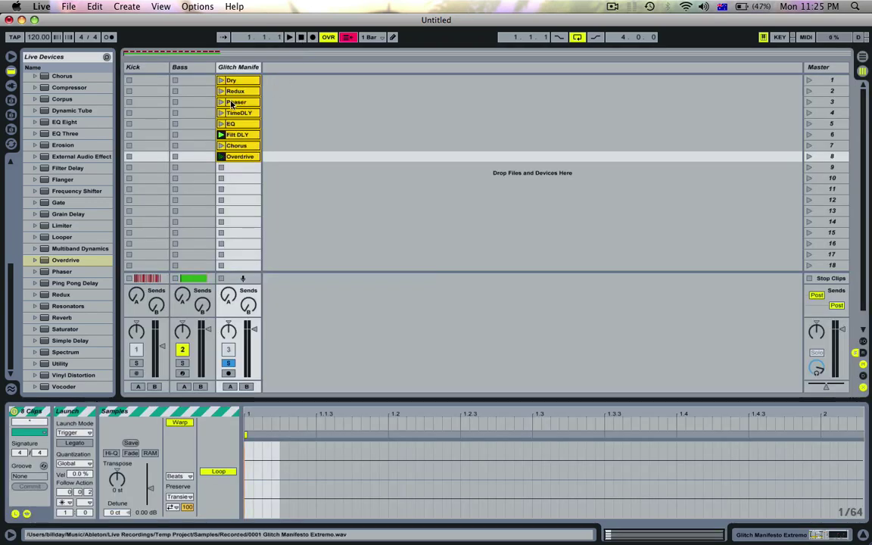
{"action": "left_click", "coordinate": [220, 81]}
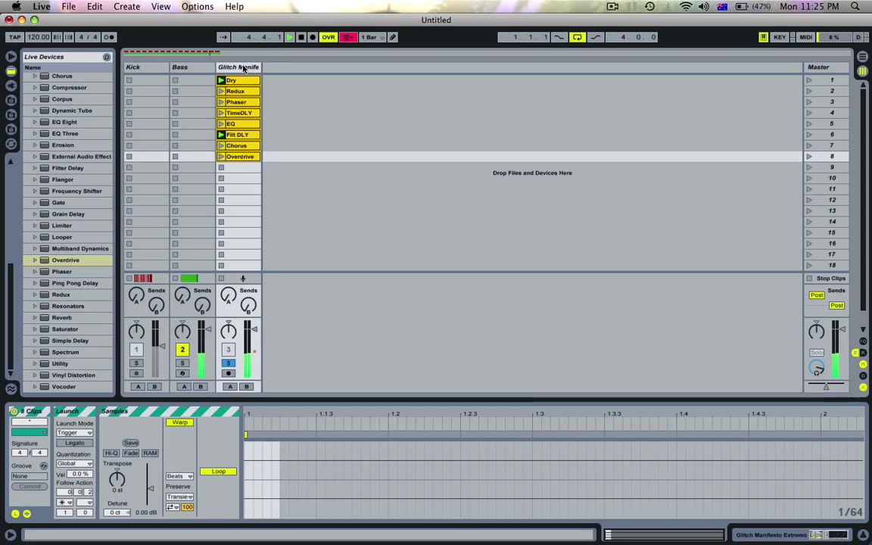
Step: Insert an audio track below the Bass track in the Arrangement view and name it Beat
{"action": "key", "text": "Tab"}
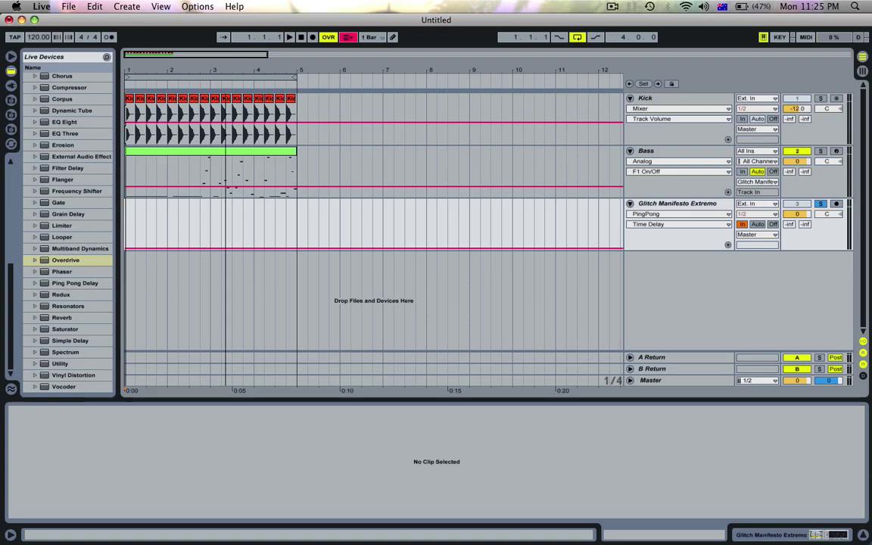
{"action": "left_click_drag", "start_coordinate": [226, 68], "coordinate": [154, 66]}
{"action": "left_click", "coordinate": [681, 151]}
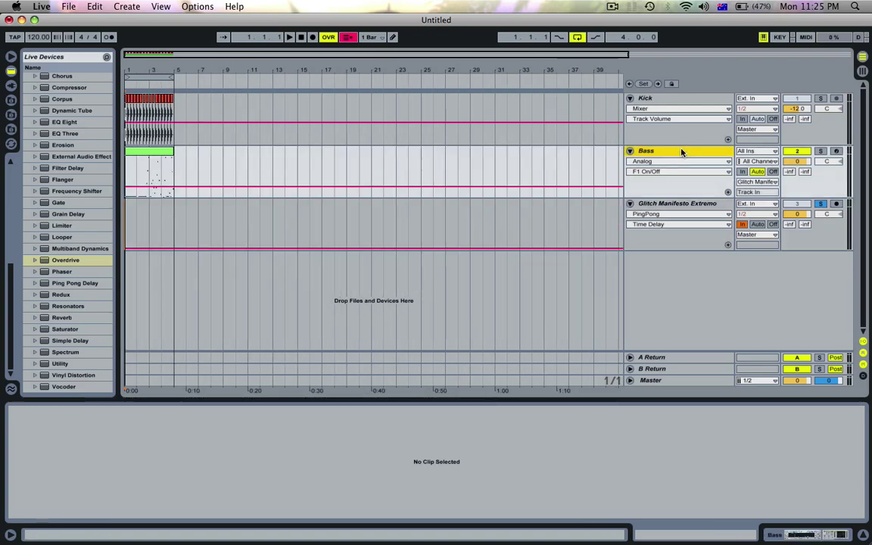
{"action": "key", "text": "super+t"}
{"action": "key", "text": "super+r"}
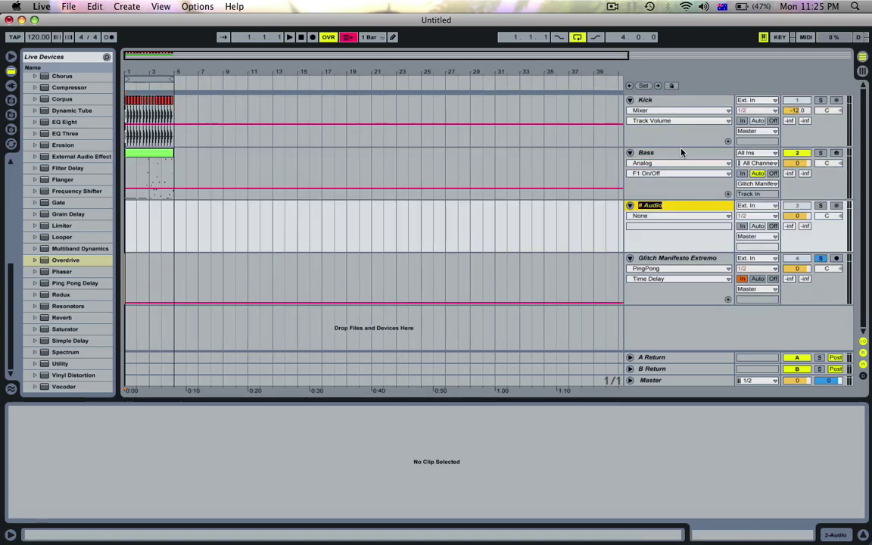
{"action": "type", "text": "Beat"}
{"action": "key", "text": "Return"}
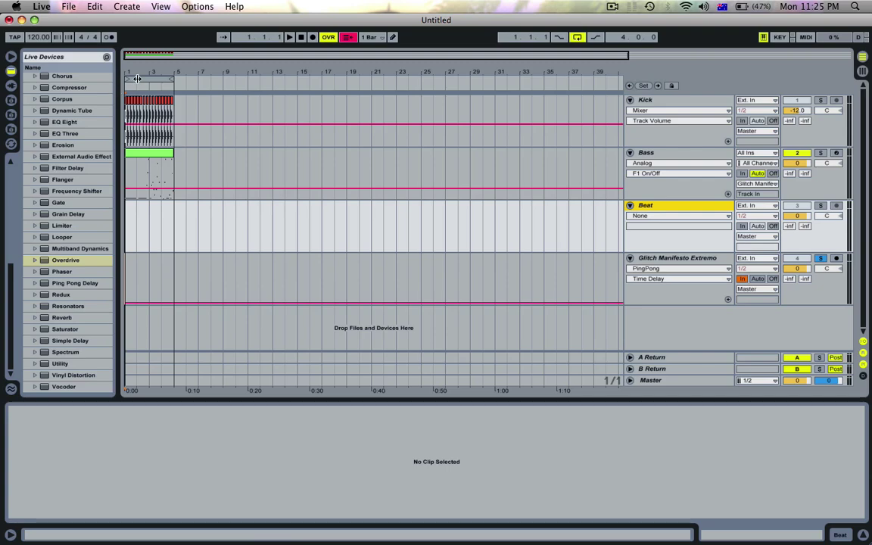
Step: Move the loop region to 5.1.1 with a length of two bars and place Amen loops.wav at bar 5 on the Beat track
{"action": "left_click_drag", "start_coordinate": [137, 79], "coordinate": [198, 80]}
{"action": "left_click", "coordinate": [12, 129]}
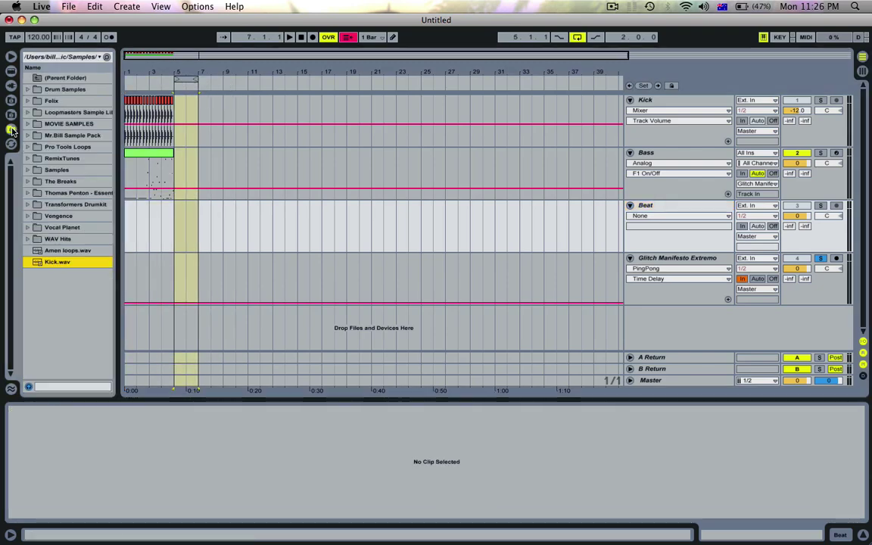
{"action": "left_click_drag", "start_coordinate": [59, 253], "coordinate": [179, 220]}
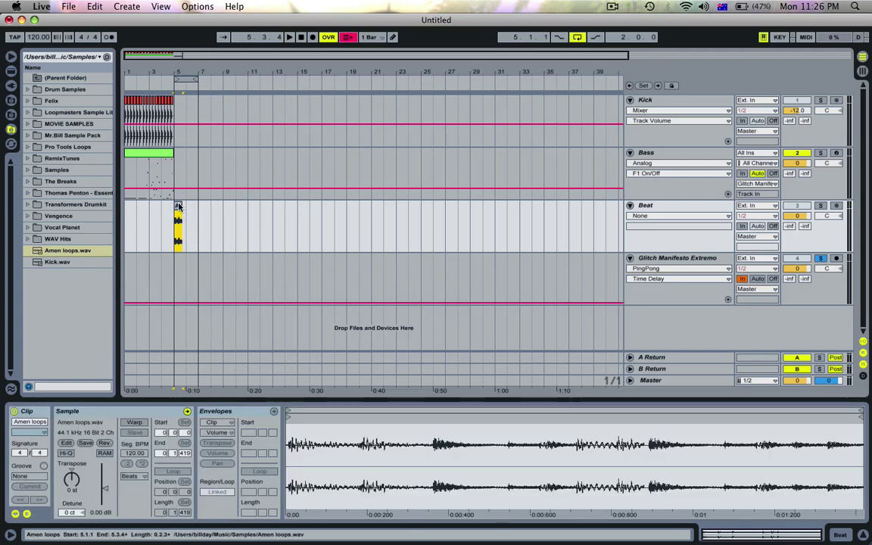
Step: Activate the Beat track, route its output to Glitch Manifesto Extremo, and audition the Amen loop through the effects
{"action": "key", "text": "space"}
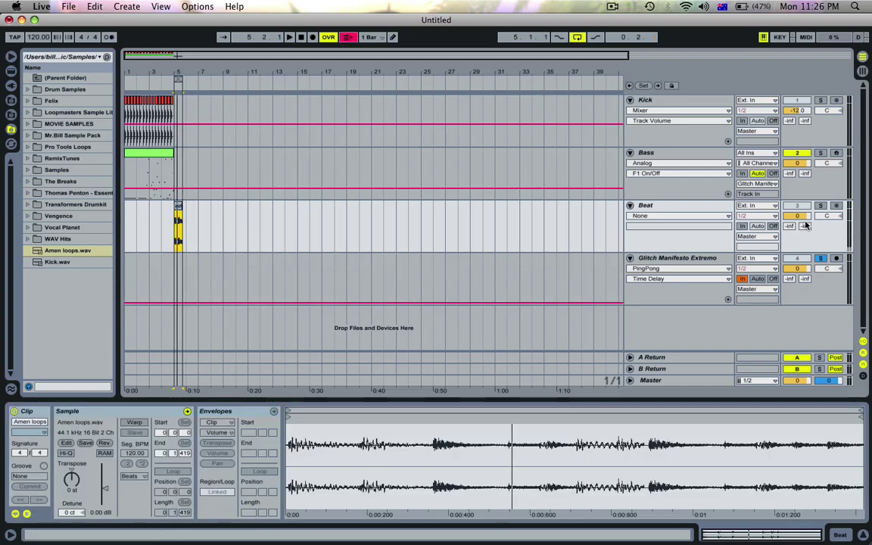
{"action": "left_click", "coordinate": [757, 238]}
{"action": "left_click", "coordinate": [749, 286]}
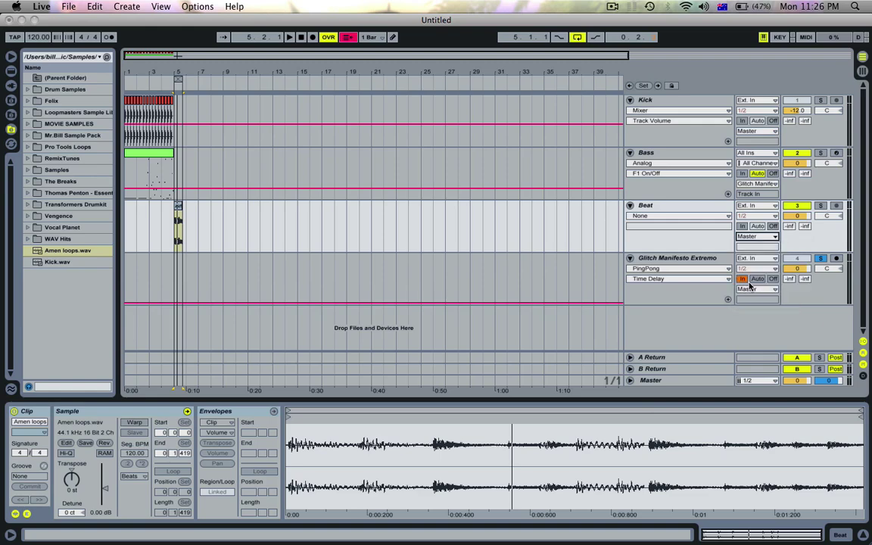
{"action": "key", "text": "space"}
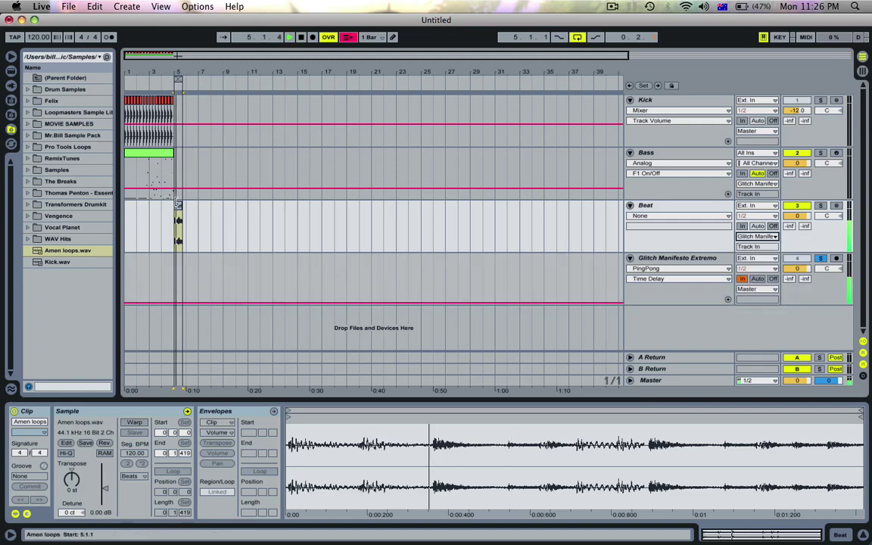
{"action": "left_click_drag", "start_coordinate": [182, 72], "coordinate": [184, 205]}
{"action": "key", "text": "minus"}
{"action": "key", "text": "minus"}
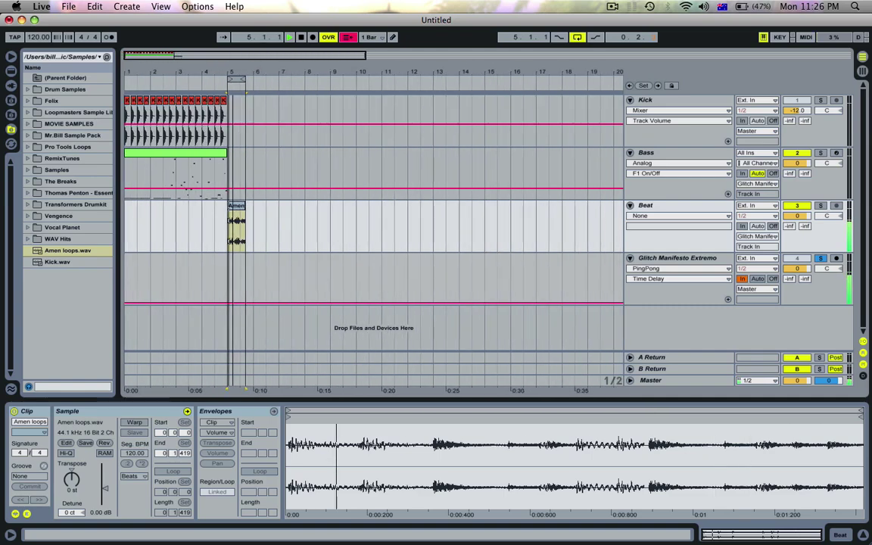
{"action": "key", "text": "space"}
Step: Delete the Amen loop from the Beat track and loop the four-bar Bass clip
{"action": "left_click_drag", "start_coordinate": [282, 211], "coordinate": [187, 227]}
{"action": "key", "text": "Delete"}
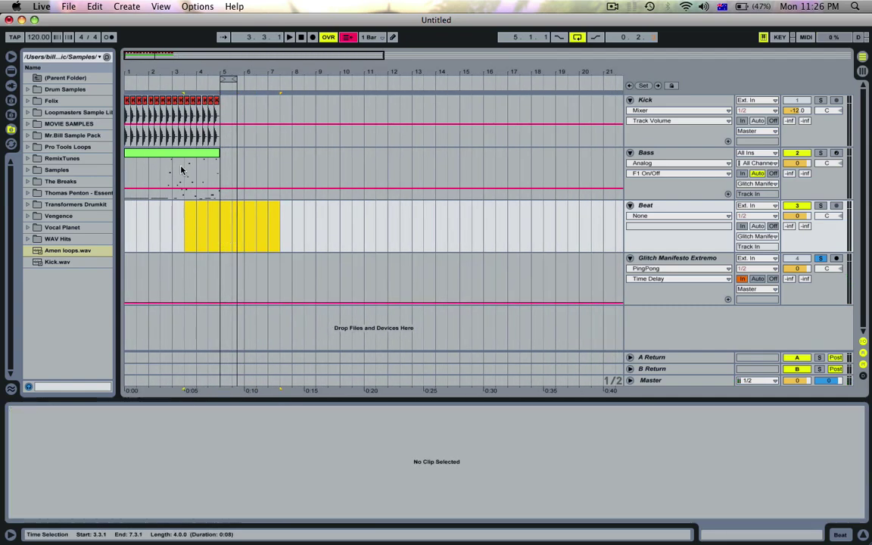
{"action": "left_click", "coordinate": [170, 157]}
{"action": "key", "text": "super+l"}
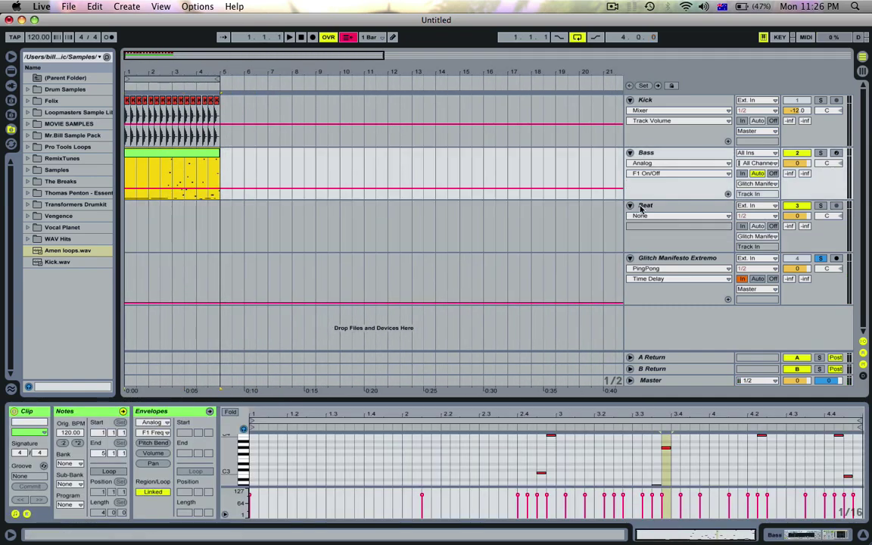
Step: Delete the Beat track and insert a new audio track named Bounced below Glitch Manifesto Extremo
{"action": "left_click", "coordinate": [642, 208]}
{"action": "key", "text": "Delete"}
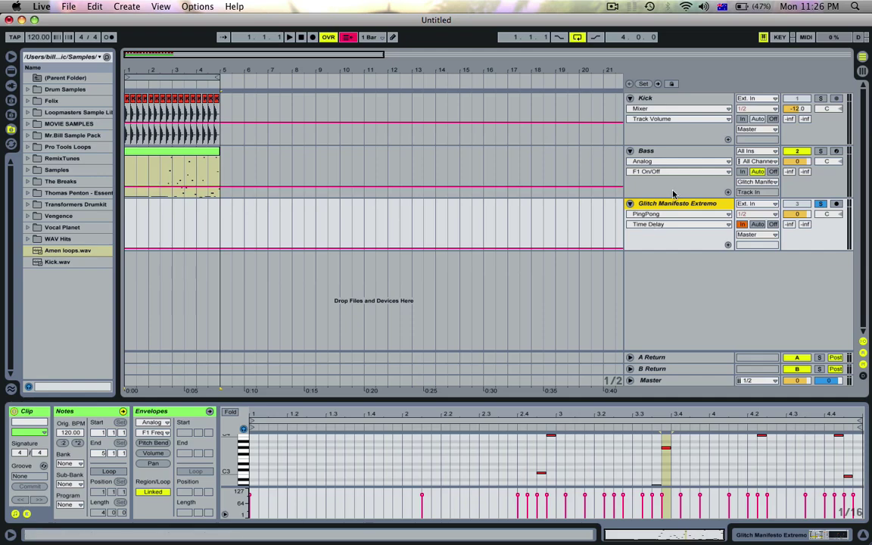
{"action": "key", "text": "super+t"}
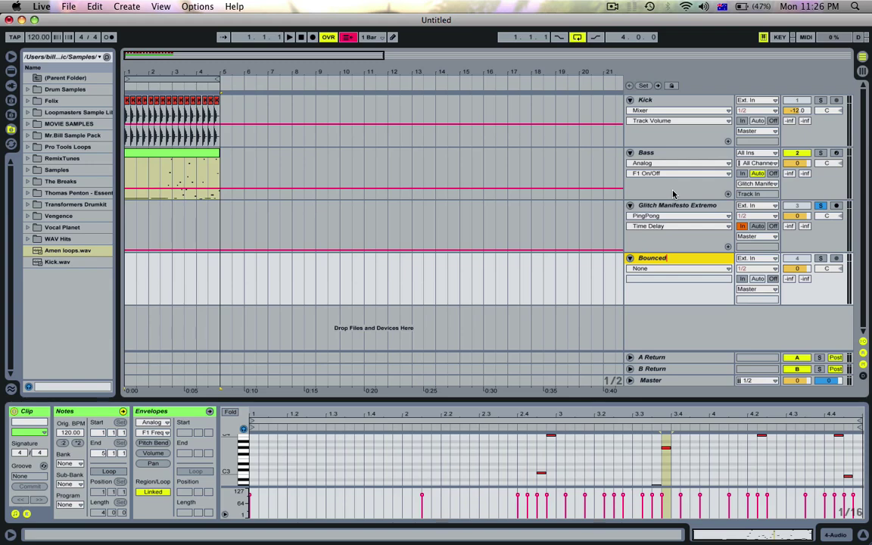
Step: Set the Bounced track's input to Glitch Manifesto Extremo, arm it, and record the glitched bass from bar 1 to past bar 5
{"action": "left_click", "coordinate": [750, 260]}
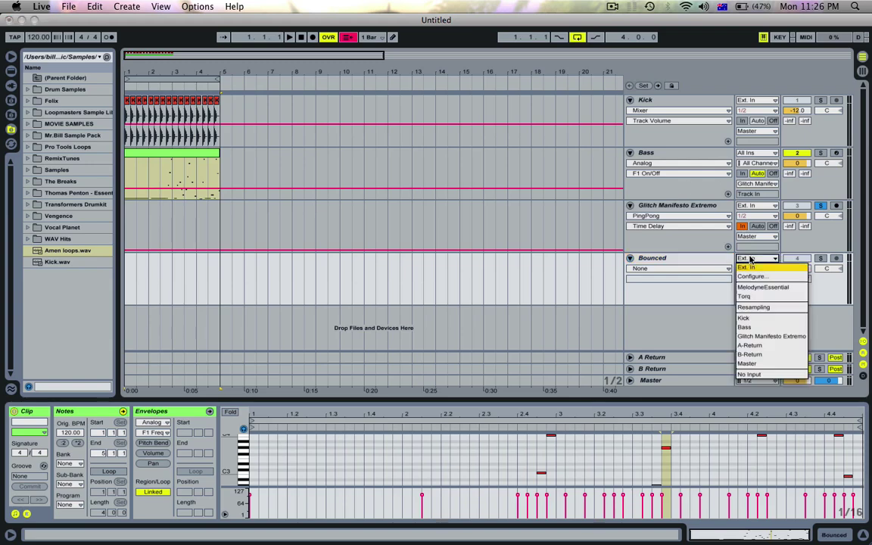
{"action": "left_click", "coordinate": [763, 333]}
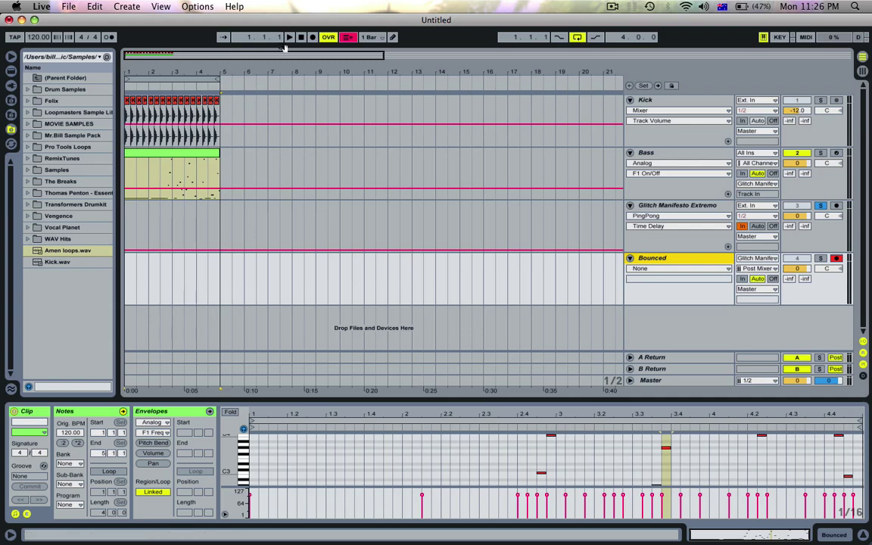
{"action": "left_click", "coordinate": [300, 38]}
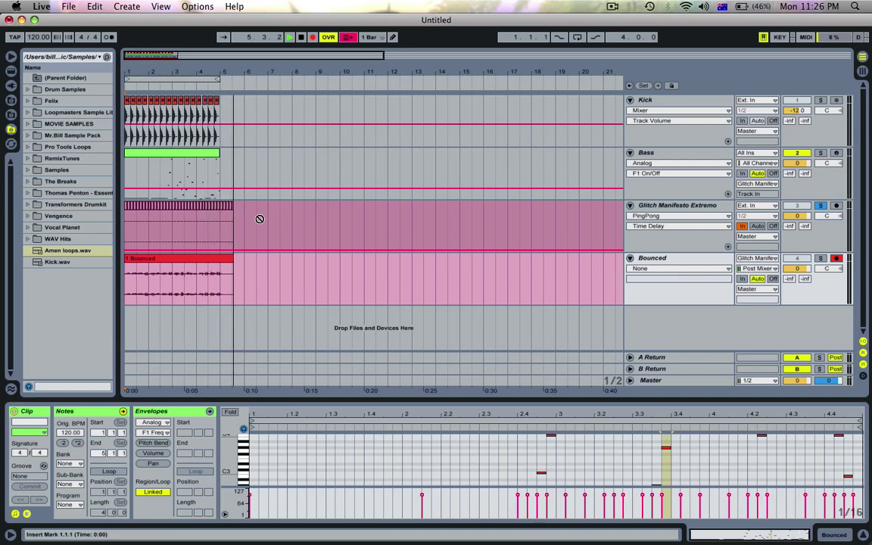
{"action": "key", "text": "space"}
Step: Inspect the effect clips recorded on the Glitch Manifesto Extremo track and delete them all
{"action": "left_click_drag", "start_coordinate": [267, 221], "coordinate": [103, 223]}
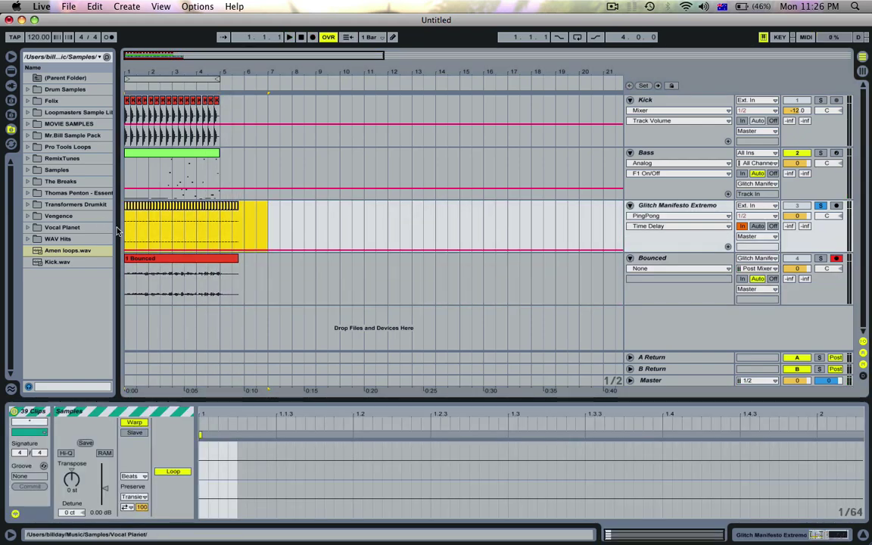
{"action": "left_click_drag", "start_coordinate": [163, 69], "coordinate": [160, 129]}
{"action": "left_click", "coordinate": [184, 209]}
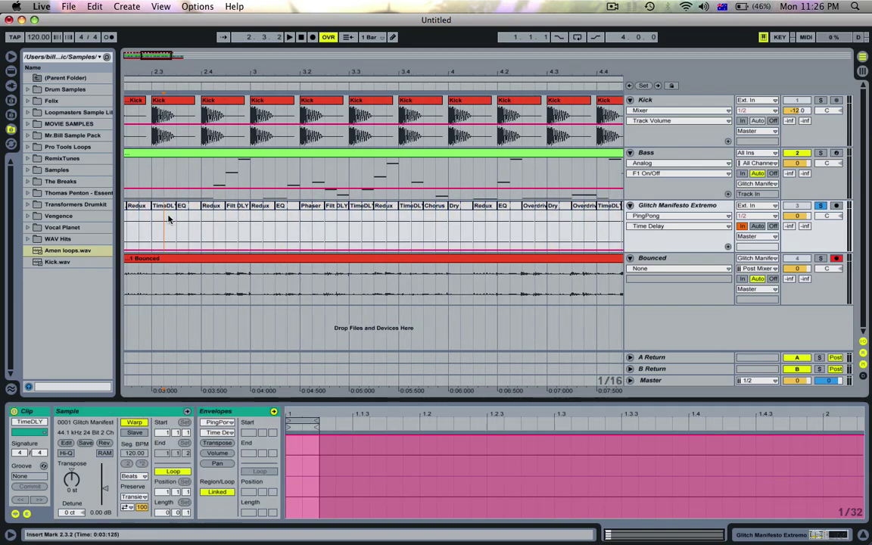
{"action": "left_click_drag", "start_coordinate": [184, 209], "coordinate": [161, 206]}
{"action": "left_click_drag", "start_coordinate": [184, 78], "coordinate": [148, 73]}
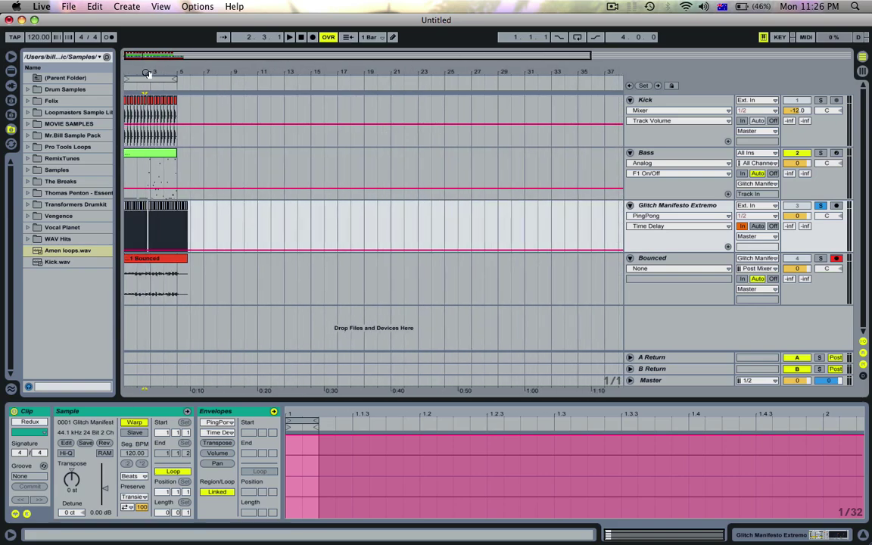
{"action": "left_click_drag", "start_coordinate": [209, 222], "coordinate": [70, 227]}
{"action": "key", "text": "Delete"}
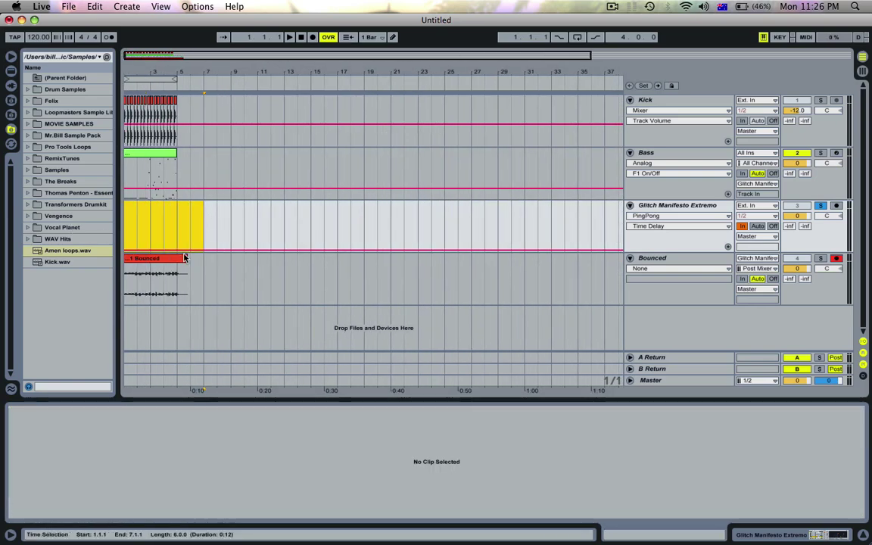
Step: Trim the Bounced recording to four bars, place it at bar 5, and duplicate the four bars of kick clips above it
{"action": "left_click_drag", "start_coordinate": [196, 271], "coordinate": [190, 244]}
{"action": "key", "text": "Delete"}
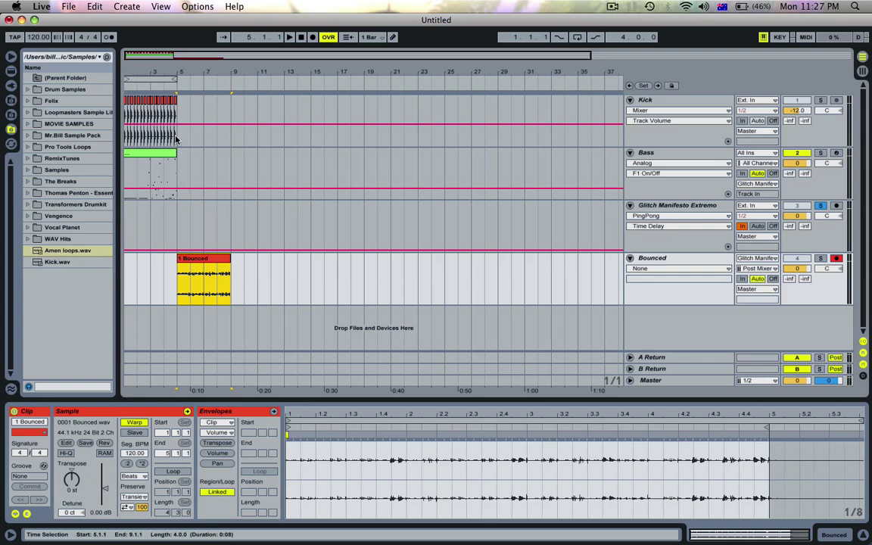
{"action": "left_click", "coordinate": [176, 139]}
{"action": "left_click_drag", "start_coordinate": [117, 133], "coordinate": [117, 133]}
{"action": "key", "text": "super+d"}
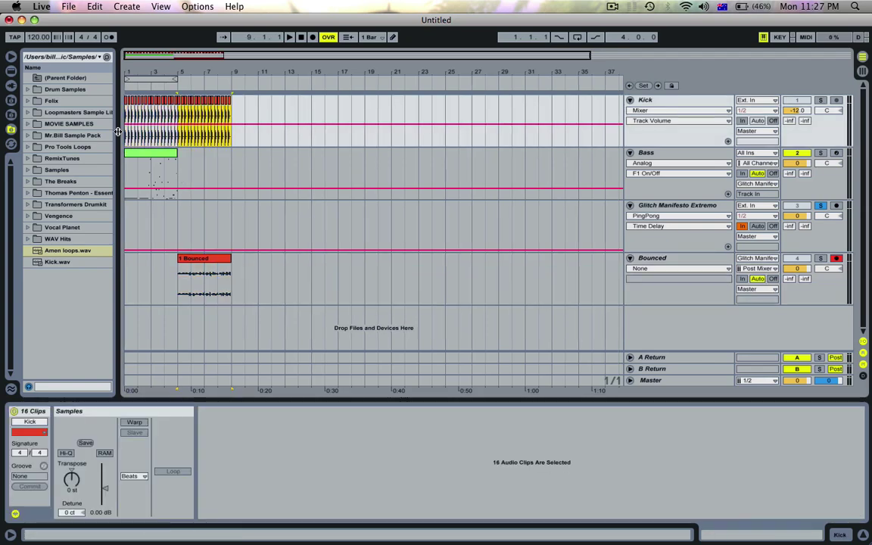
Step: Loop bars 5 to 9, then disarm the Bounced track and turn off the Glitch Manifesto Extremo solo for playback
{"action": "key", "text": "super+l"}
{"action": "left_click_drag", "start_coordinate": [187, 69], "coordinate": [189, 129]}
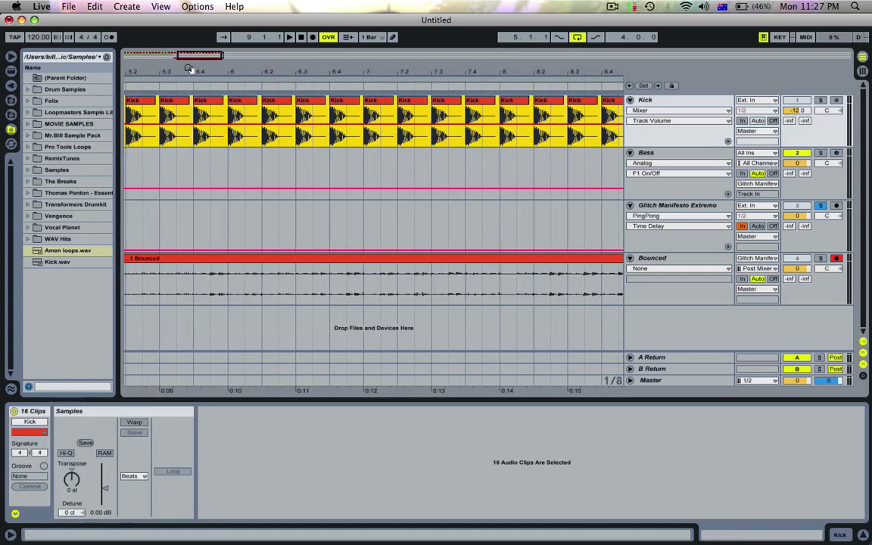
{"action": "left_click", "coordinate": [195, 77]}
{"action": "left_click_drag", "start_coordinate": [194, 73], "coordinate": [230, 46]}
{"action": "left_click", "coordinate": [837, 259]}
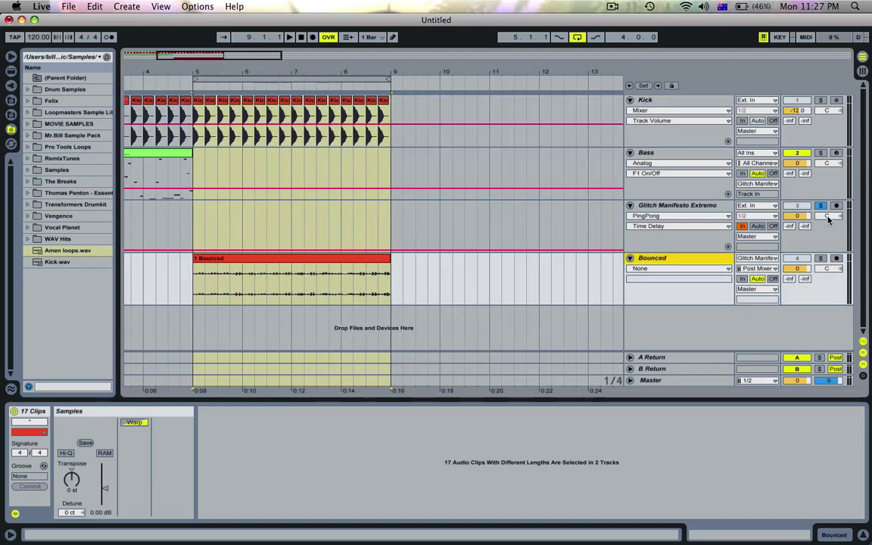
{"action": "left_click", "coordinate": [323, 259]}
{"action": "key", "text": "space"}
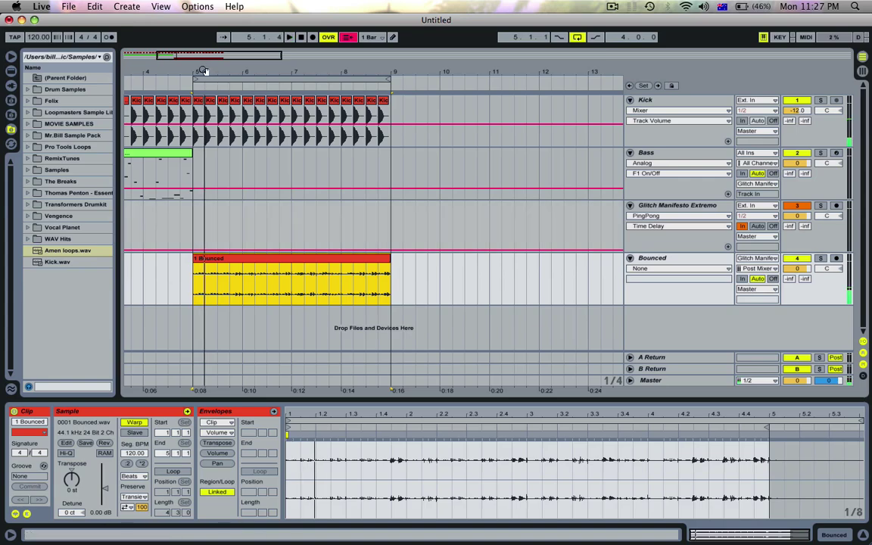
Step: Duplicate the first 1/64-note slice of the Bounced clip repeatedly from 5.1.1 to 5.1.3 and audition the stutter
{"action": "left_click_drag", "start_coordinate": [205, 72], "coordinate": [240, 72]}
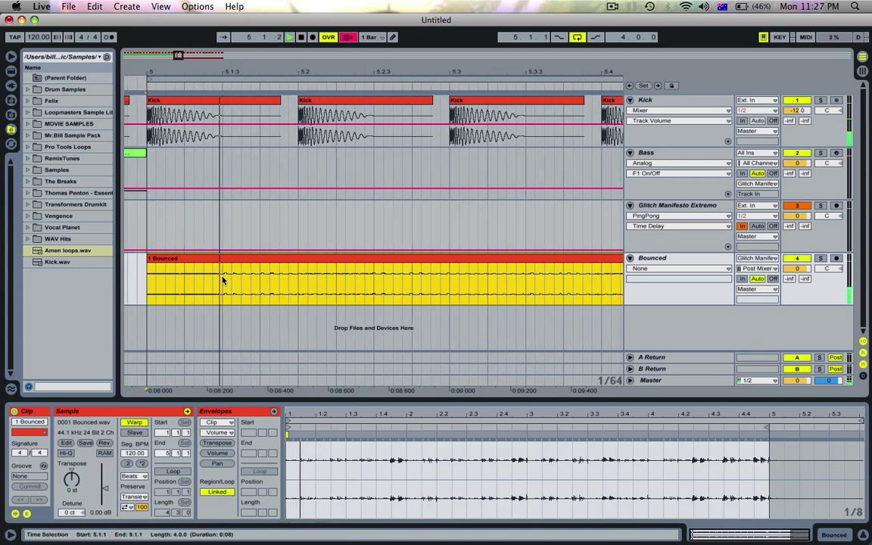
{"action": "key", "text": "space"}
{"action": "left_click_drag", "start_coordinate": [222, 280], "coordinate": [190, 282]}
{"action": "left_click", "coordinate": [152, 286]}
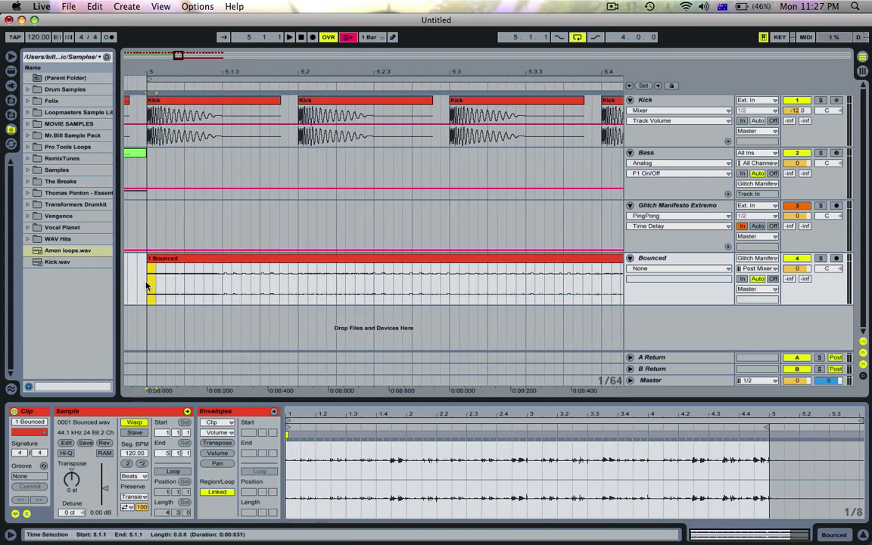
{"action": "key", "text": "super+d"}
{"action": "key", "text": "super+d"}
{"action": "key", "text": "super+d"}
{"action": "key", "text": "super+d"}
{"action": "key", "text": "super+d"}
{"action": "left_click", "coordinate": [147, 286]}
{"action": "key", "text": "space"}
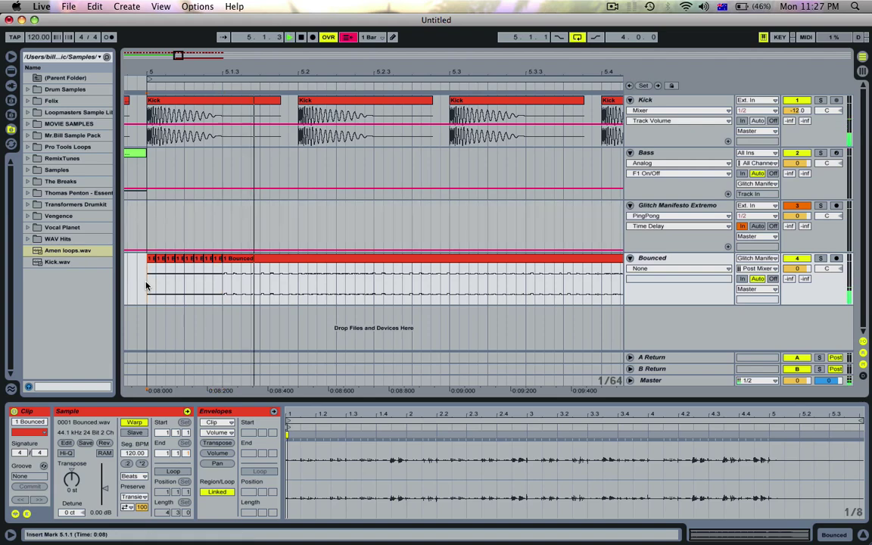
{"action": "key", "text": "space"}
{"action": "key", "text": "space"}
Step: Duplicate the sixteenth-note slice at 5.1.3 once on the Bounced track and transpose the first copy up 12 semitones
{"action": "left_click_drag", "start_coordinate": [222, 280], "coordinate": [251, 281]}
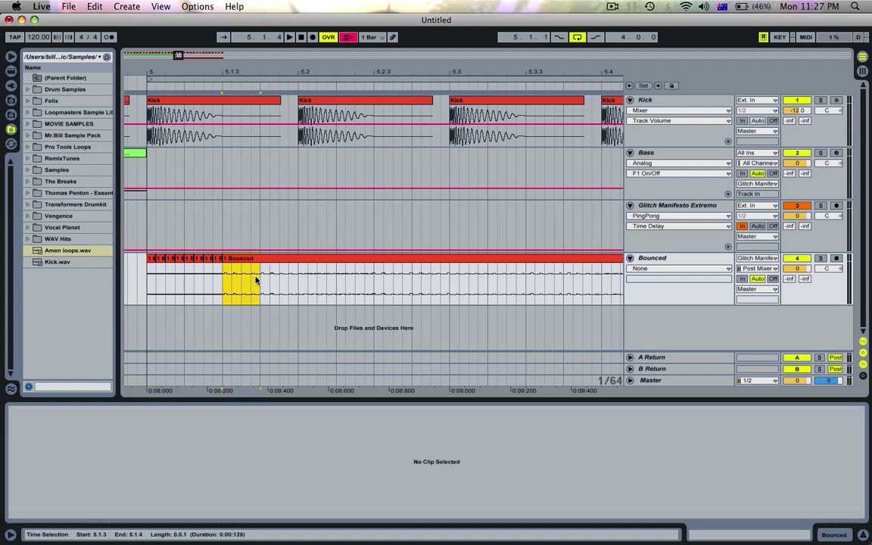
{"action": "key", "text": "super+d"}
{"action": "left_click", "coordinate": [128, 295]}
{"action": "key", "text": "space"}
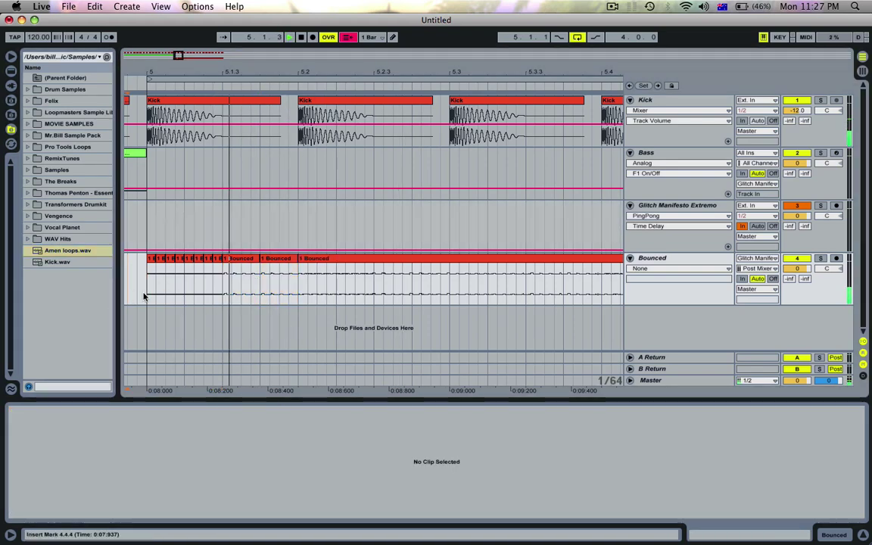
{"action": "key", "text": "space"}
{"action": "key", "text": "space"}
{"action": "key", "text": "space"}
{"action": "left_click", "coordinate": [239, 258]}
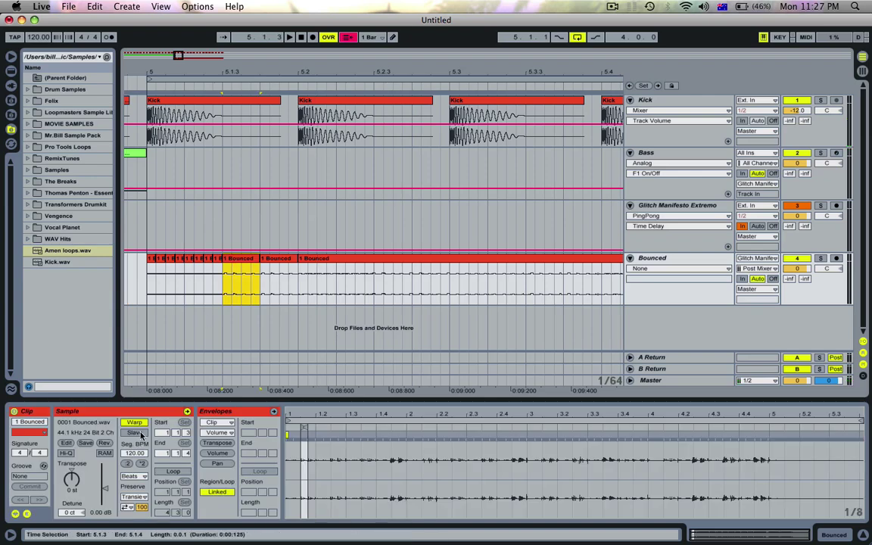
{"action": "left_click", "coordinate": [78, 479]}
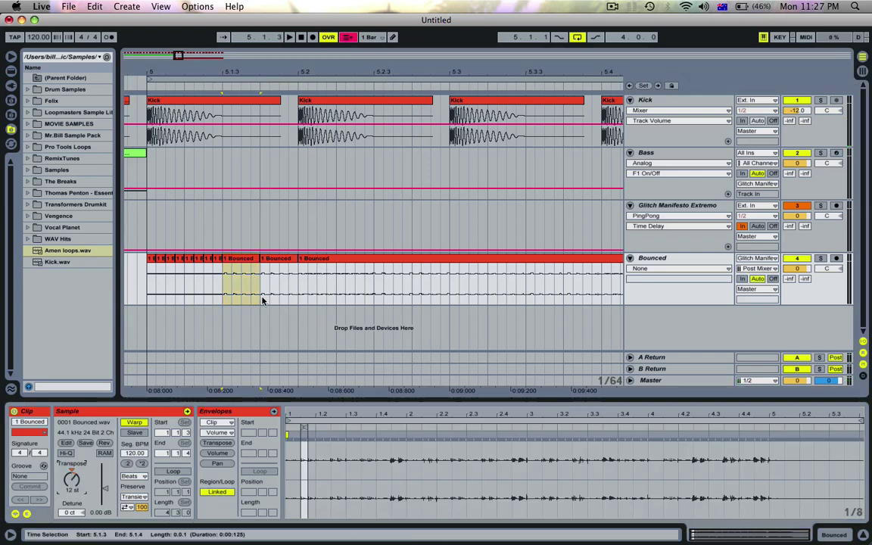
Step: Split the beat from 5.2.1 to 5.3.1 out of the Bounced clip, reverse it, and audition the edit
{"action": "left_click_drag", "start_coordinate": [300, 277], "coordinate": [447, 292]}
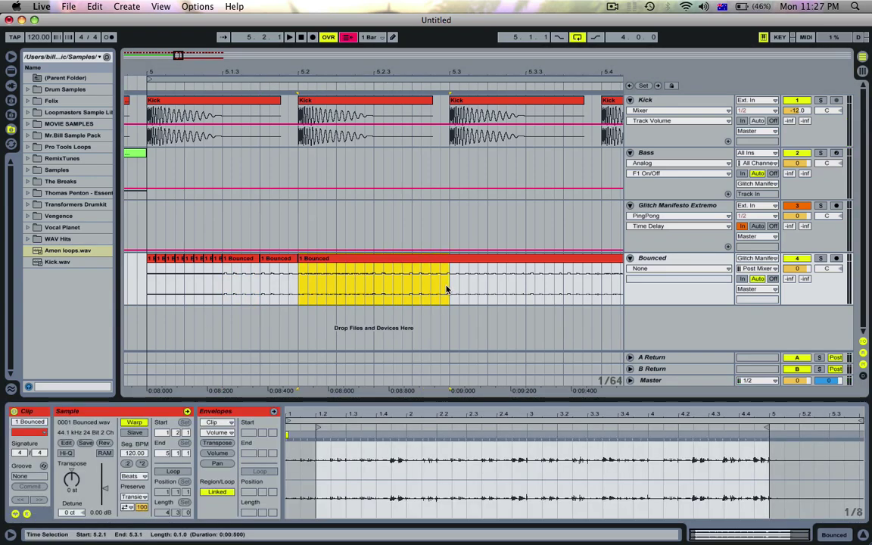
{"action": "key", "text": "super+e"}
{"action": "left_click", "coordinate": [104, 443]}
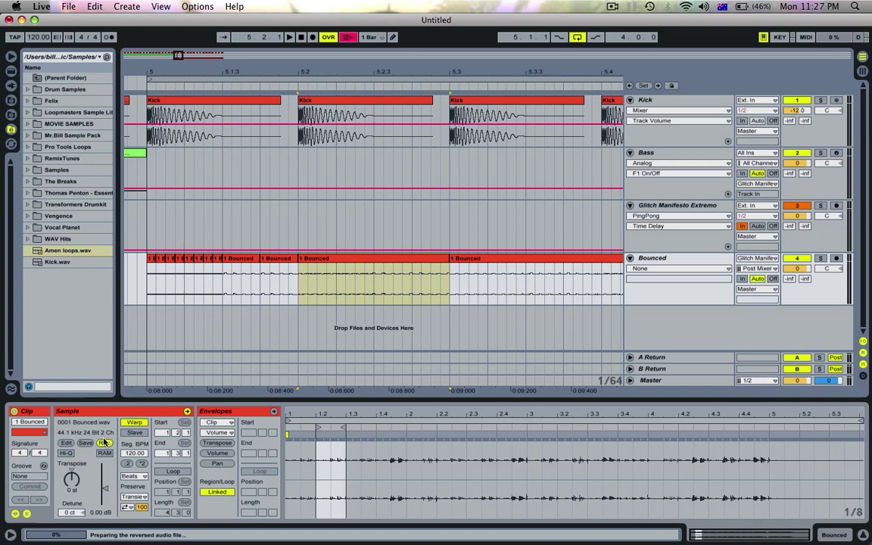
{"action": "left_click", "coordinate": [147, 296]}
{"action": "key", "text": "space"}
{"action": "key", "text": "space"}
{"action": "key", "text": "space"}
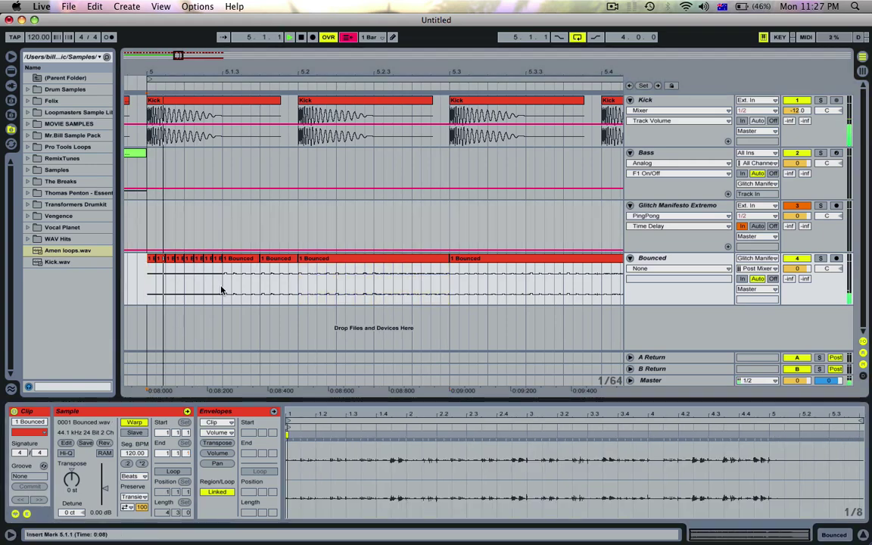
{"action": "key", "text": "space"}
{"action": "key", "text": "space"}
Step: Set the transposed slice at 5.1.3 to Tones warp mode with a grain size of 12
{"action": "left_click", "coordinate": [234, 259]}
{"action": "key", "text": "space"}
{"action": "key", "text": "space"}
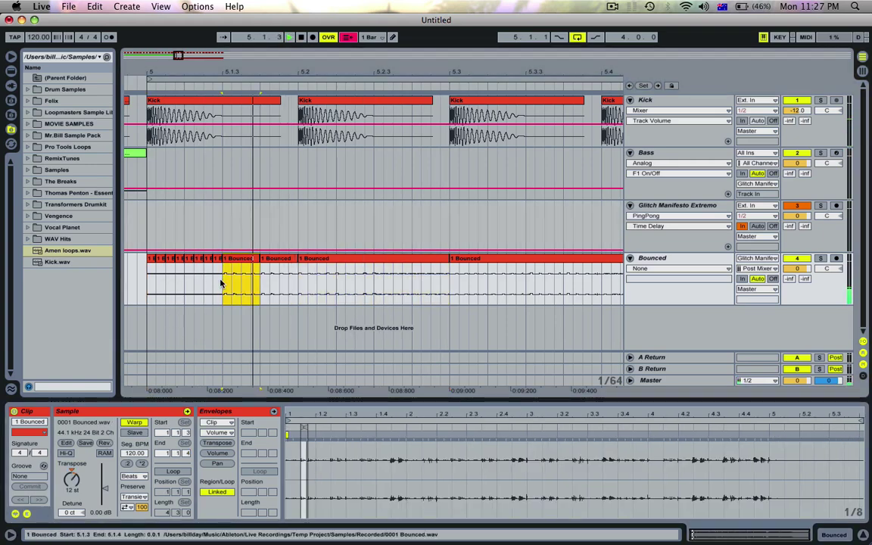
{"action": "left_click", "coordinate": [134, 476]}
{"action": "left_click", "coordinate": [129, 486]}
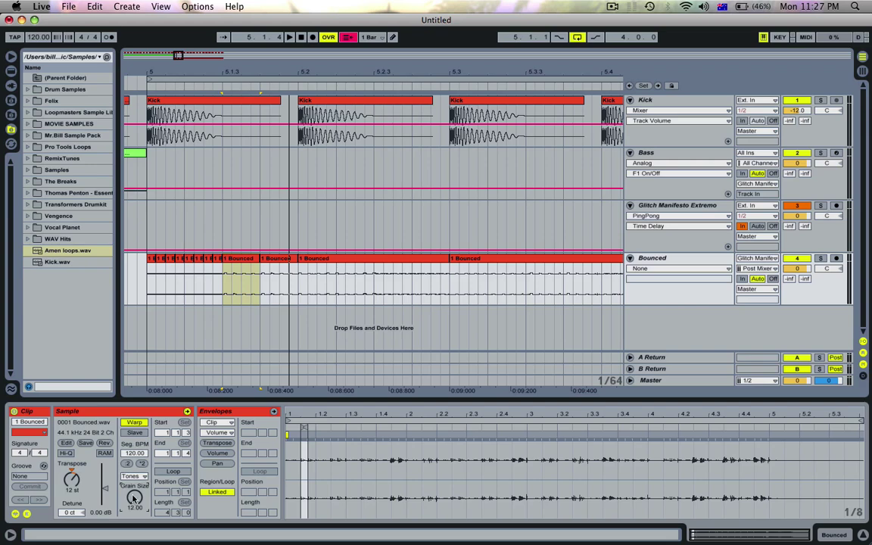
{"action": "key", "text": "space"}
Step: Delete the second half of the transposed slice at 5.1.3 and audition the gap
{"action": "left_click_drag", "start_coordinate": [258, 281], "coordinate": [244, 281]}
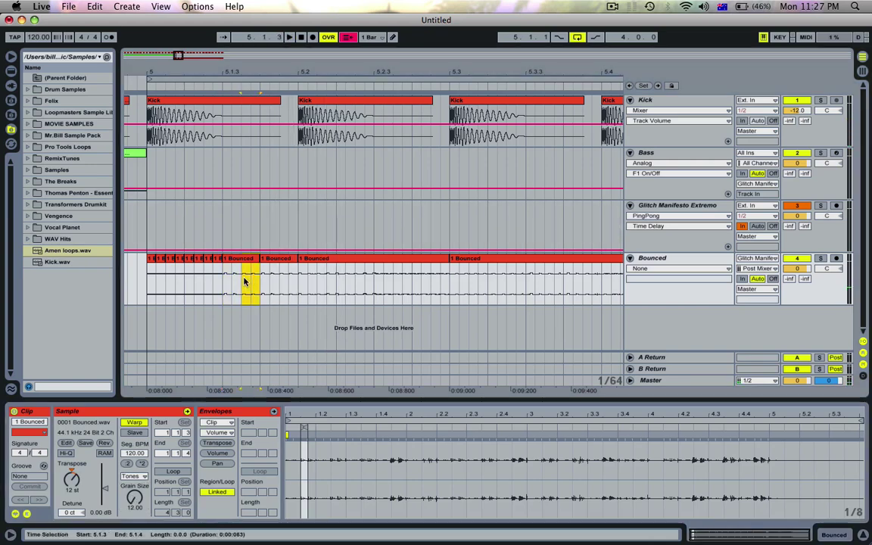
{"action": "key", "text": "Delete"}
{"action": "left_click", "coordinate": [141, 282]}
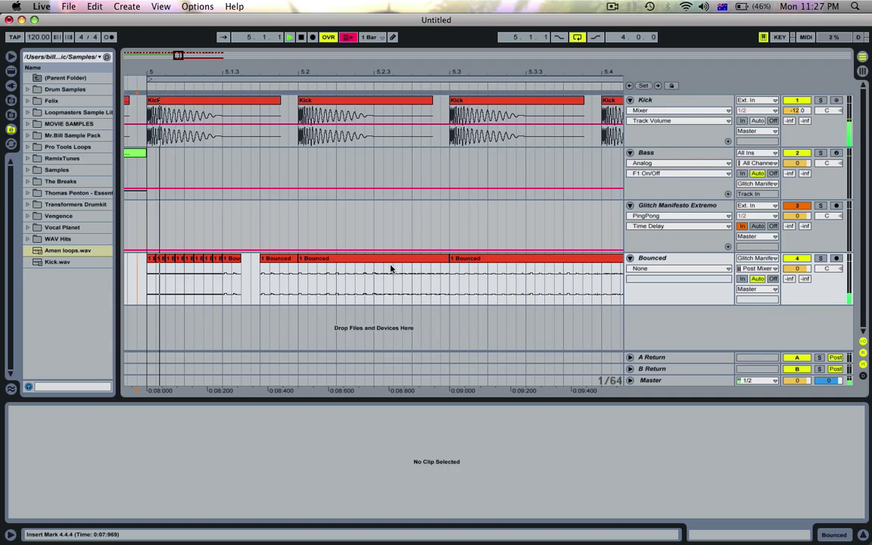
{"action": "key", "text": "space"}
Step: Delete the first half of the reversed beat, move the remaining half to 5.2.1, and audition the result
{"action": "left_click_drag", "start_coordinate": [376, 277], "coordinate": [306, 278]}
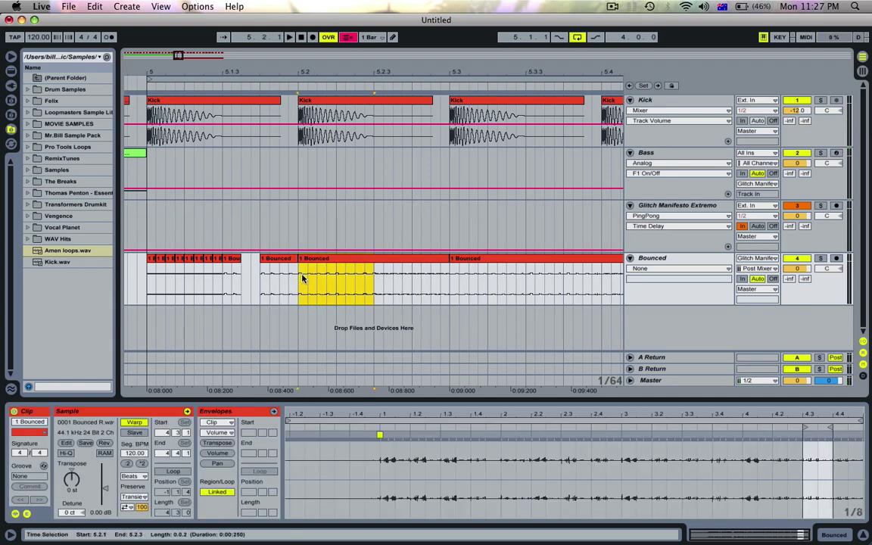
{"action": "key", "text": "Delete"}
{"action": "left_click_drag", "start_coordinate": [410, 258], "coordinate": [334, 261]}
{"action": "left_click", "coordinate": [288, 261]}
{"action": "key", "text": "space"}
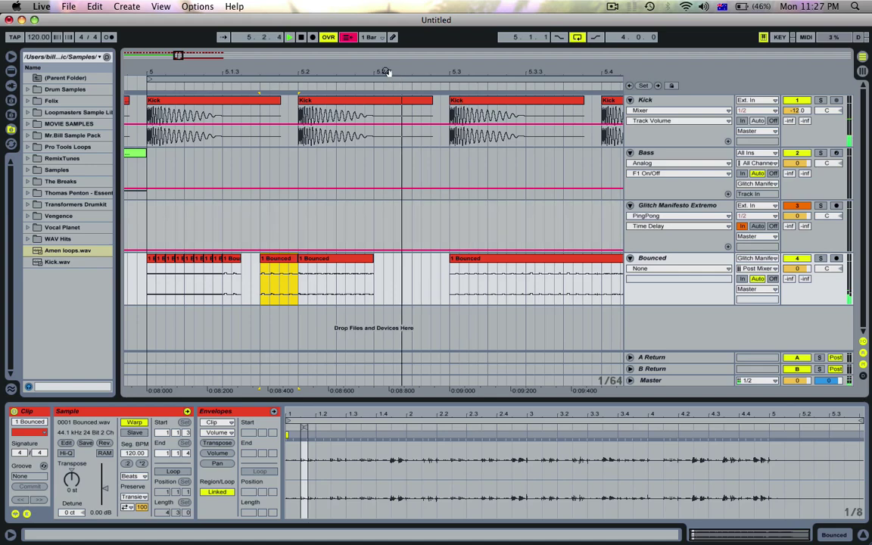
{"action": "key", "text": "space"}
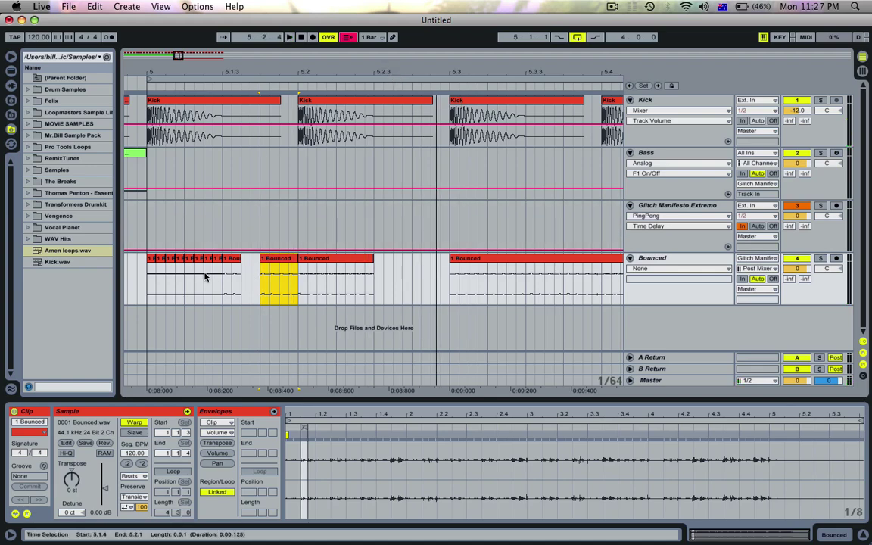
Step: Copy the first stutter slice to 5.2.3, duplicate it three times with equal gaps up to beat 5.3, and audition the pattern
{"action": "left_click", "coordinate": [151, 261]}
{"action": "left_click", "coordinate": [382, 299]}
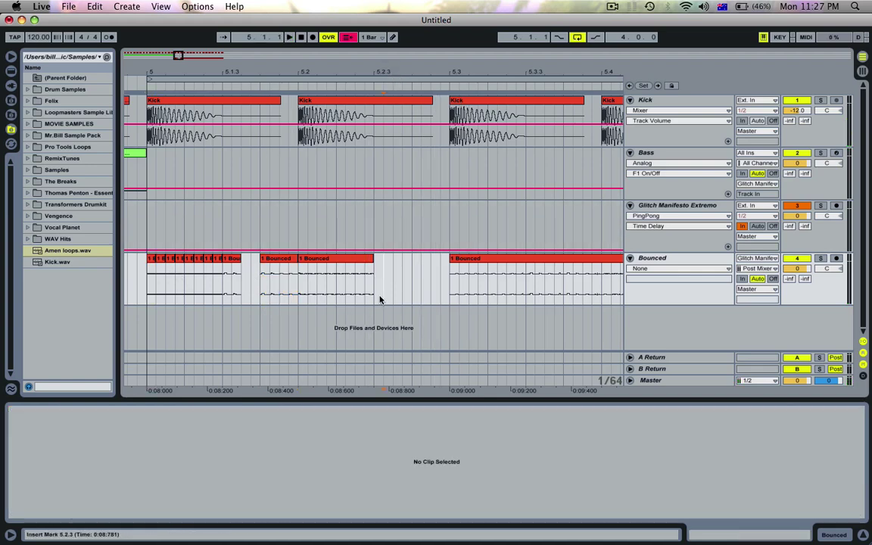
{"action": "key", "text": "super+v"}
{"action": "left_click_drag", "start_coordinate": [388, 258], "coordinate": [375, 272]}
{"action": "left_click", "coordinate": [375, 271]}
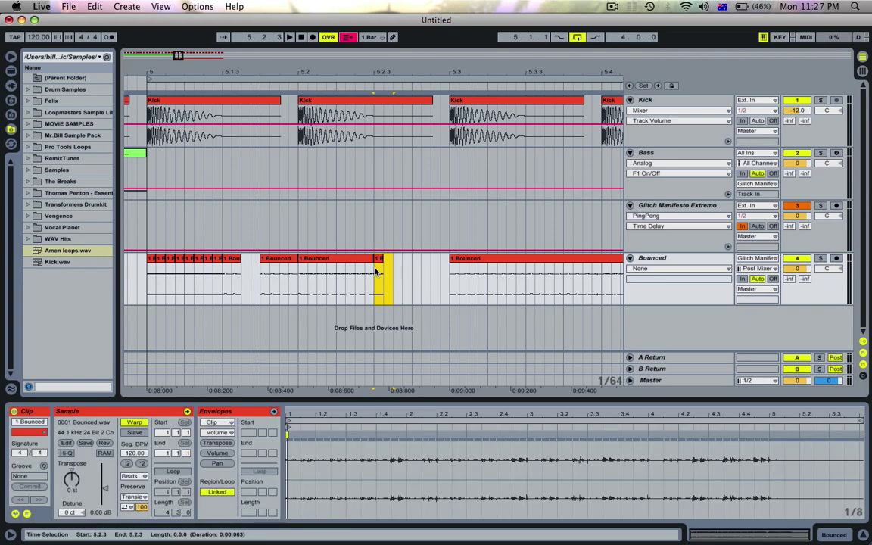
{"action": "key", "text": "super+d"}
{"action": "key", "text": "super+d"}
{"action": "key", "text": "super+d"}
{"action": "left_click", "coordinate": [140, 285]}
{"action": "key", "text": "space"}
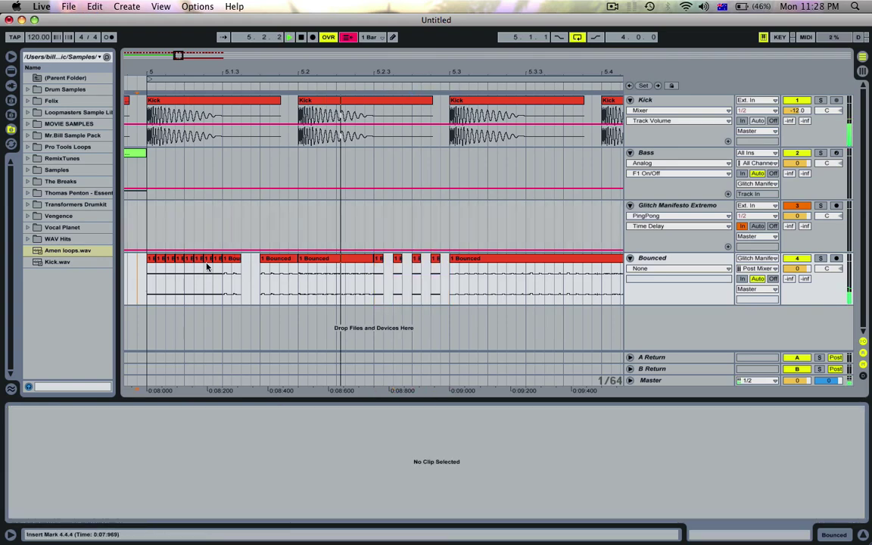
{"action": "key", "text": "space"}
{"action": "key", "text": "space"}
{"action": "left_click_drag", "start_coordinate": [419, 73], "coordinate": [310, 45]}
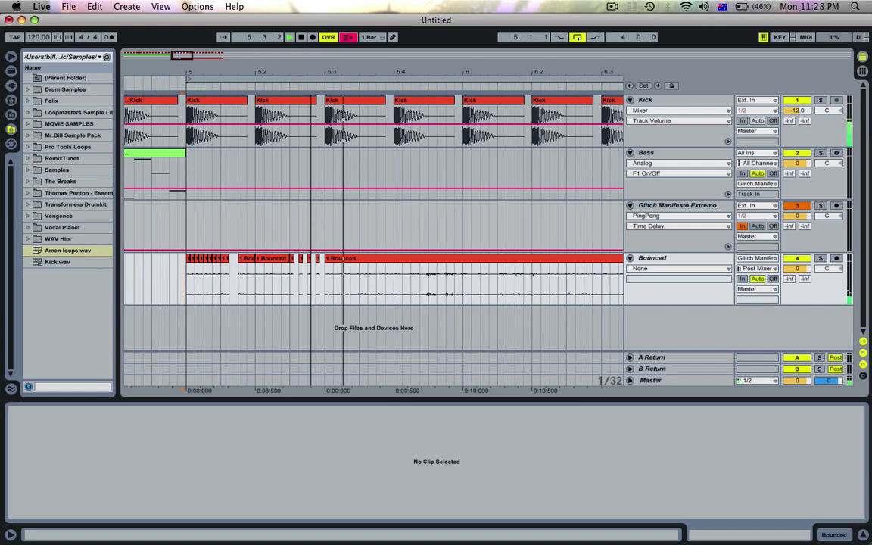
Step: Duplicate the sixteenth-note section at 5.4.3 on the Bounced track three times in a row and audition the repeats
{"action": "key", "text": "minus"}
{"action": "left_click", "coordinate": [335, 282]}
{"action": "key", "text": "space"}
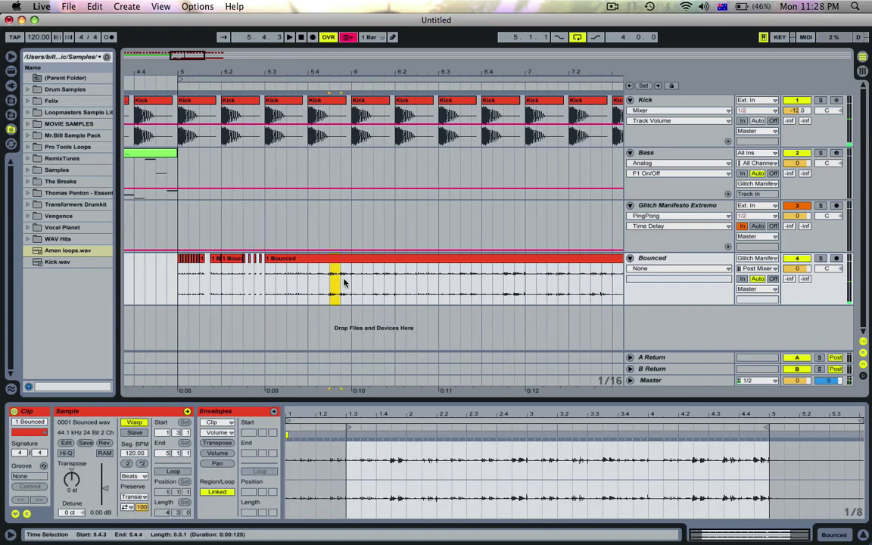
{"action": "key", "text": "super+d"}
{"action": "key", "text": "super+d"}
{"action": "key", "text": "super+d"}
{"action": "left_click", "coordinate": [297, 277]}
{"action": "key", "text": "space"}
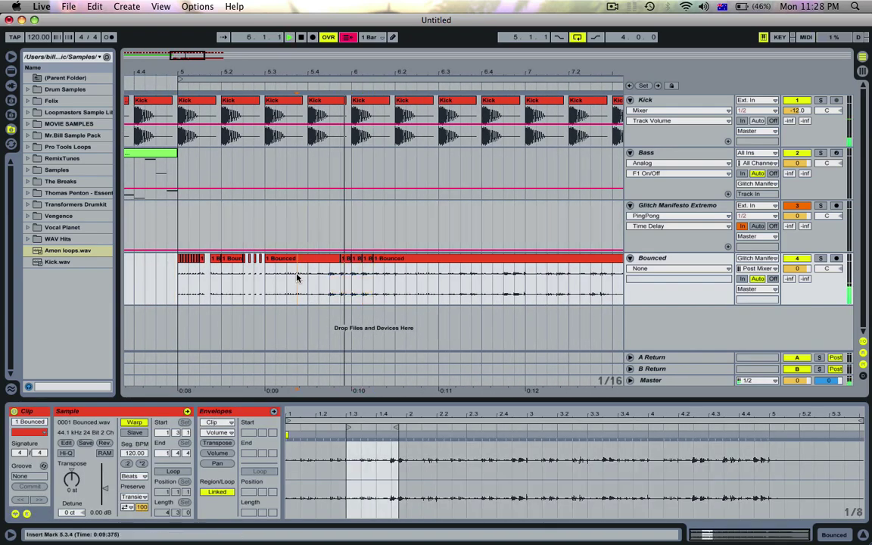
Step: Undo the last two duplicates, keeping the copy at 5.4.4, and audition the passage
{"action": "key", "text": "space"}
{"action": "key", "text": "space"}
{"action": "key", "text": "space"}
{"action": "key", "text": "super+z"}
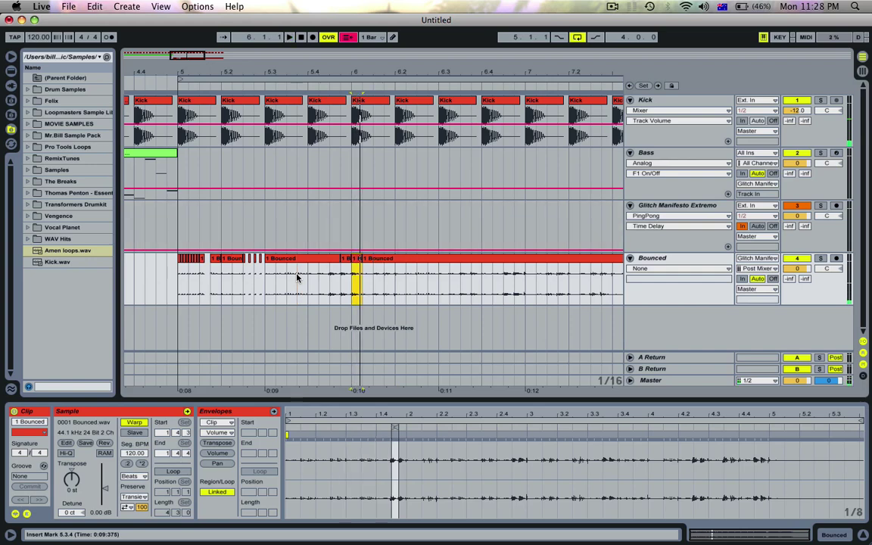
{"action": "key", "text": "super+z"}
{"action": "key", "text": "space"}
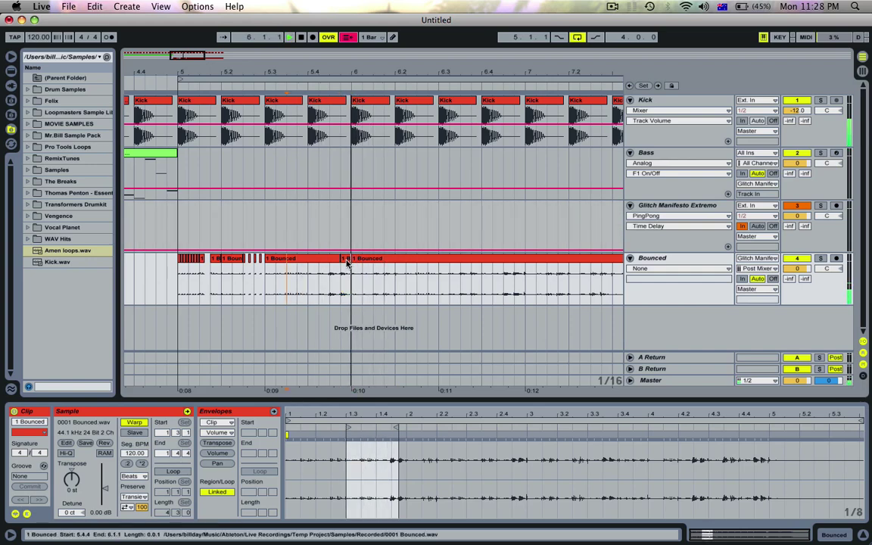
{"action": "key", "text": "space"}
Step: Transpose the slice at 5.4.4 by 12 semitones, set its warp mode to Tones, and play the passage from beat 5.3
{"action": "left_click", "coordinate": [84, 472]}
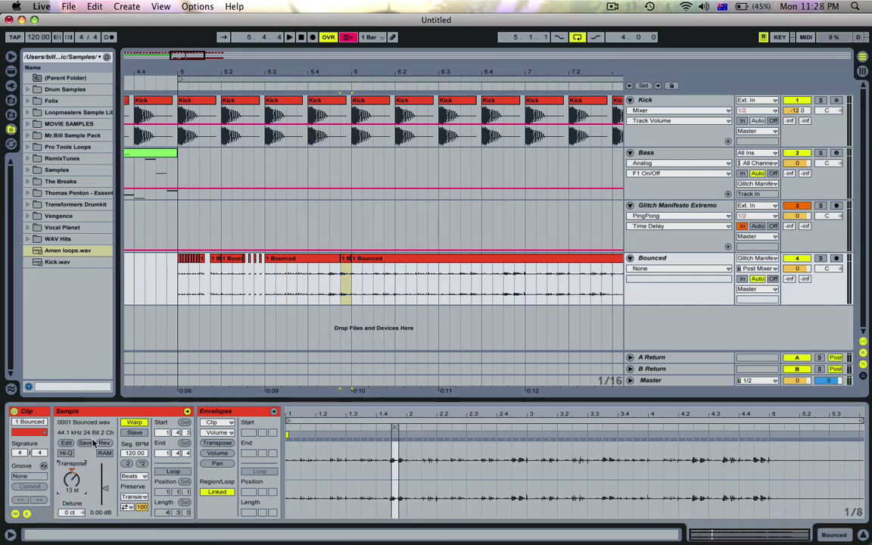
{"action": "left_click", "coordinate": [132, 475]}
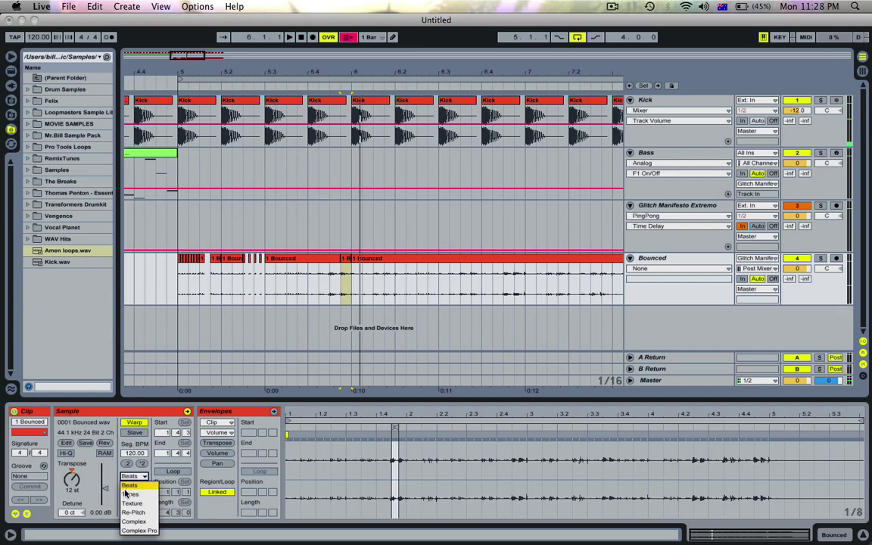
{"action": "left_click", "coordinate": [127, 494]}
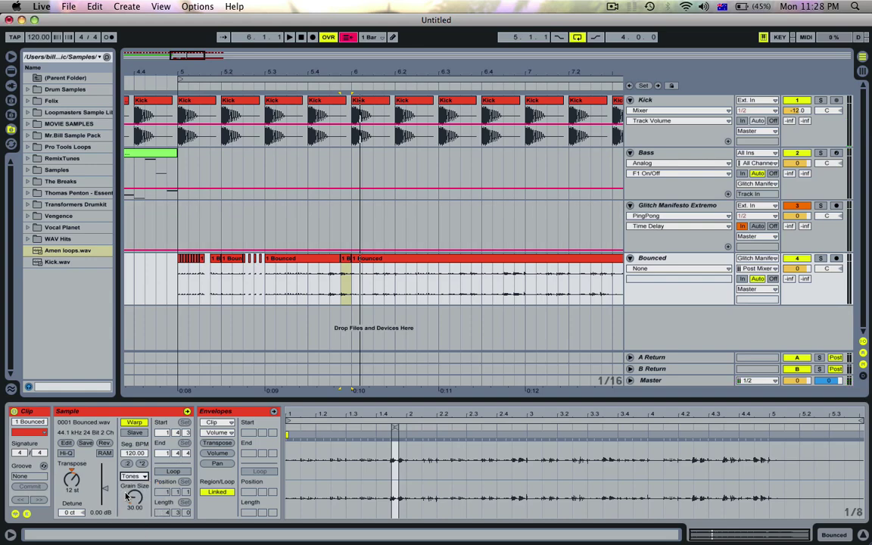
{"action": "left_click", "coordinate": [279, 305]}
{"action": "key", "text": "space"}
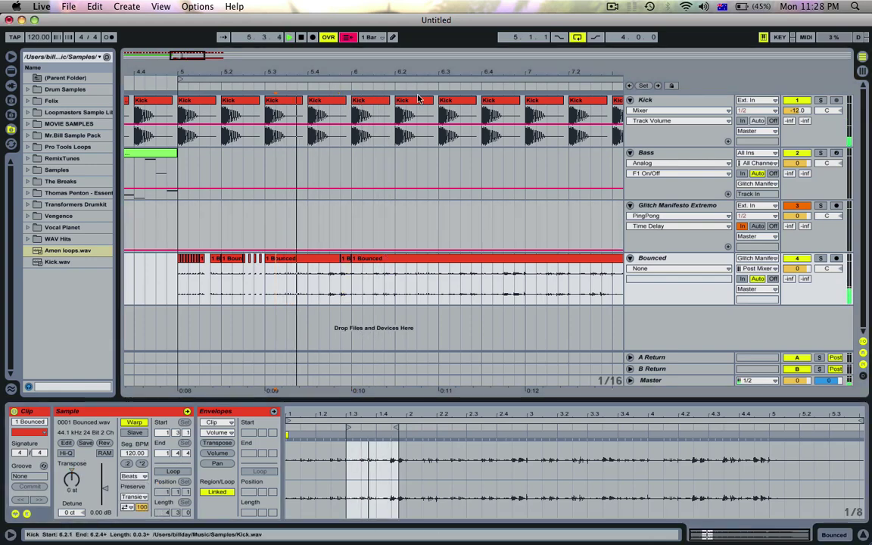
Step: Try duplicating the Bounced beat from 6.4.1 to 7.1.1, audition it, and undo the duplicate
{"action": "left_click_drag", "start_coordinate": [383, 70], "coordinate": [264, 74]}
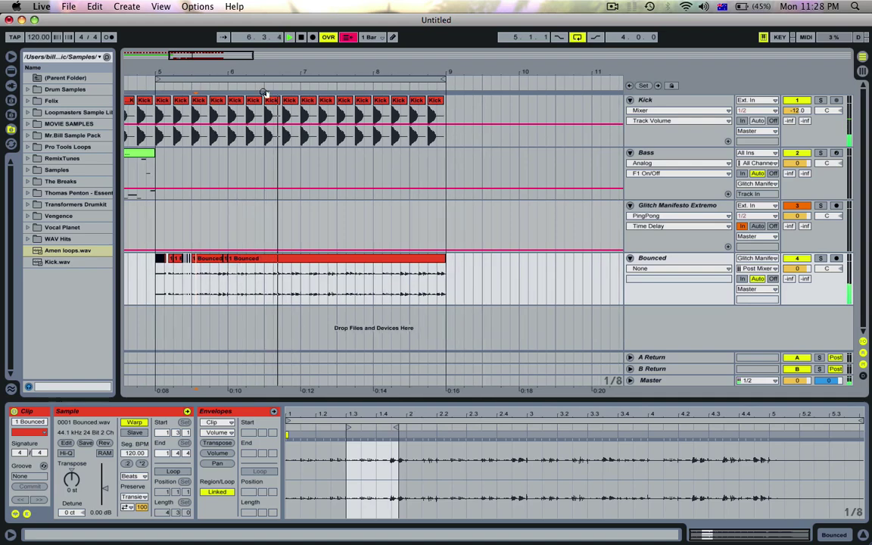
{"action": "left_click_drag", "start_coordinate": [297, 280], "coordinate": [286, 281]}
{"action": "key", "text": "super+d"}
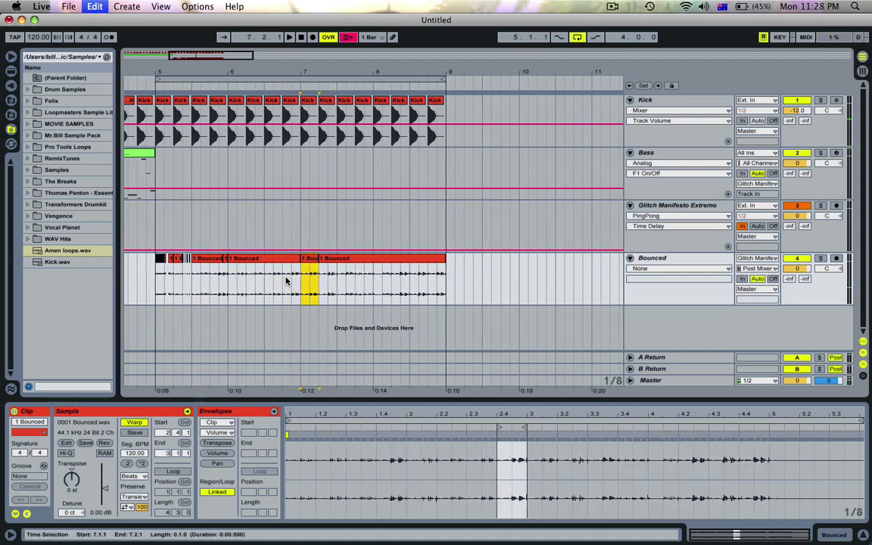
{"action": "left_click", "coordinate": [285, 281]}
{"action": "key", "text": "space"}
{"action": "key", "text": "space"}
{"action": "key", "text": "super+z"}
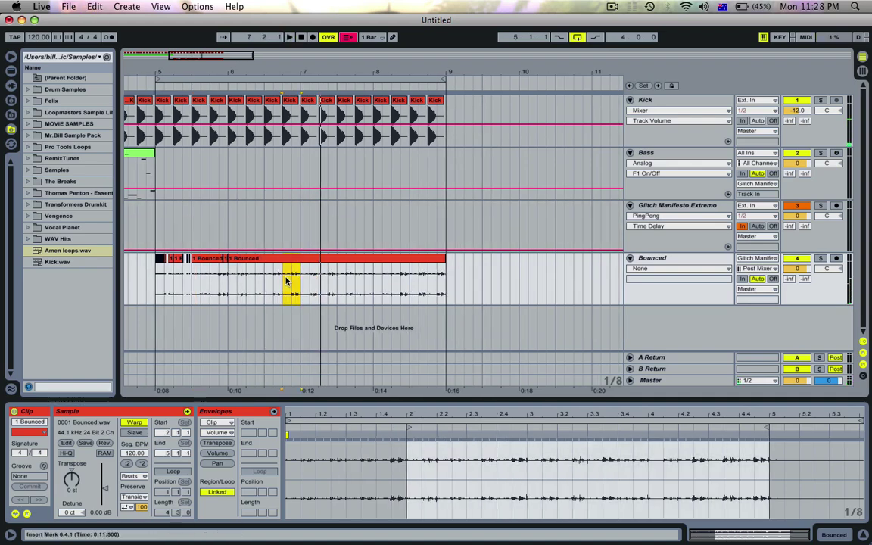
Step: Stop playback and move the four-bar Bass MIDI clip to 5.1.1
{"action": "left_click_drag", "start_coordinate": [292, 74], "coordinate": [297, 74]}
{"action": "key", "text": "space"}
{"action": "left_click_drag", "start_coordinate": [175, 160], "coordinate": [327, 154]}
Step: In the Bass track's Analog synth, set oscillator 1 to a sine shape and turn off Noise and oscillator 2
{"action": "left_click", "coordinate": [668, 155]}
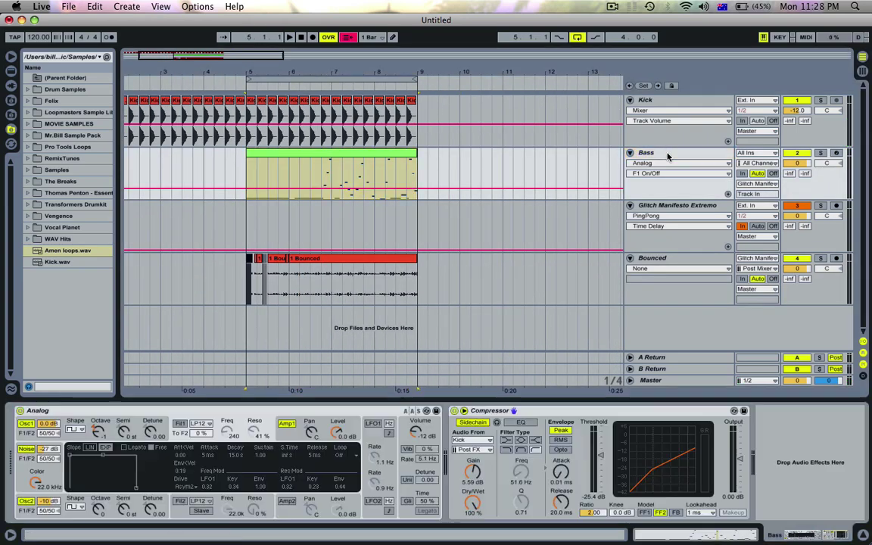
{"action": "left_click", "coordinate": [70, 429]}
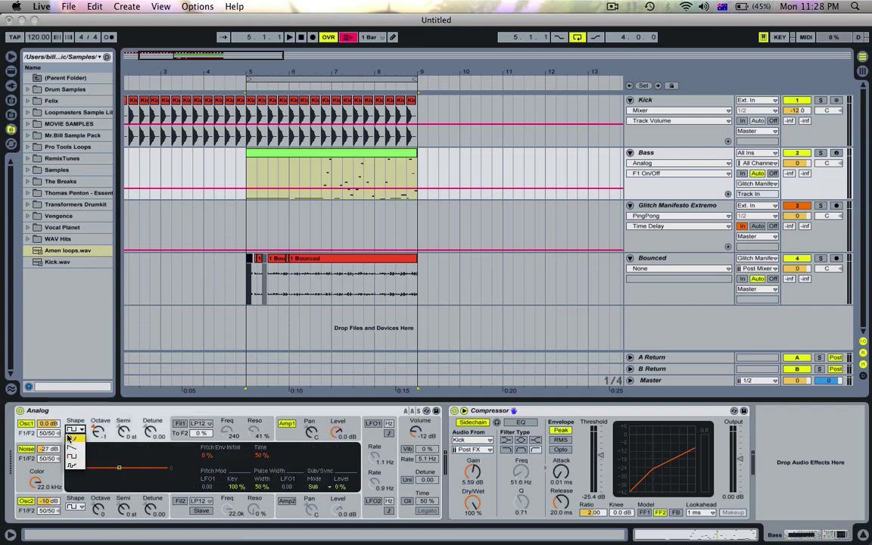
{"action": "left_click", "coordinate": [70, 445]}
{"action": "left_click", "coordinate": [27, 501]}
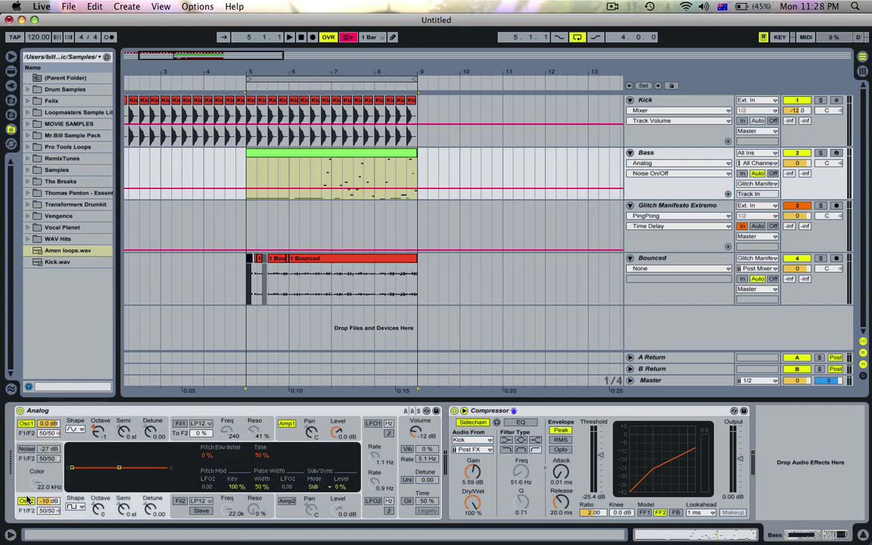
{"action": "left_click", "coordinate": [27, 501]}
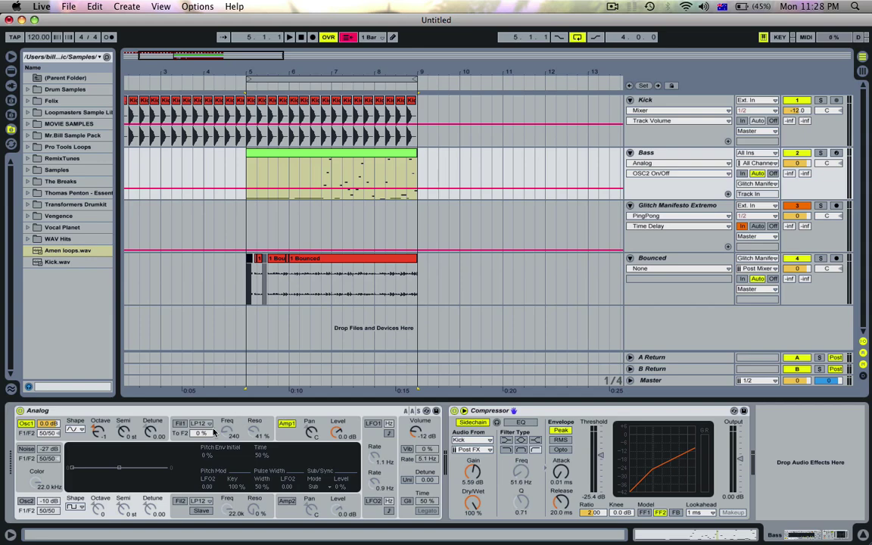
Step: Audition the Bass track in solo and raise Analog's oscillator 1 by one octave
{"action": "key", "text": "space"}
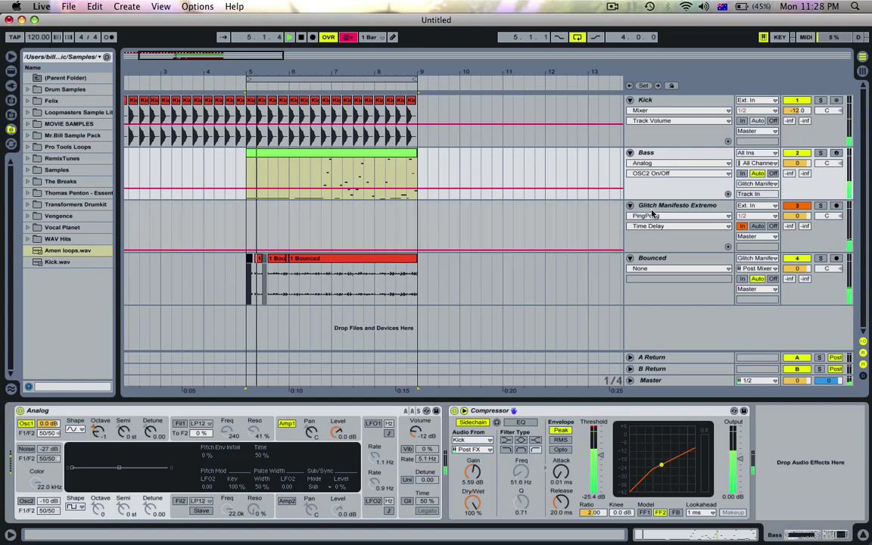
{"action": "left_click", "coordinate": [821, 153]}
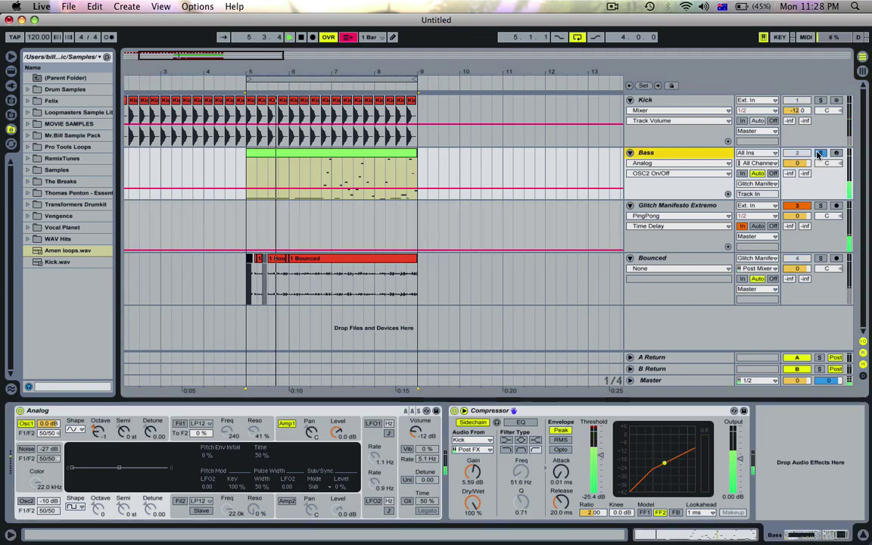
{"action": "key", "text": "space"}
{"action": "left_click", "coordinate": [99, 434]}
{"action": "key", "text": "Up"}
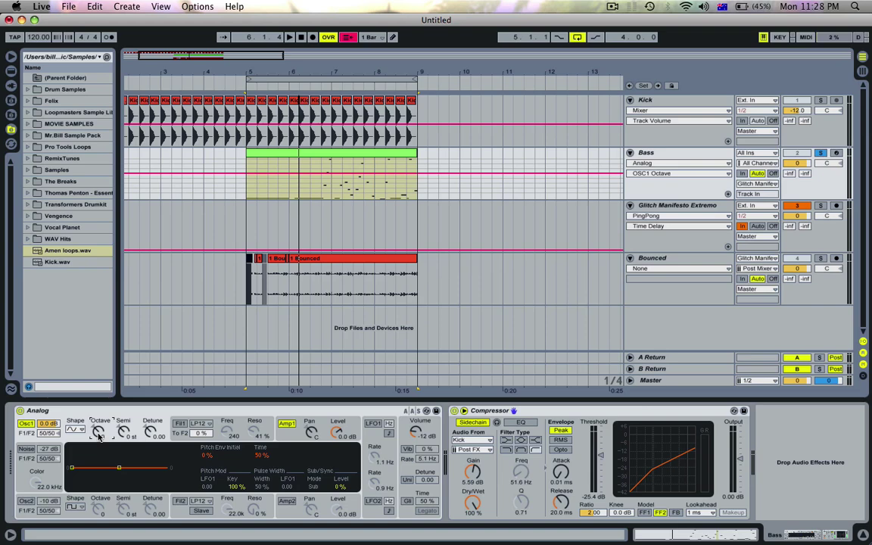
{"action": "key", "text": "space"}
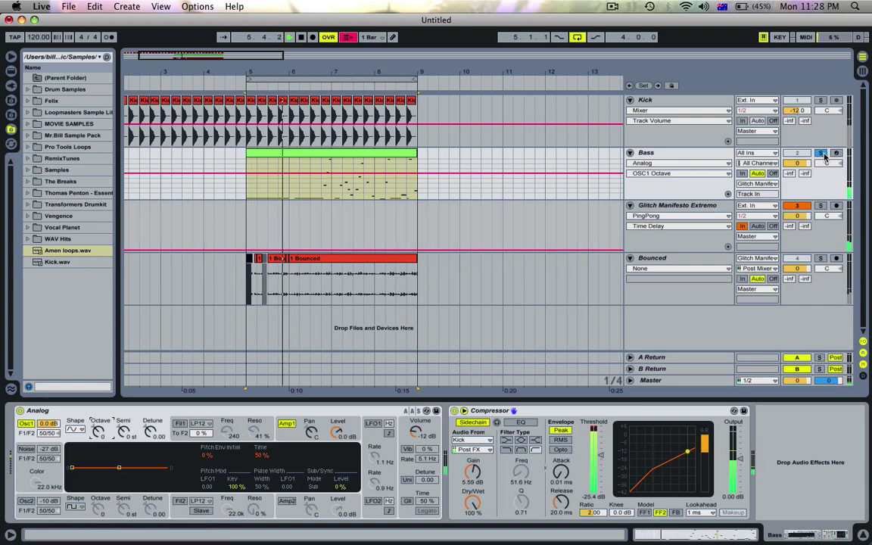
Step: Move the Bass MIDI clip to 1.1.1, loop bars 1 to 5, and play it
{"action": "left_click", "coordinate": [325, 155]}
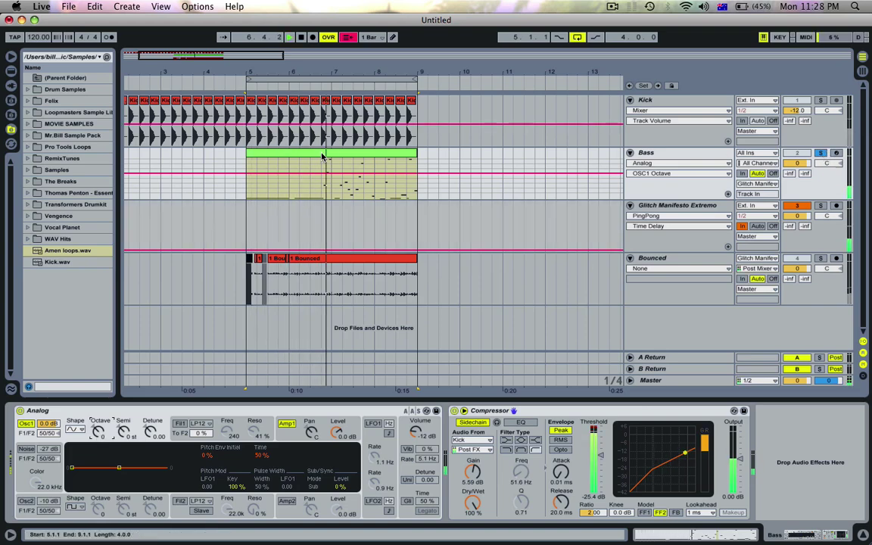
{"action": "scroll", "coordinate": [218, 164], "scroll_direction": "left", "scroll_amount": 3}
{"action": "left_click", "coordinate": [348, 153]}
{"action": "key", "text": "space"}
{"action": "left_click_drag", "start_coordinate": [355, 168], "coordinate": [176, 176]}
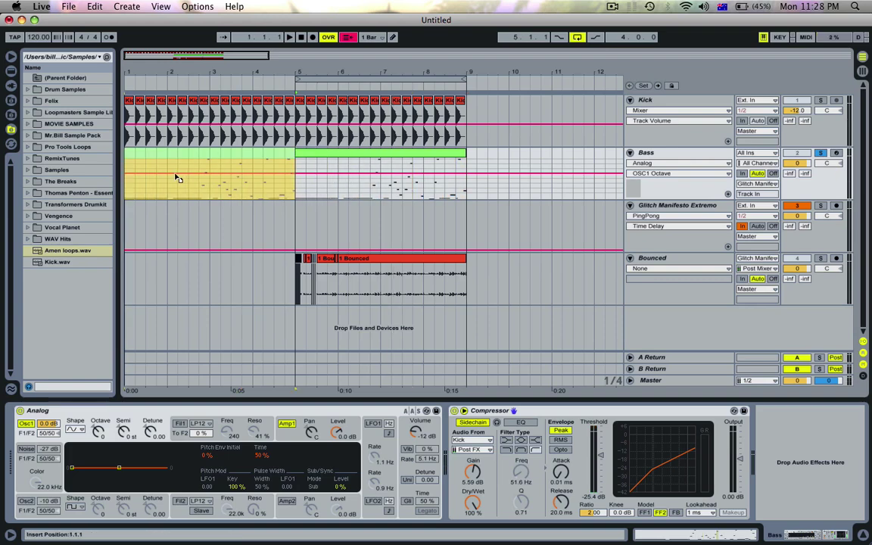
{"action": "key", "text": "space"}
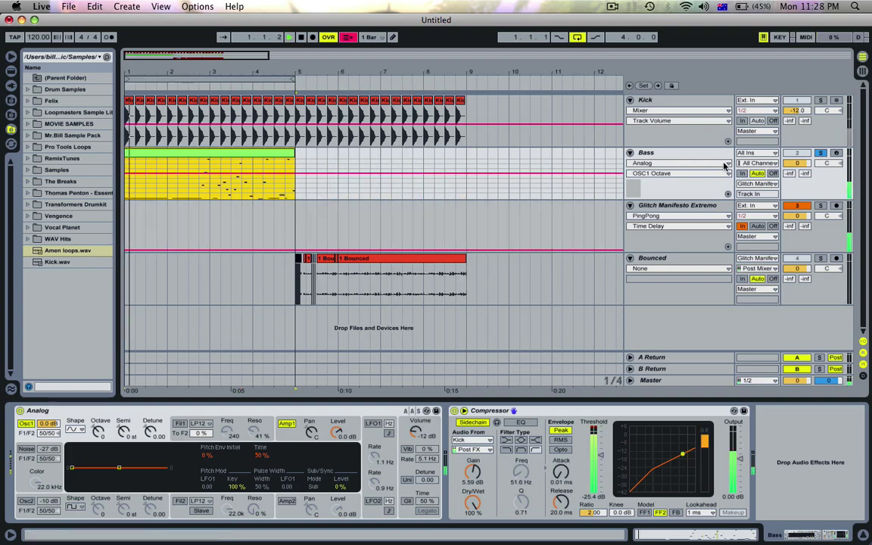
Step: Unsolo the Bass track, turn Analog's oscillator 2 back on at -20 dB, and audition the new bass sound
{"action": "left_click", "coordinate": [820, 153]}
{"action": "key", "text": "space"}
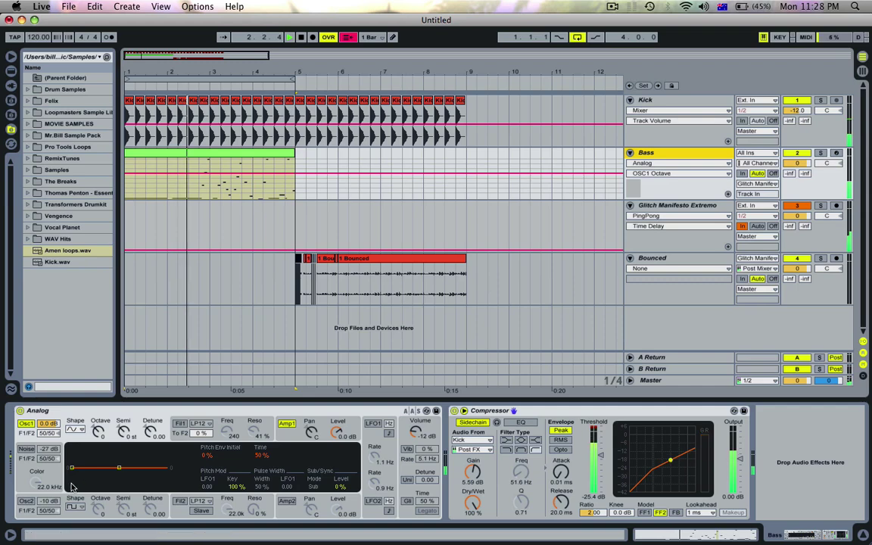
{"action": "left_click", "coordinate": [26, 501]}
{"action": "mouse_move", "coordinate": [48, 504]}
{"action": "left_mouse_down"}
{"action": "mouse_move", "coordinate": [47, 524]}
{"action": "mouse_move", "coordinate": [49, 510]}
{"action": "left_mouse_up"}
{"action": "key", "text": "space"}
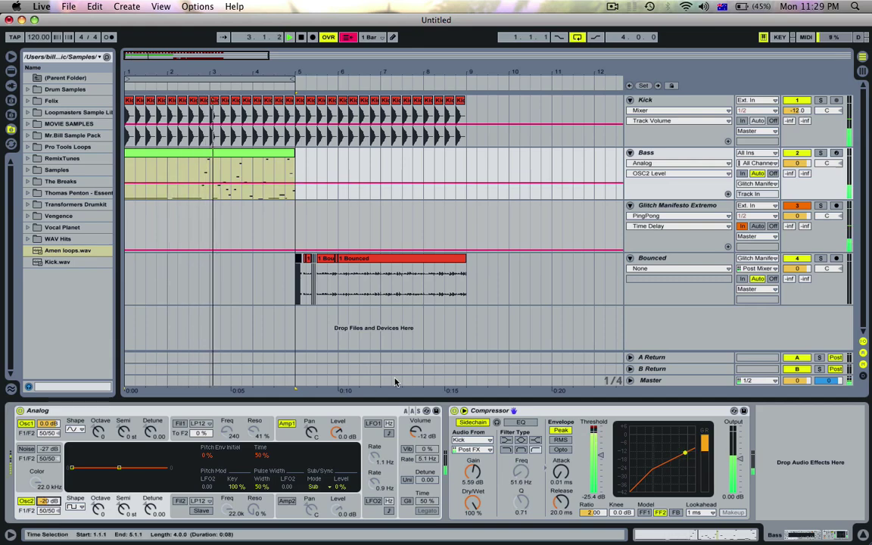
Step: Delete all audio on the Bounced track from 5.1.1 to 9.2.1 and stop playback
{"action": "left_click_drag", "start_coordinate": [481, 282], "coordinate": [297, 292]}
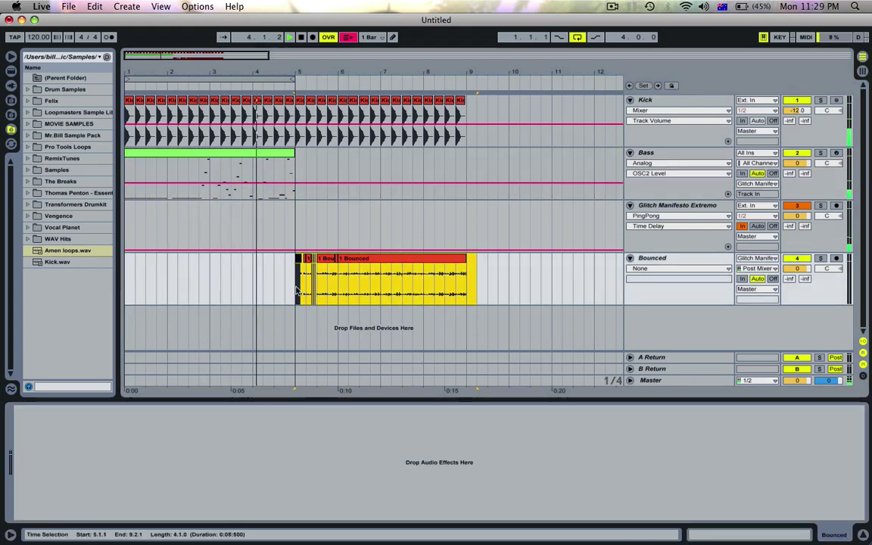
{"action": "key", "text": "Delete"}
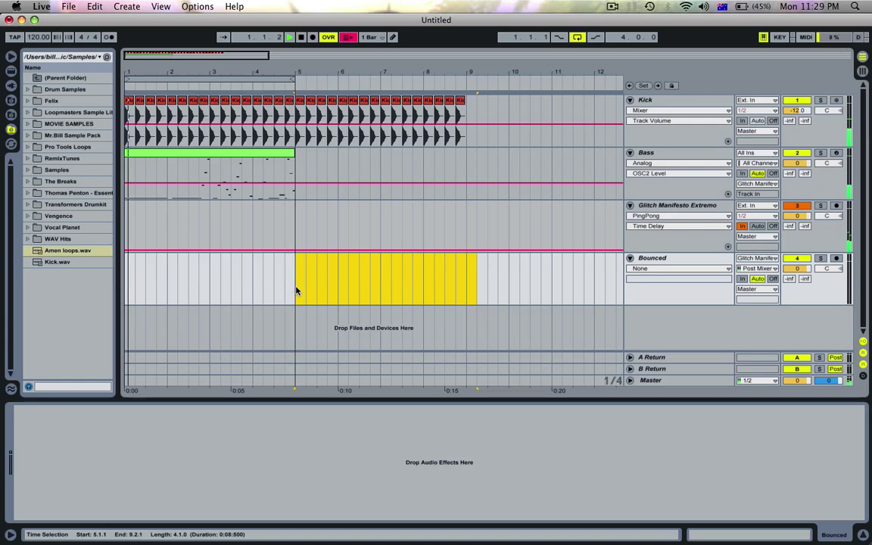
{"action": "left_click", "coordinate": [296, 291]}
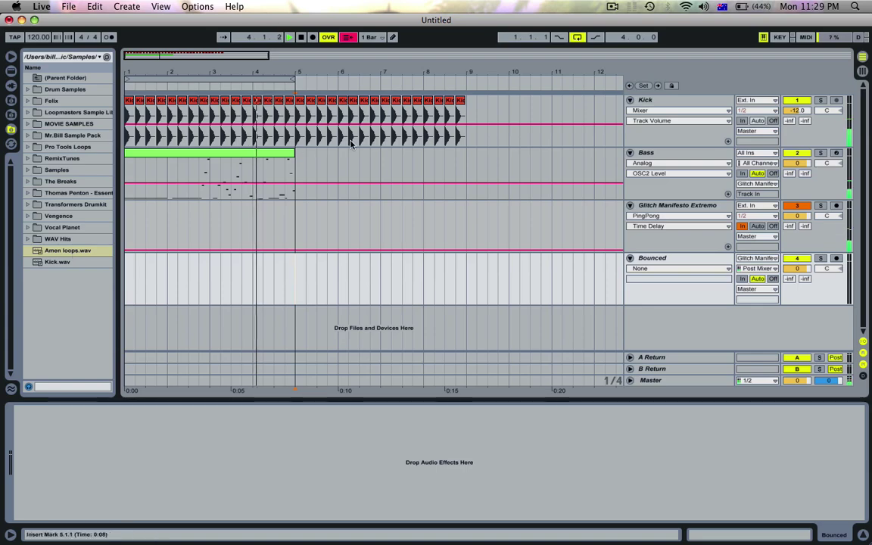
{"action": "key", "text": "space"}
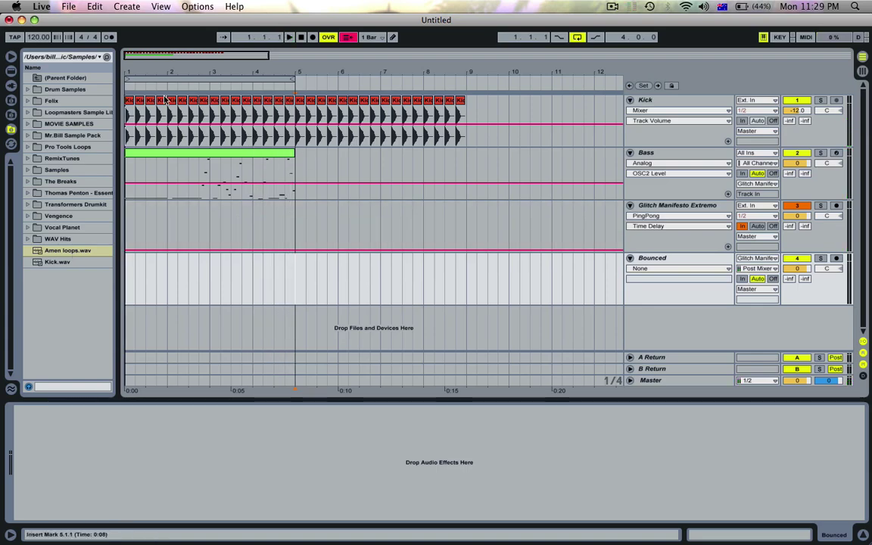
Step: Hide the file browser to widen the arrangement and show about 15 bars
{"action": "left_click", "coordinate": [10, 60]}
{"action": "mouse_move", "coordinate": [67, 70]}
{"action": "left_mouse_down"}
{"action": "mouse_move", "coordinate": [100, 70]}
{"action": "mouse_move", "coordinate": [80, 61]}
{"action": "mouse_move", "coordinate": [80, 69]}
{"action": "left_mouse_up"}
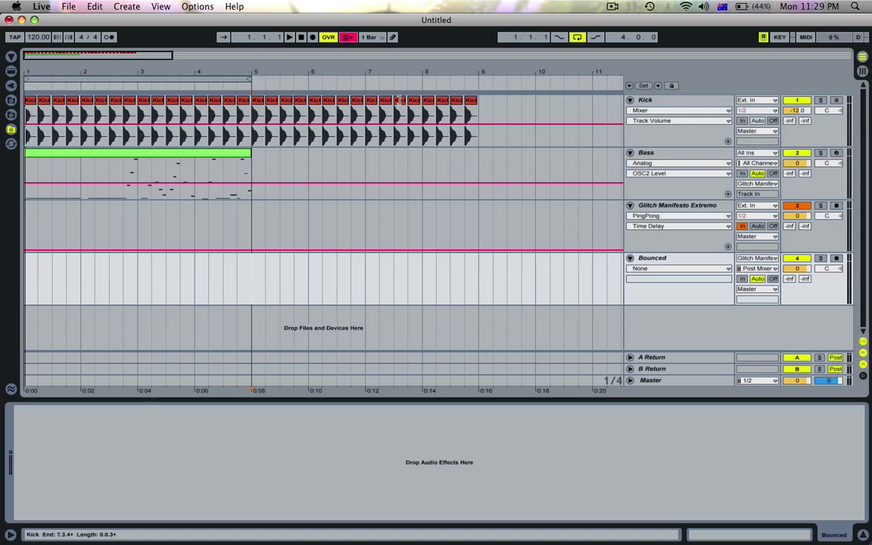
{"action": "left_click_drag", "start_coordinate": [219, 66], "coordinate": [167, 66]}
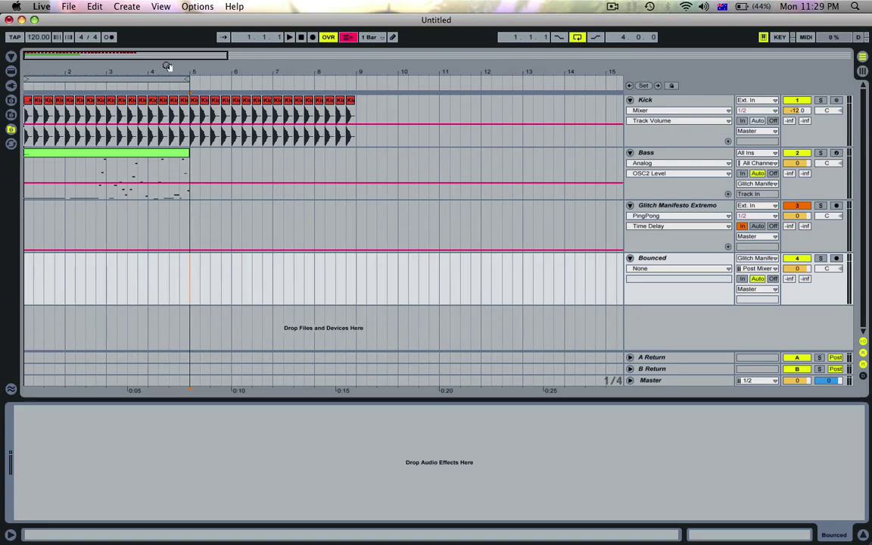